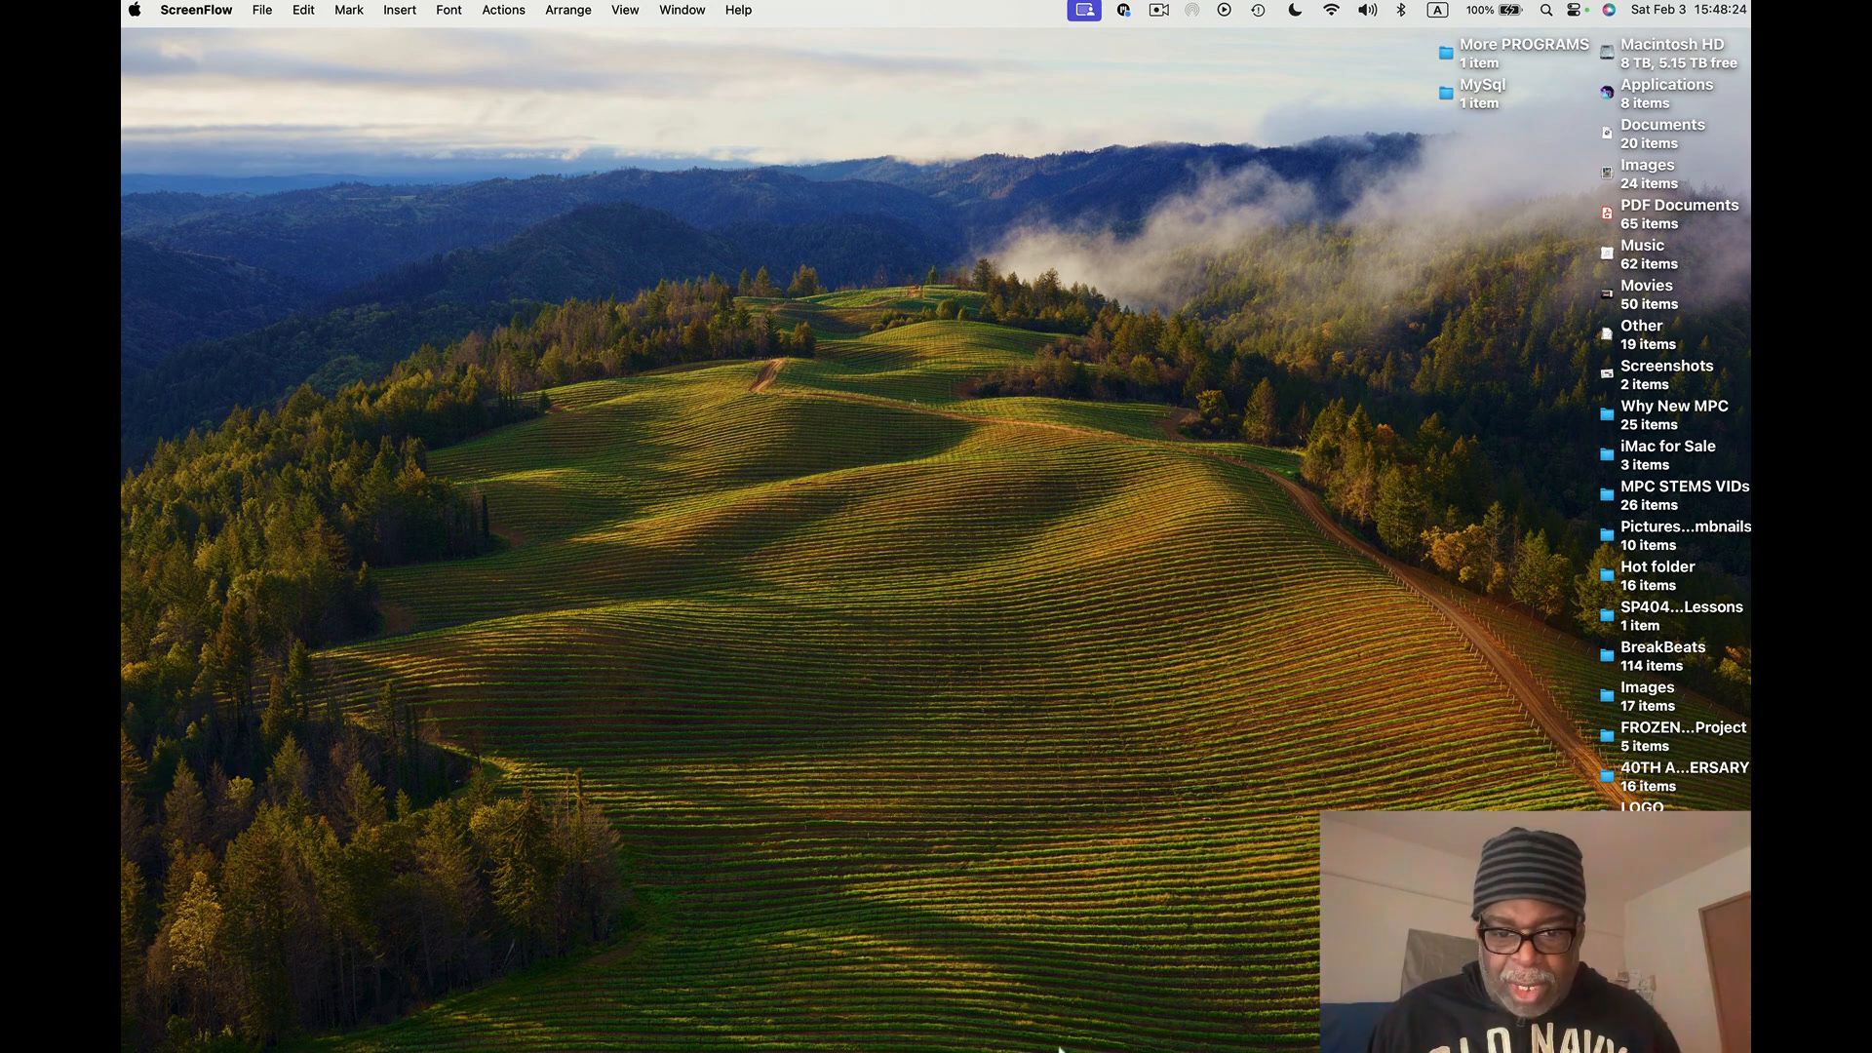
- Load the Akai Professional MPC plug-in from the AUv2 collection onto the first MIDI track and dismiss its project loading error
mouse_move(1132, 1043)
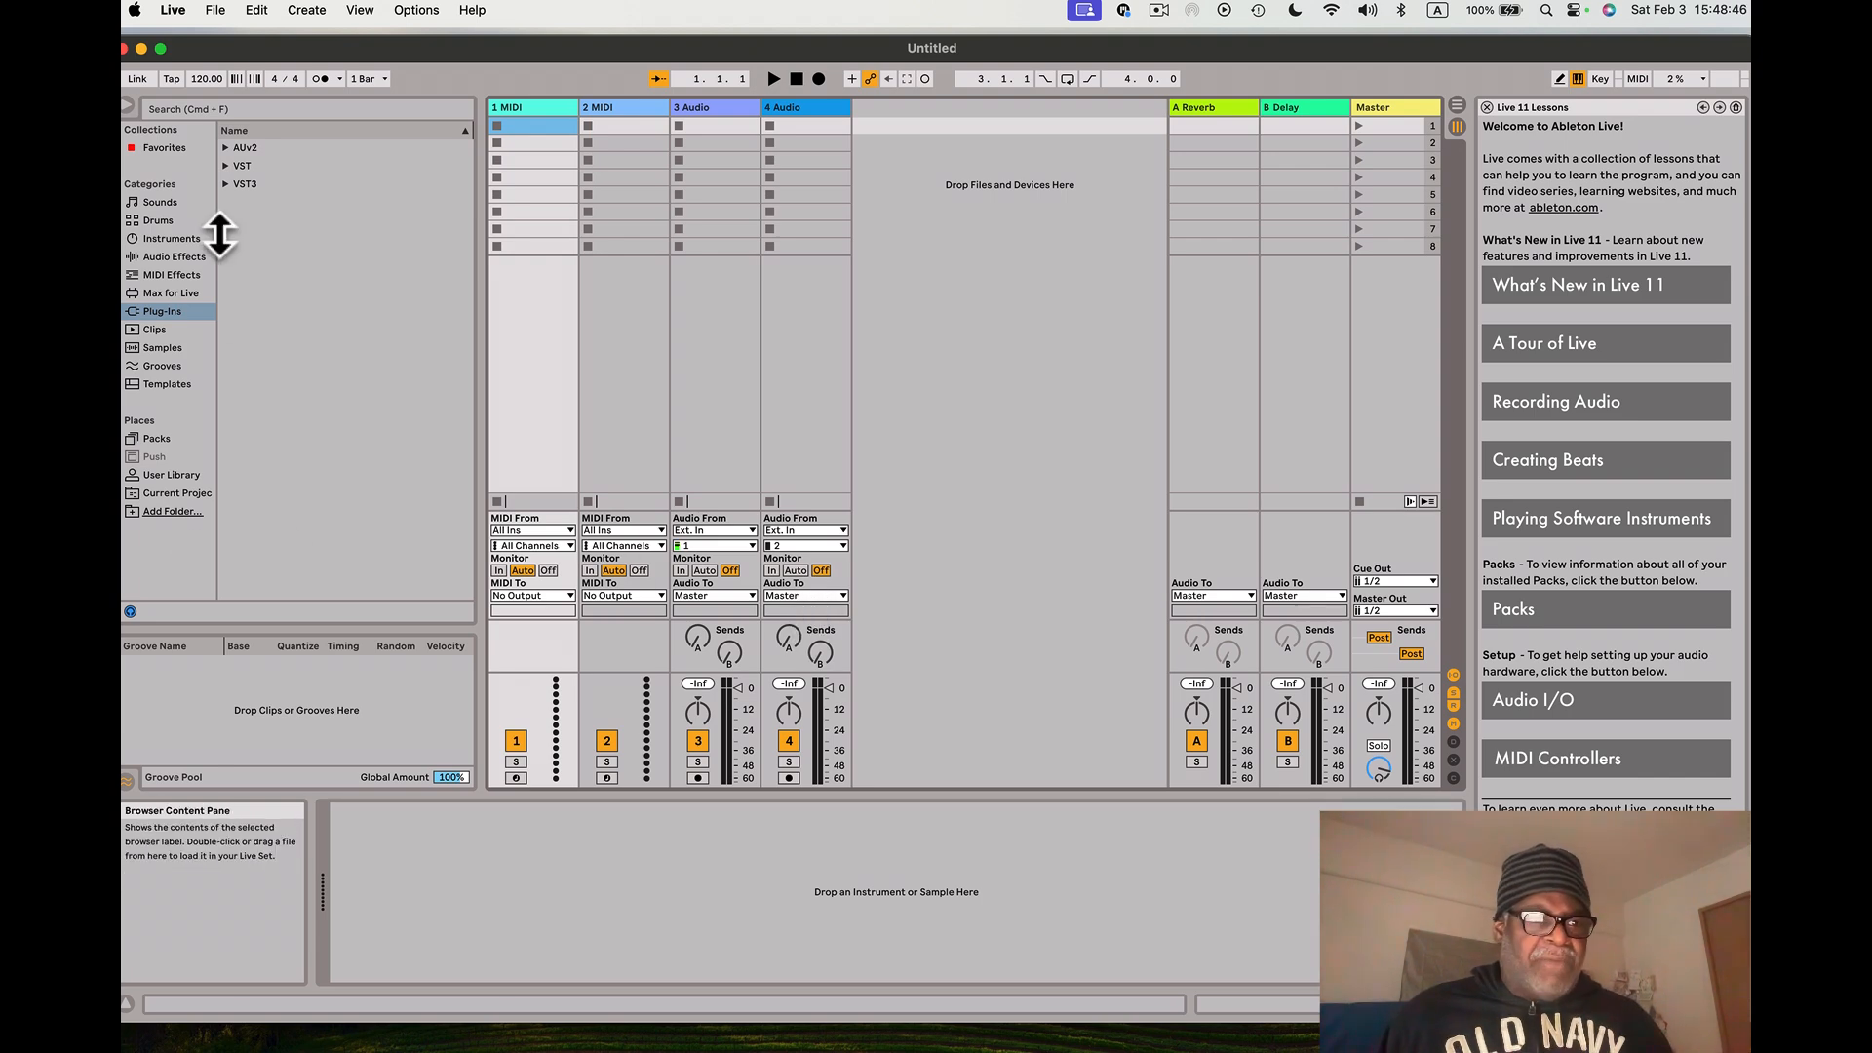
left_click(151, 311)
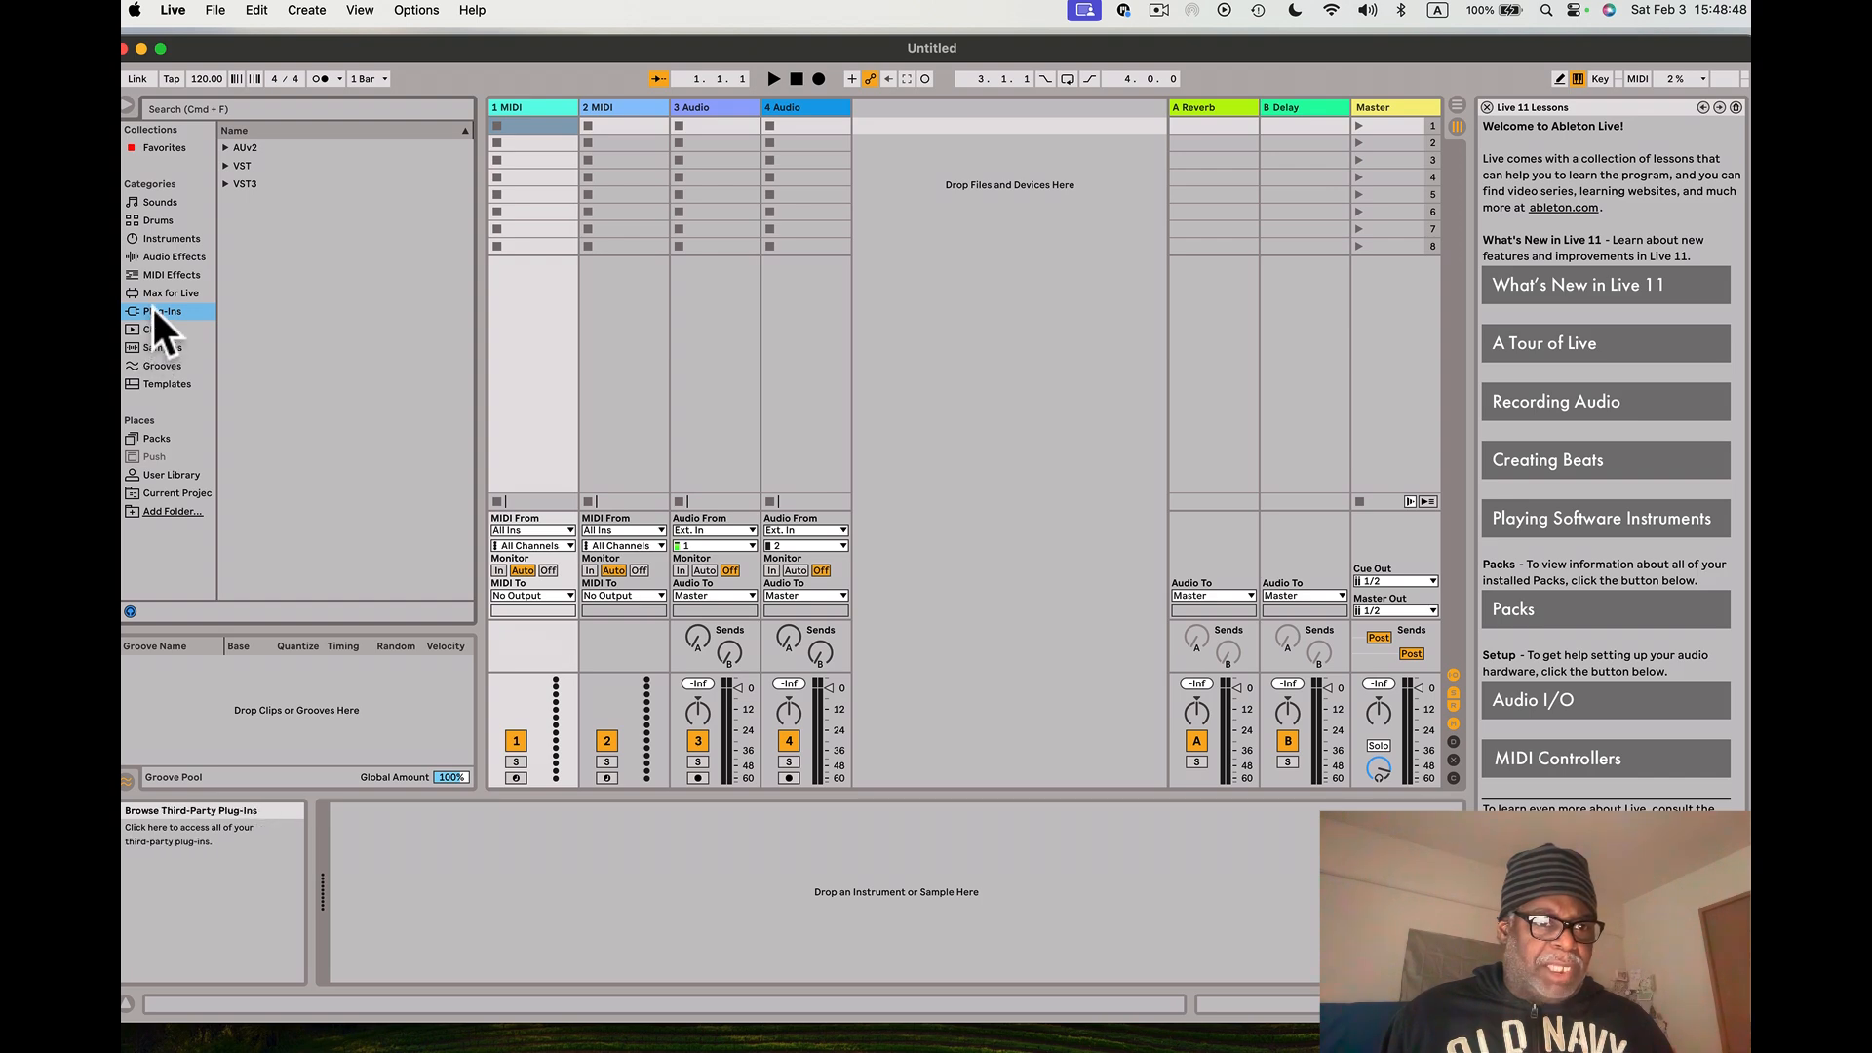
left_click(225, 148)
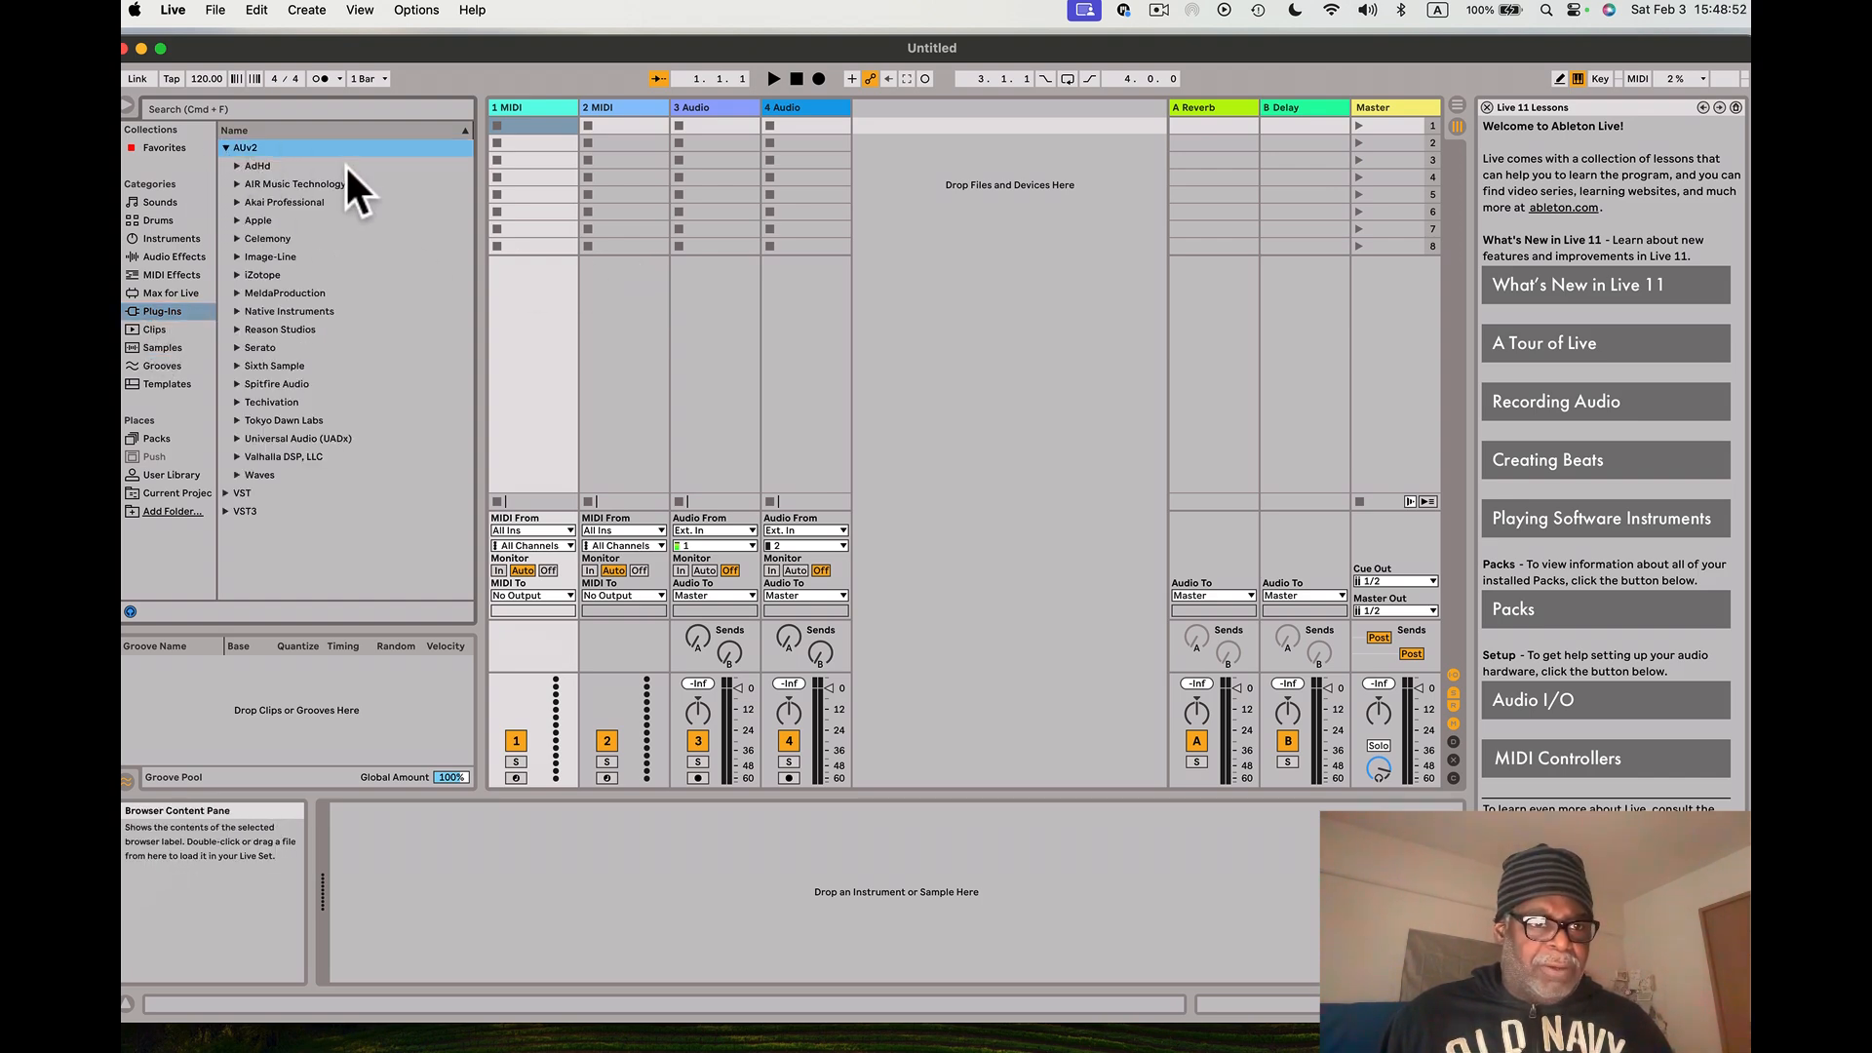
left_click(235, 201)
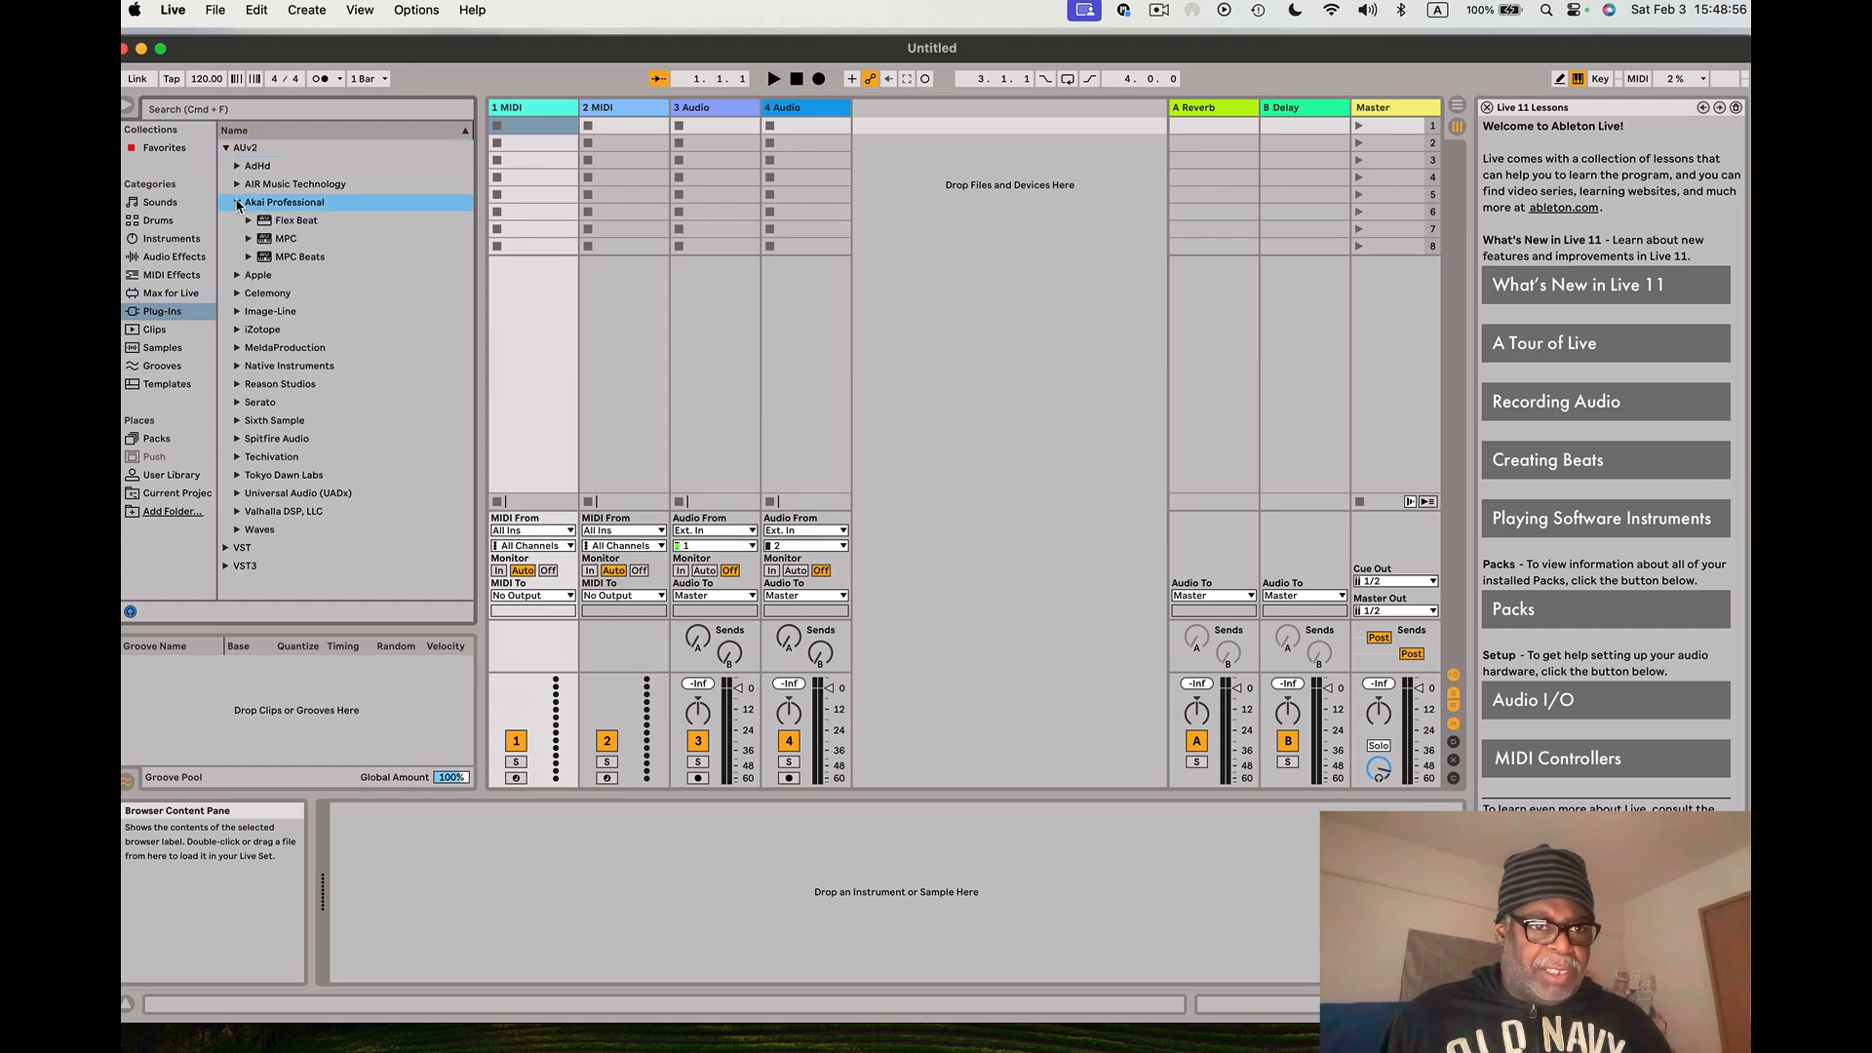
left_click(278, 242)
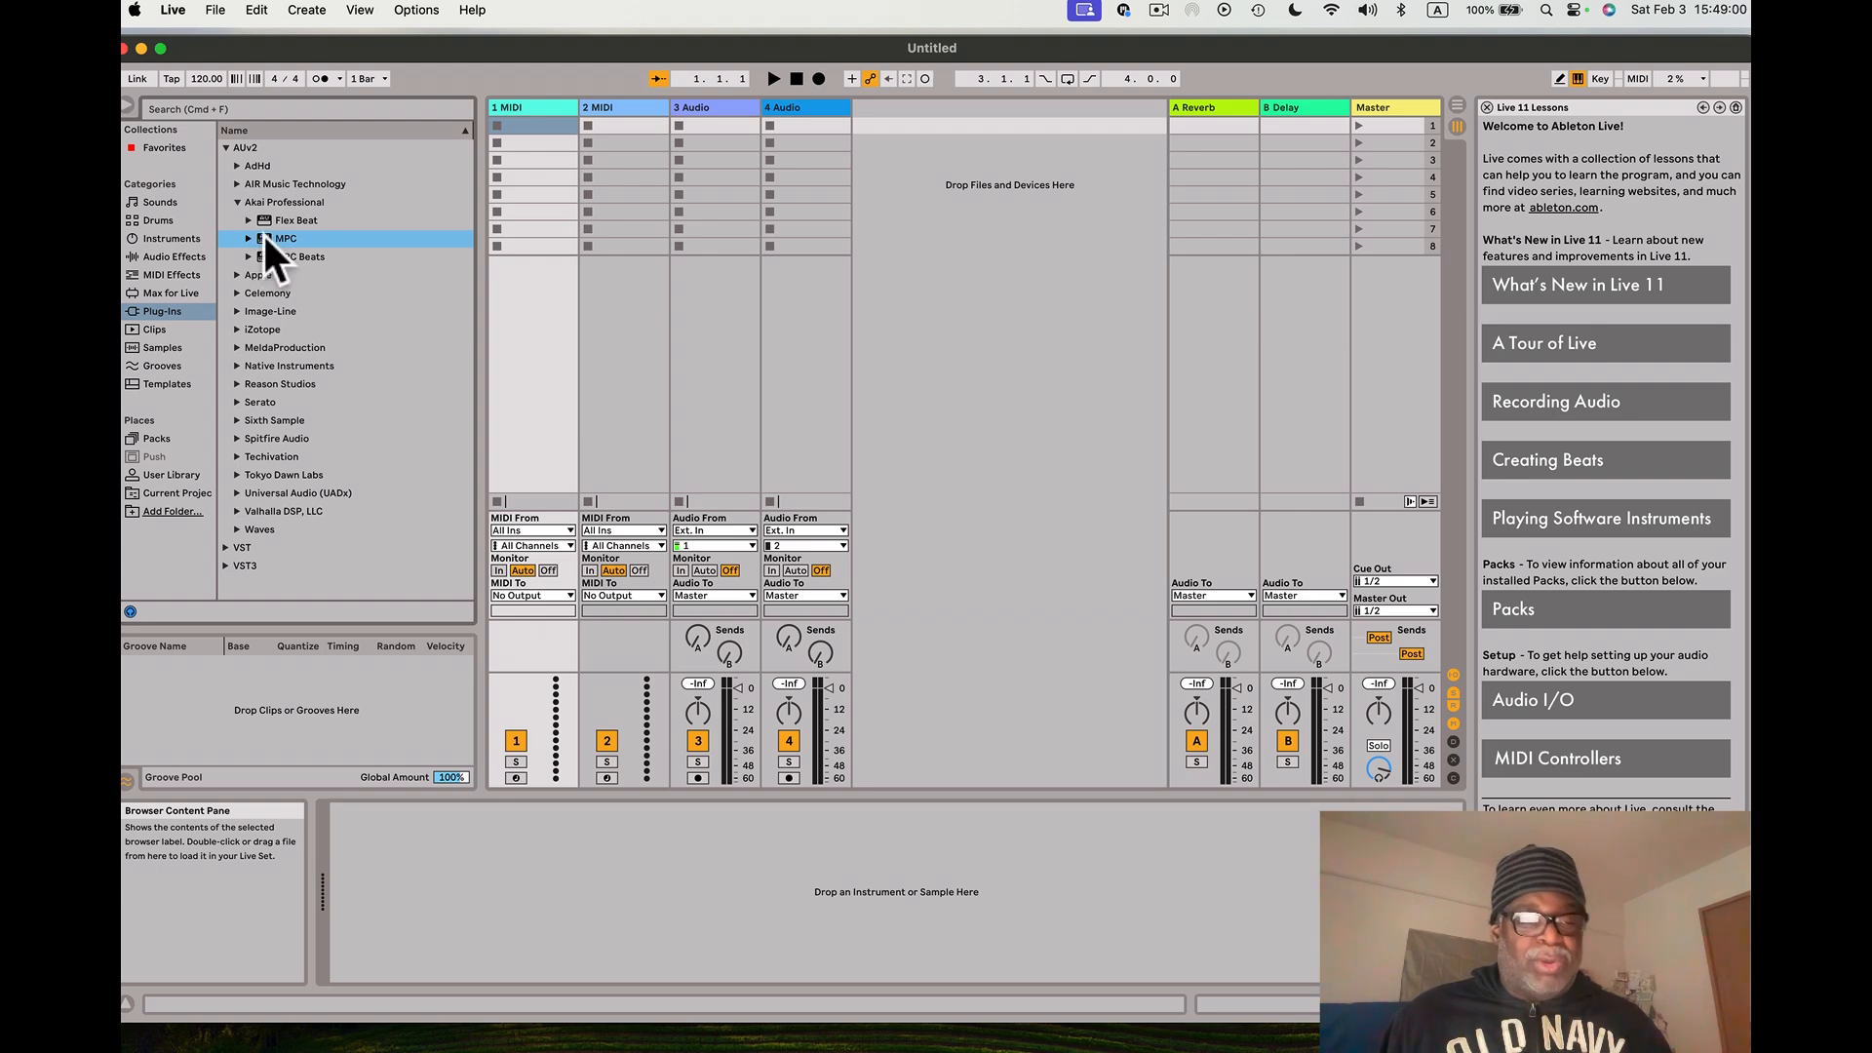
key("super+Tab")
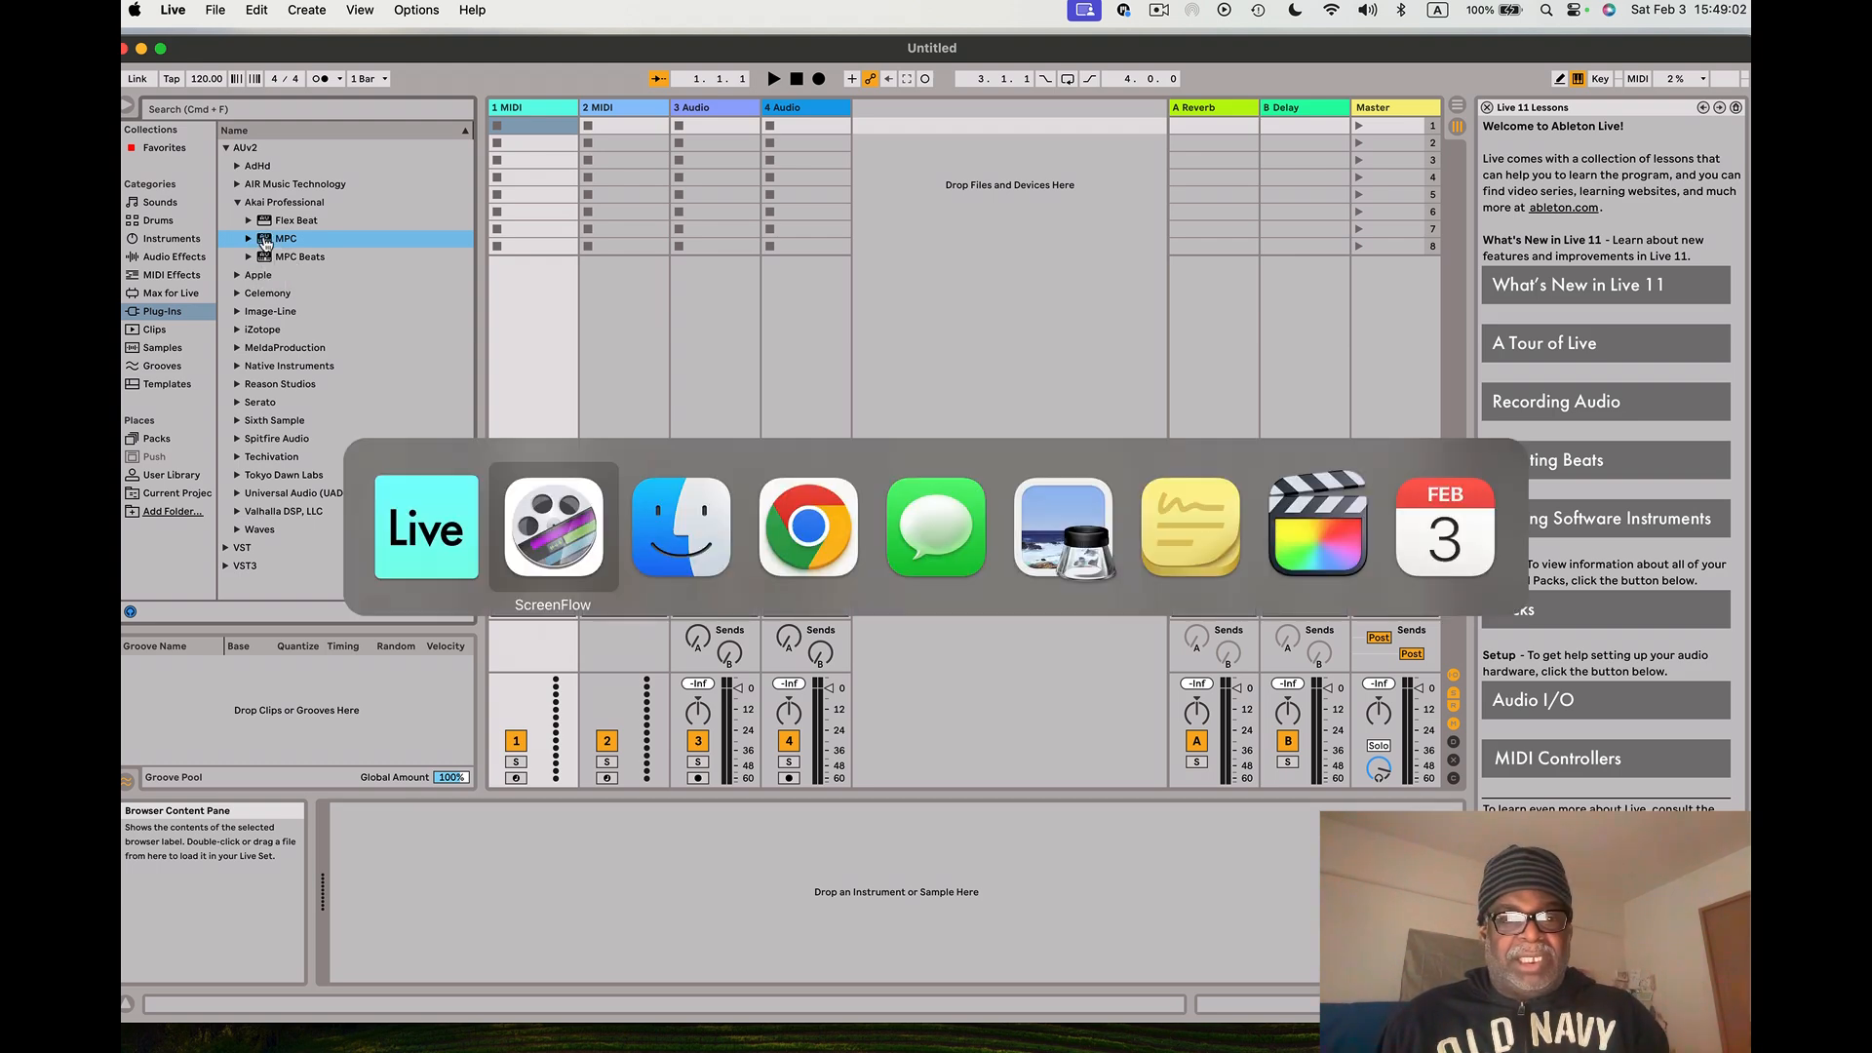
key("super+shift+Tab")
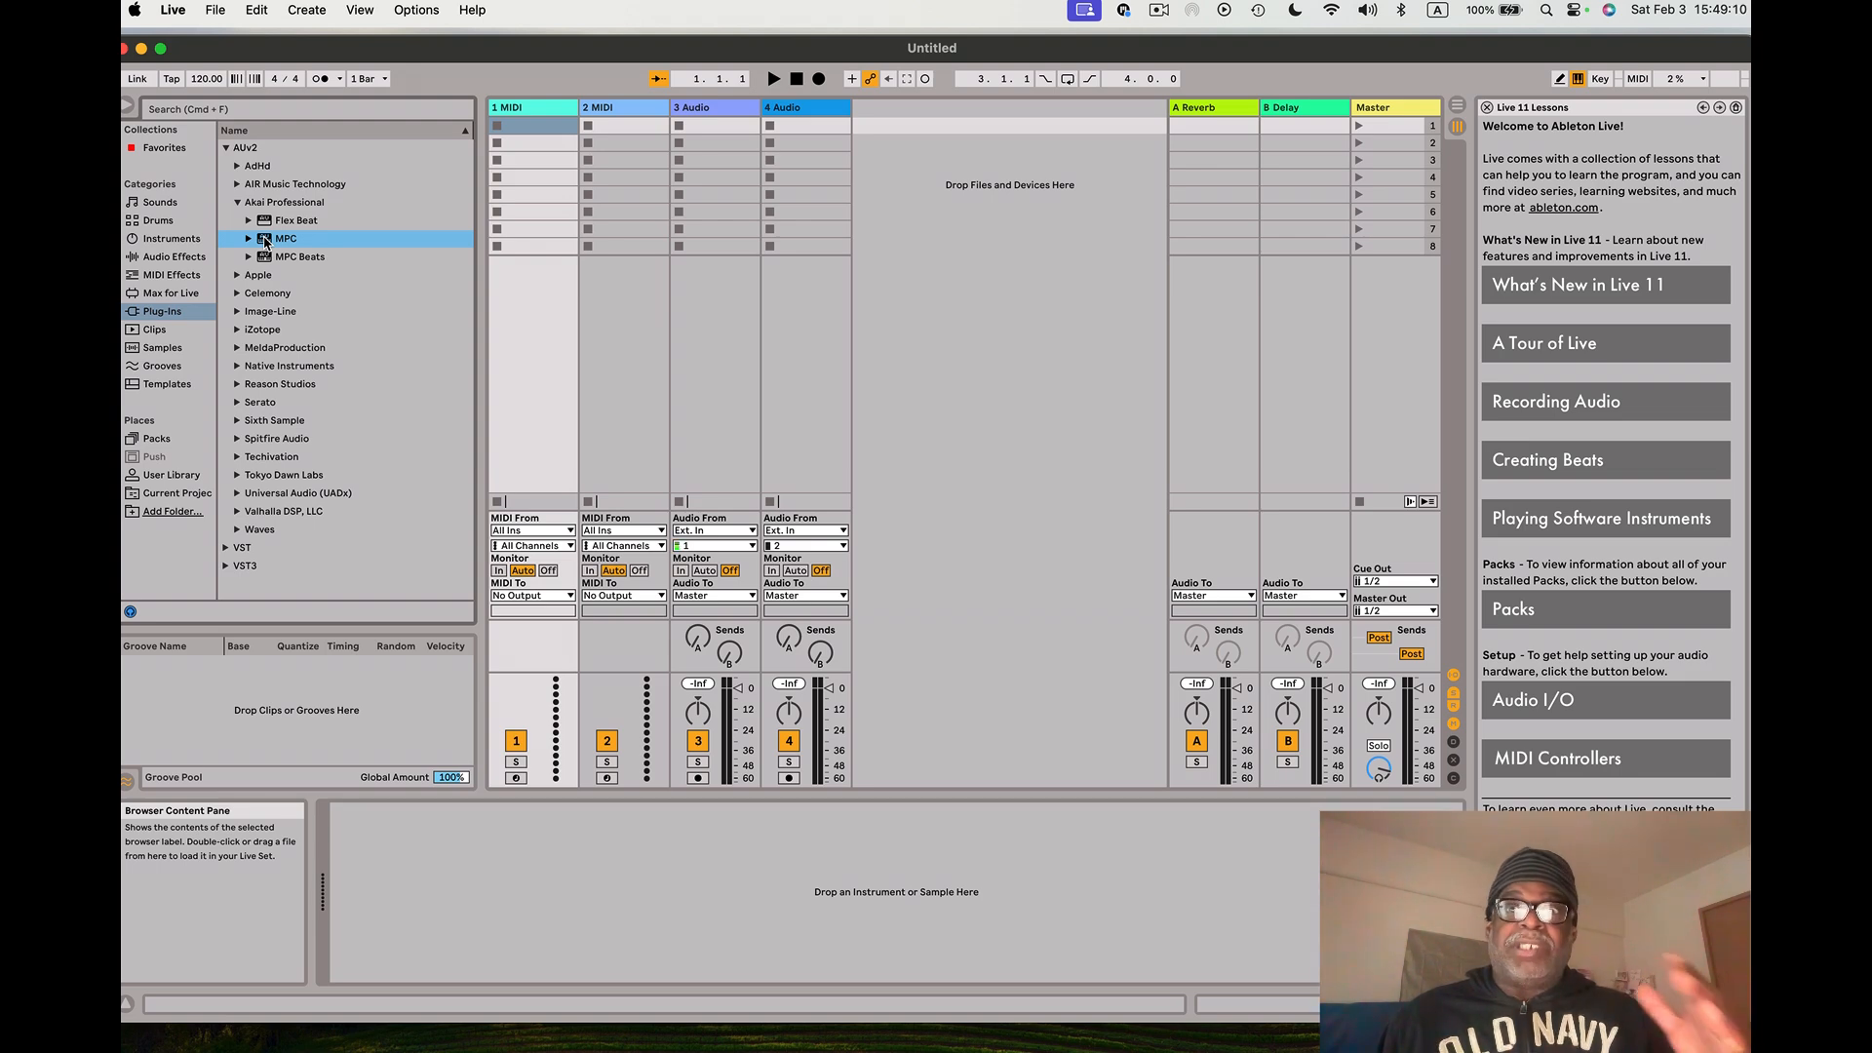
left_click_drag(264, 242, 529, 99)
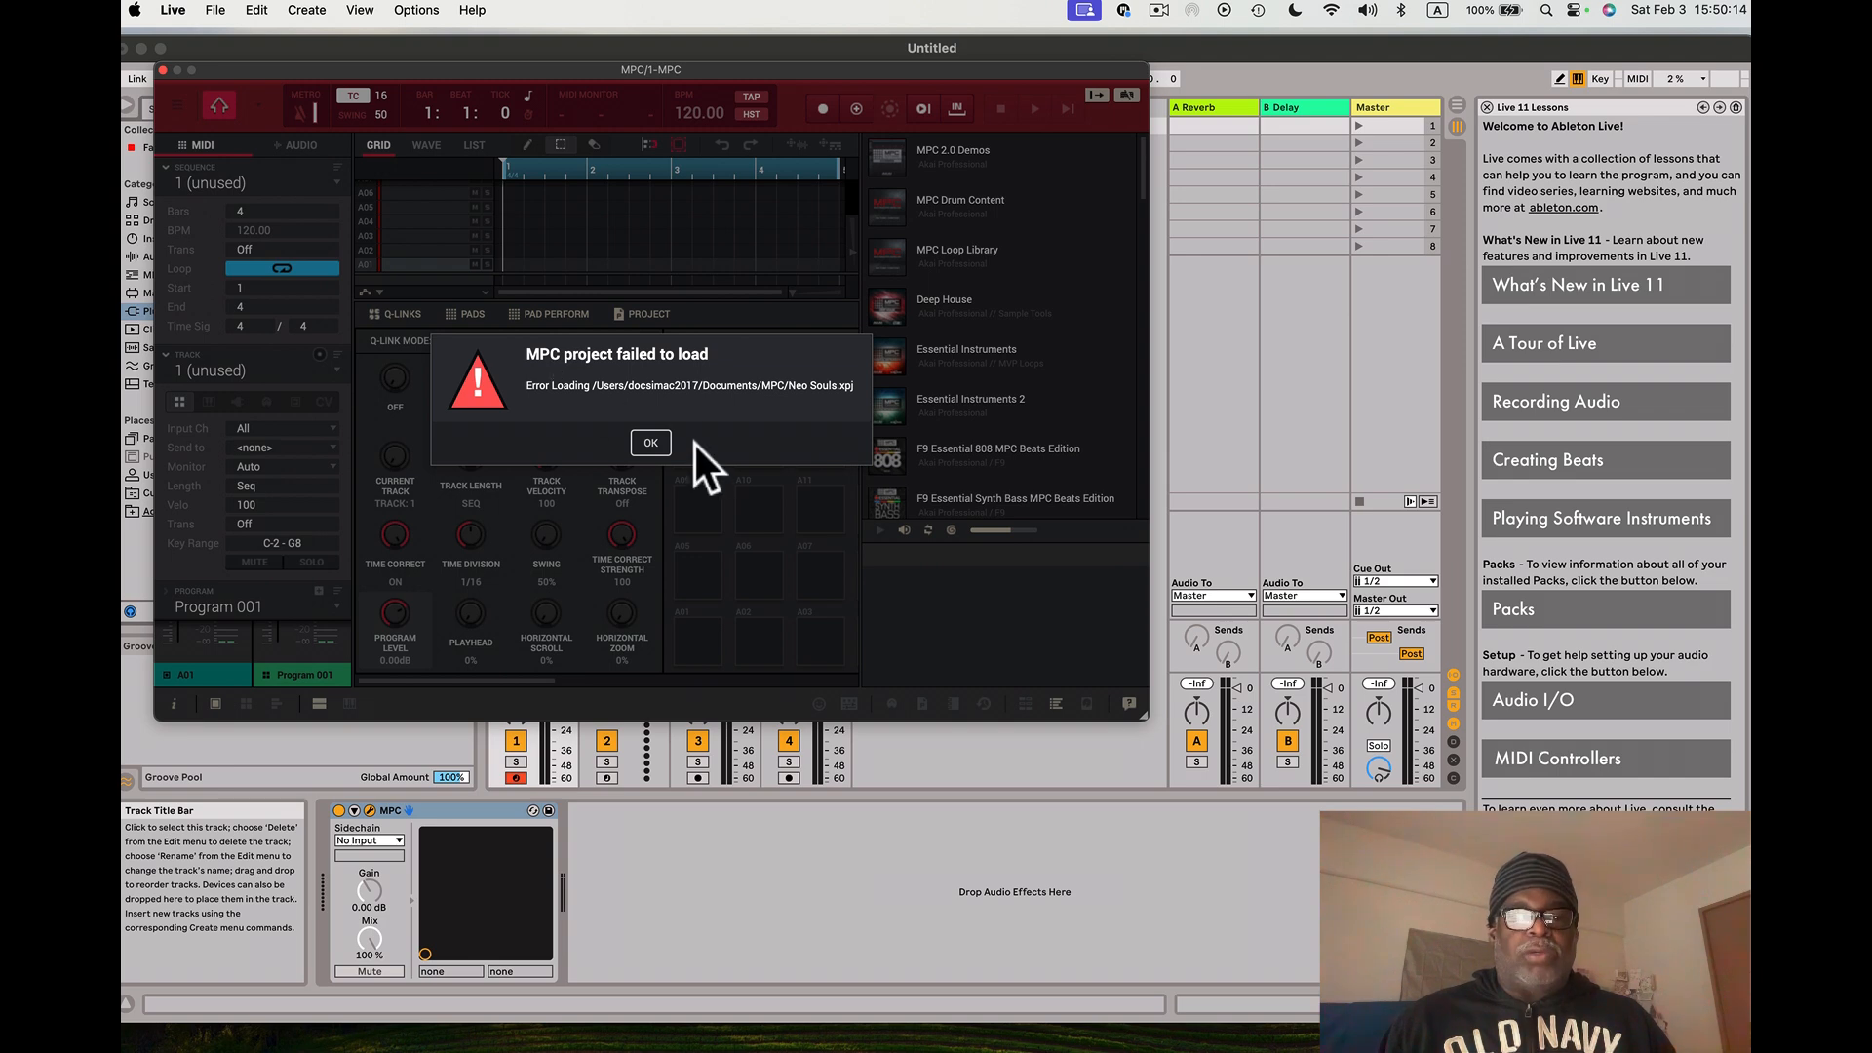
left_click(648, 443)
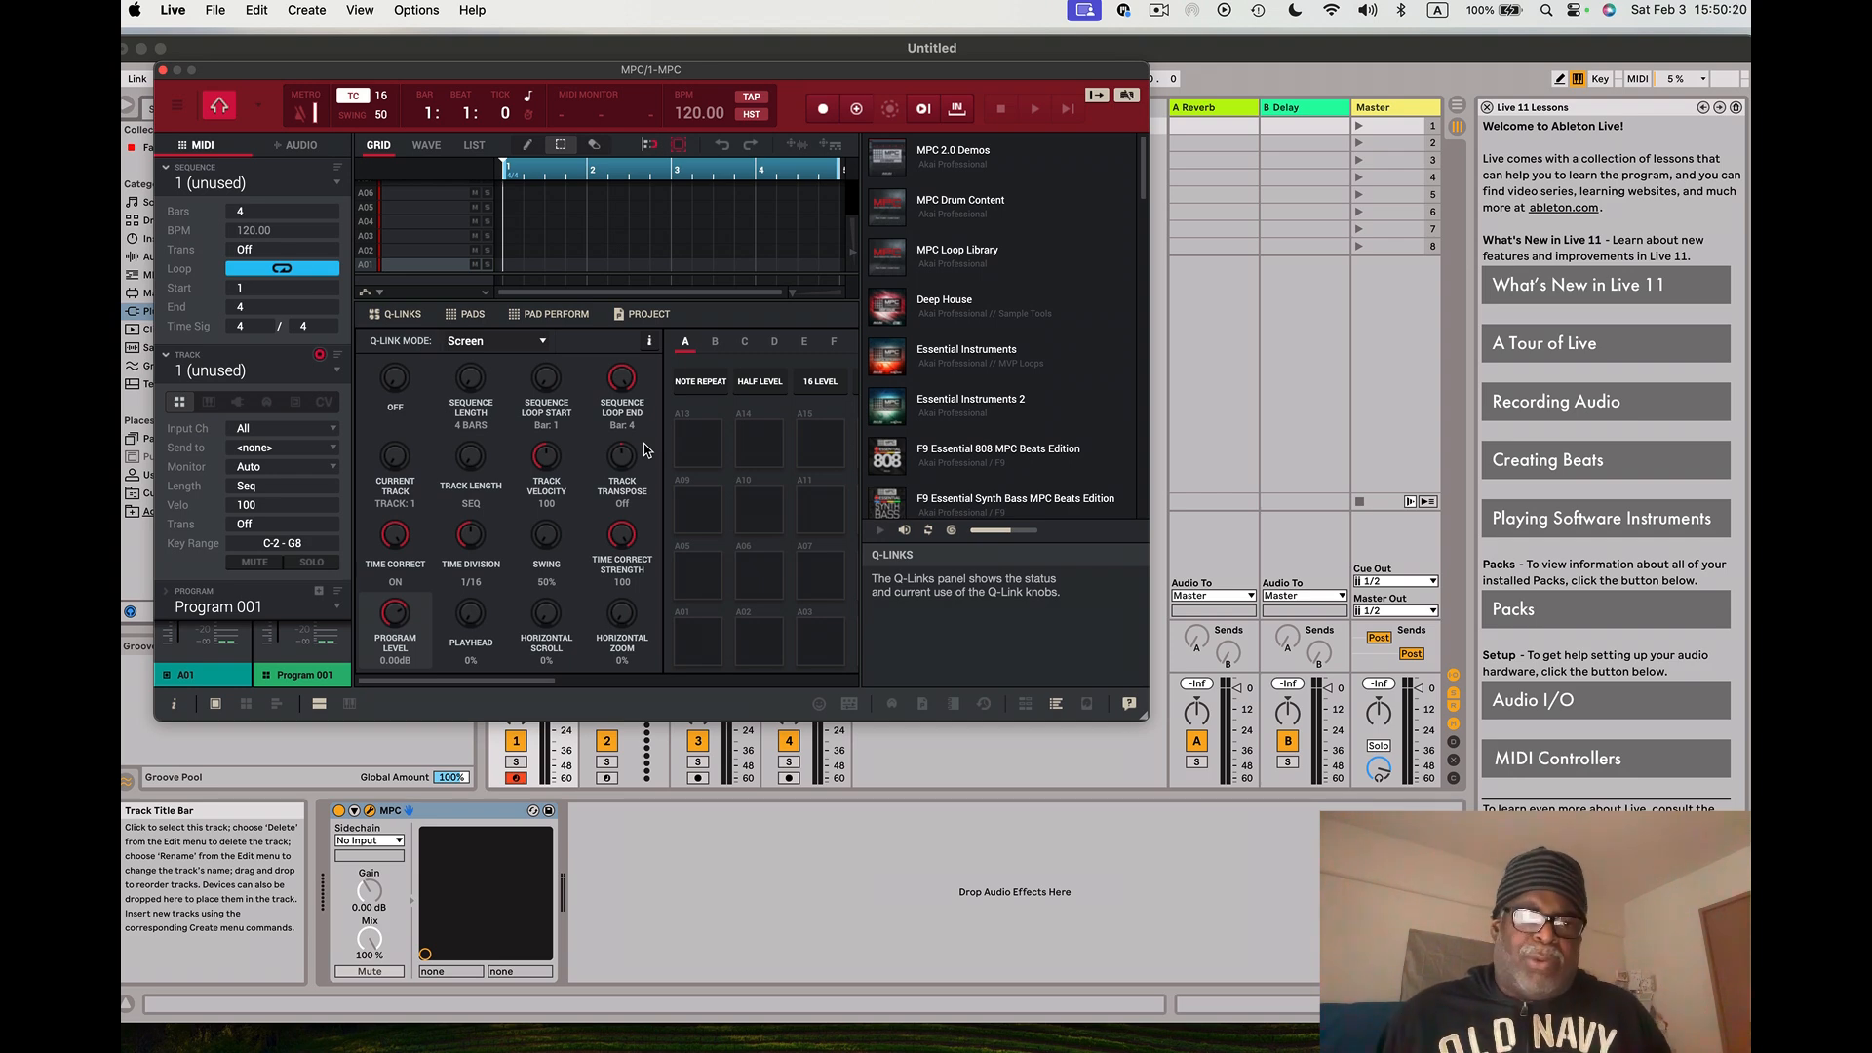
- Clear the MPC plug-in window off the tracks and delete the empty second MIDI track
left_click_drag(296, 68, 909, 224)
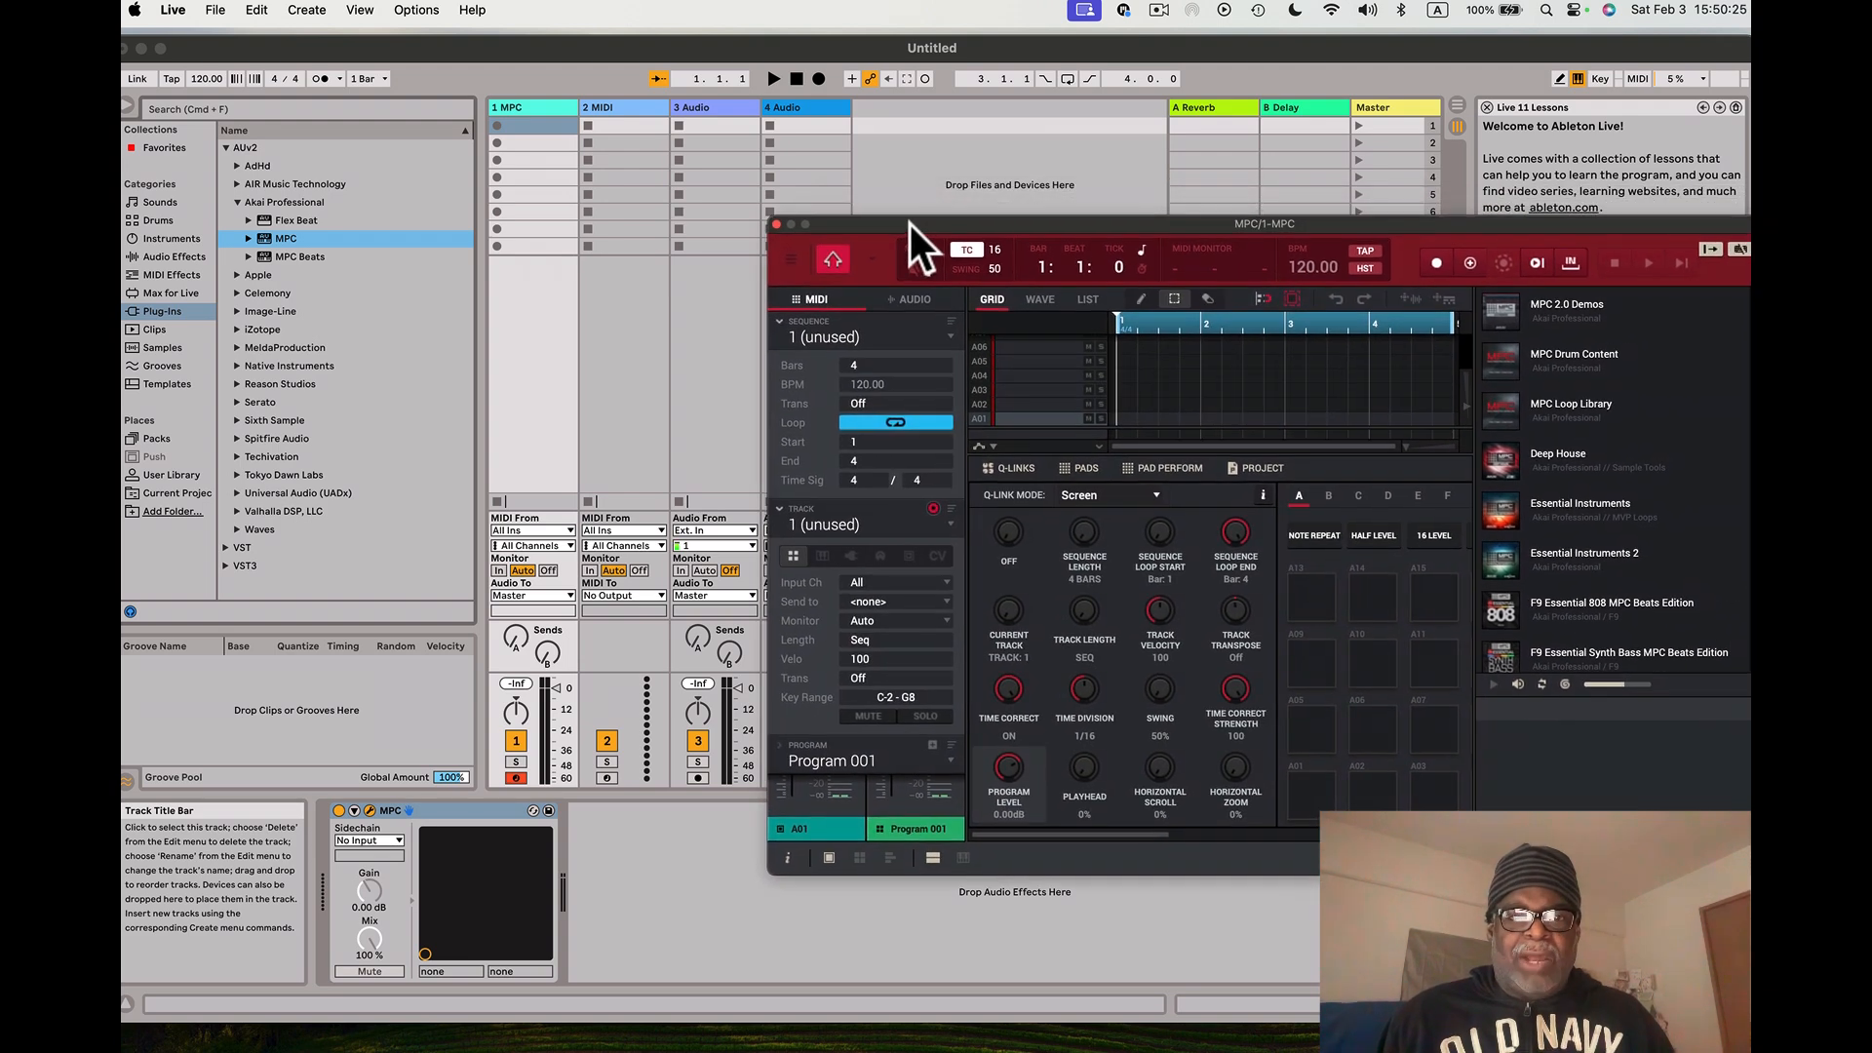
left_click(615, 105)
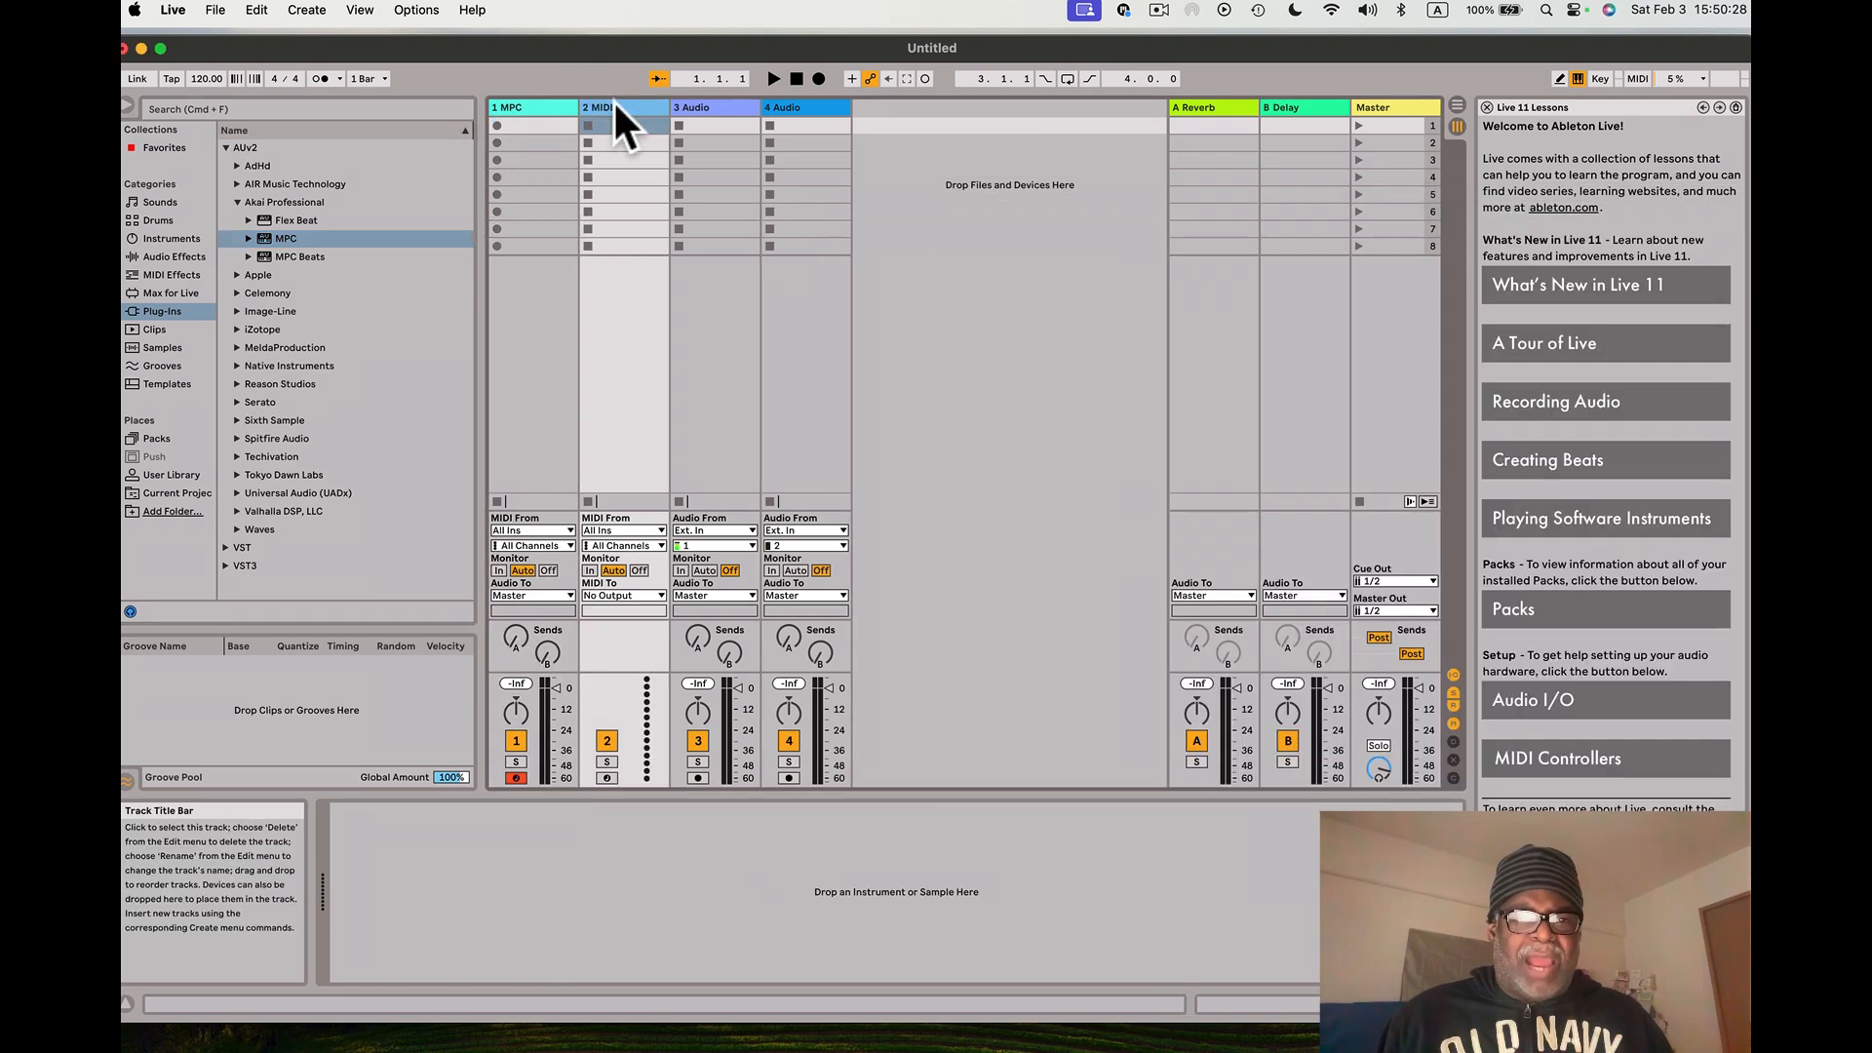
right_click(624, 107)
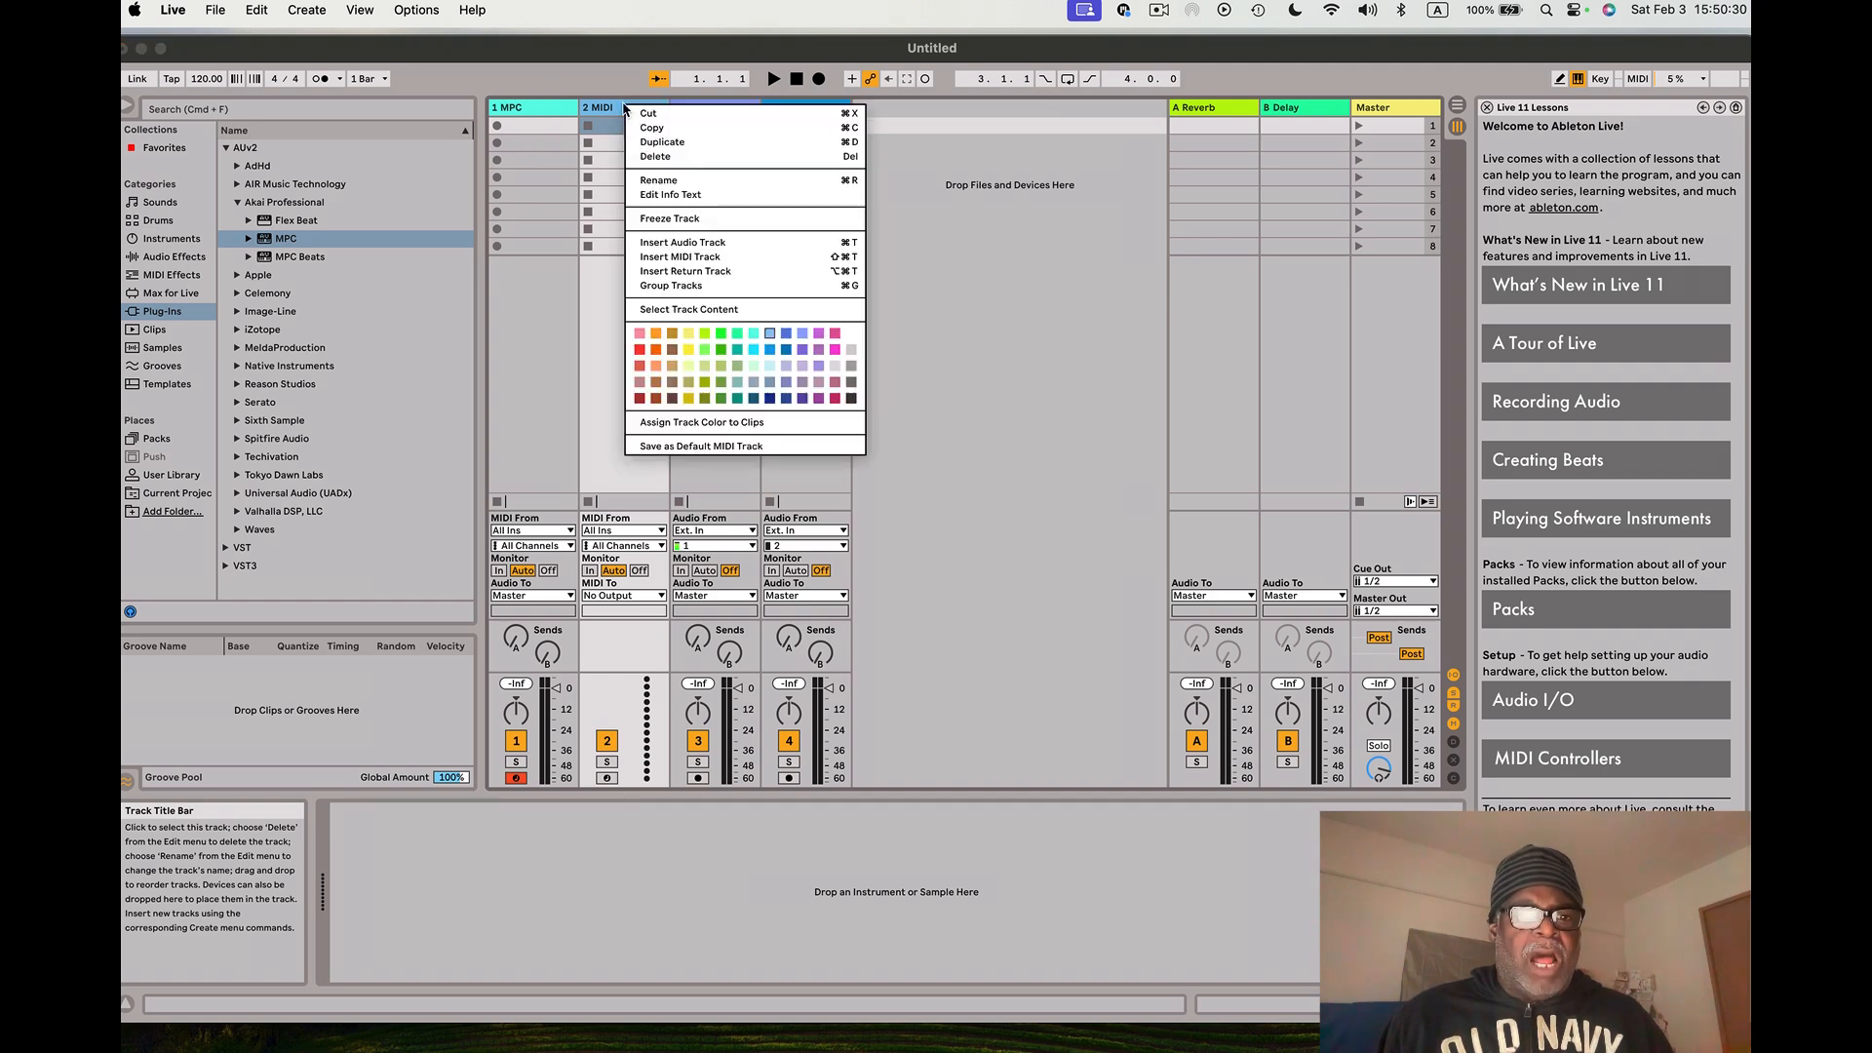
left_click(686, 155)
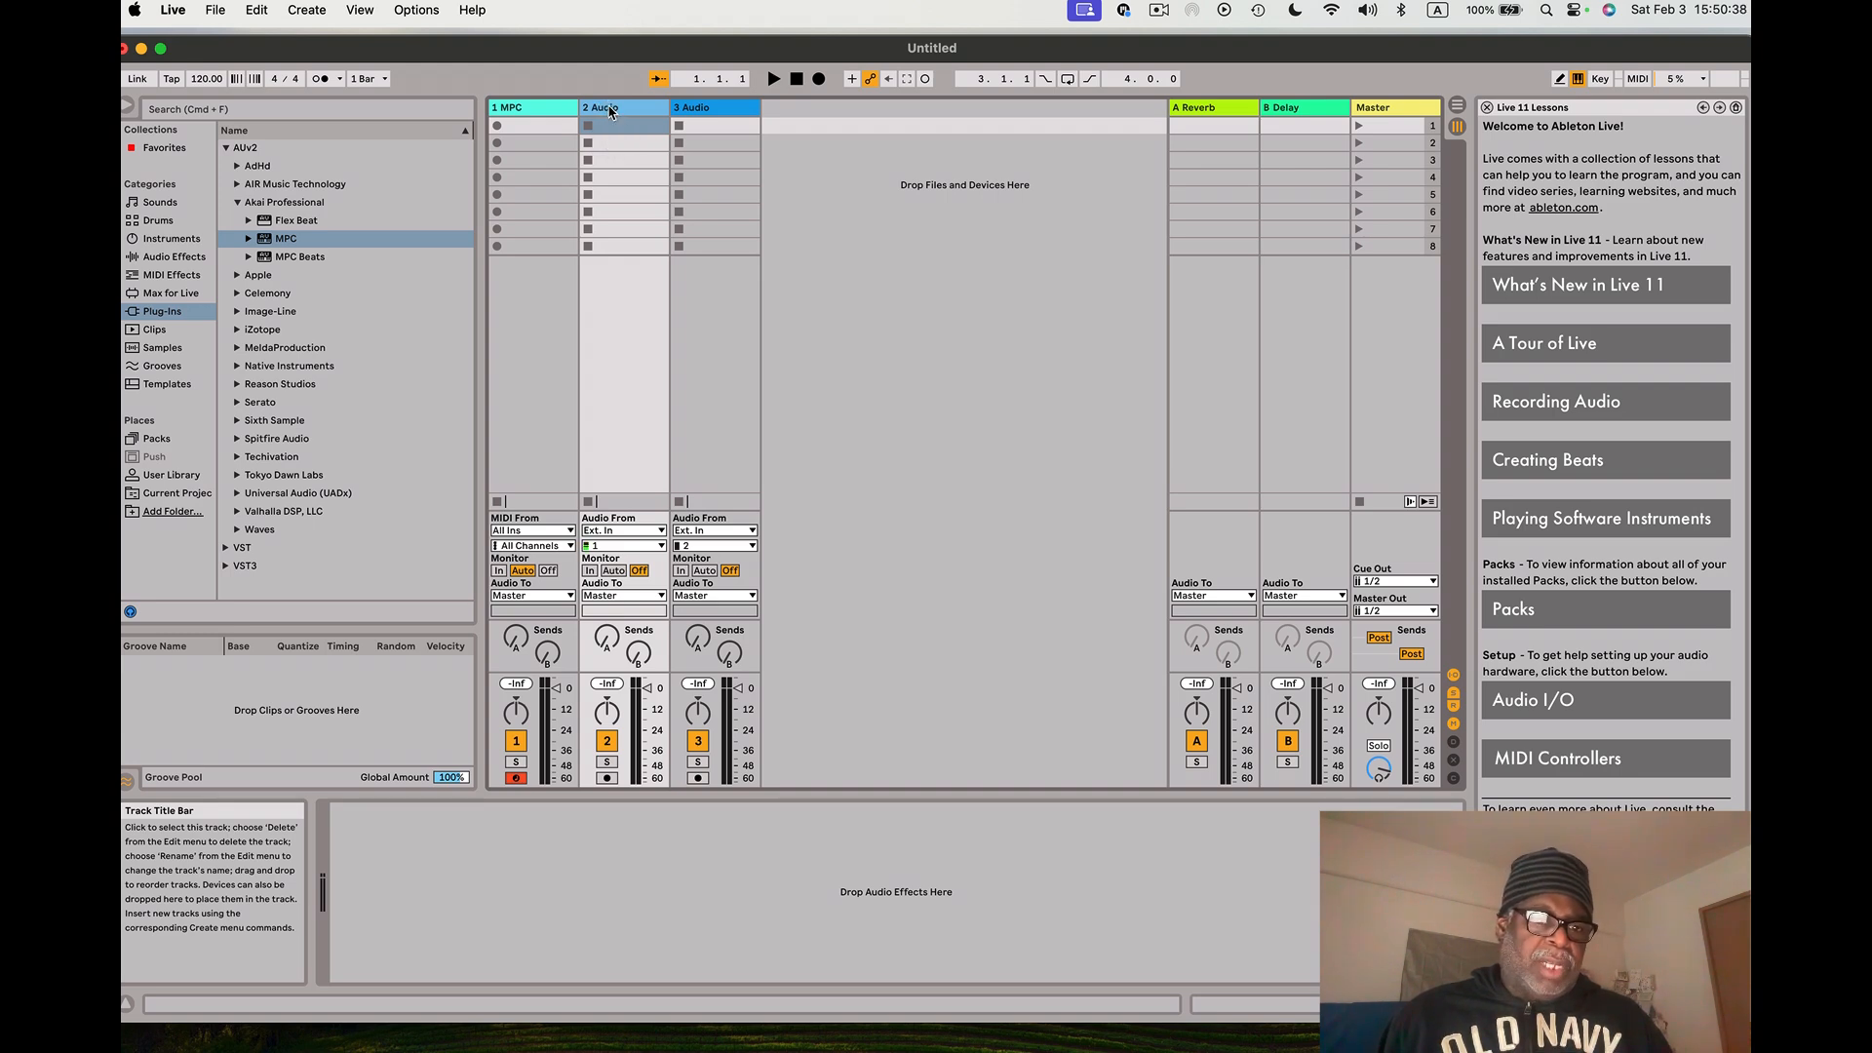
- Bring back the MPC plug-in window, load the BoomBap sequence MP PsQs 82 Gm, and hide the expansion browser
left_click(530, 103)
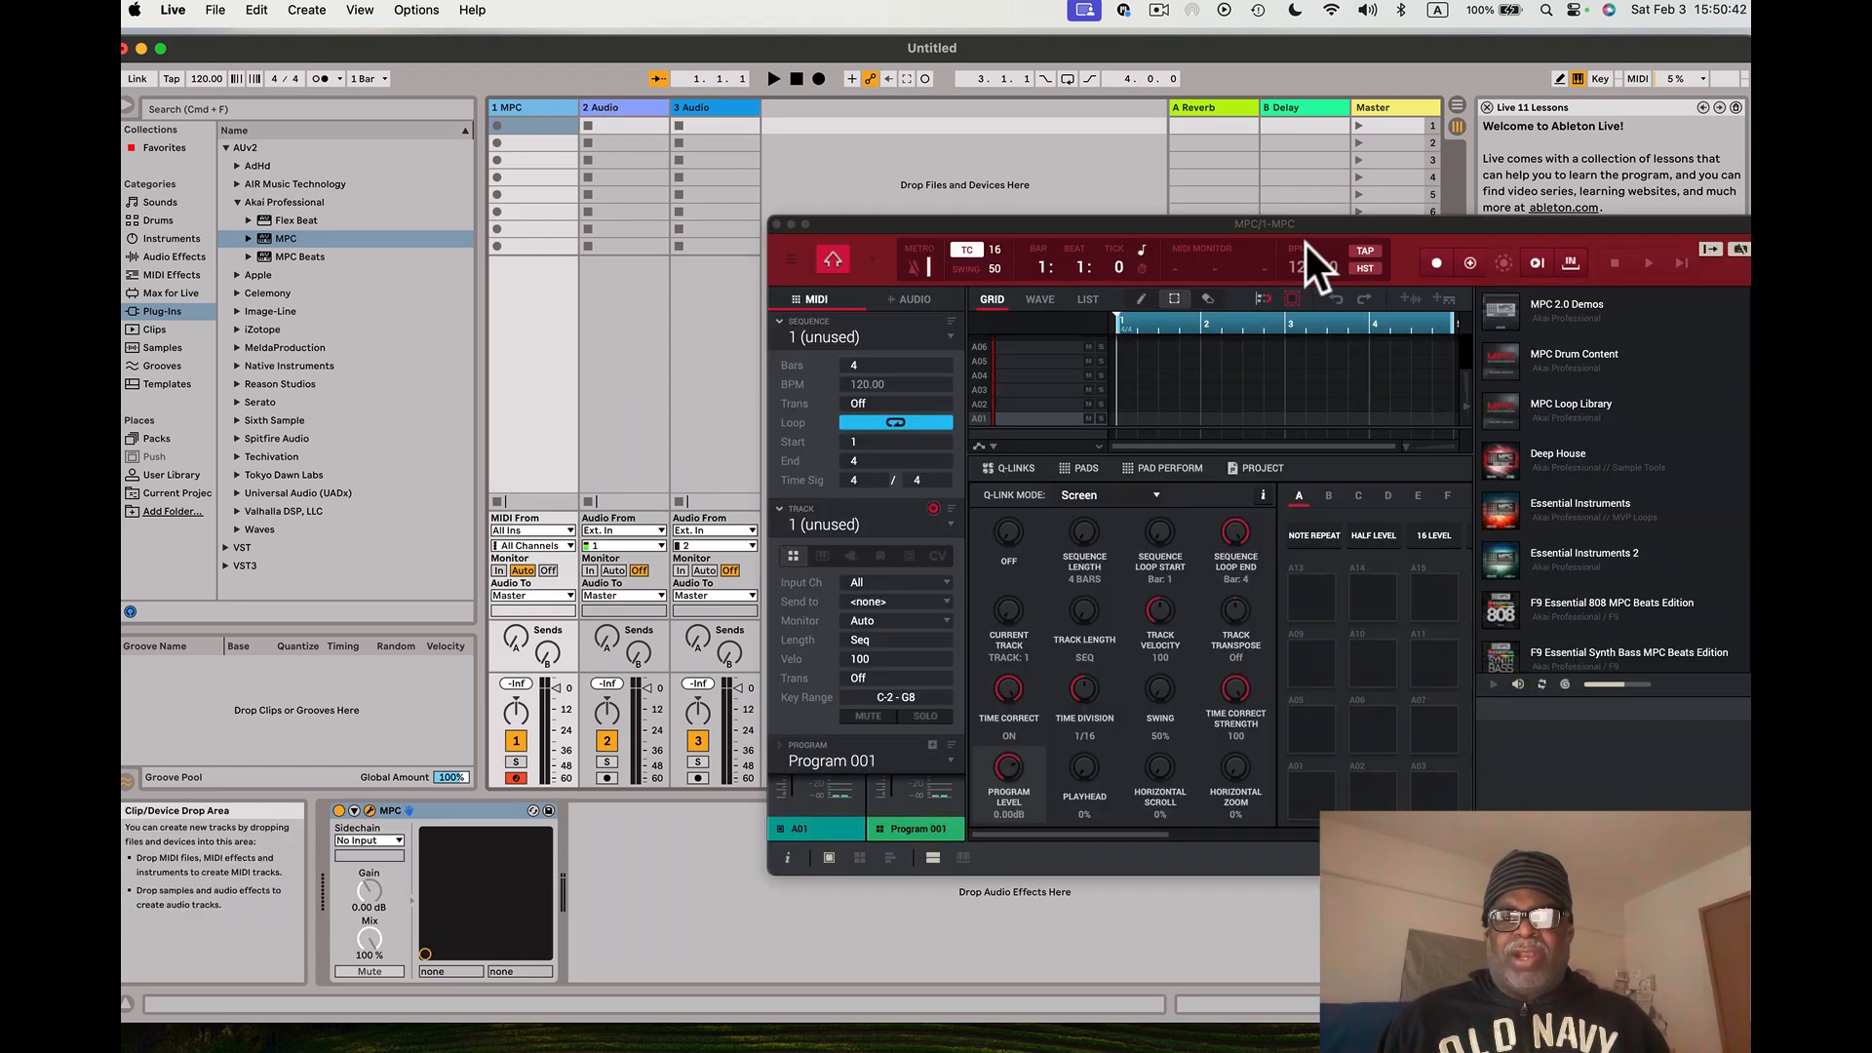
left_click_drag(1294, 224, 1103, 211)
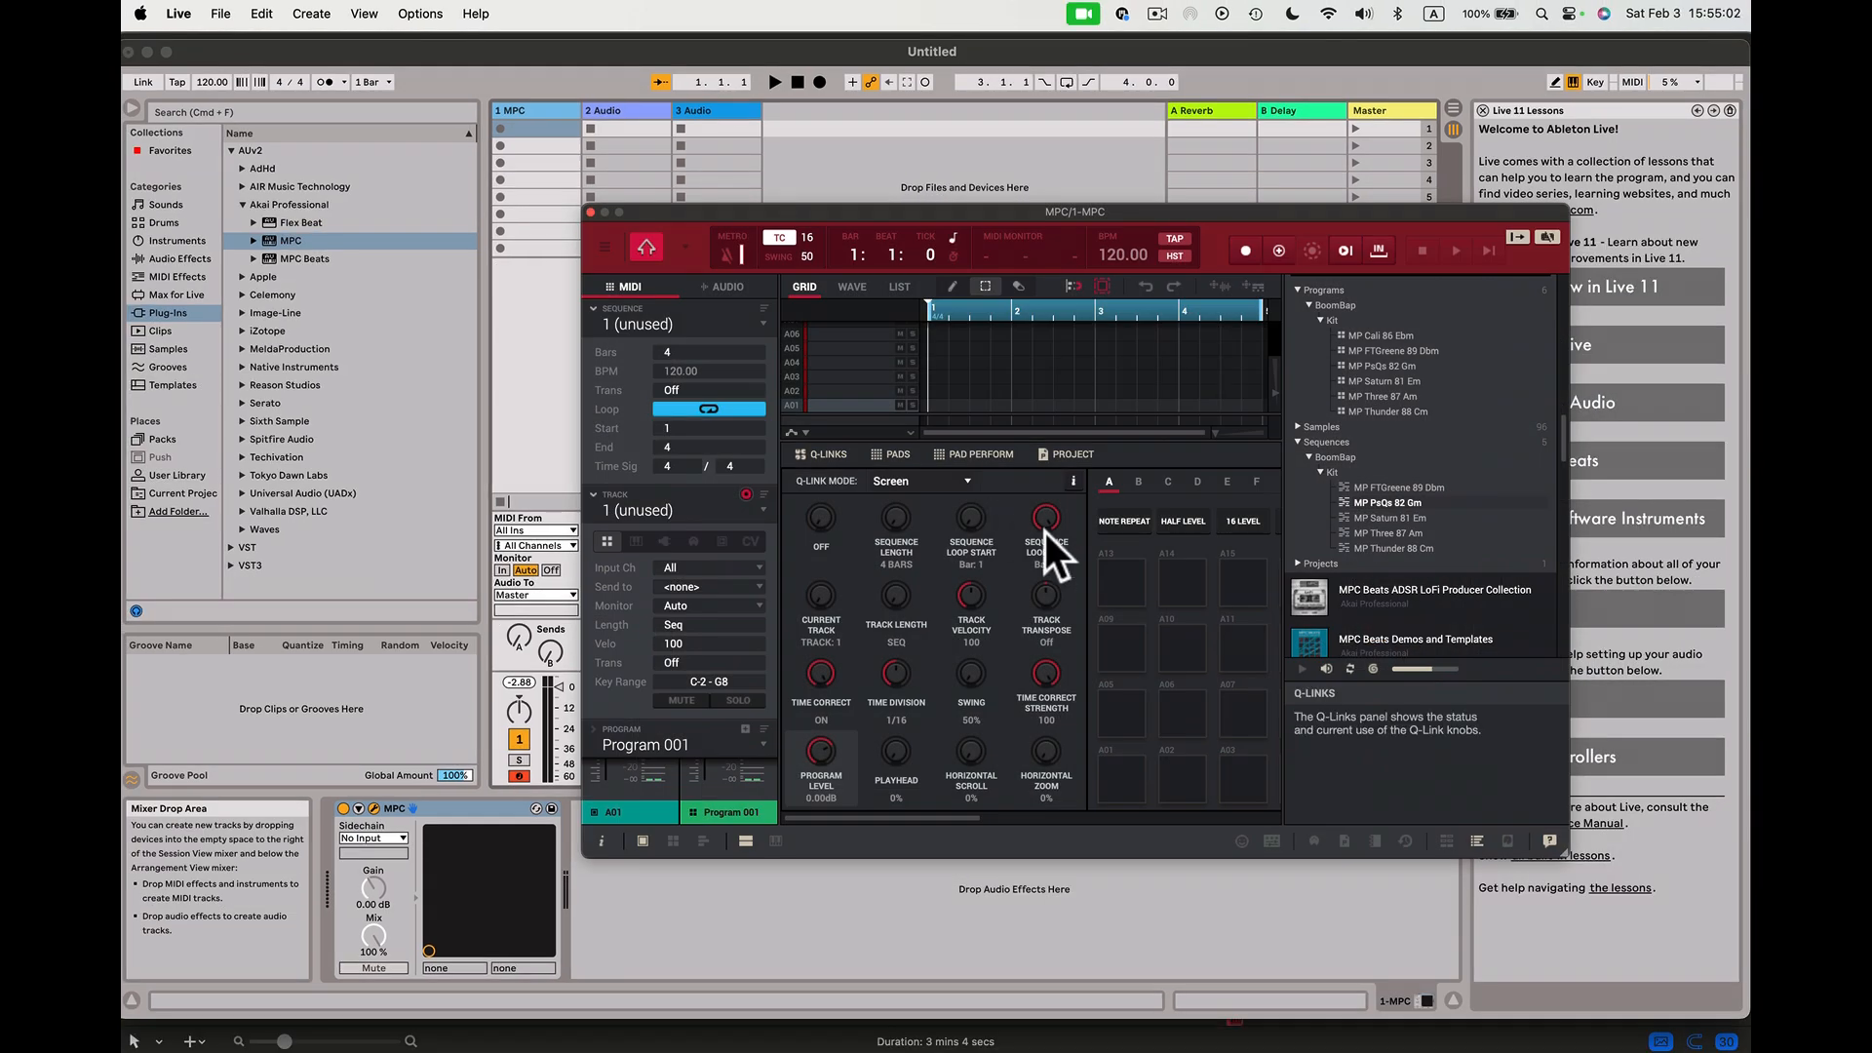
left_click_drag(1000, 213, 1026, 209)
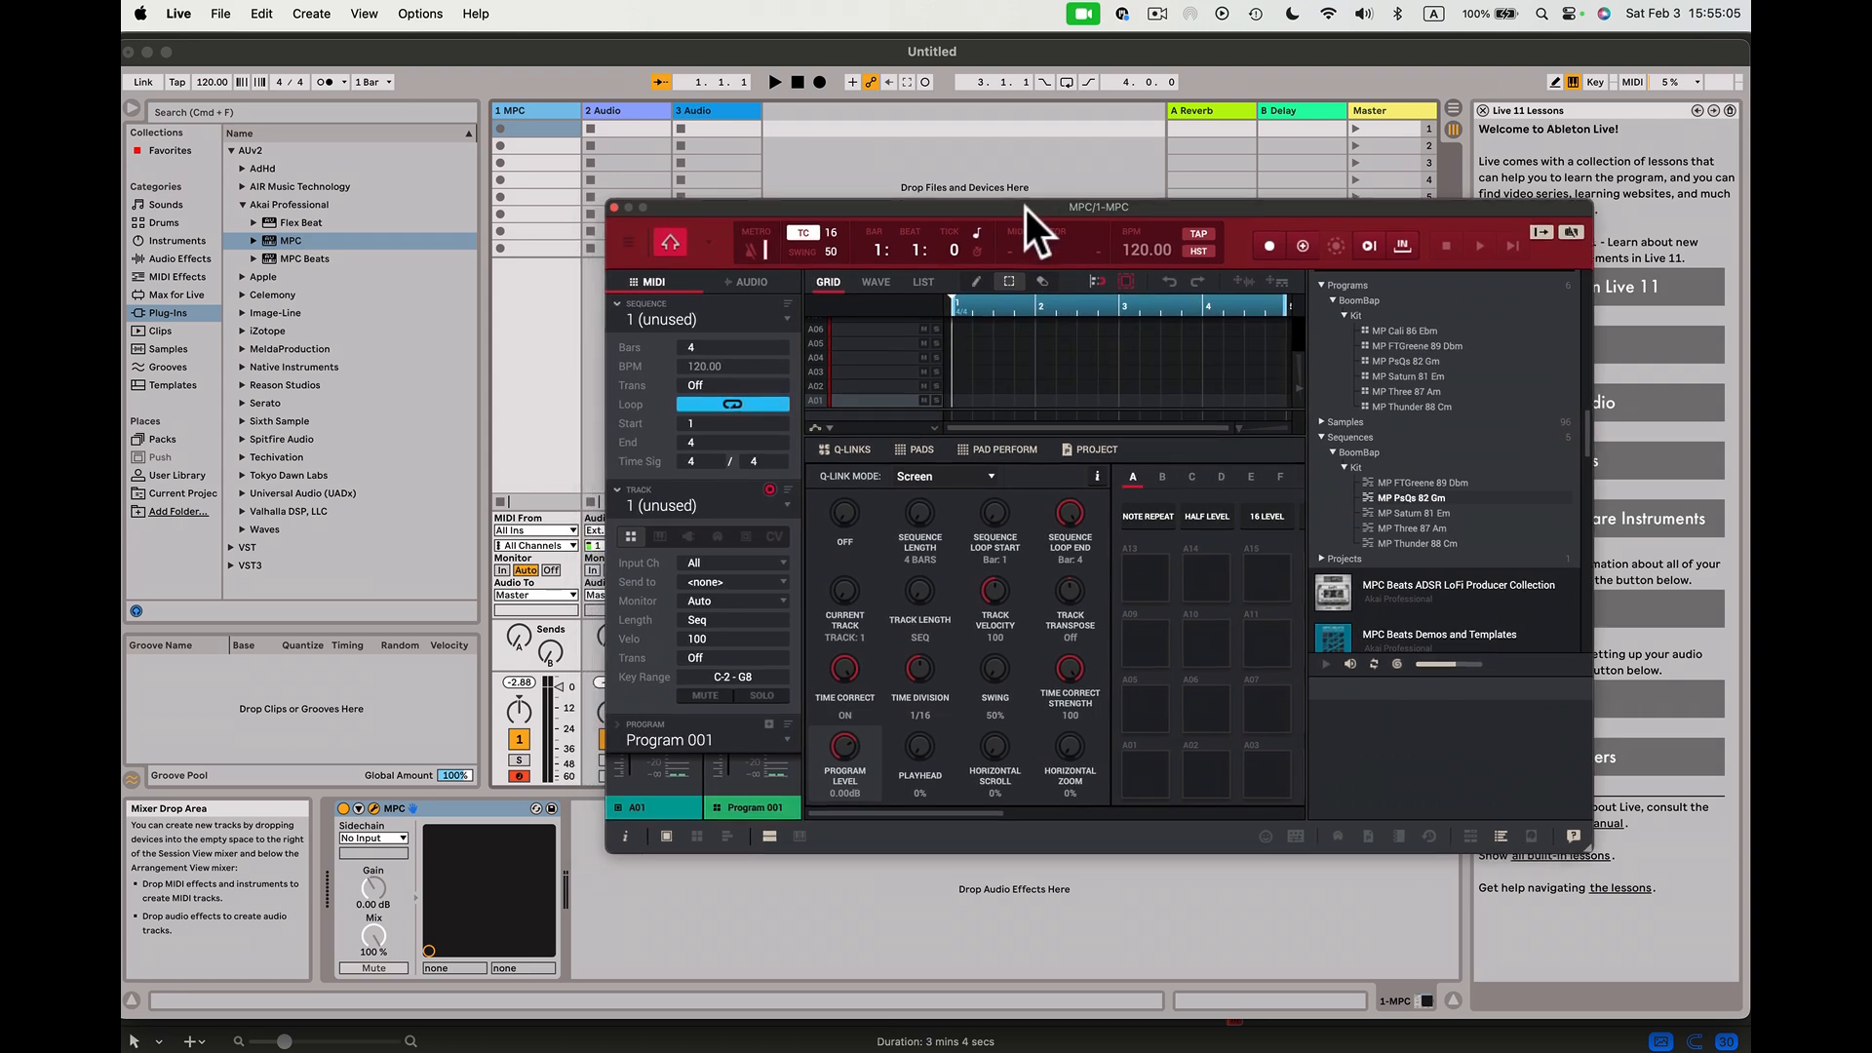
double_click(1401, 501)
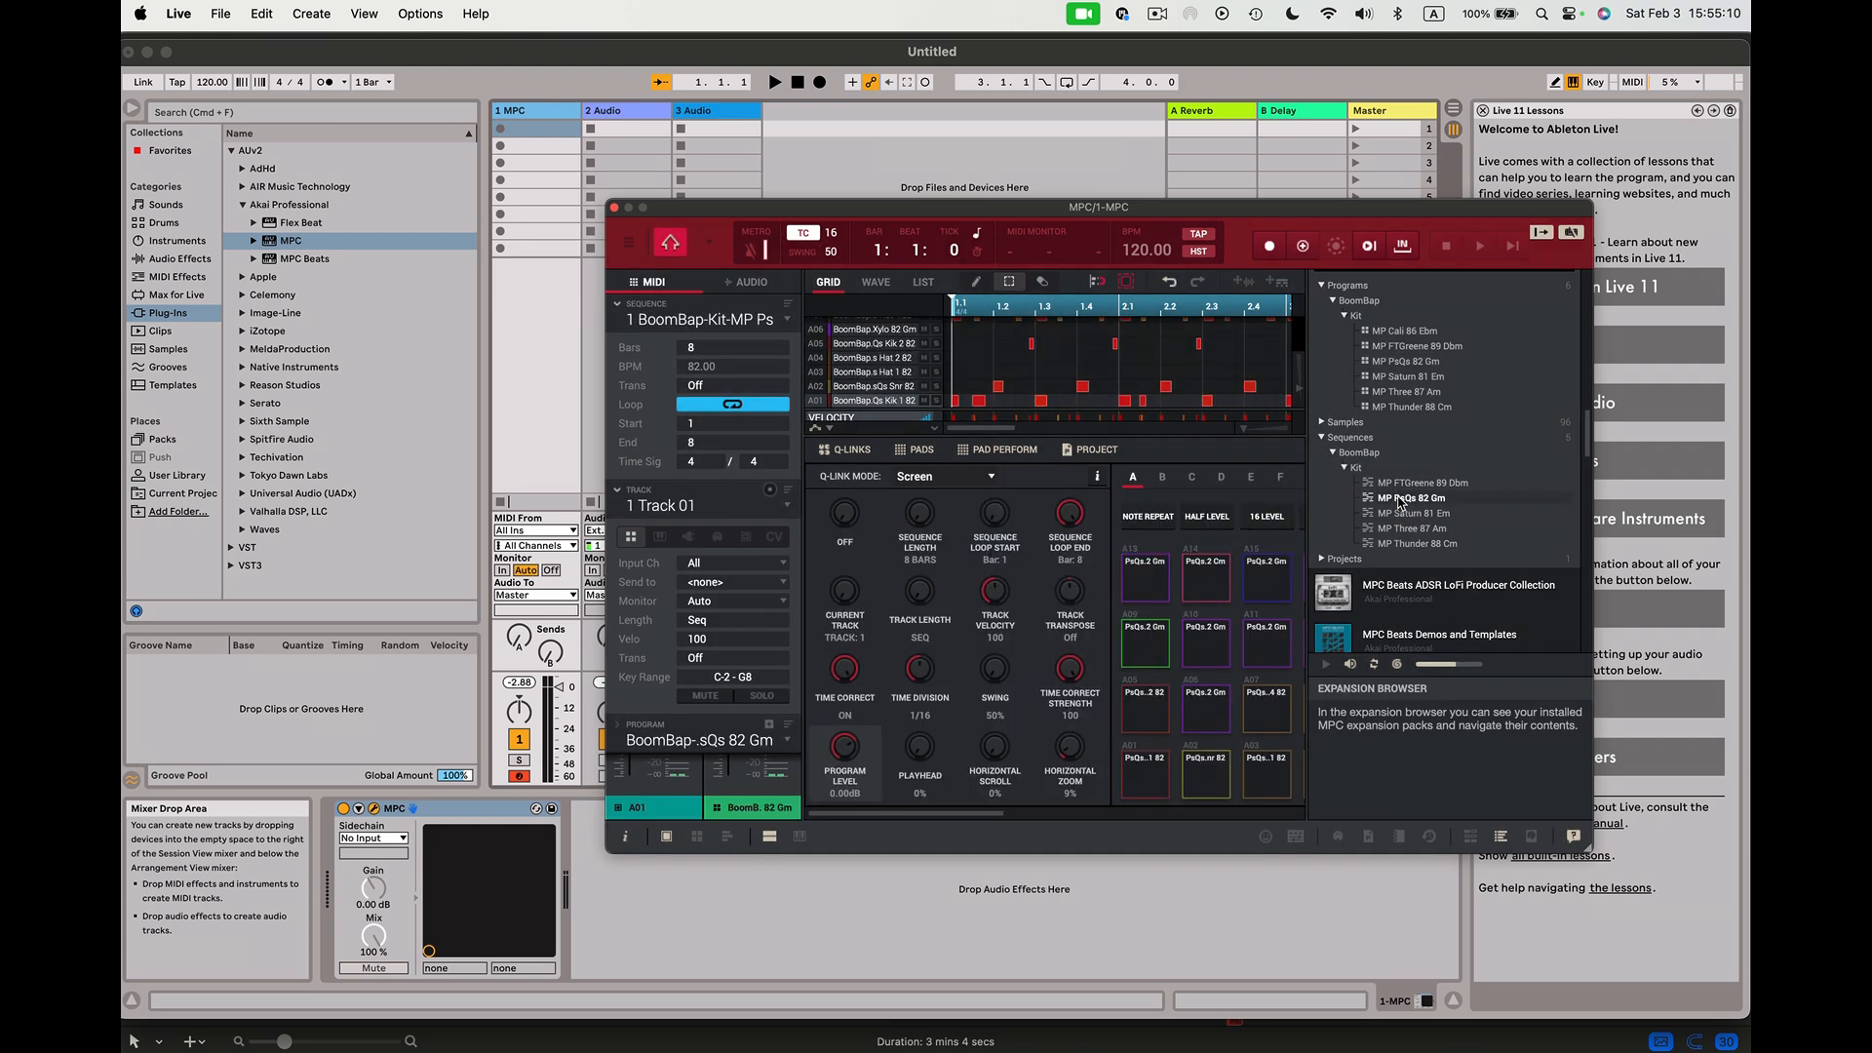
left_click(1501, 835)
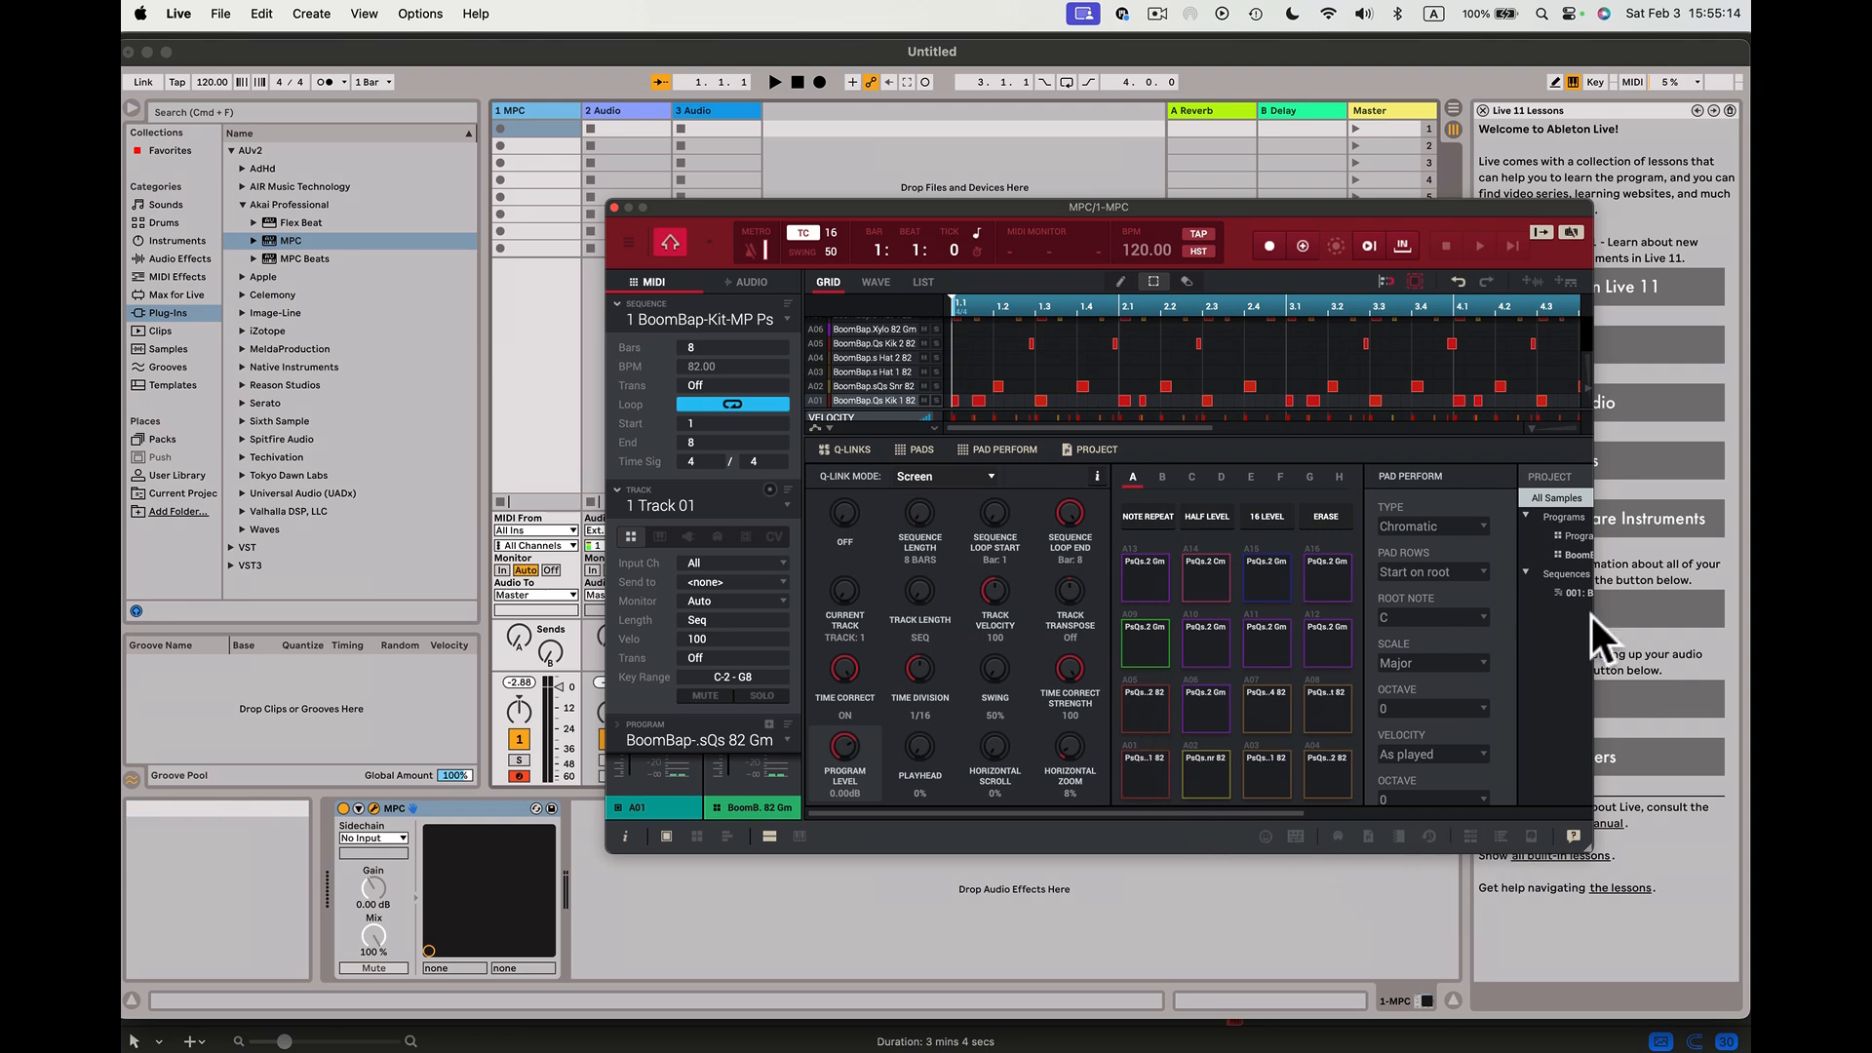
- Audition the kit sounds on pads A01 to A08, ending on pad A01
left_click(1146, 771)
left_click(1221, 772)
left_click(1279, 774)
left_click(1335, 709)
left_click(1262, 718)
left_click(1217, 714)
left_click(1144, 707)
left_click(1328, 783)
left_click(1278, 777)
left_click(1221, 774)
left_click(1141, 773)
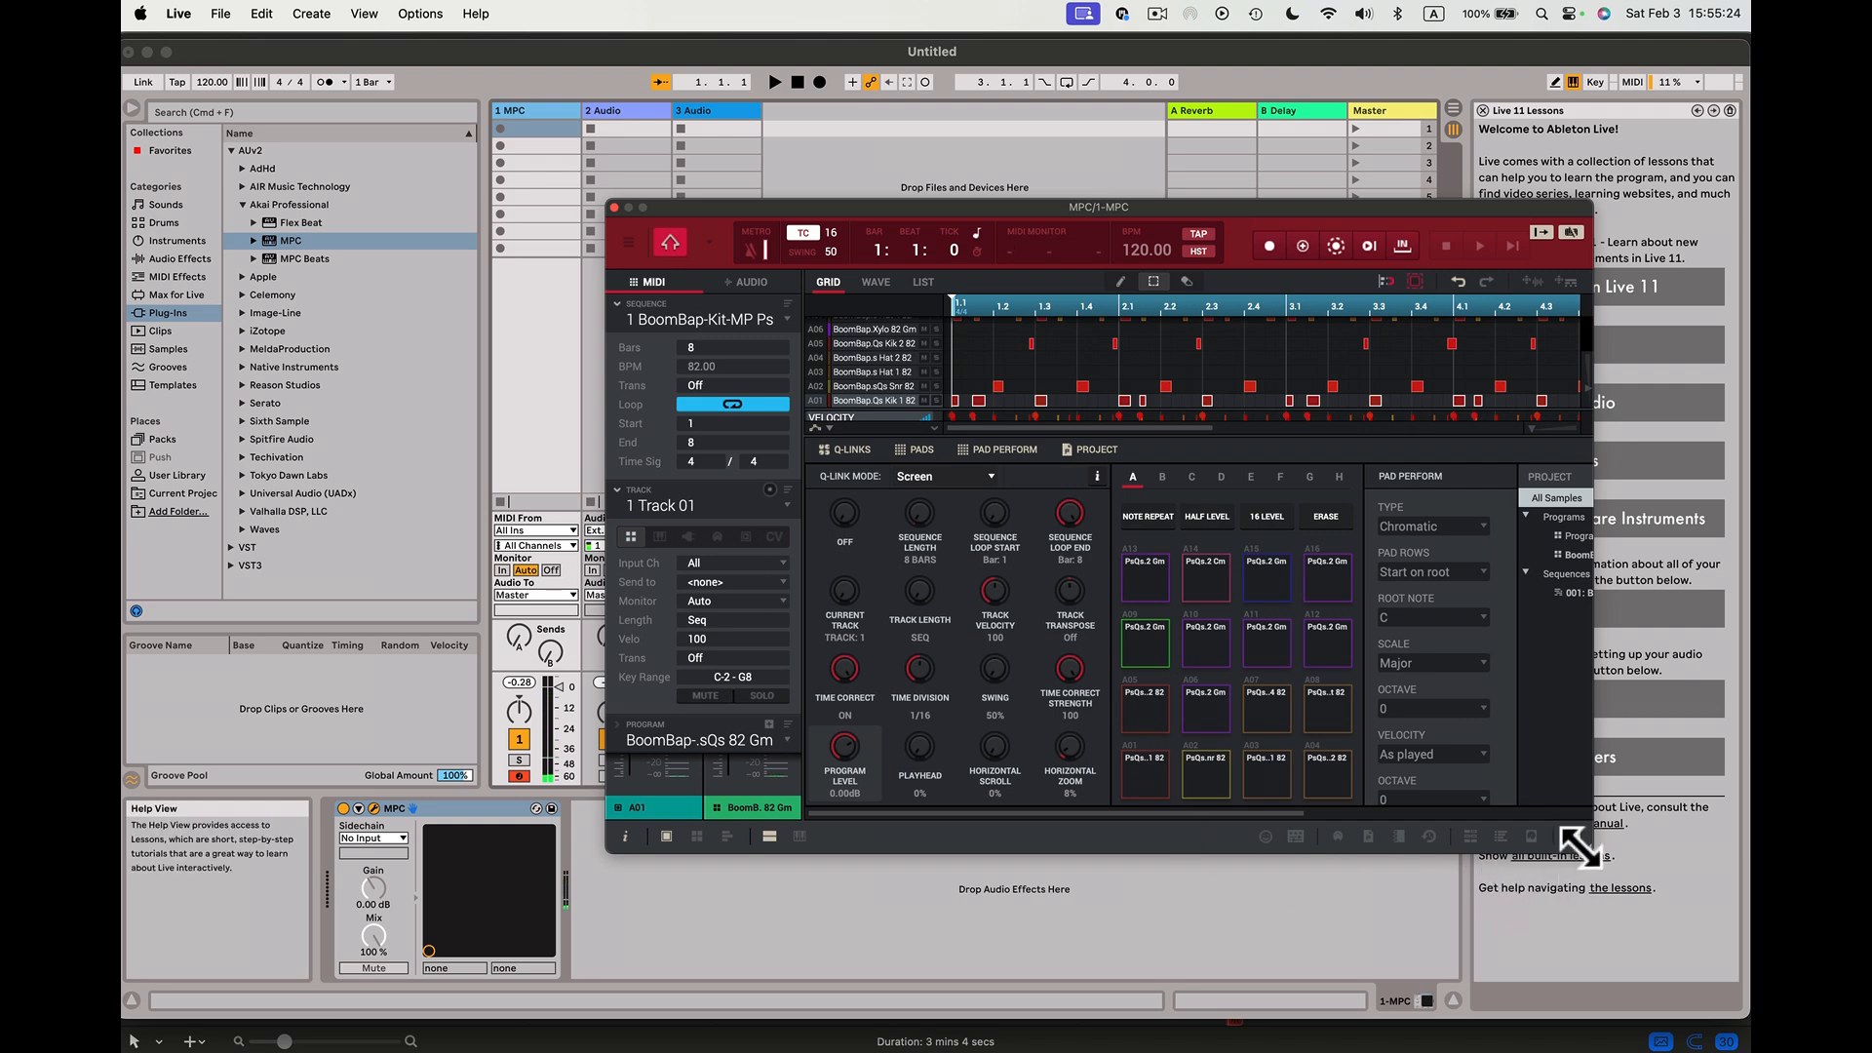
- Enlarge the MPC plug-in window and reposition it so that all three track mixer strips are uncovered
left_click_drag(1580, 847, 1724, 989)
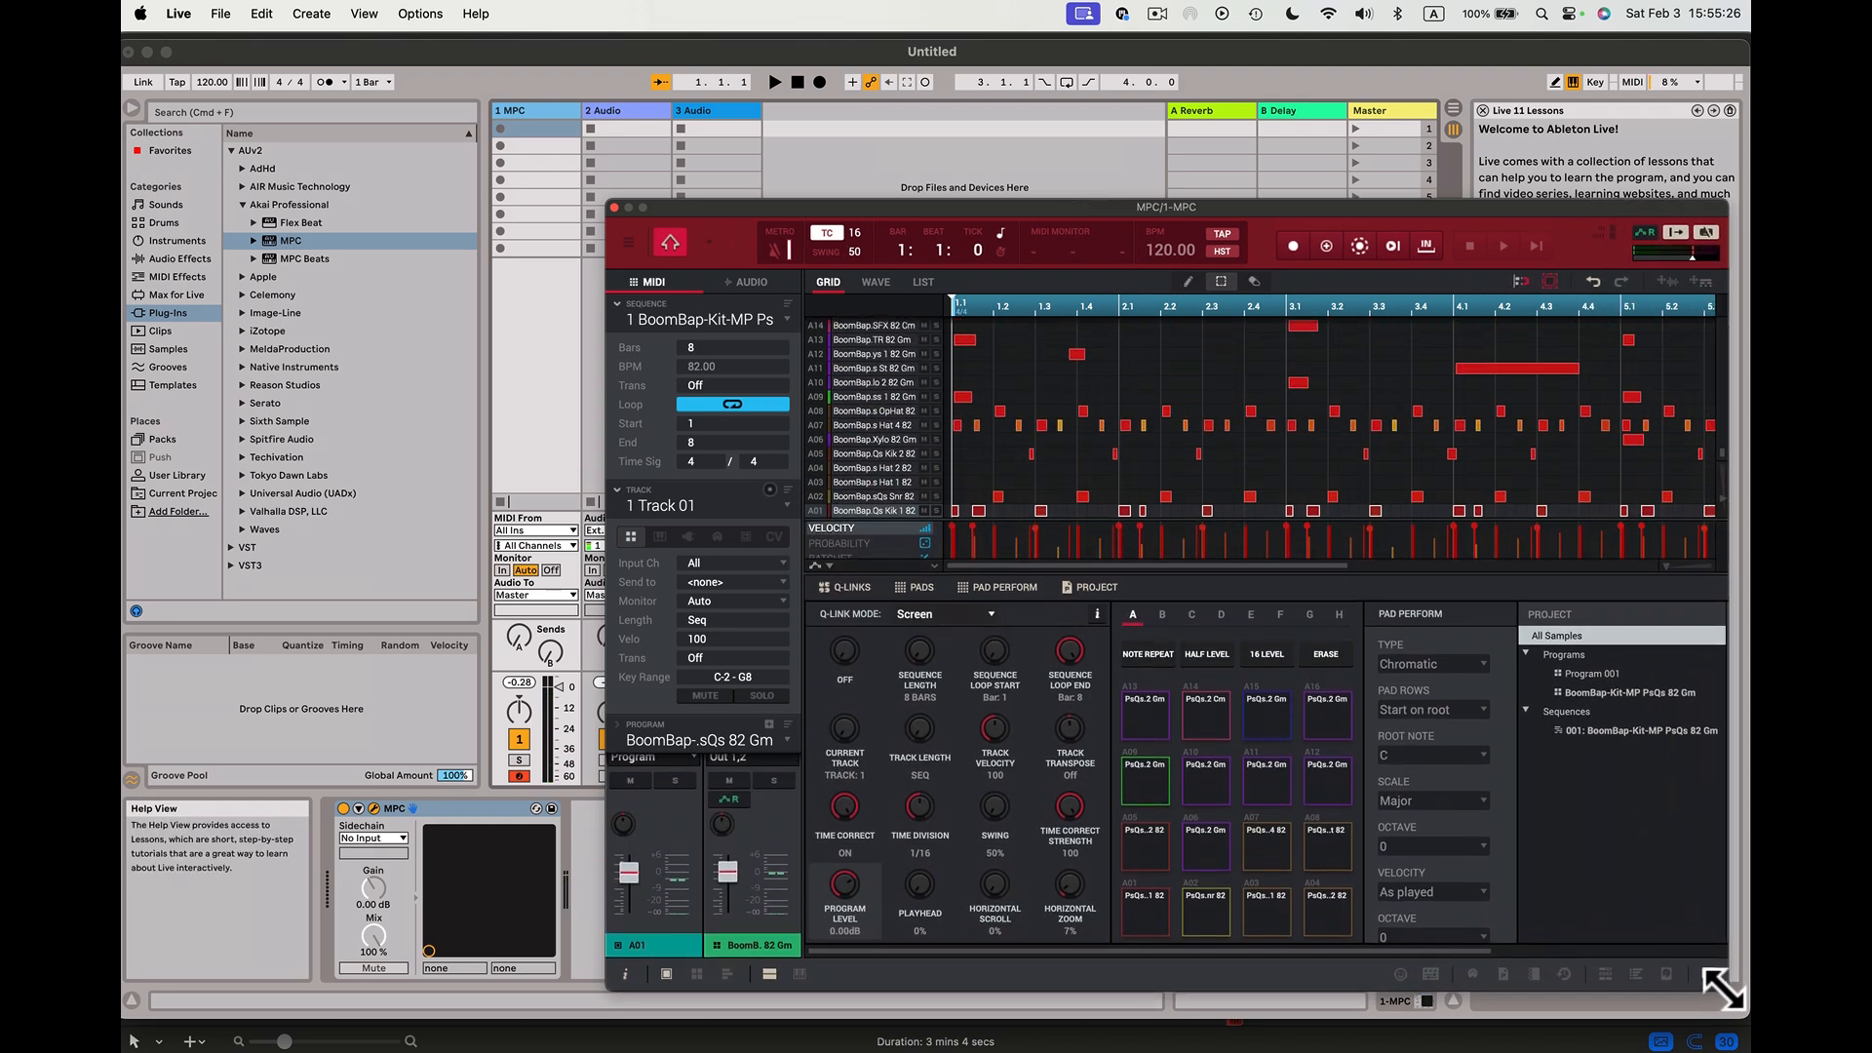
left_click_drag(1073, 202, 1092, 171)
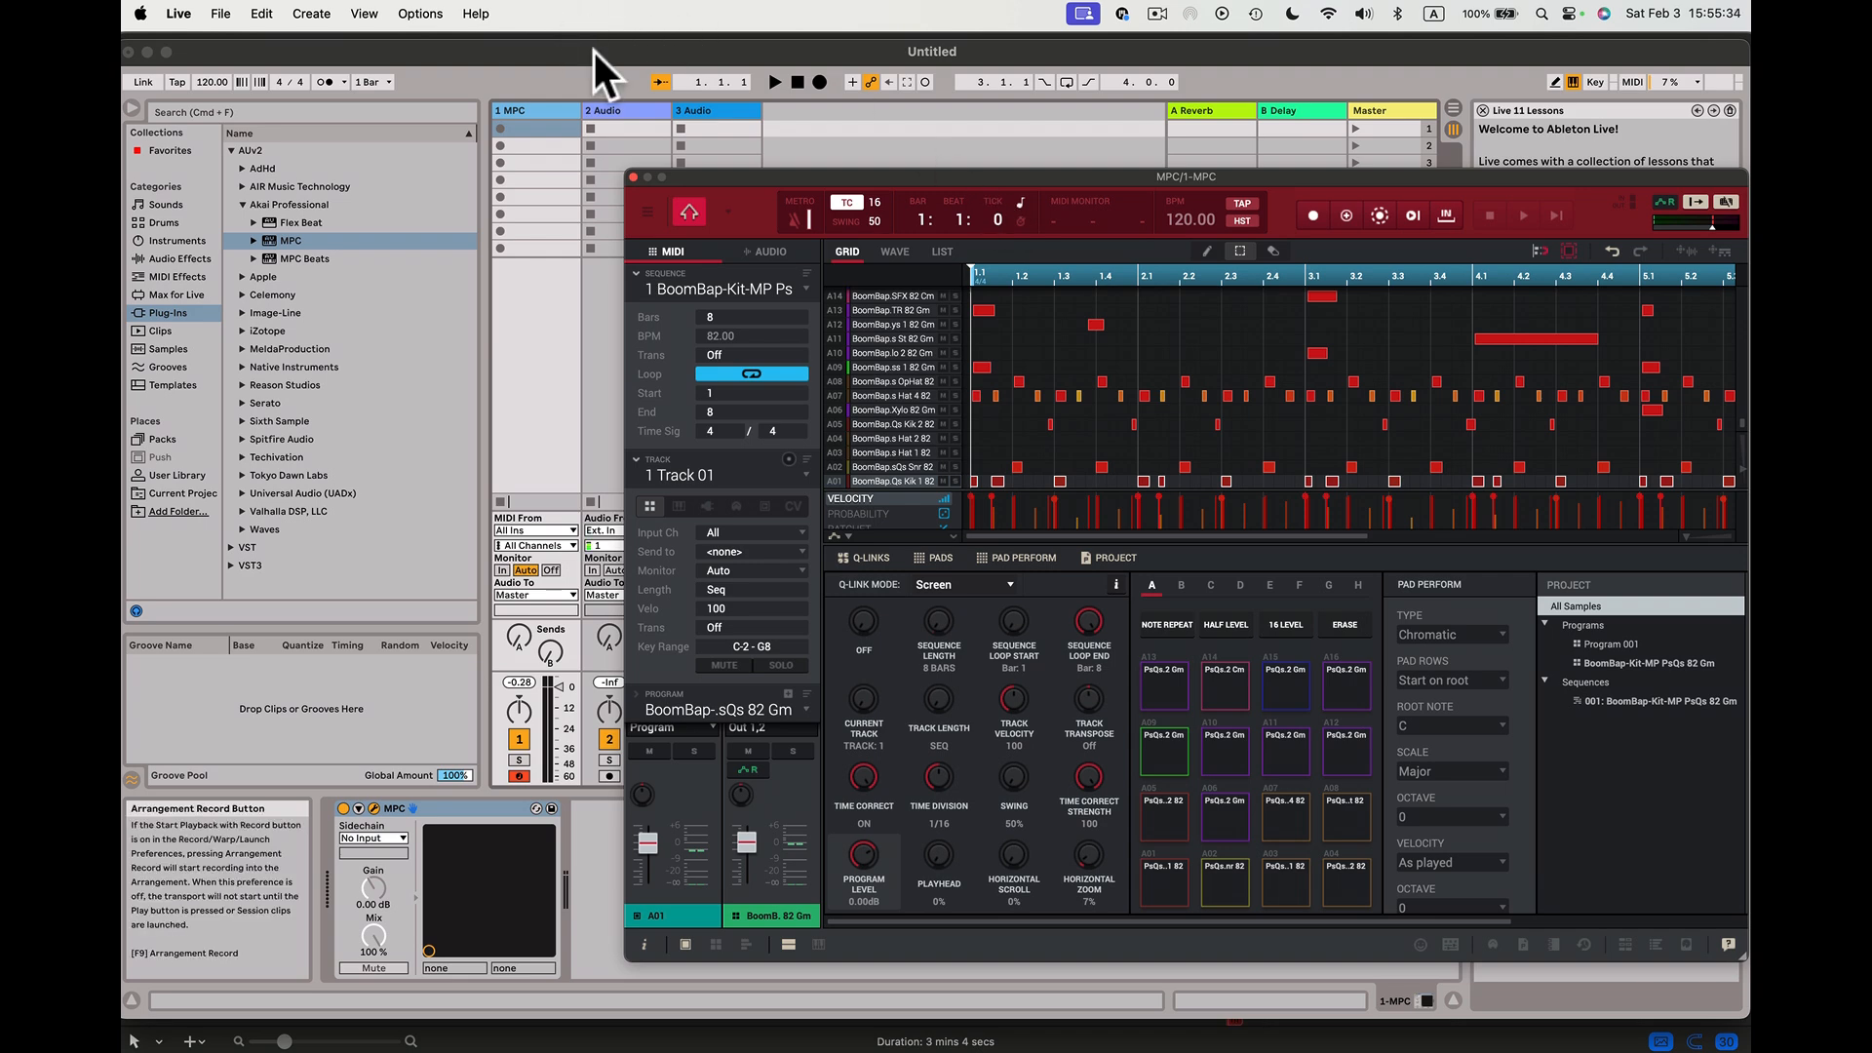
left_click_drag(717, 180, 949, 193)
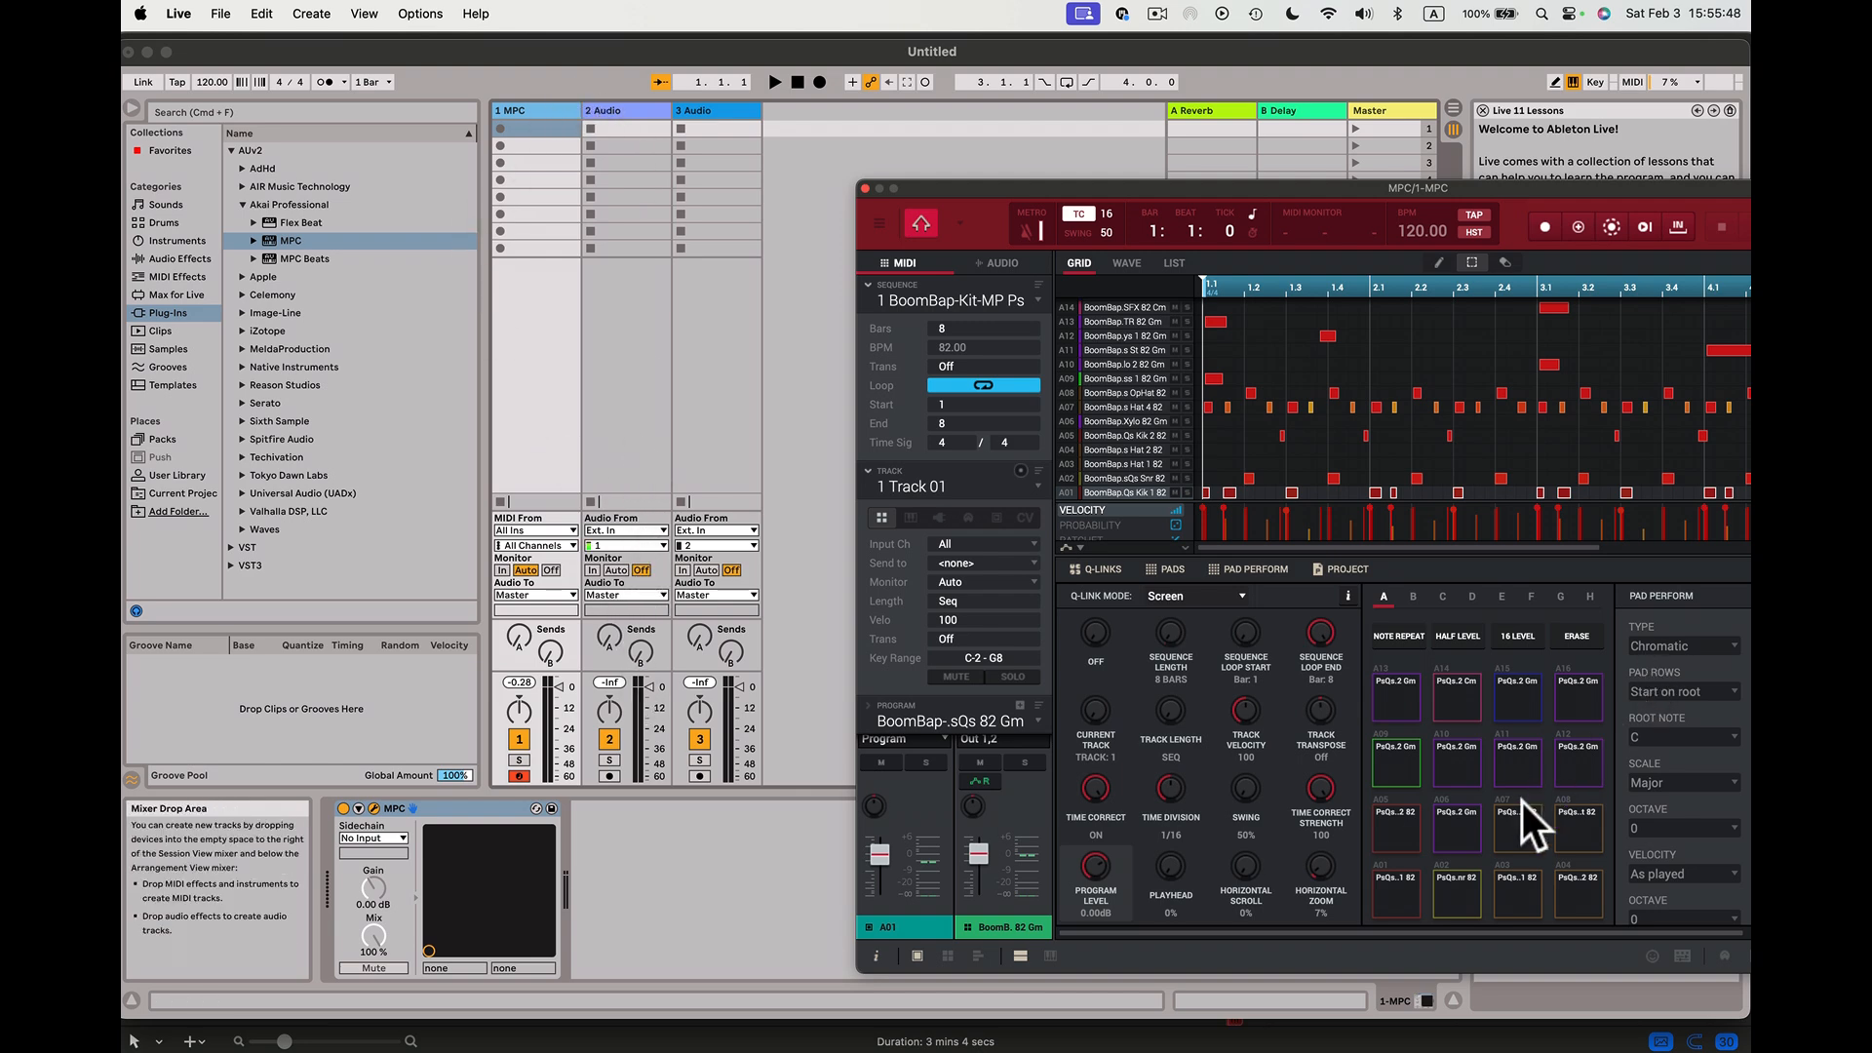
- Audition pad A01 and several melodic and effect pads, ending on pad A11
left_click(1404, 889)
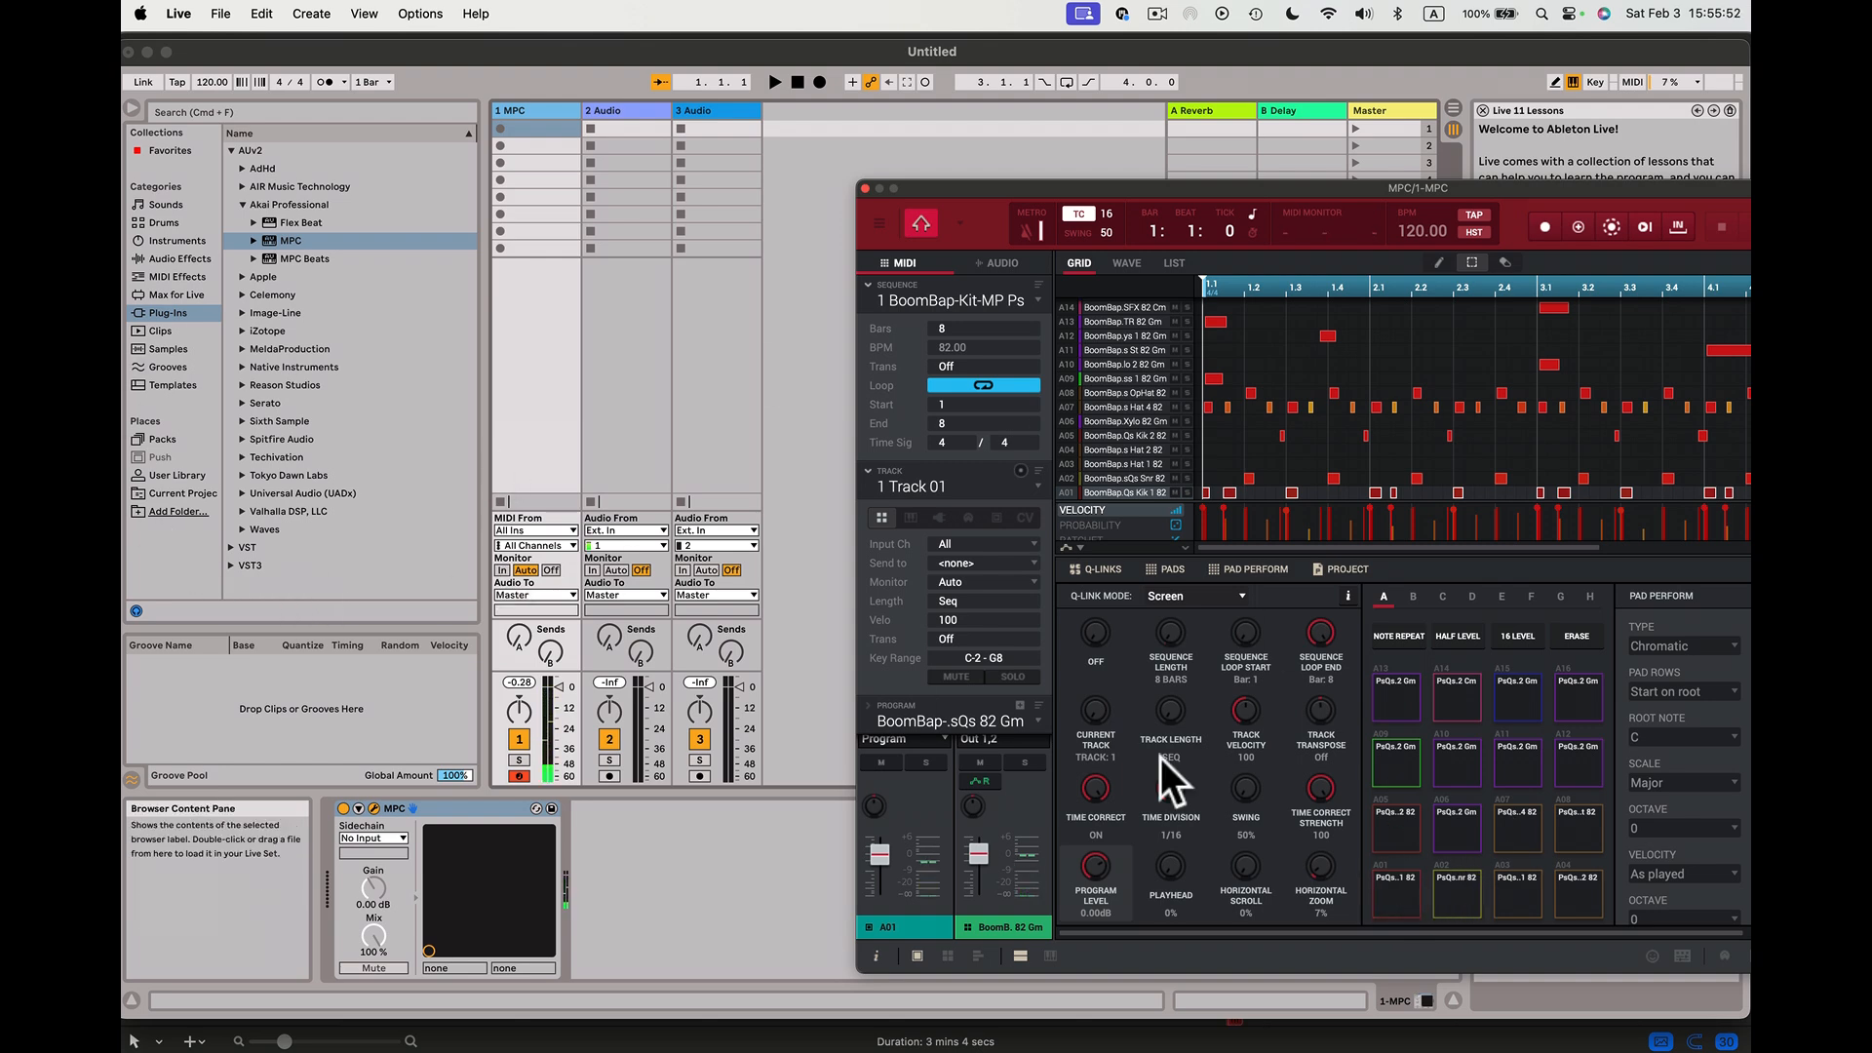
left_click(1477, 704)
left_click(1577, 704)
left_click(1576, 763)
left_click(1527, 776)
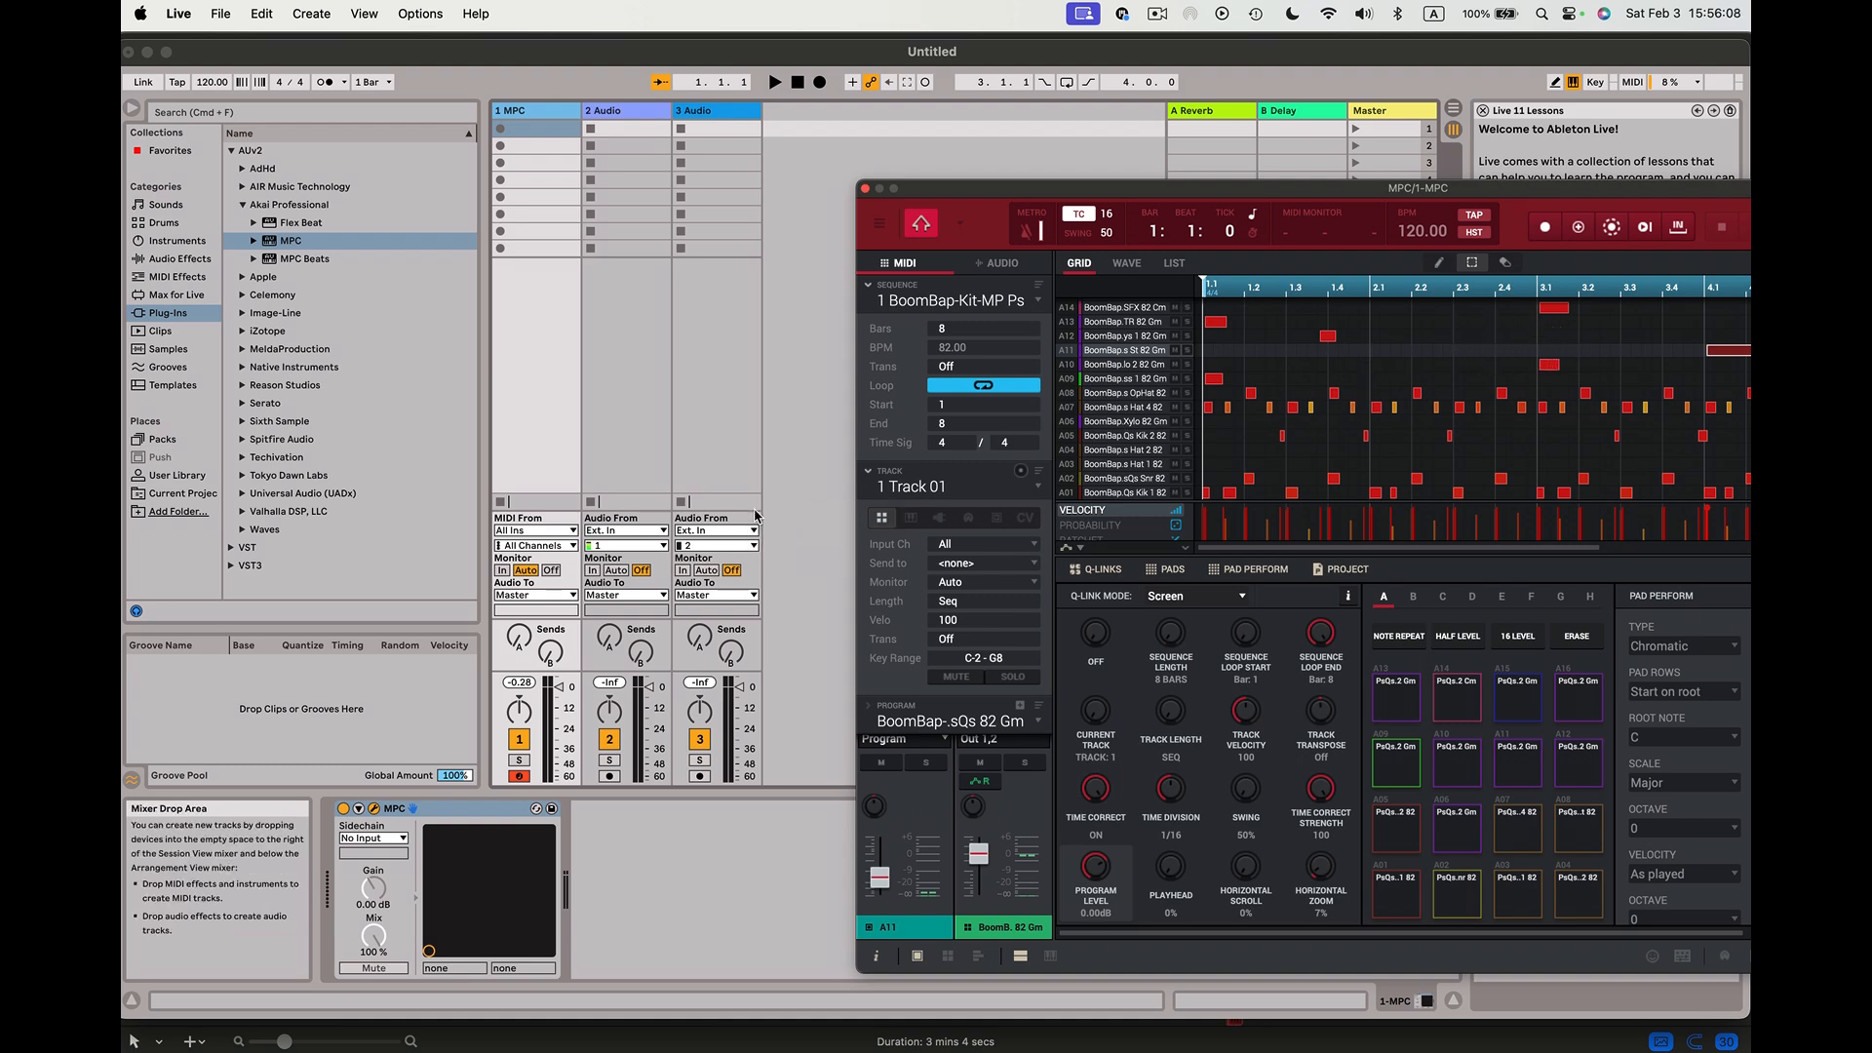
- Set the first audio track's input to 1-MPC with Output 3,4-MPC as its source channel
left_click(663, 529)
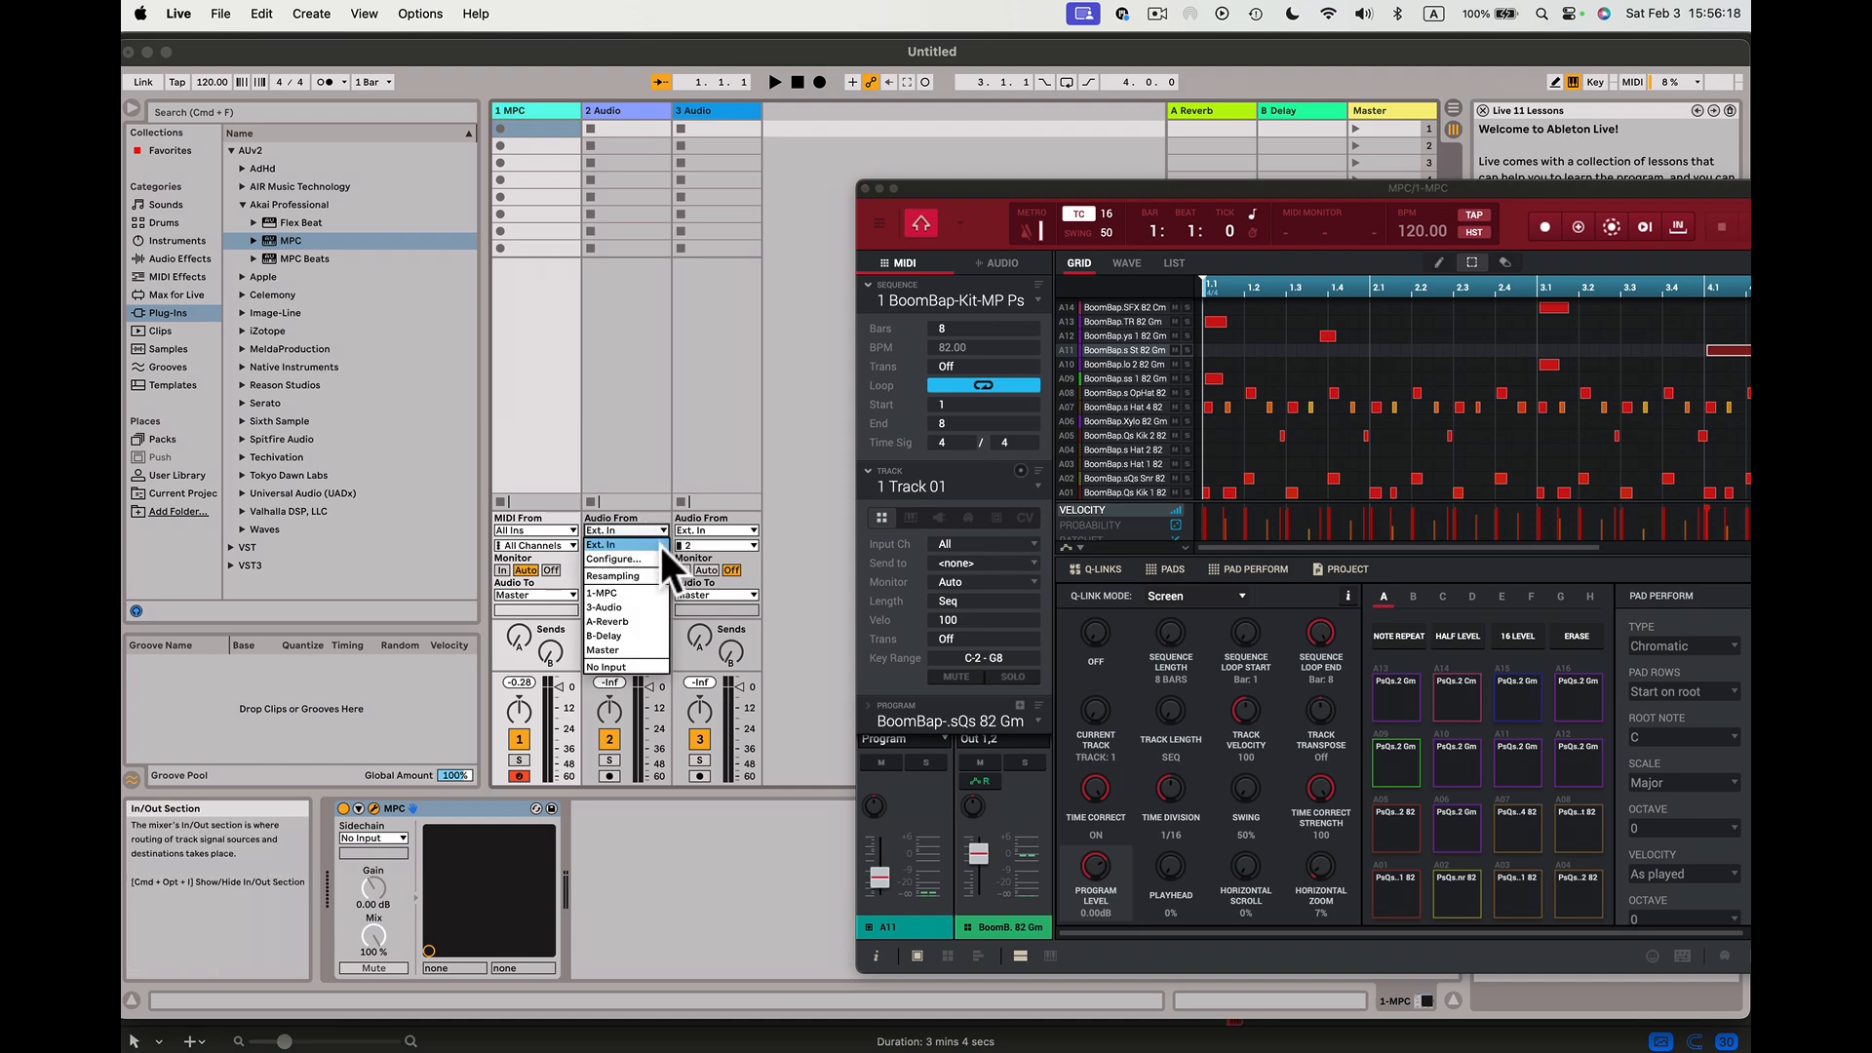
left_click(622, 592)
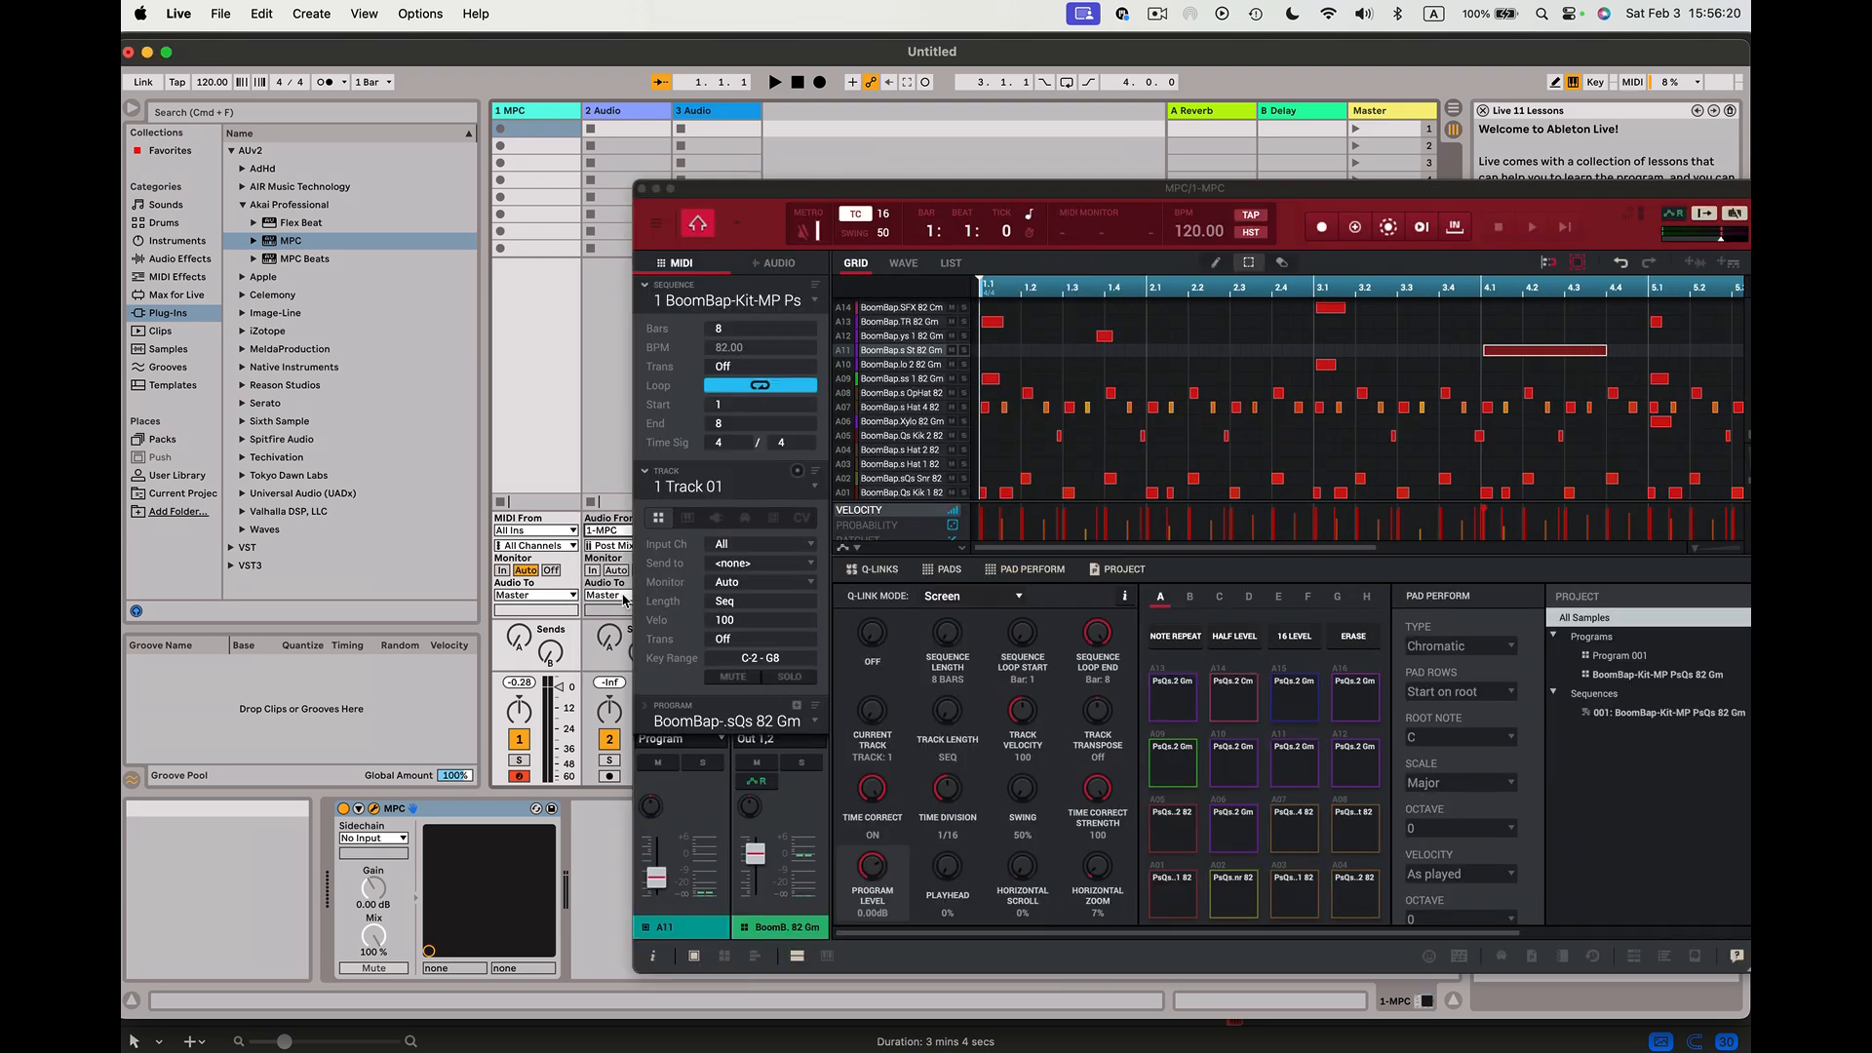
left_click(608, 374)
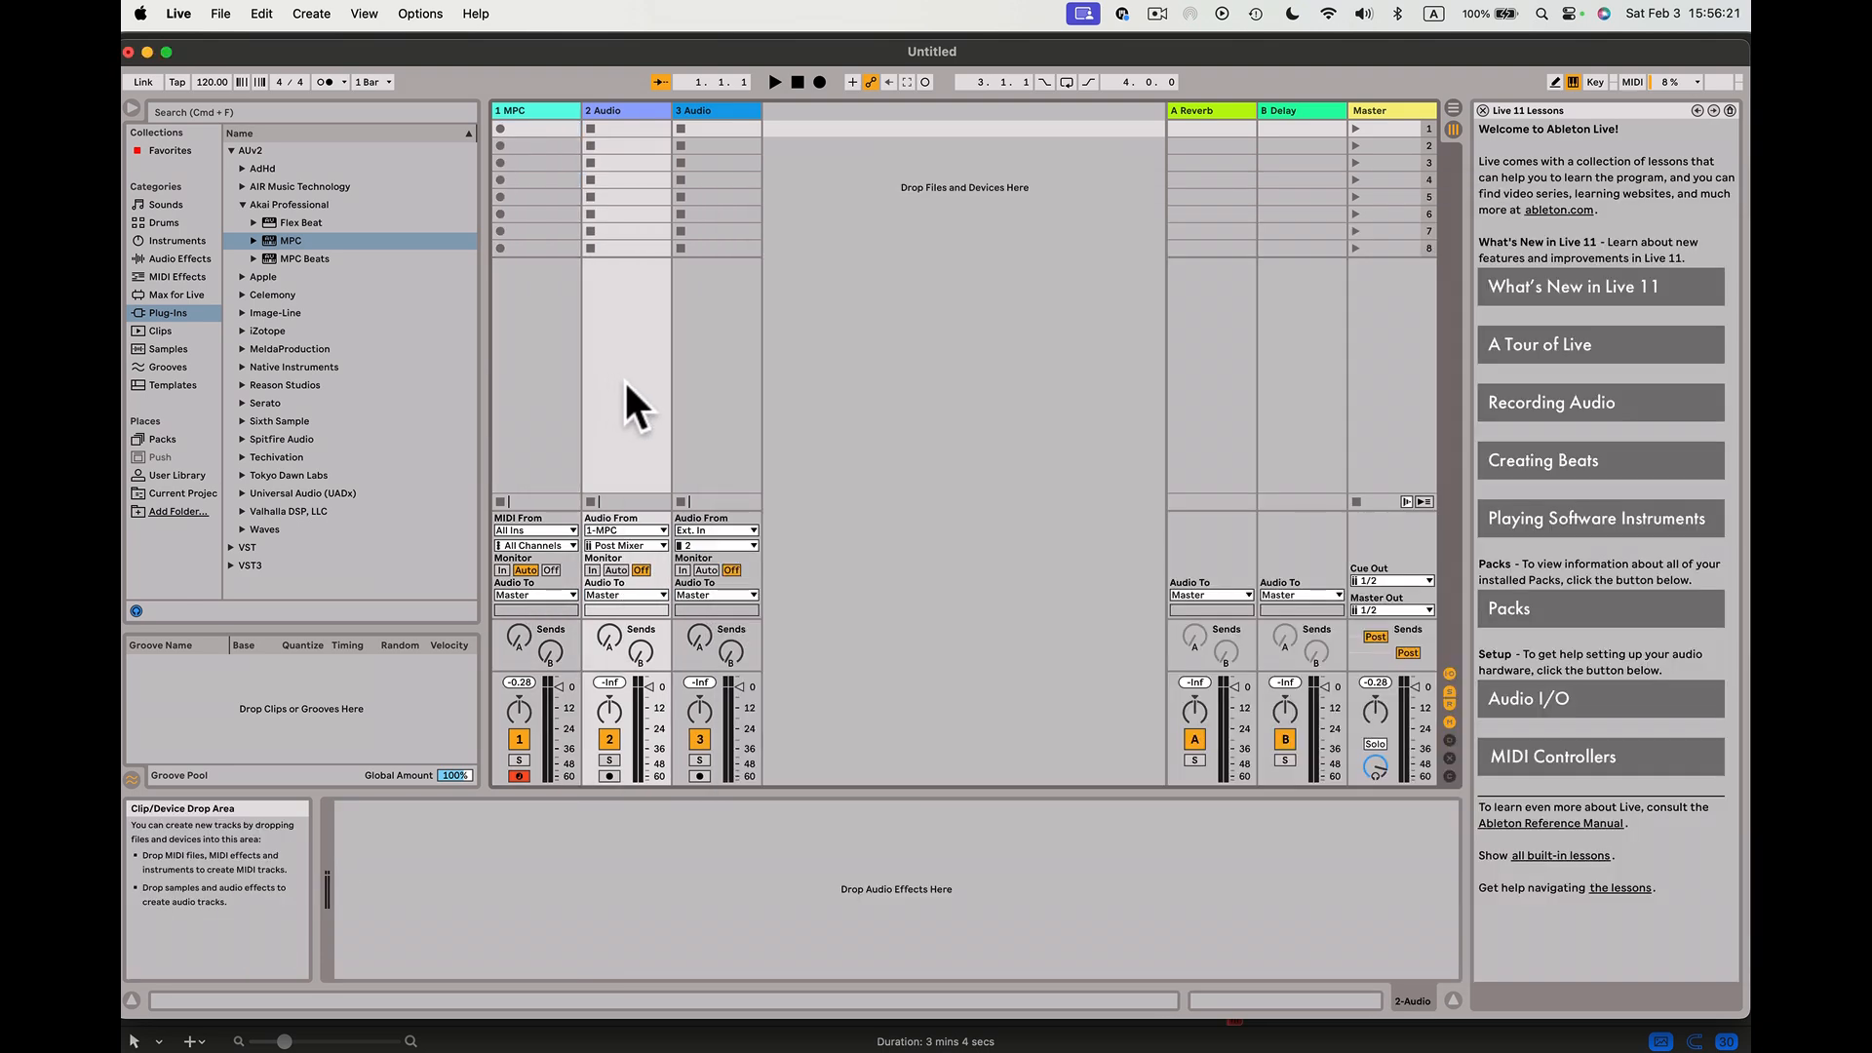
left_click(663, 545)
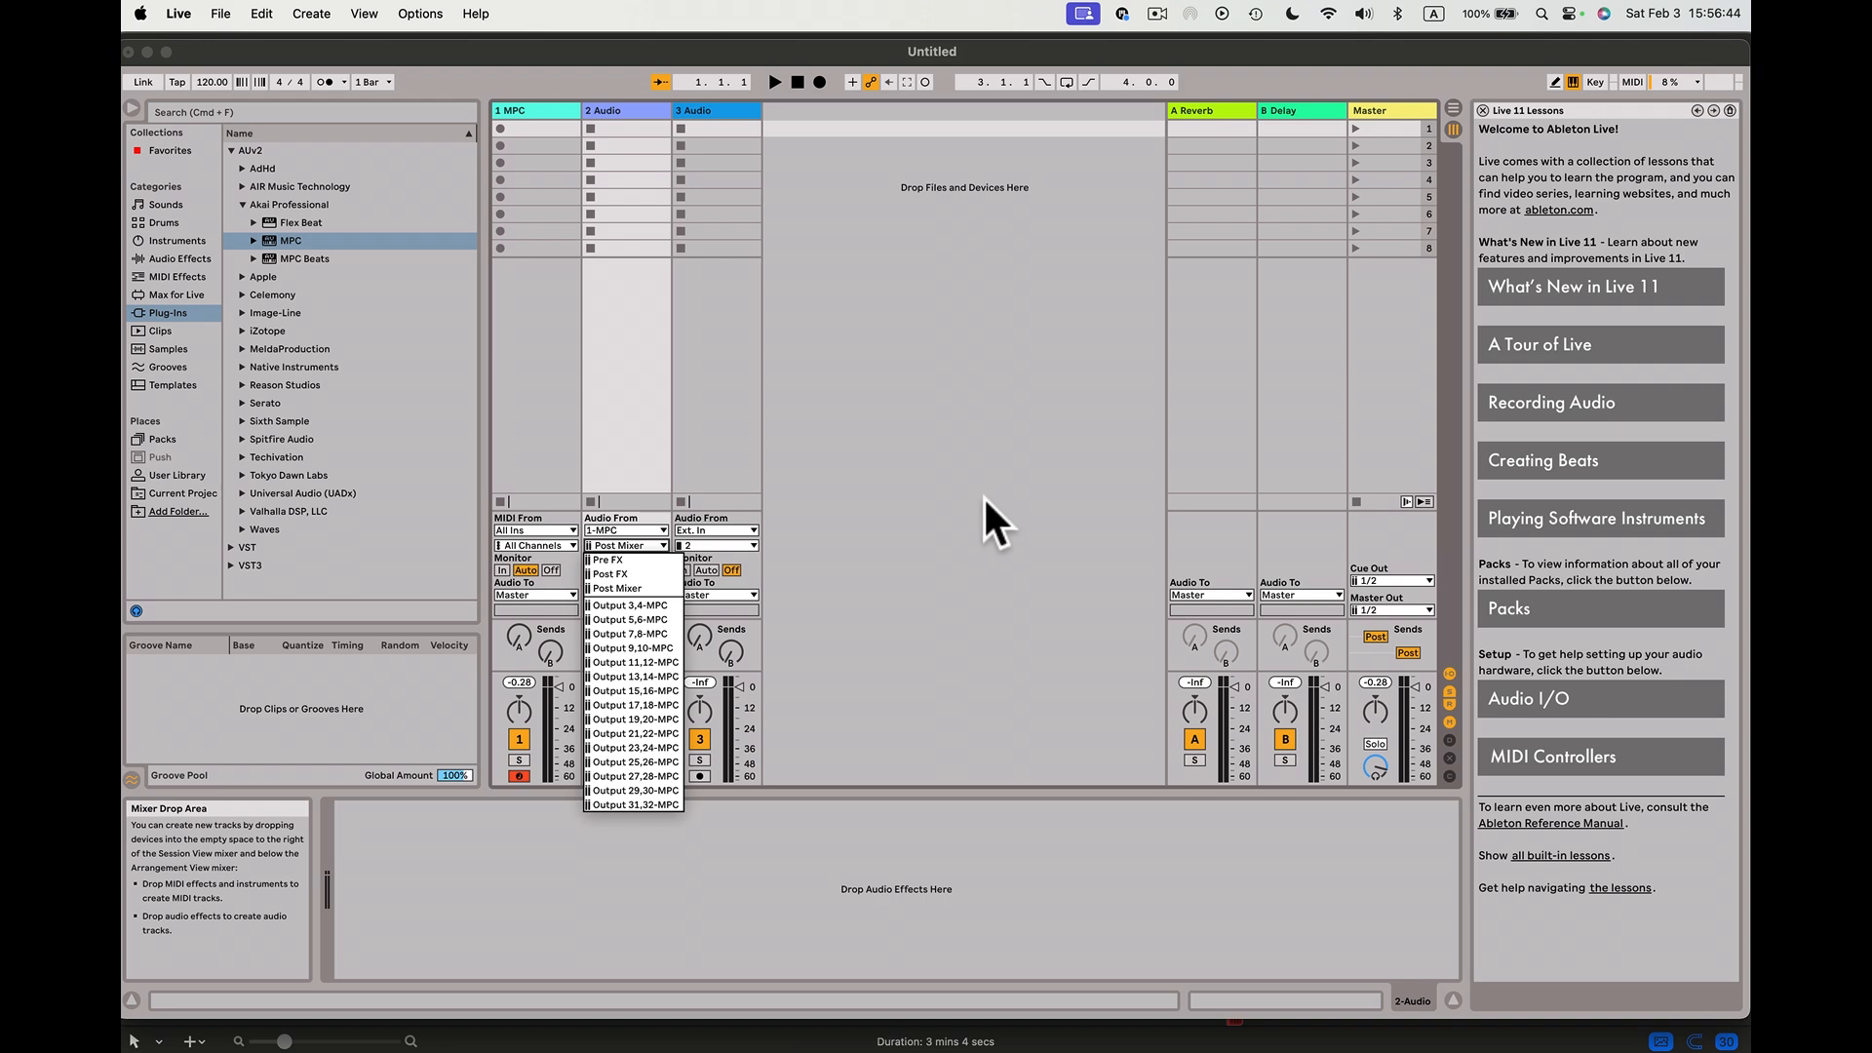
left_click(660, 604)
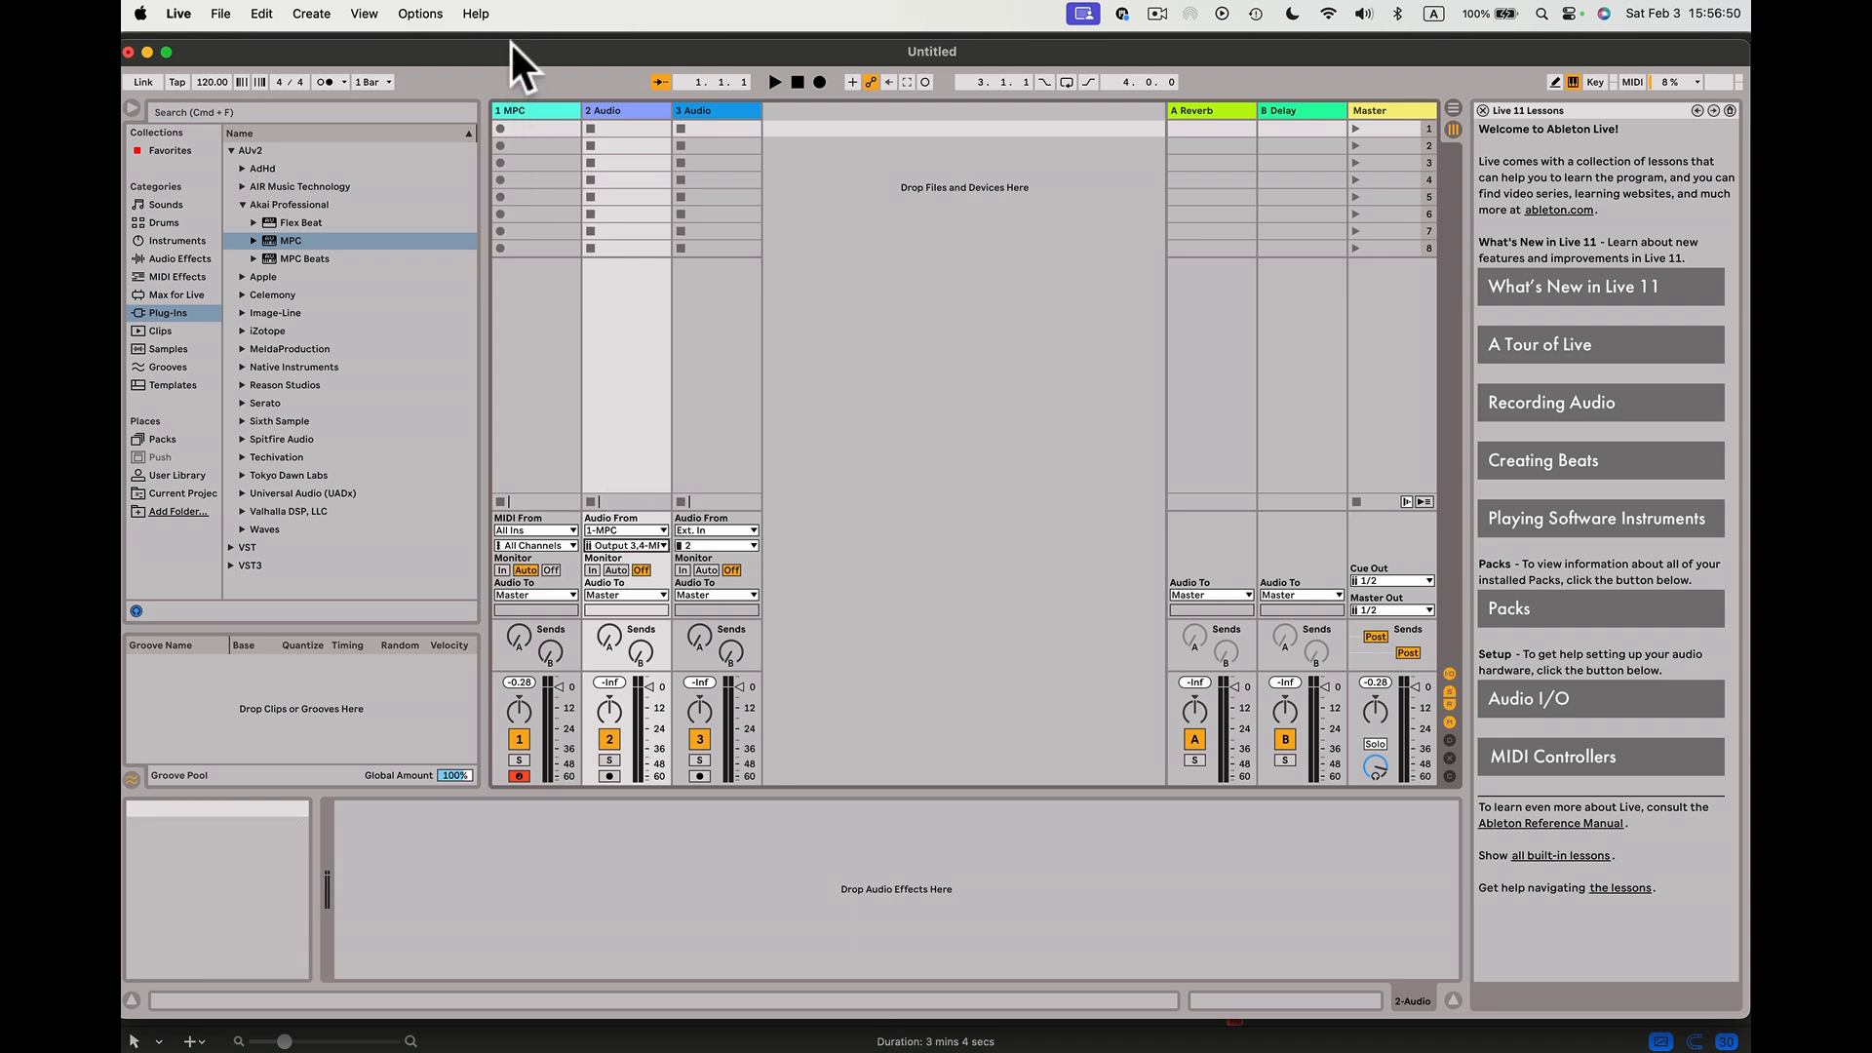
- Reopen the MPC plug-in window from its track, move it higher on the screen, and select pad A01
left_click(524, 109)
left_click_drag(1162, 183, 1251, 22)
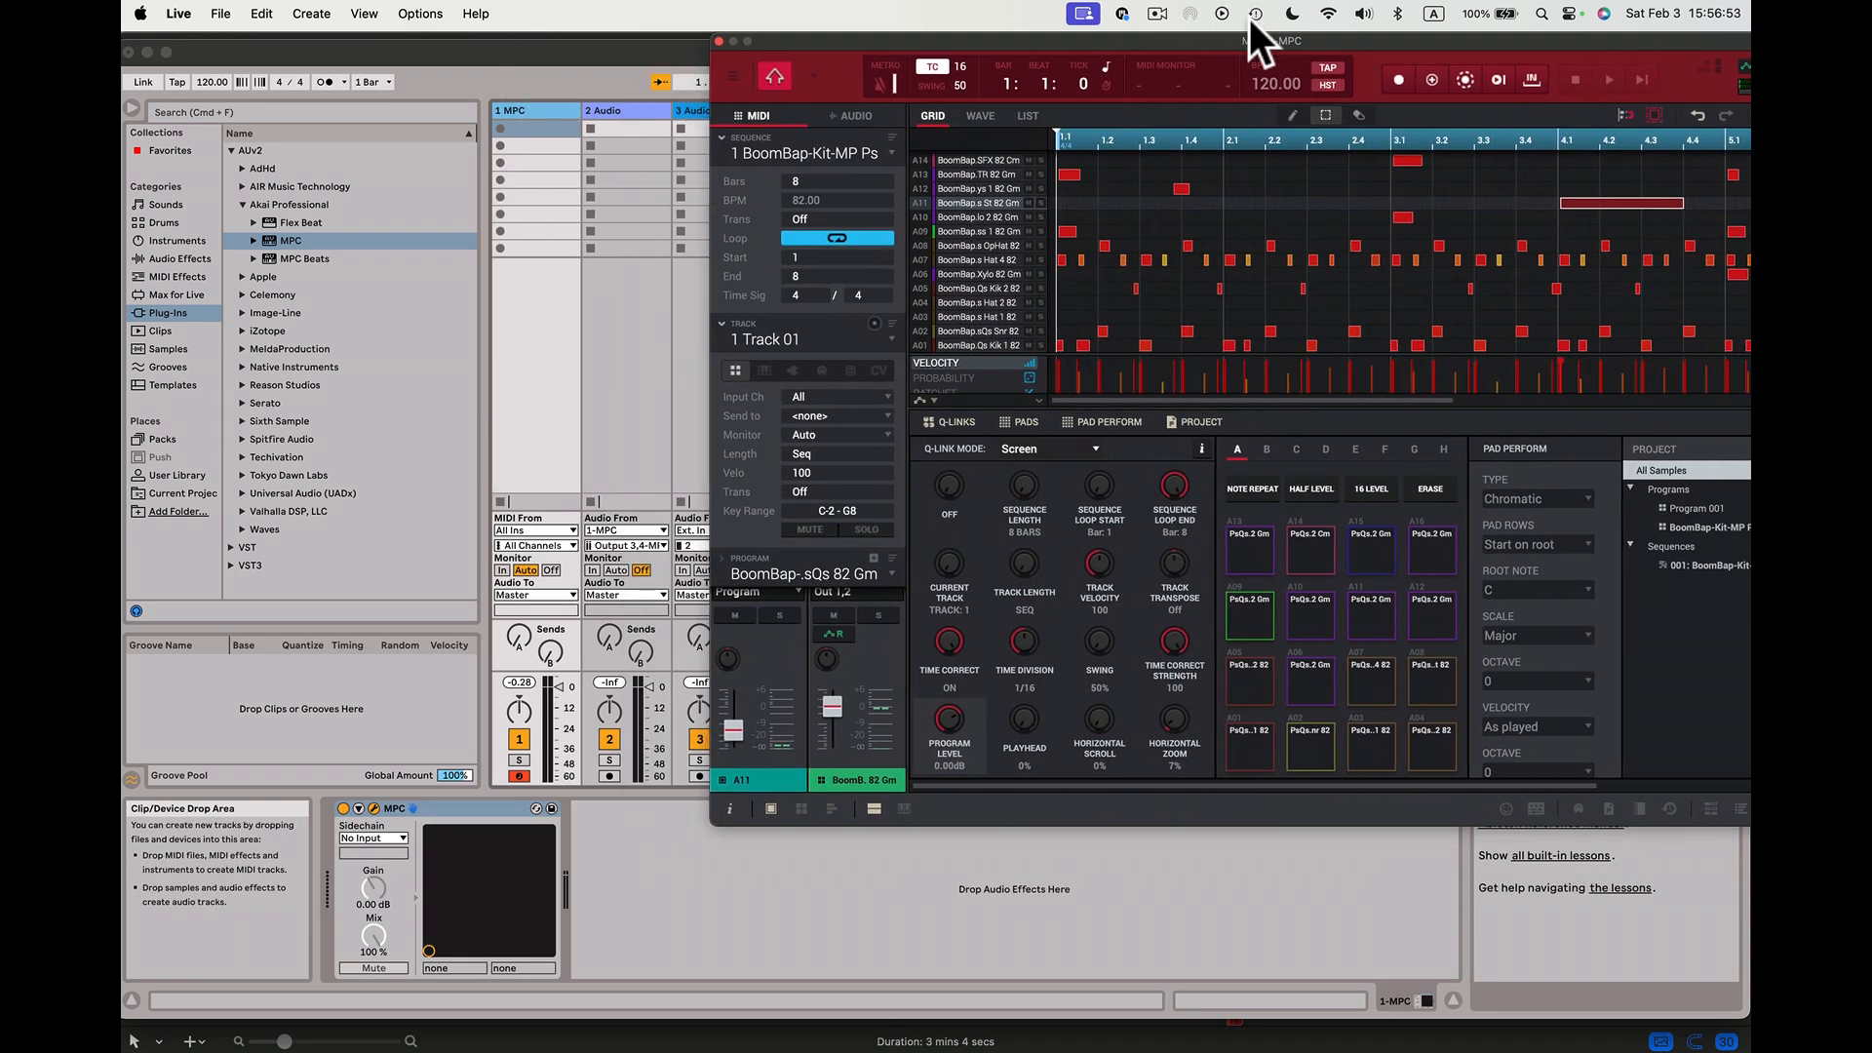
left_click(1248, 747)
left_click(1248, 747)
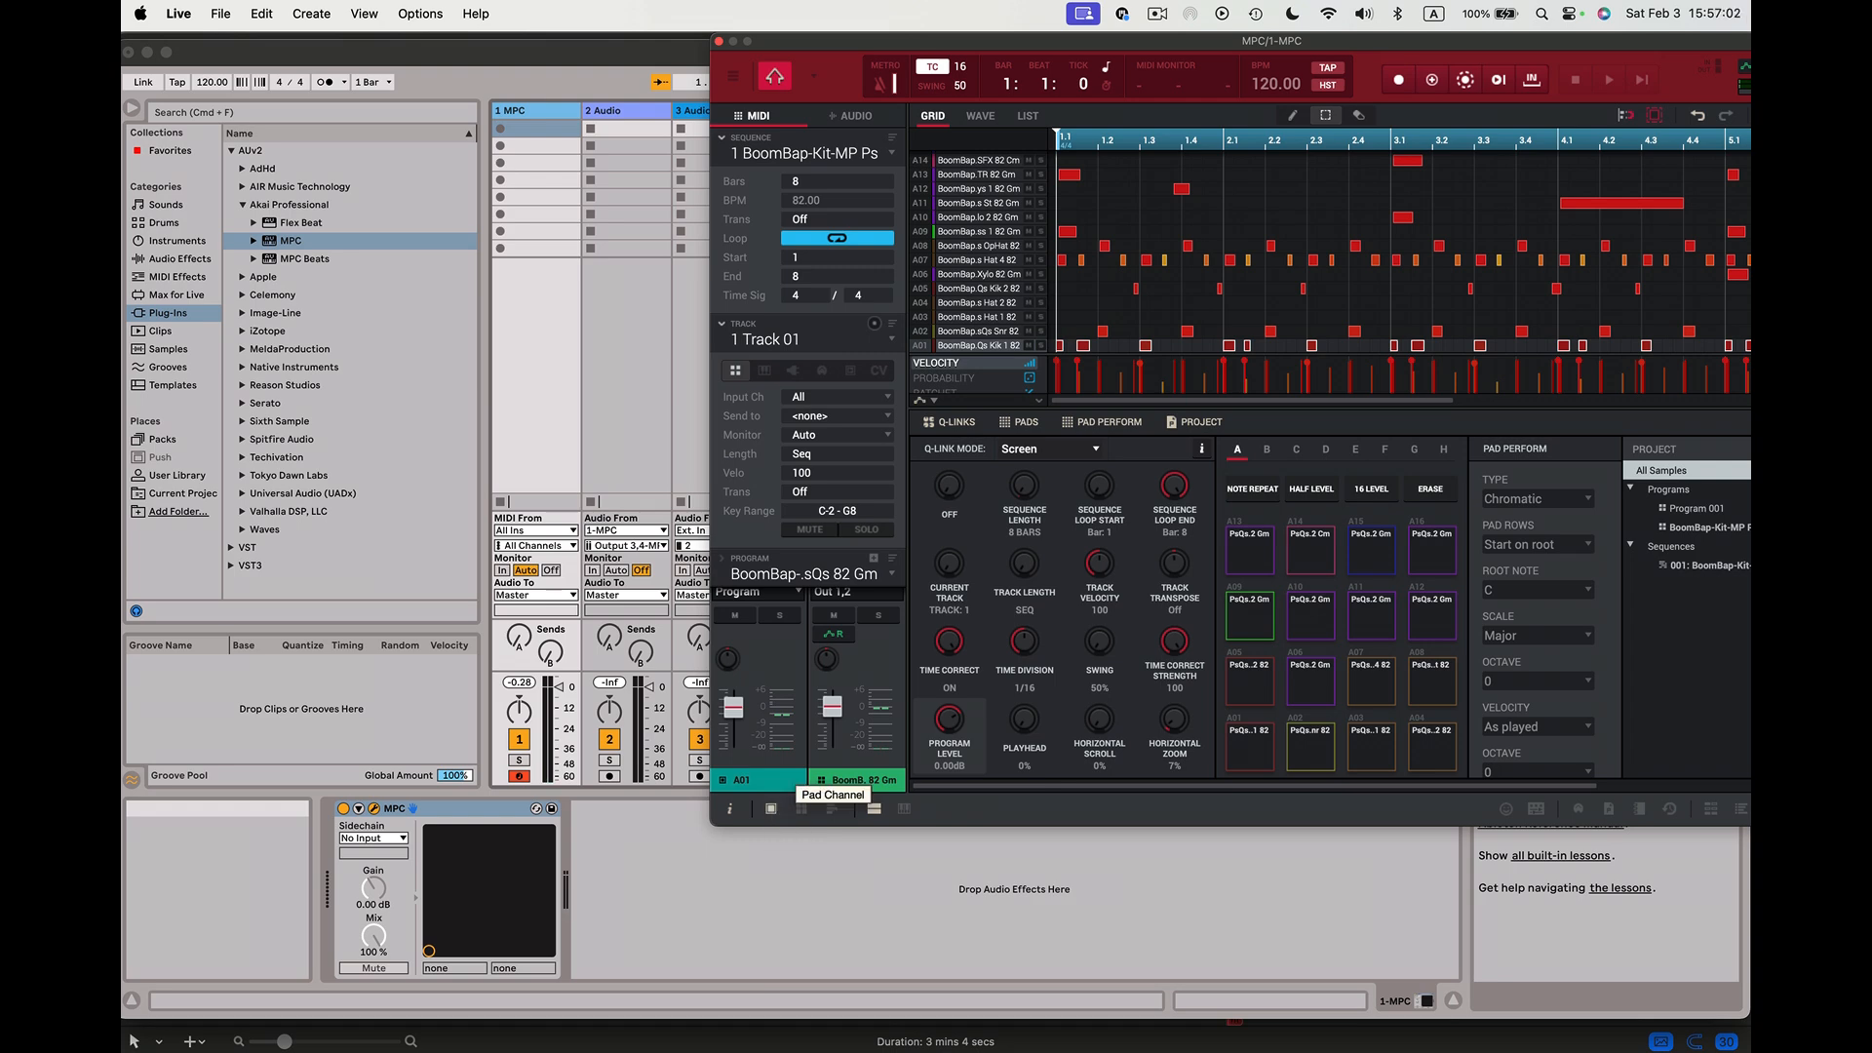
- Check the effect of hiding and restoring the MPC's lower panel, and audition pad A01 again
left_click(873, 808)
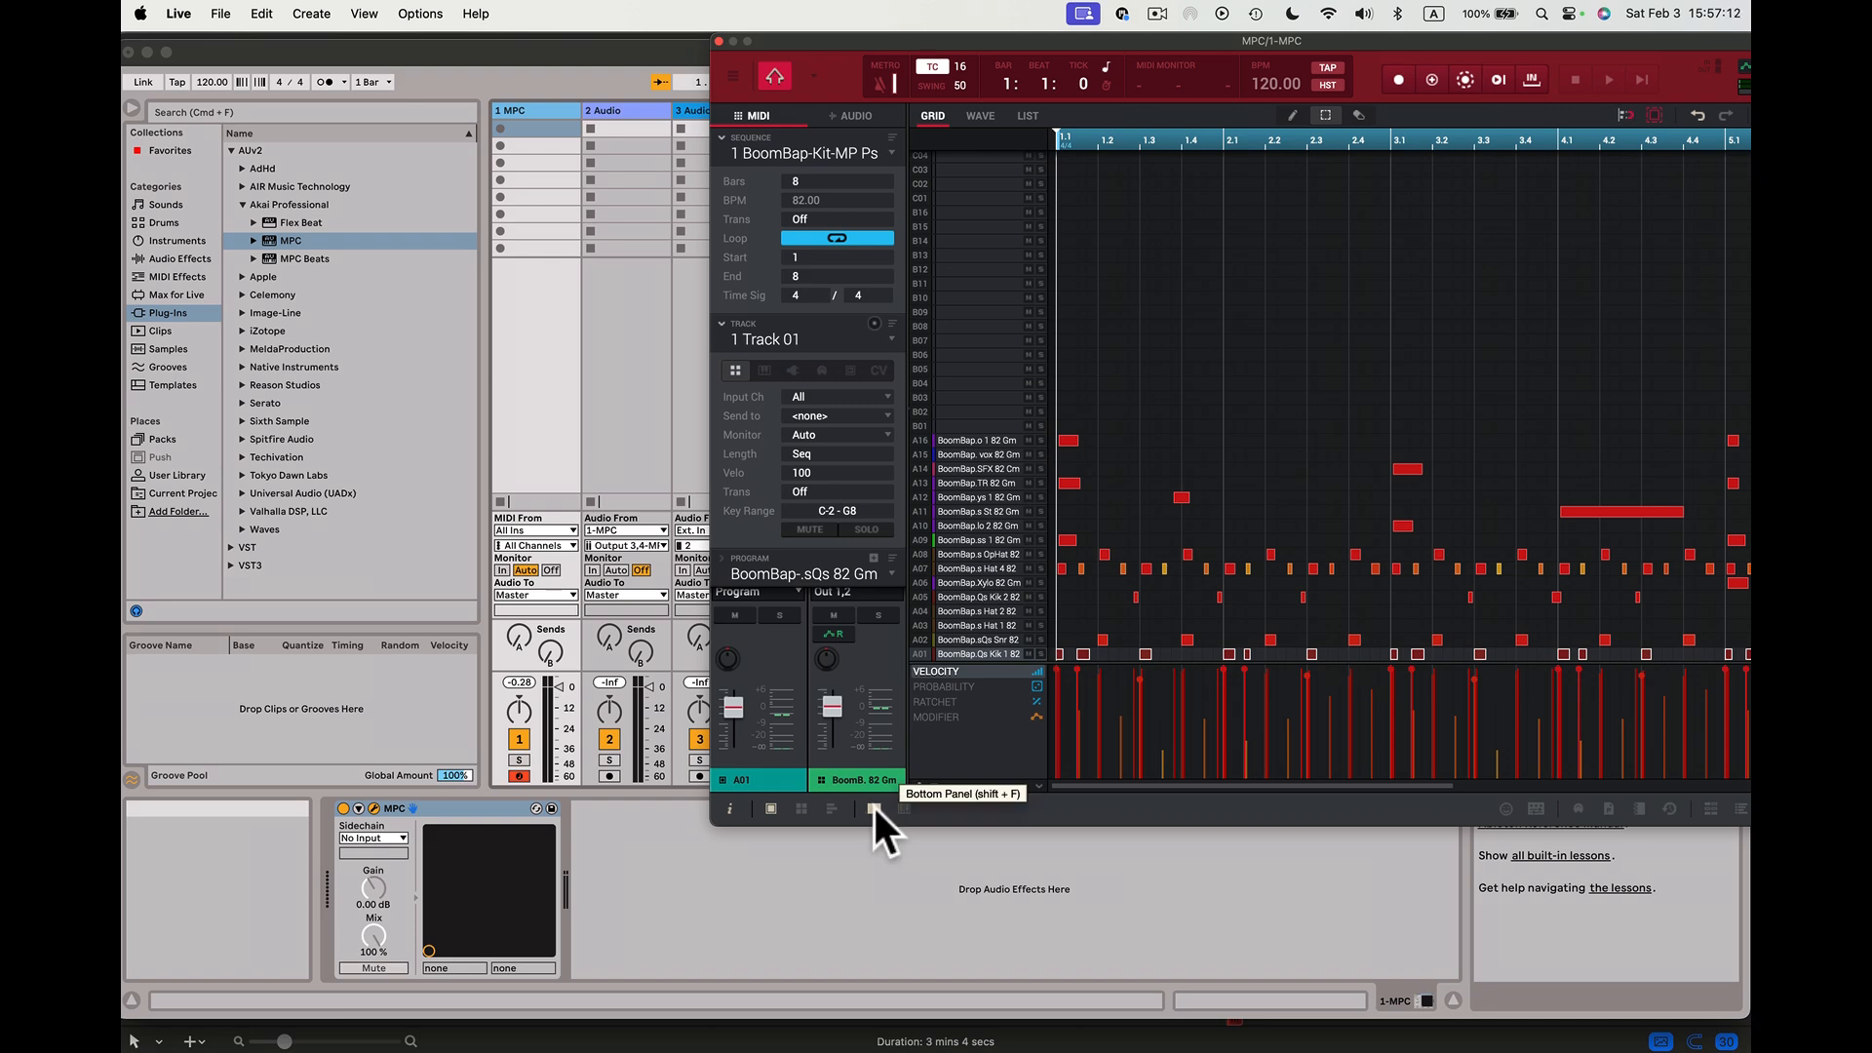
left_click(873, 811)
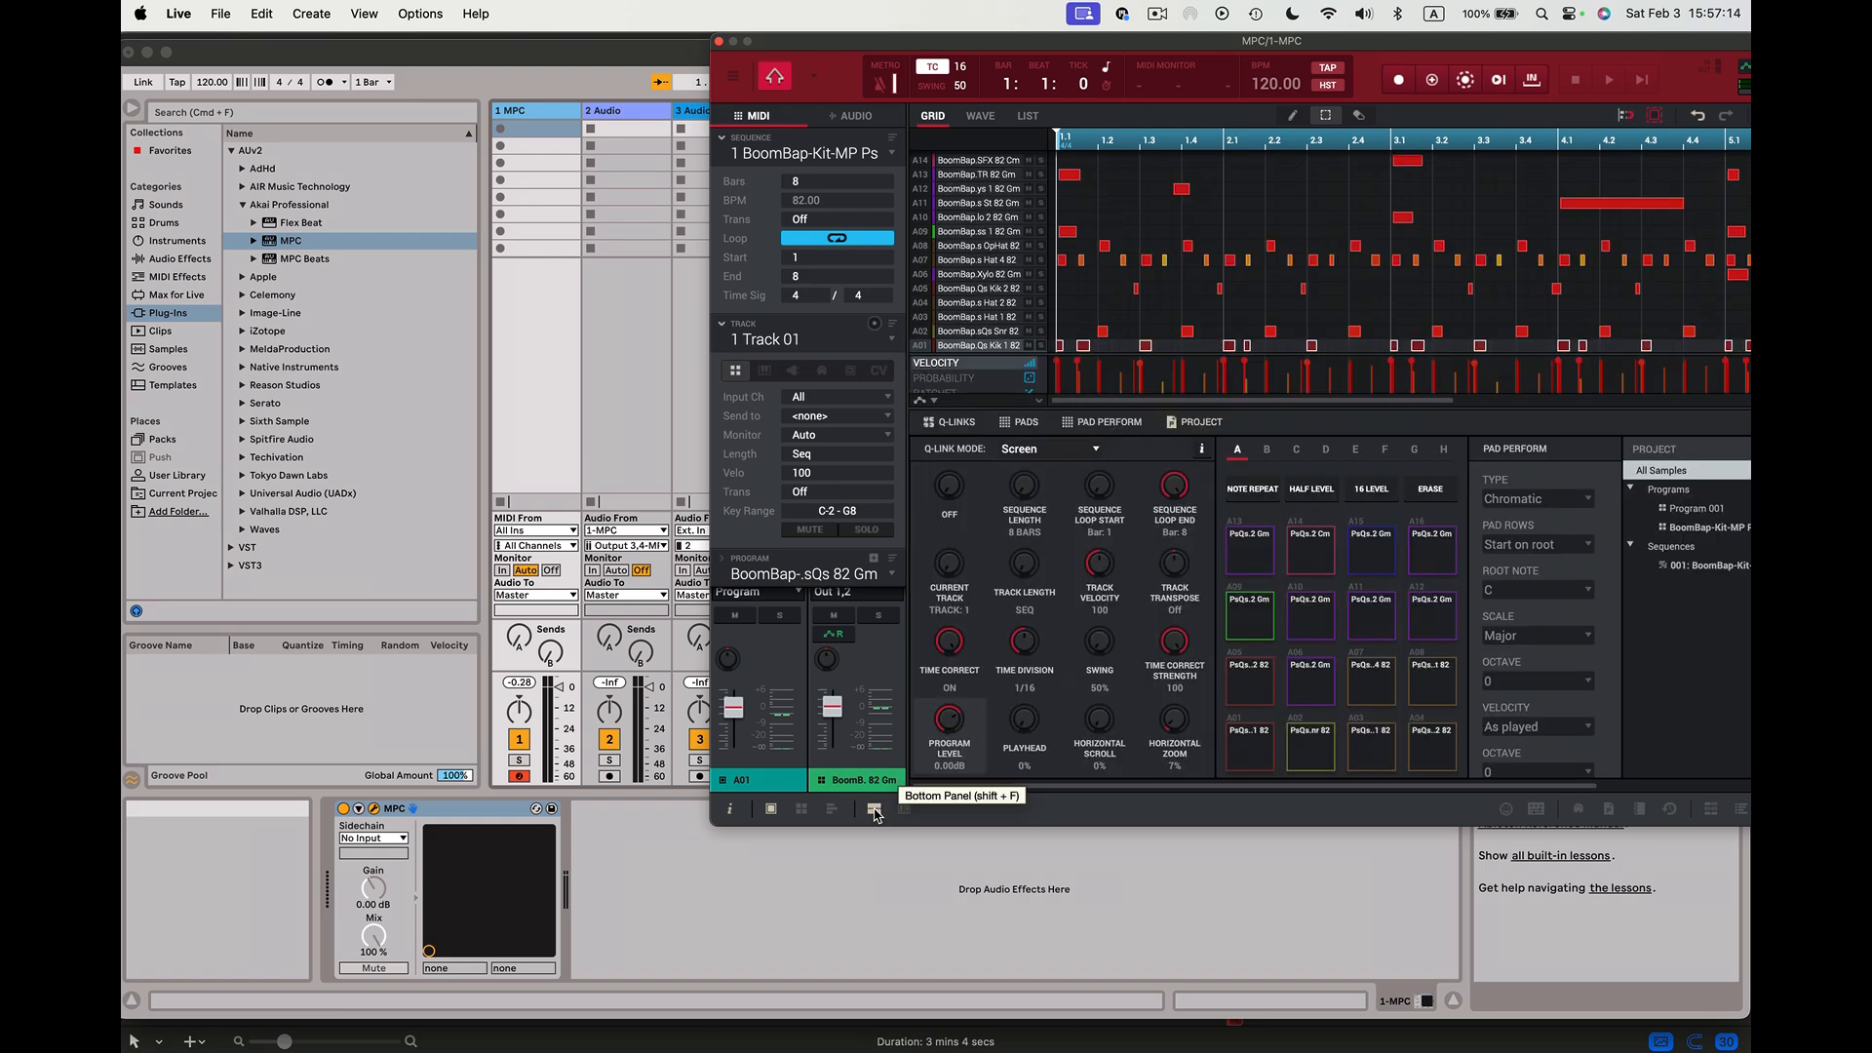
left_click(1250, 744)
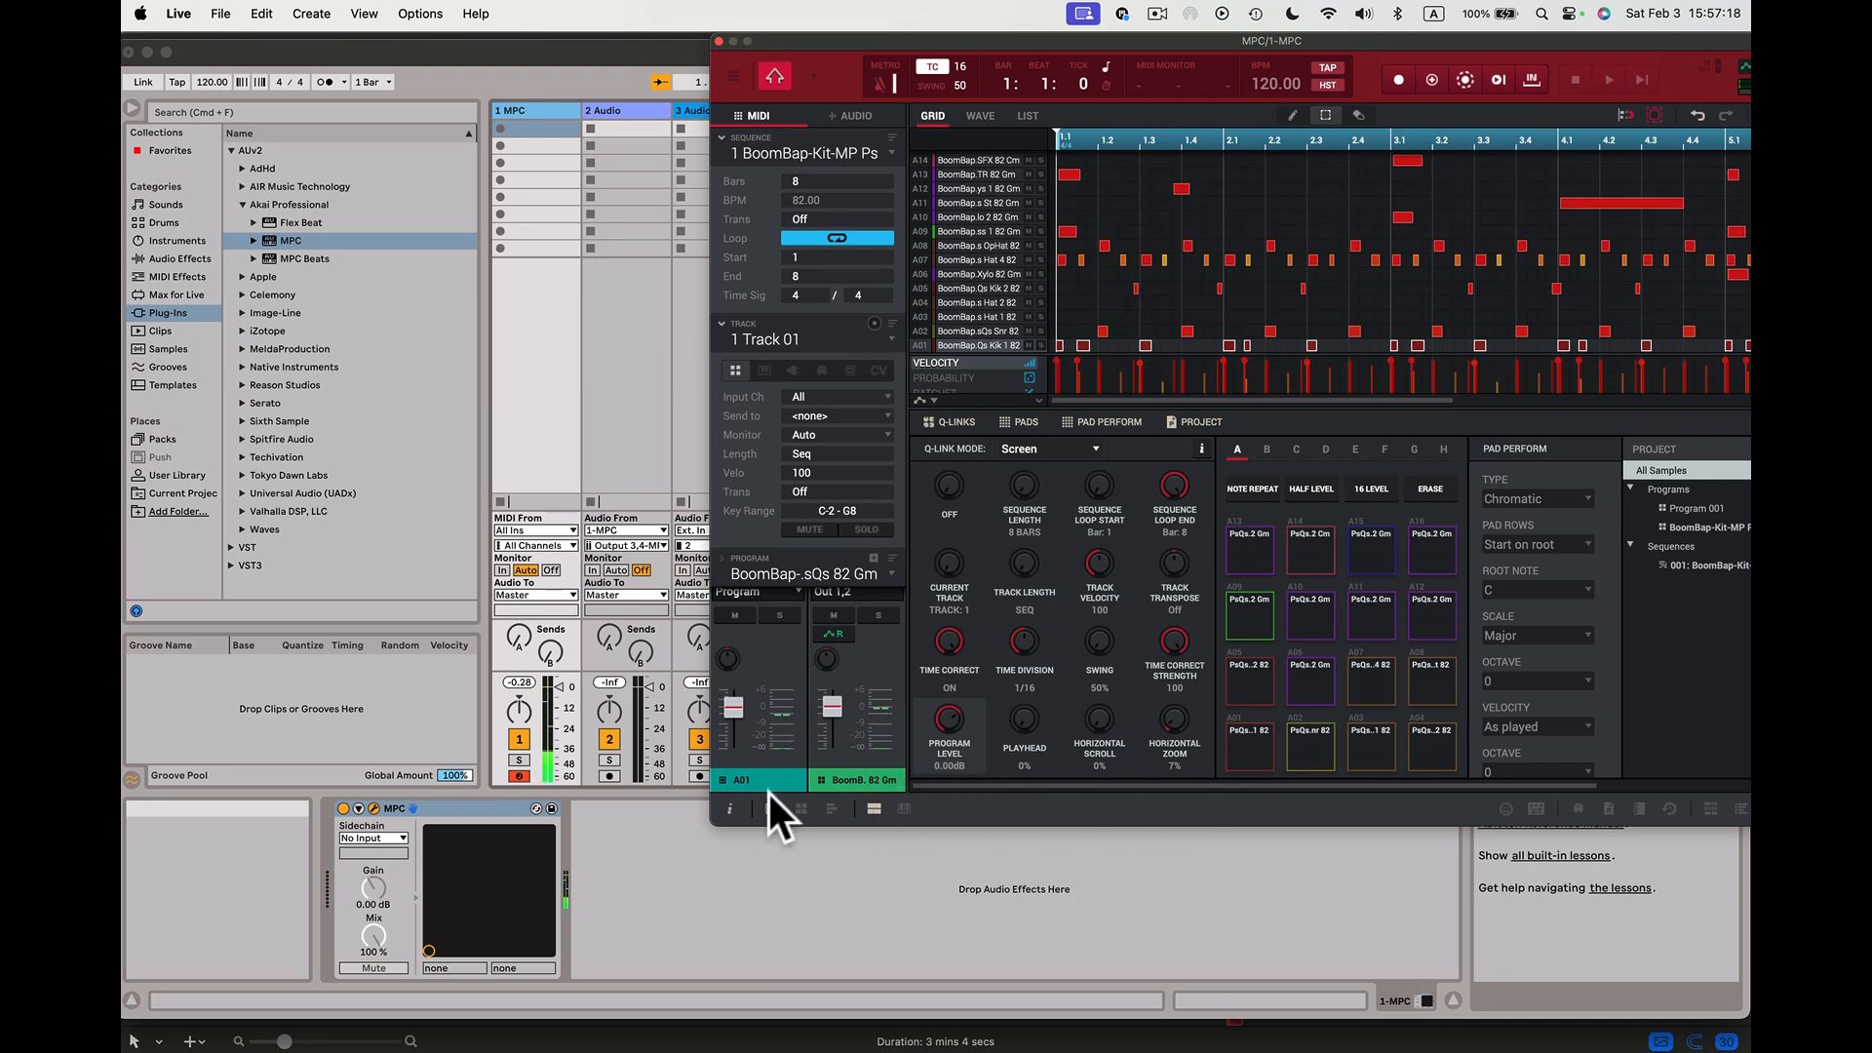
left_click(1270, 825)
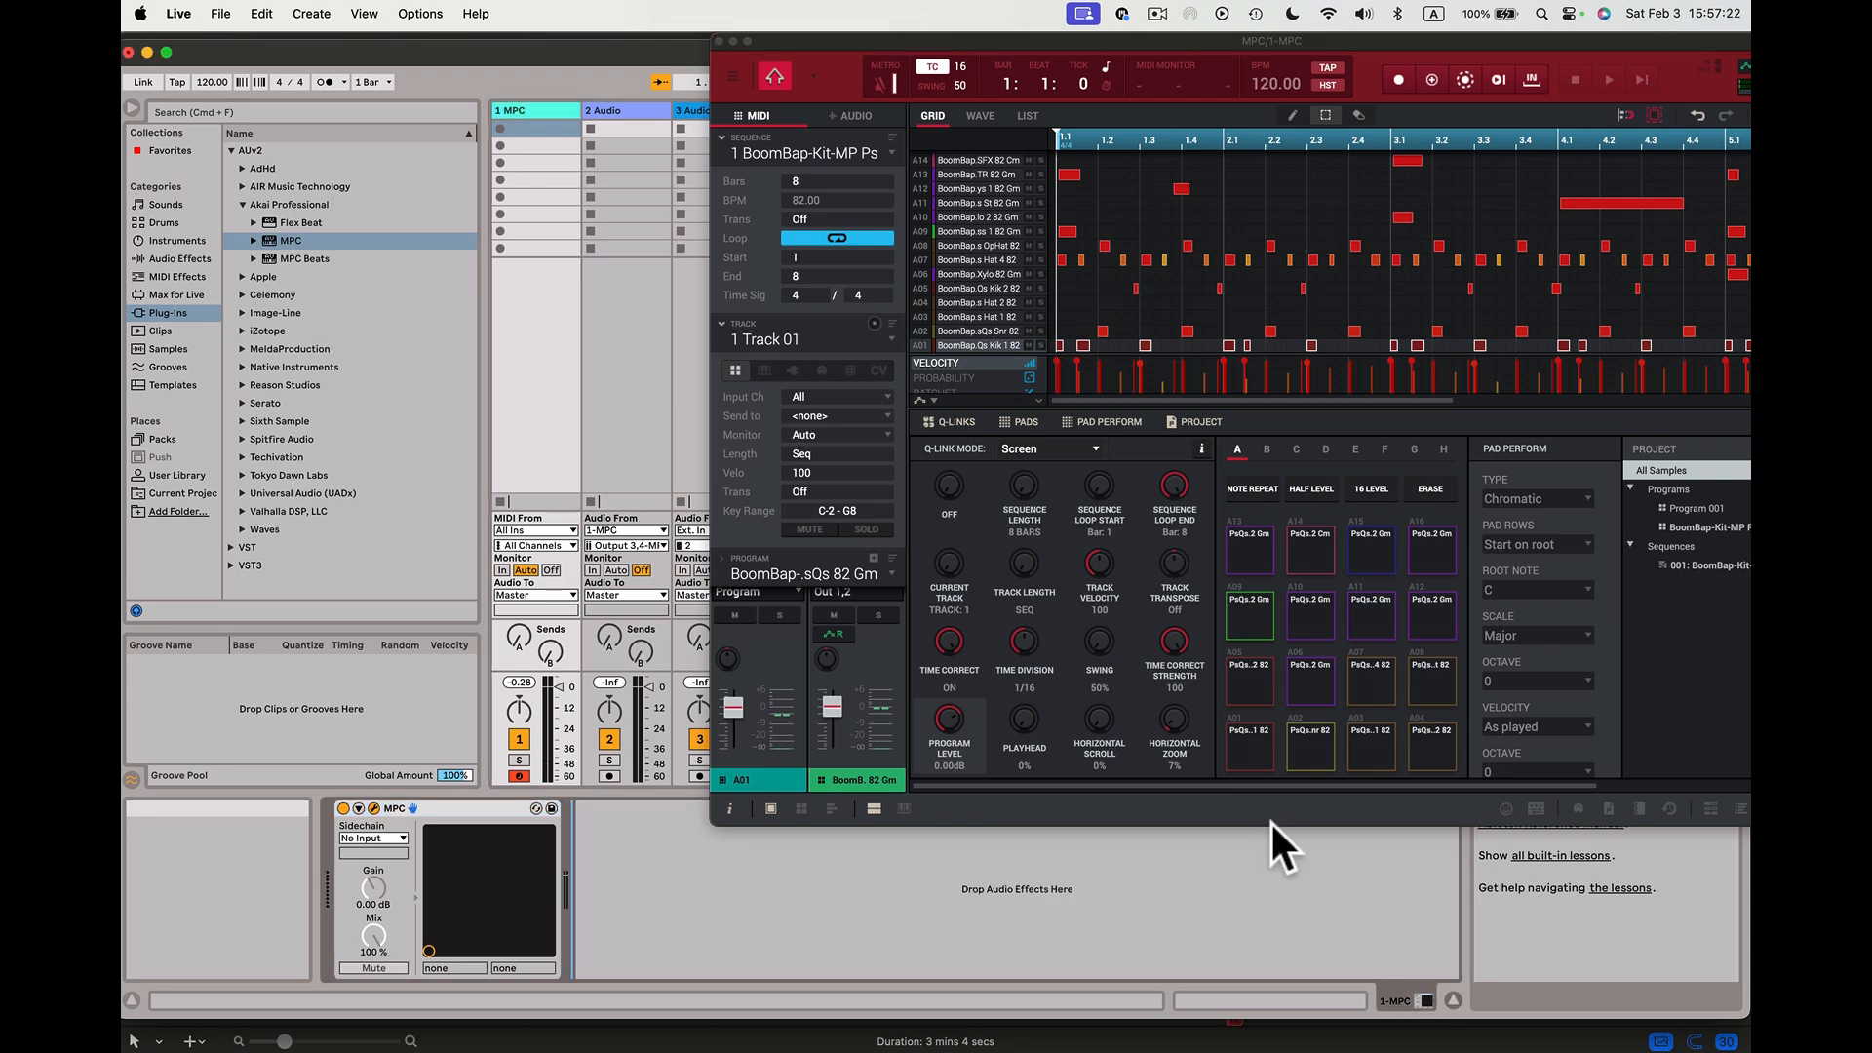
- Enlarge the MPC window to reveal the pad output settings and route pad A01 to stereo output Out 3,4
left_click(1272, 819)
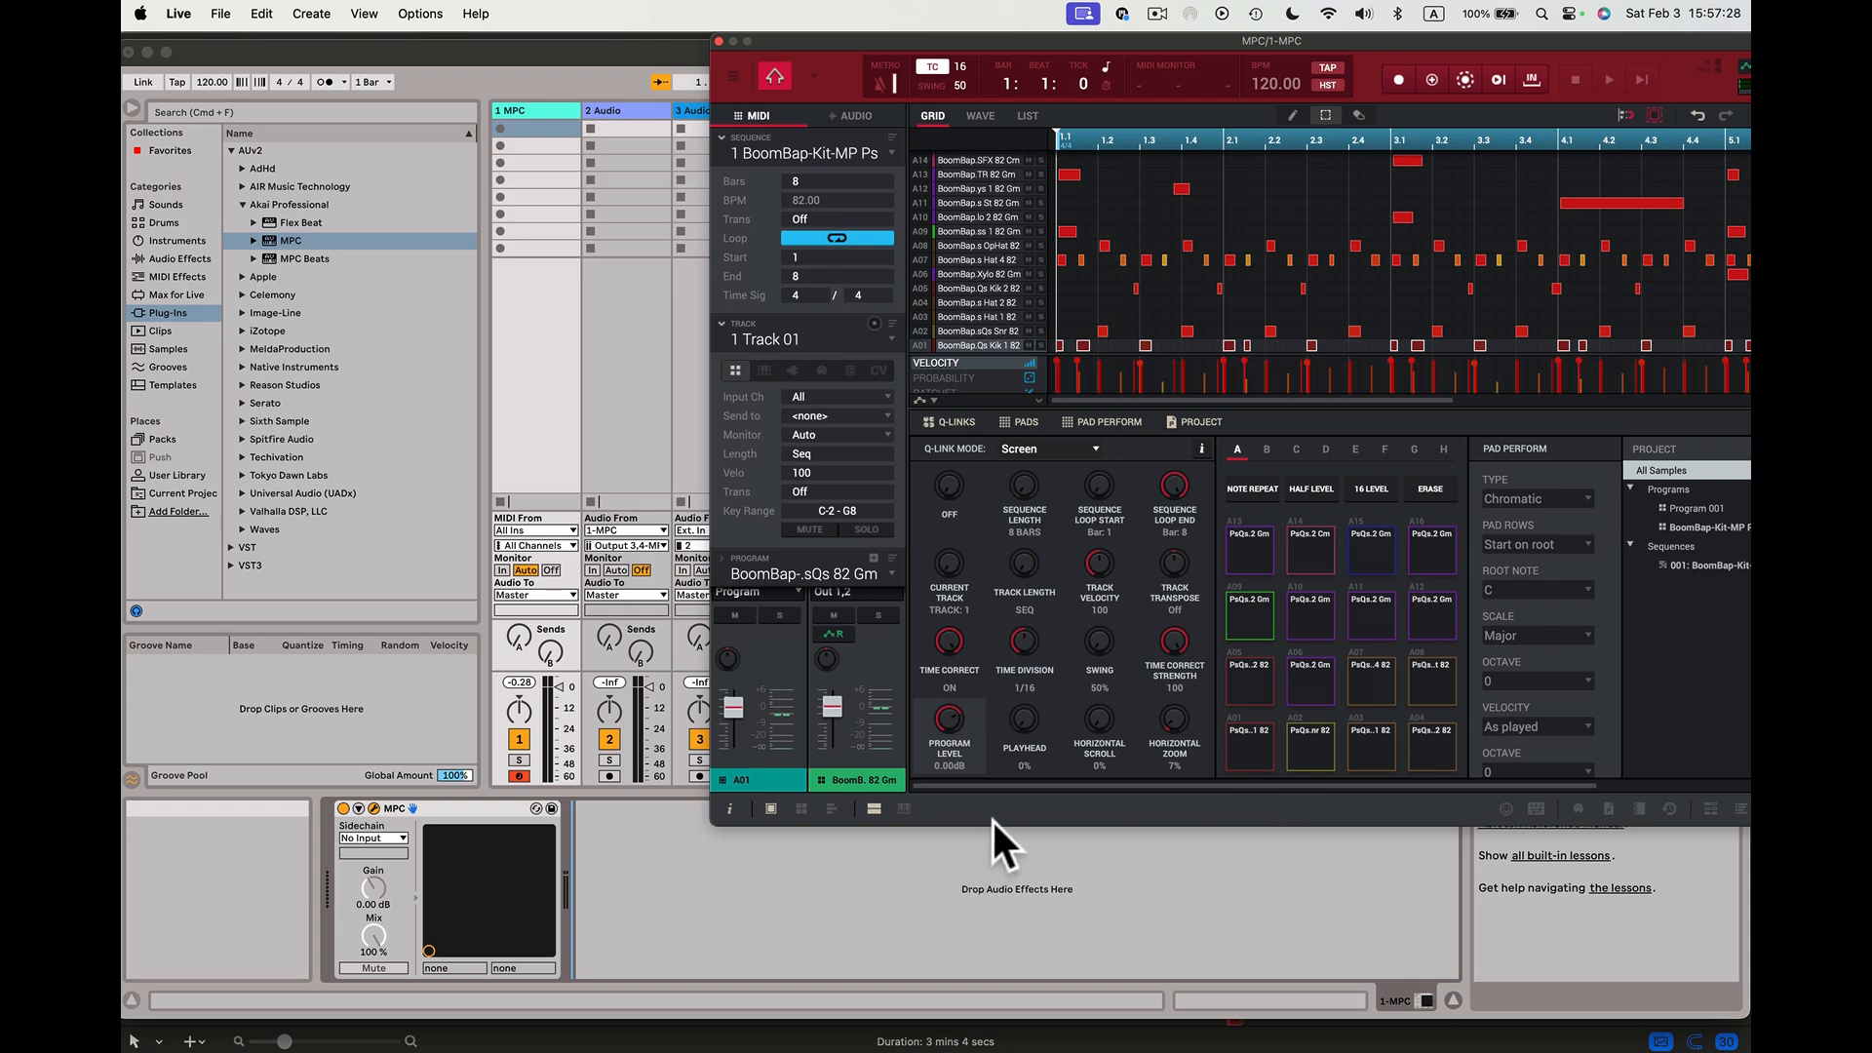
left_click_drag(1342, 38, 1231, 125)
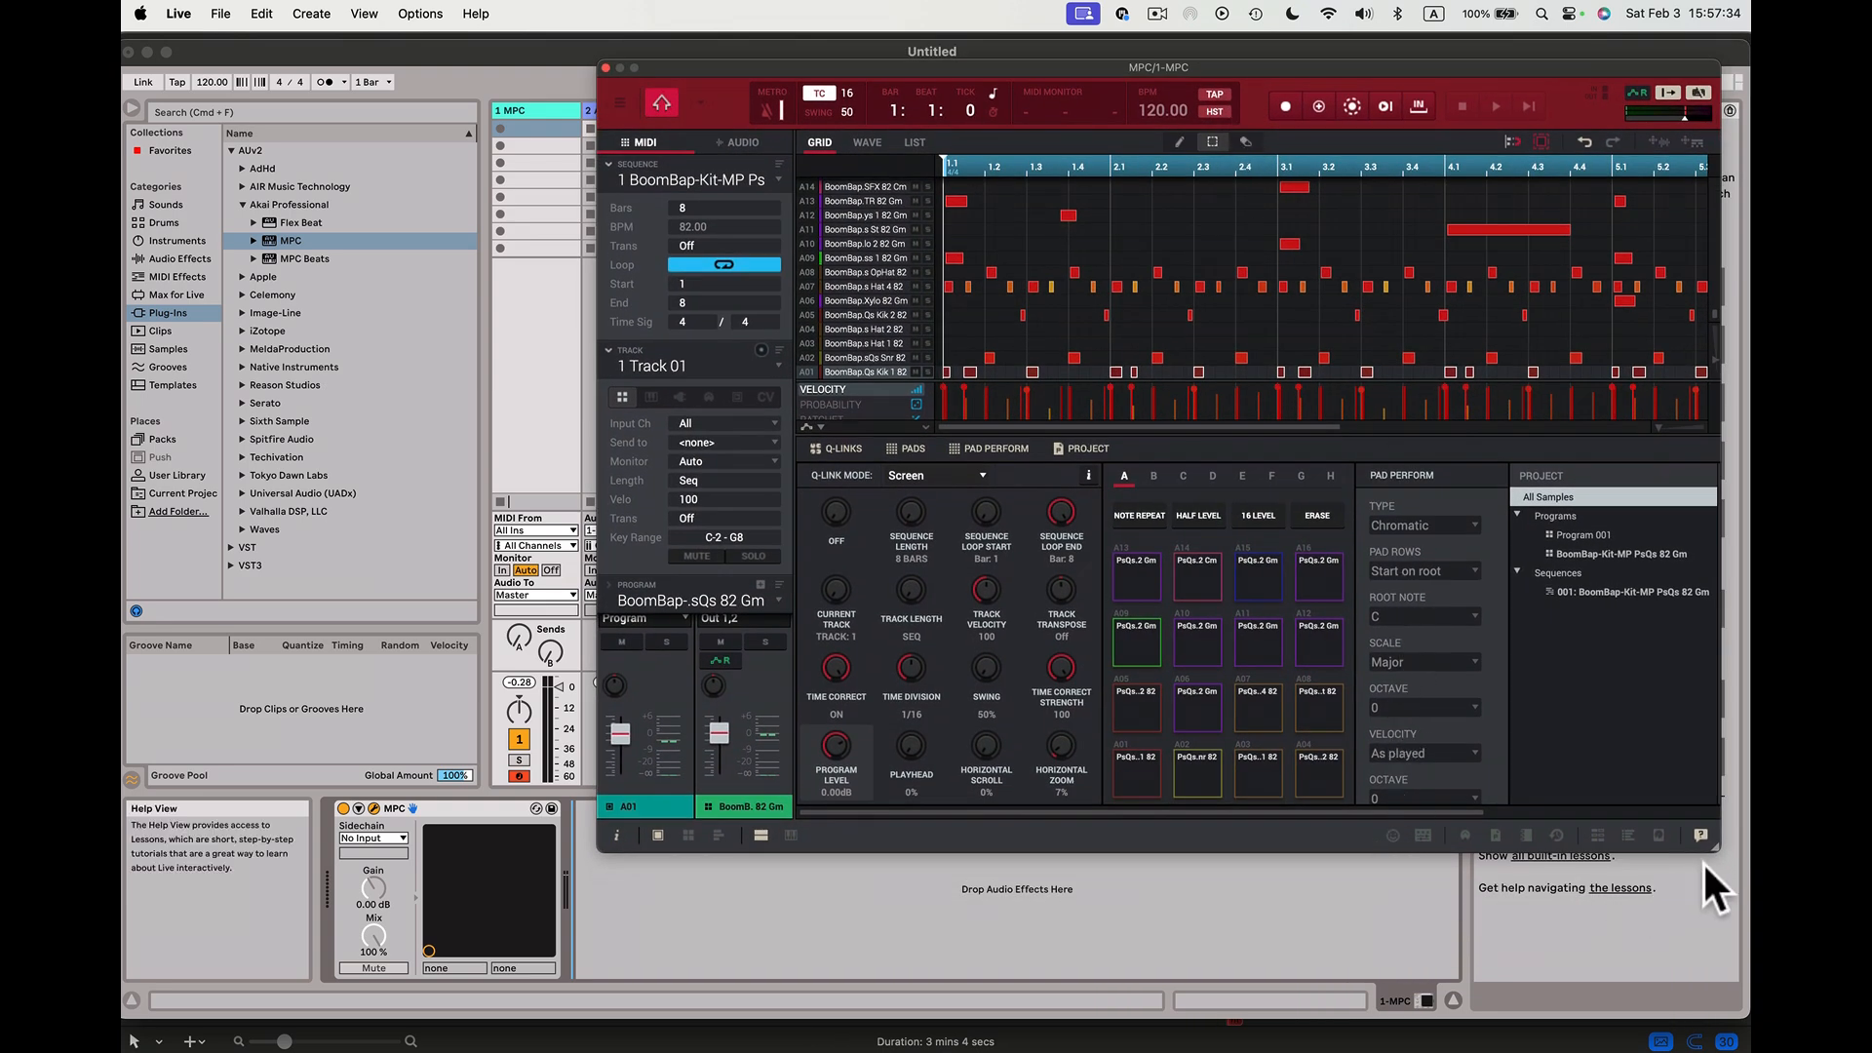
left_click_drag(1716, 846, 1726, 934)
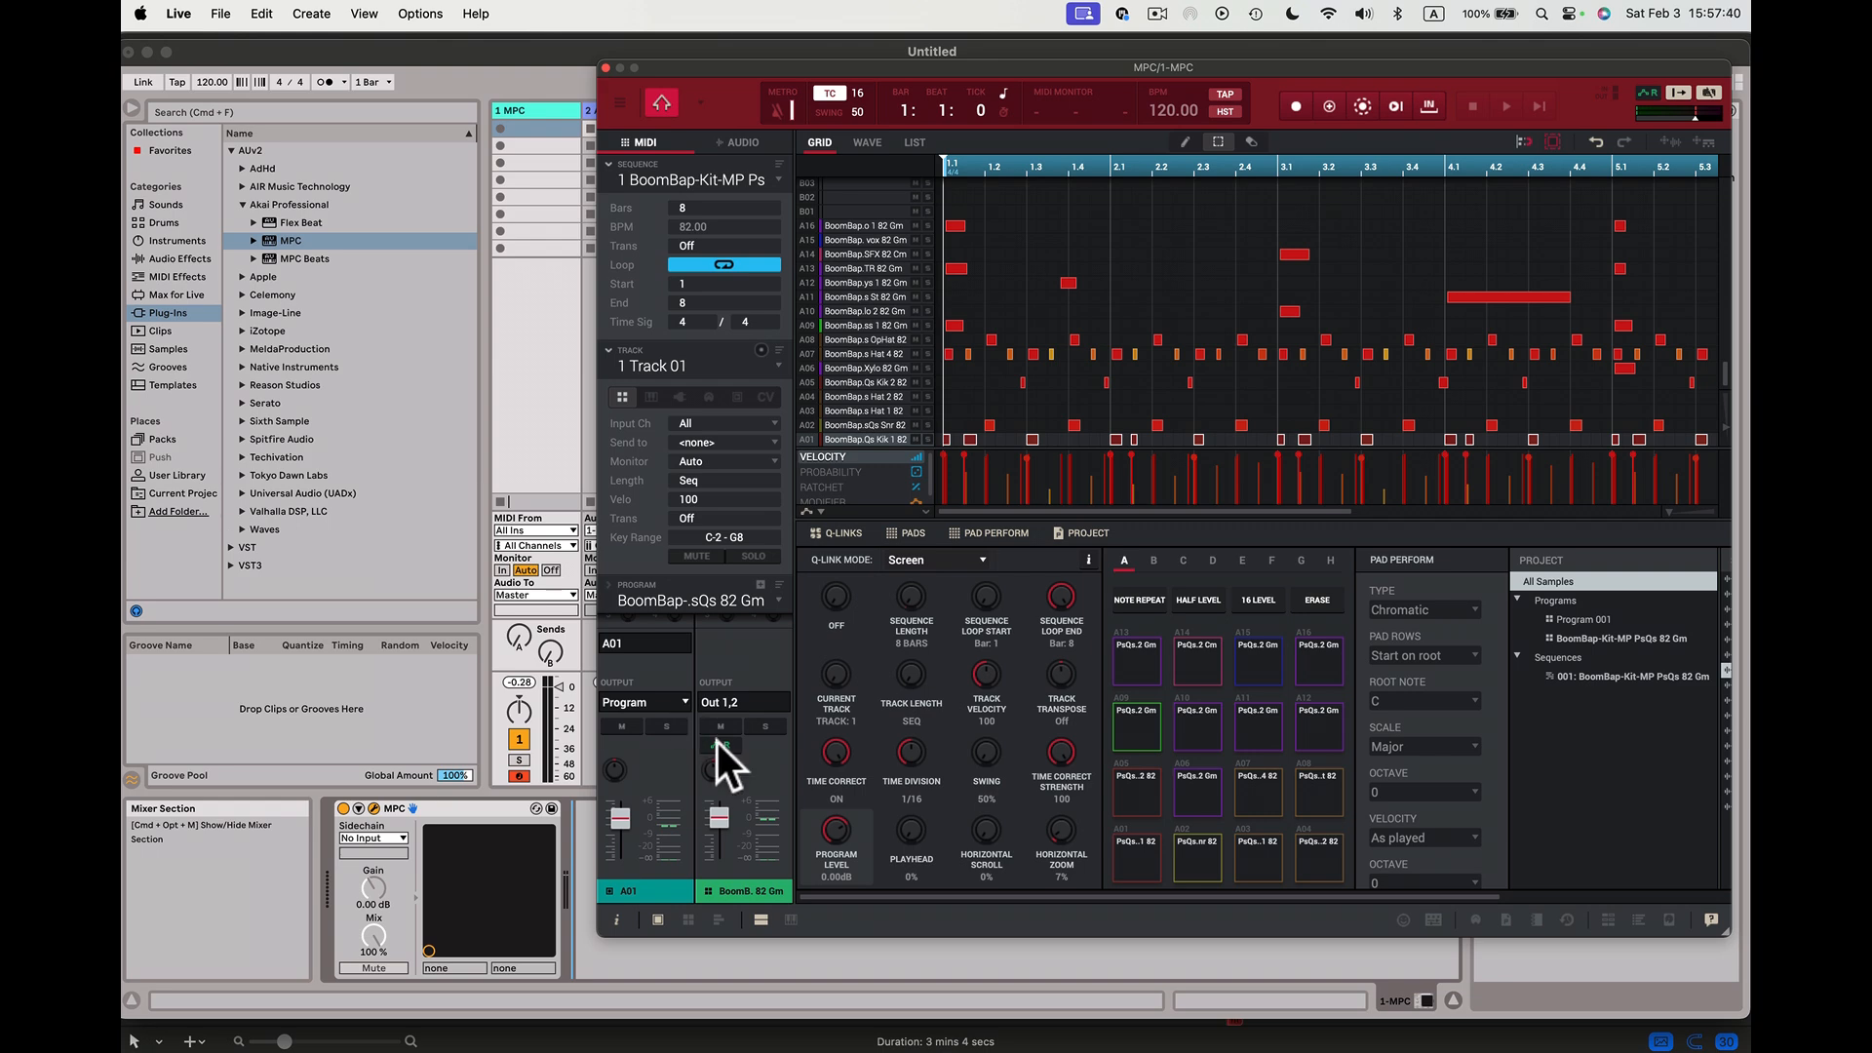
left_click(1146, 862)
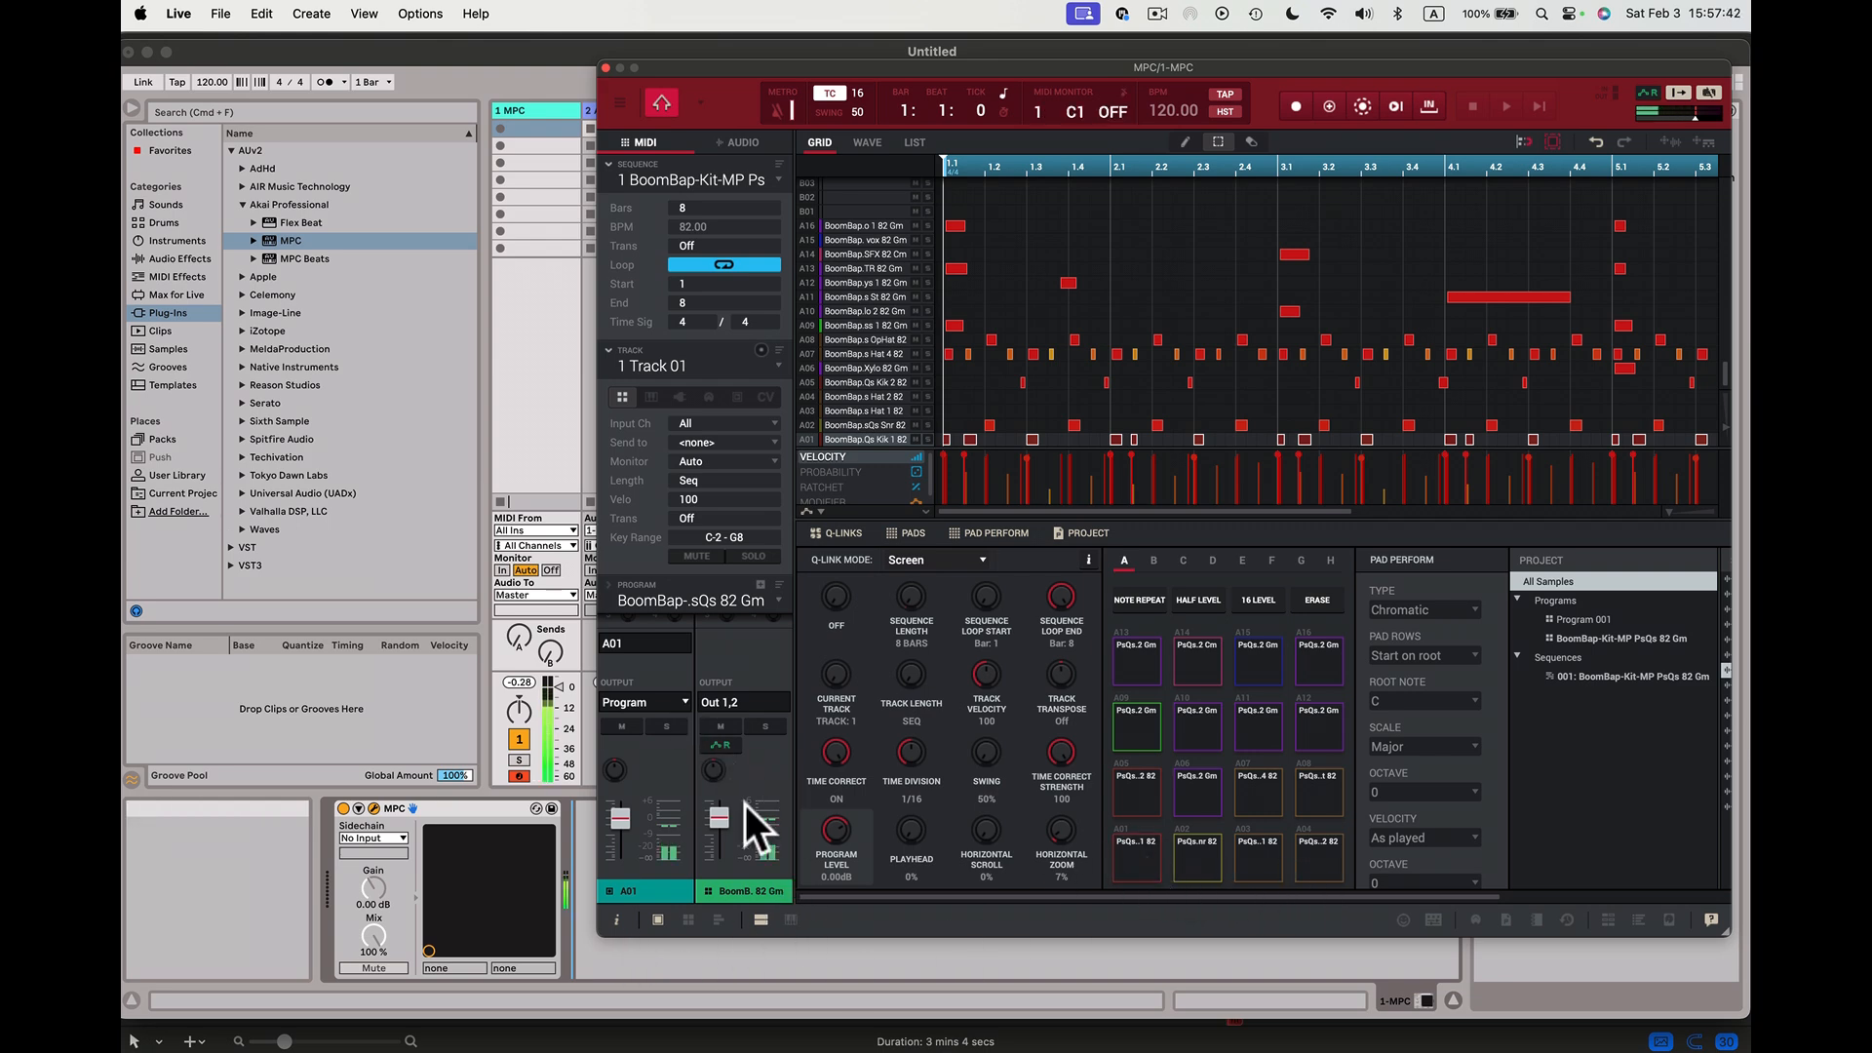
left_click(683, 701)
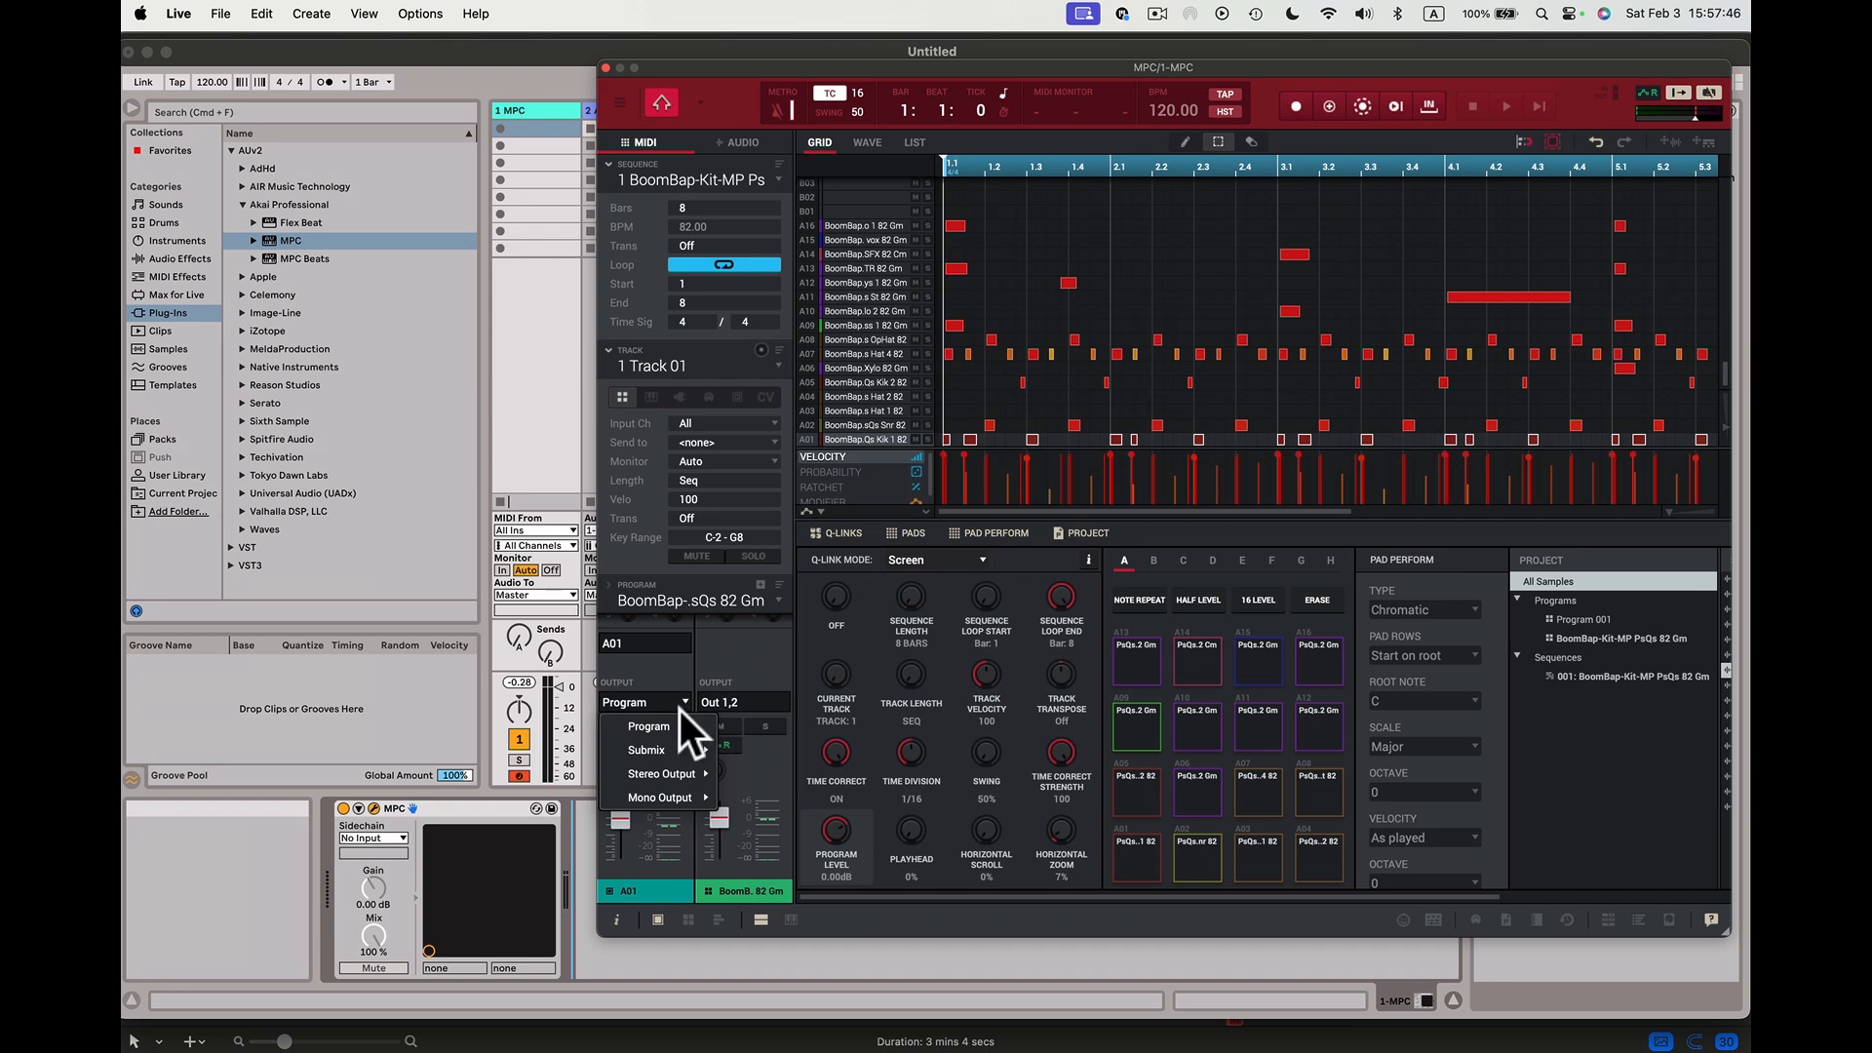
mouse_move(646, 771)
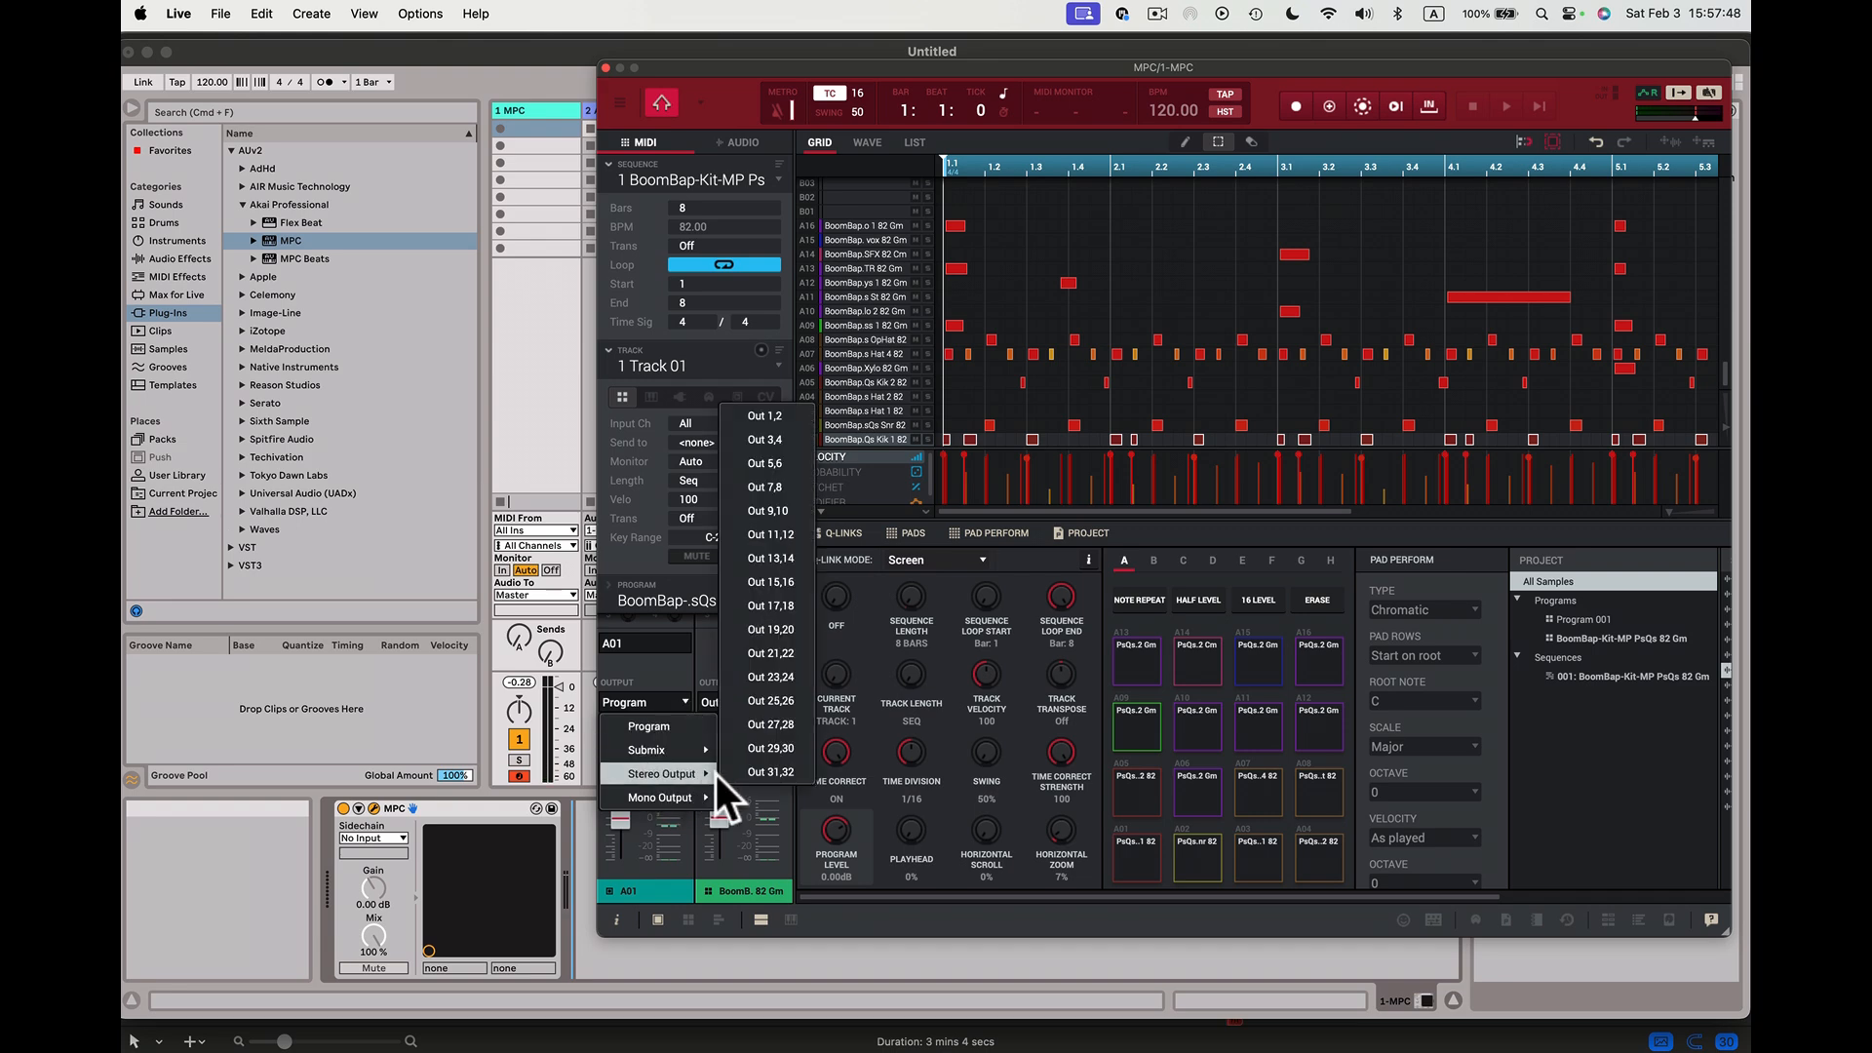
left_click(794, 440)
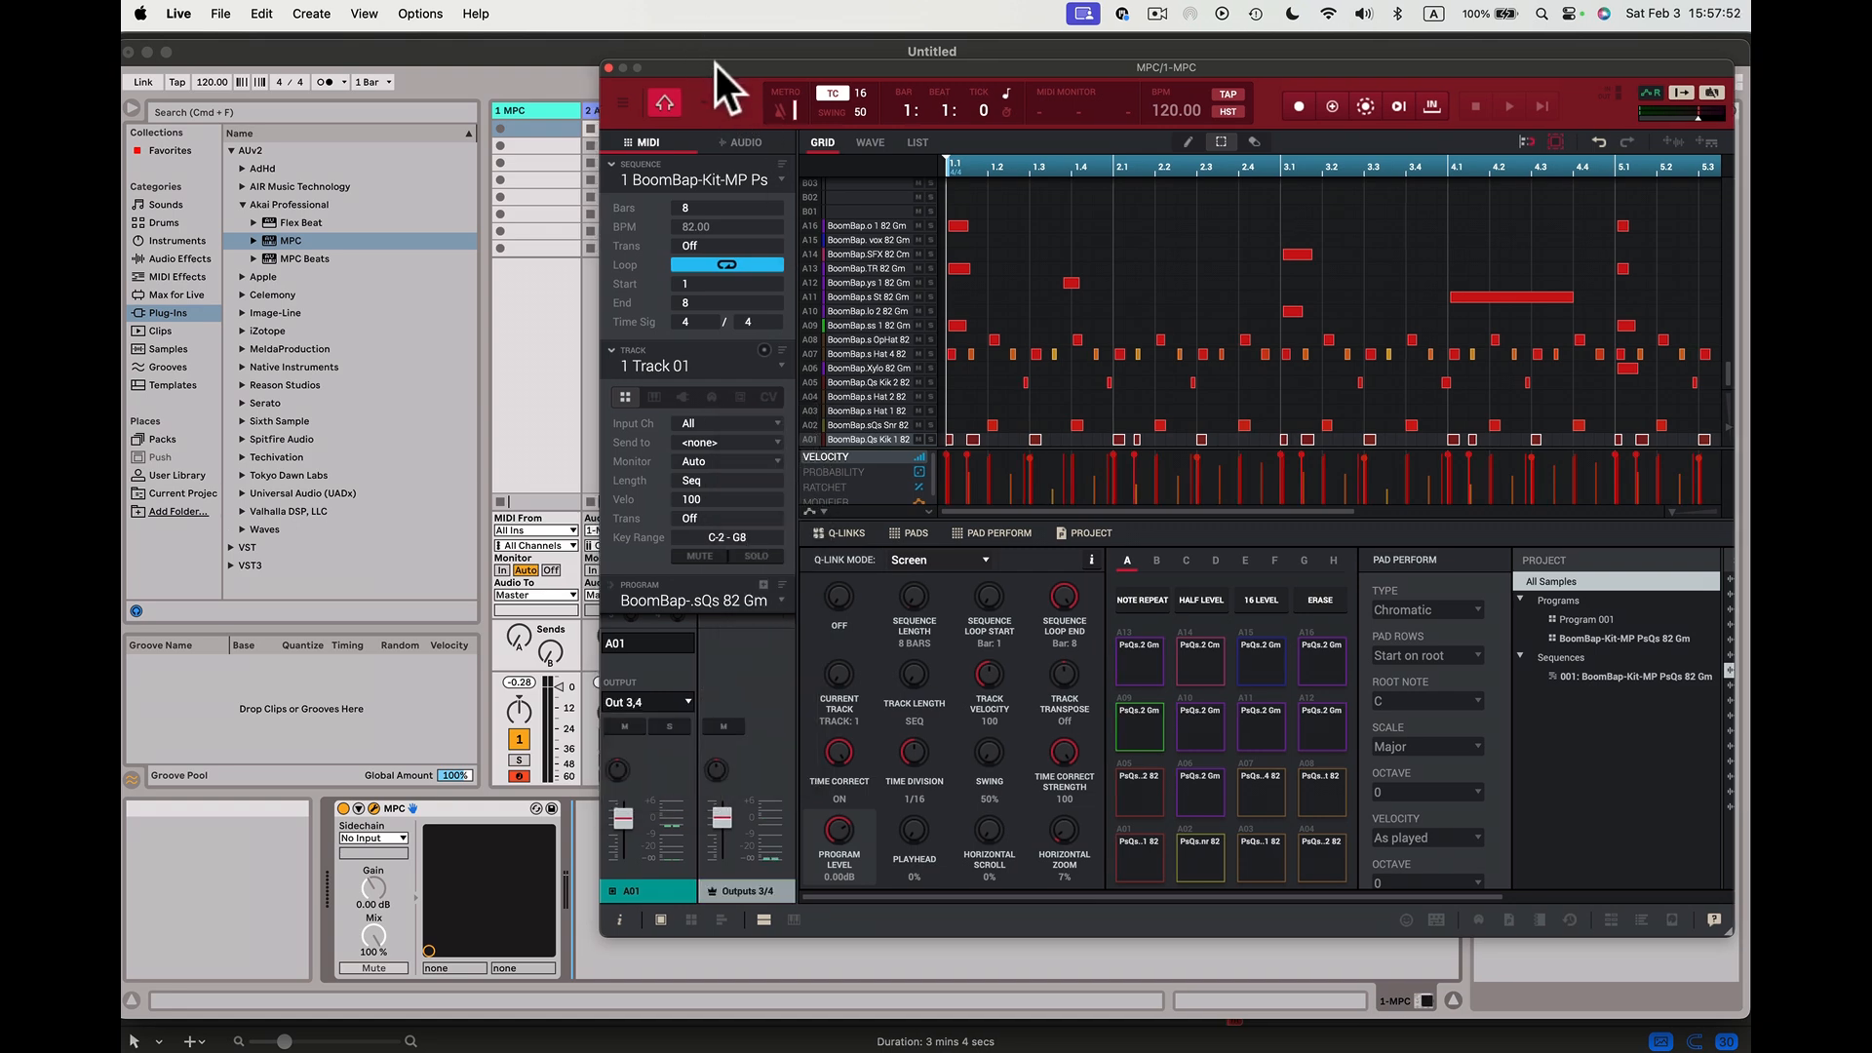
- Set monitoring on the 2 Audio track to In and audition pad A01 to test its routing
left_click_drag(714, 66, 862, 54)
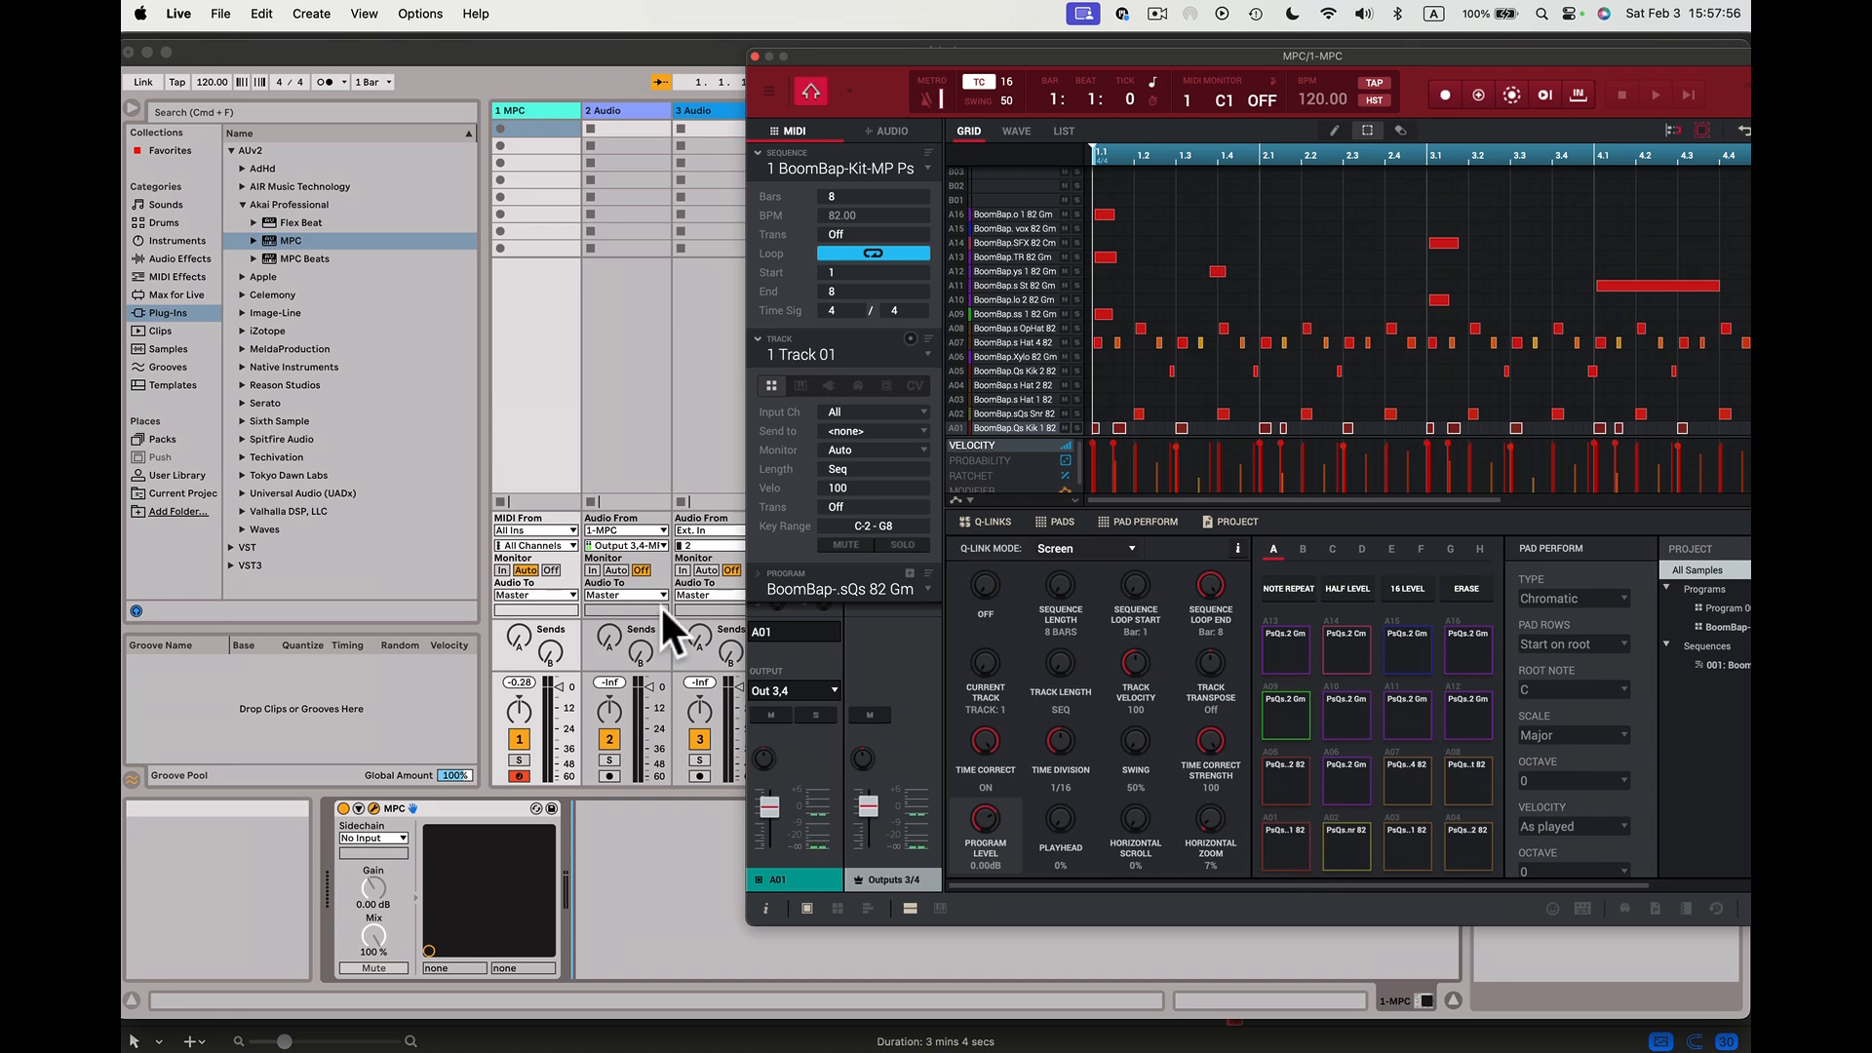
left_click(595, 565)
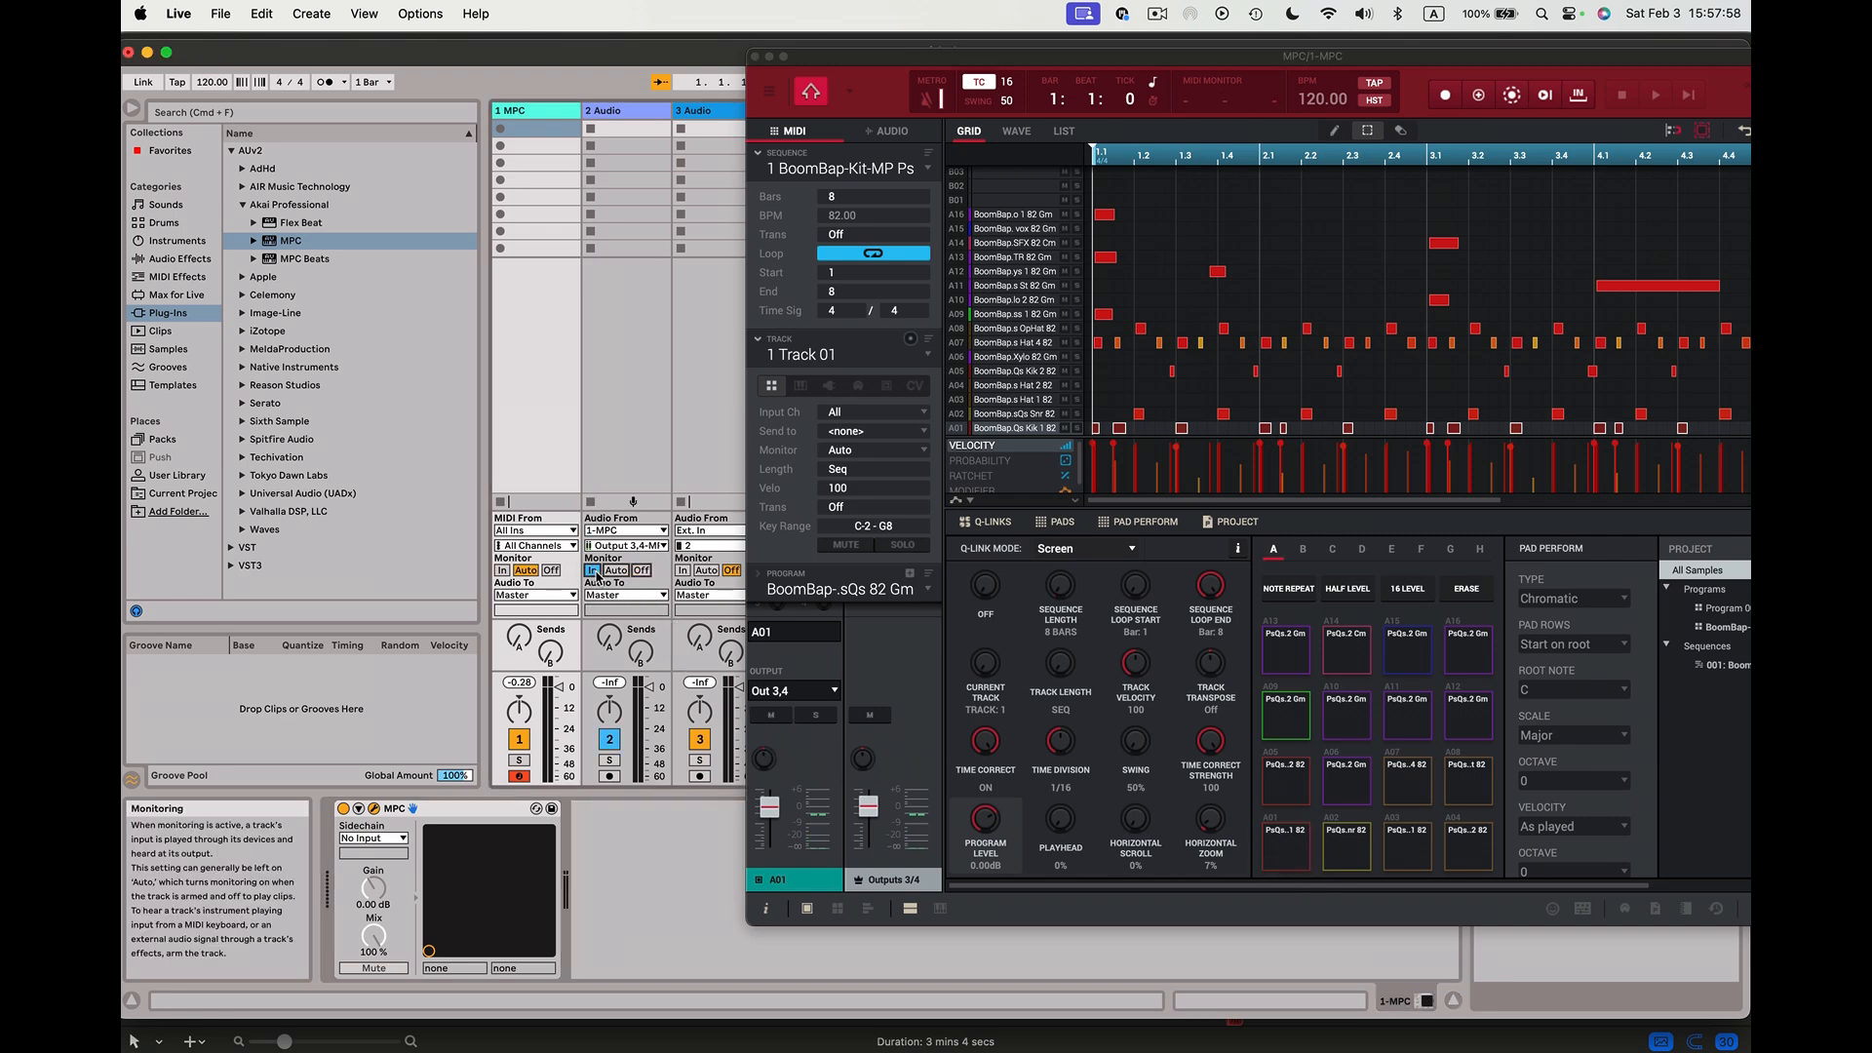
left_click(1289, 843)
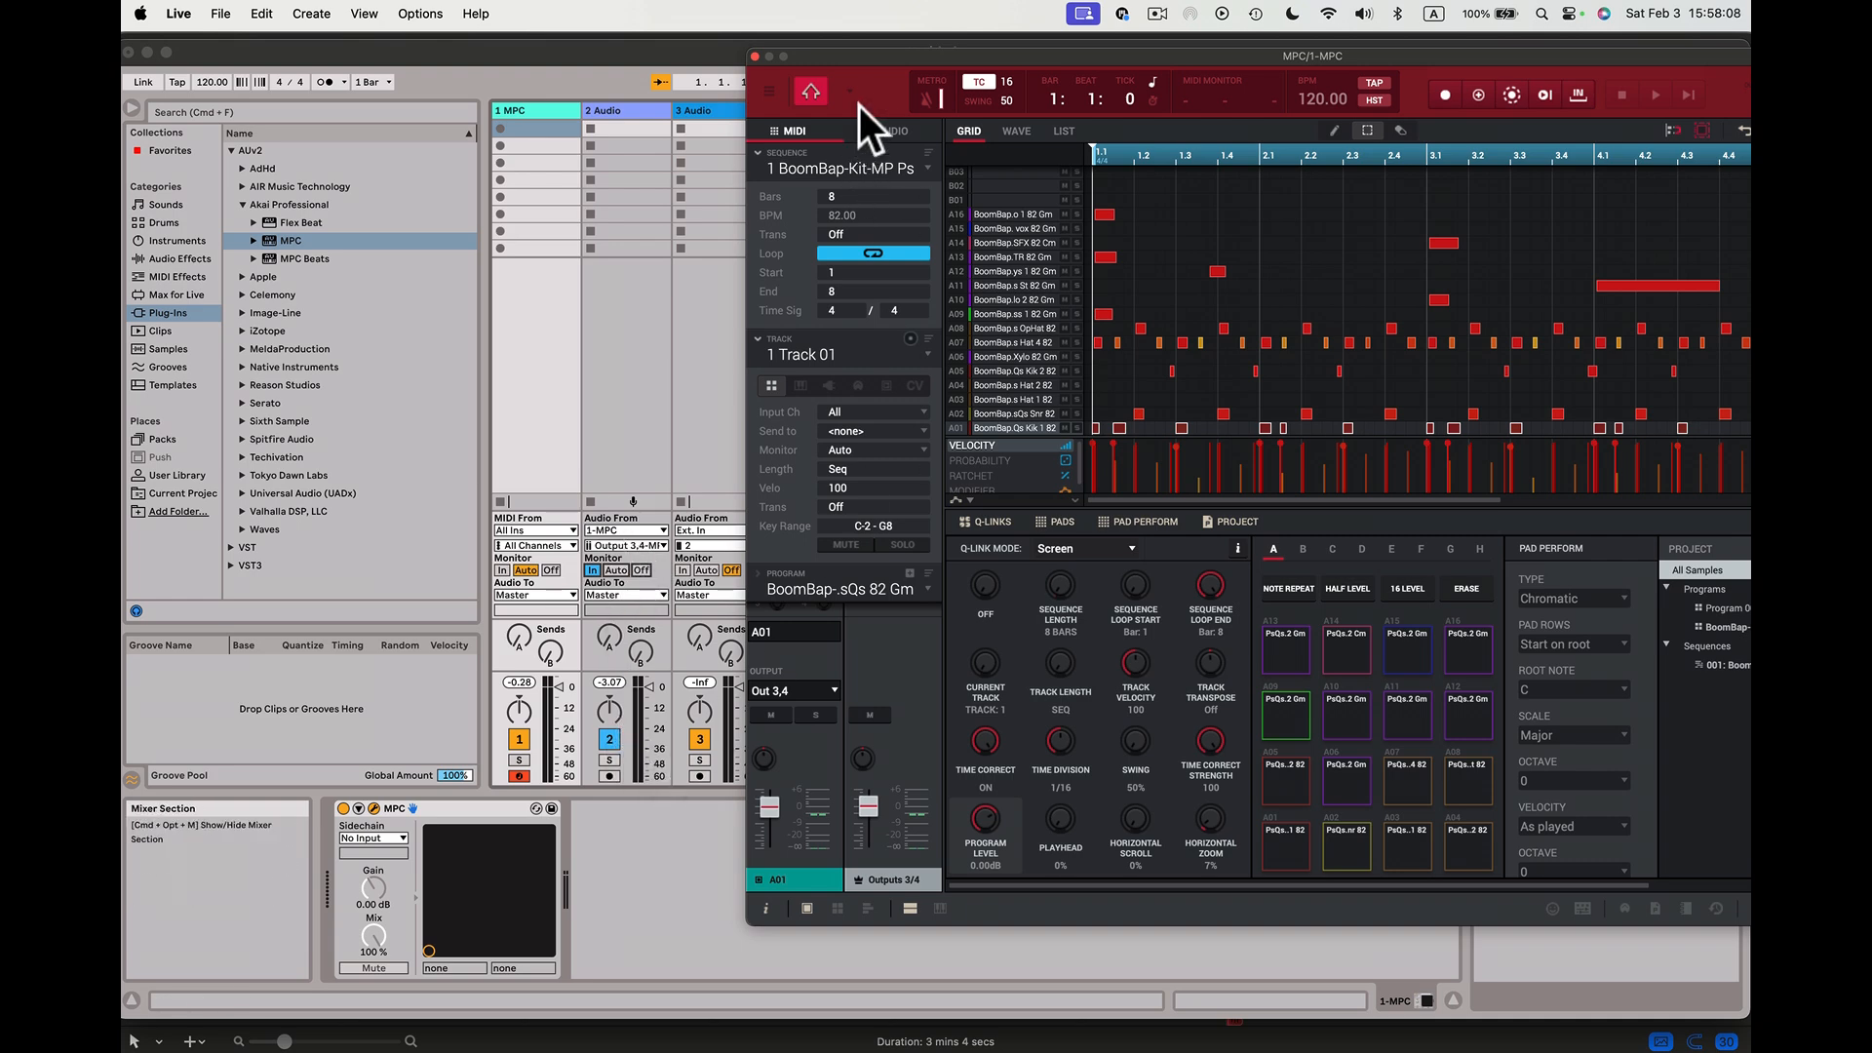
- Set the 3 Audio track's input to 1-MPC with Output 5,6-MPC as its source channel
left_click_drag(846, 55, 897, 58)
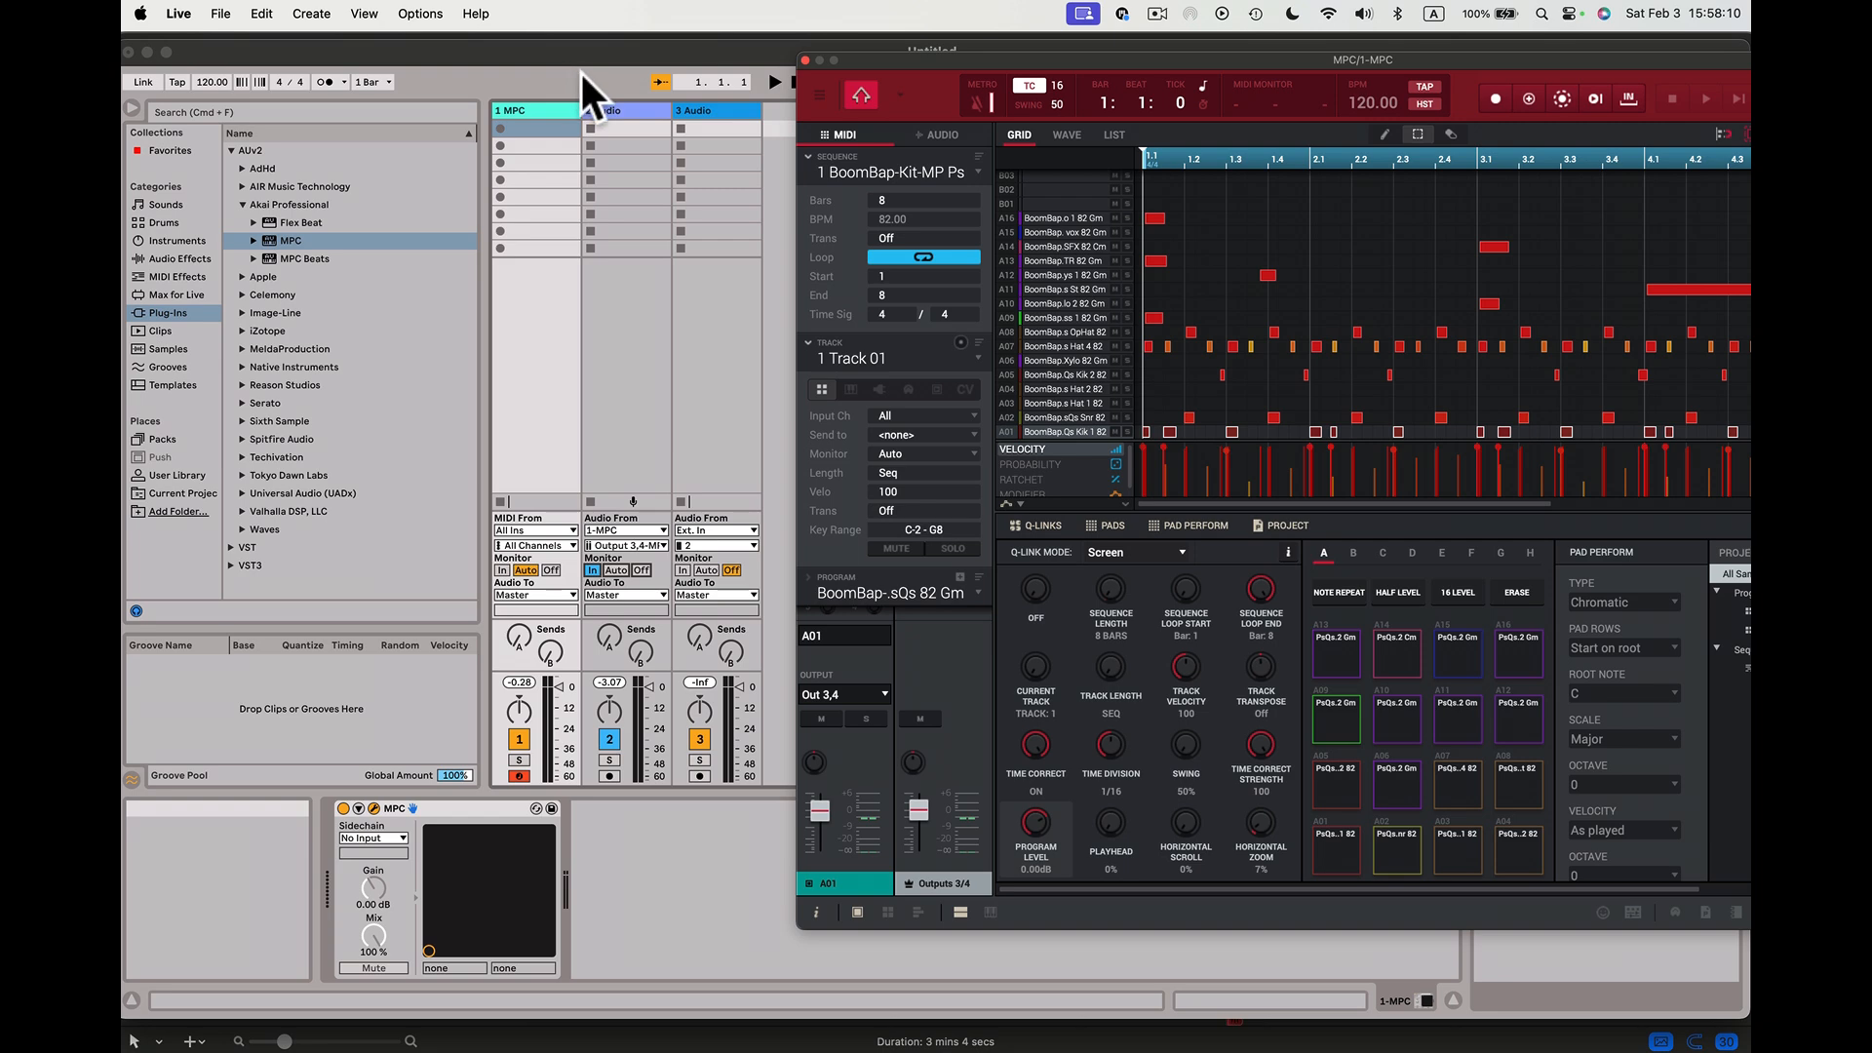
left_click(706, 113)
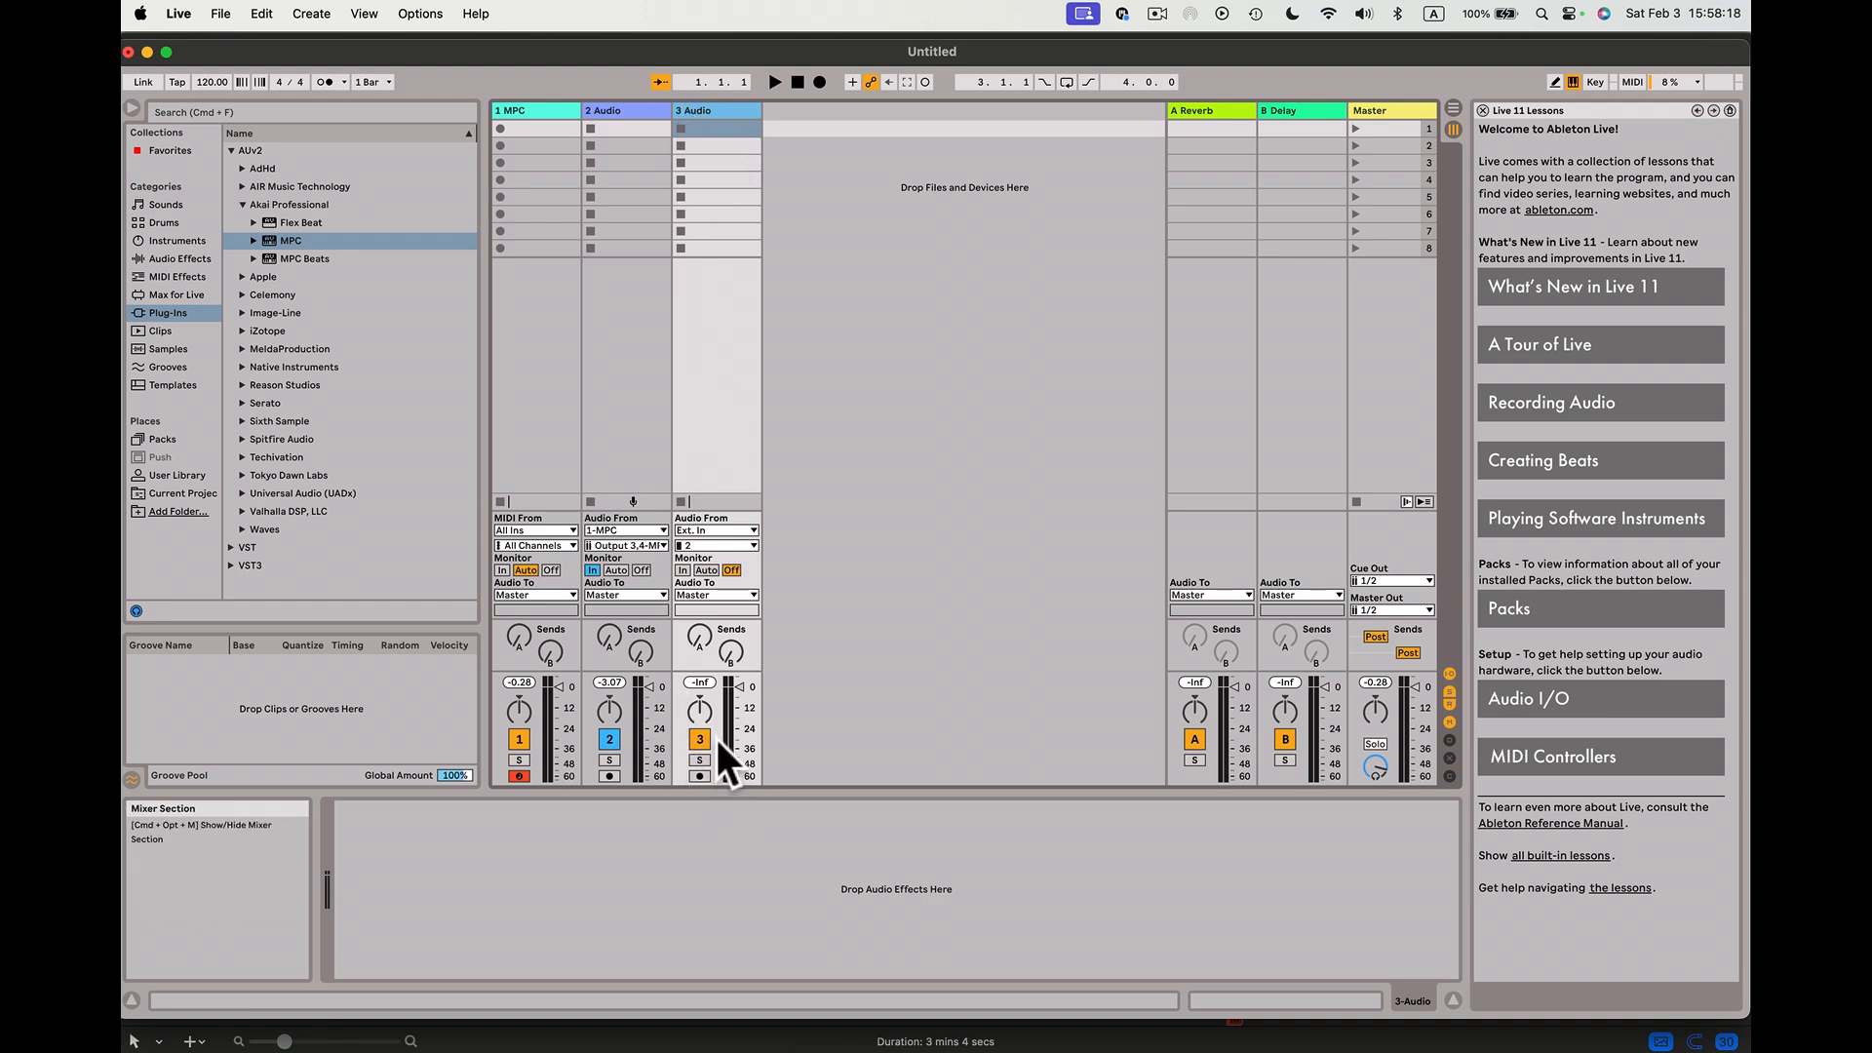
left_click(750, 526)
left_click(728, 591)
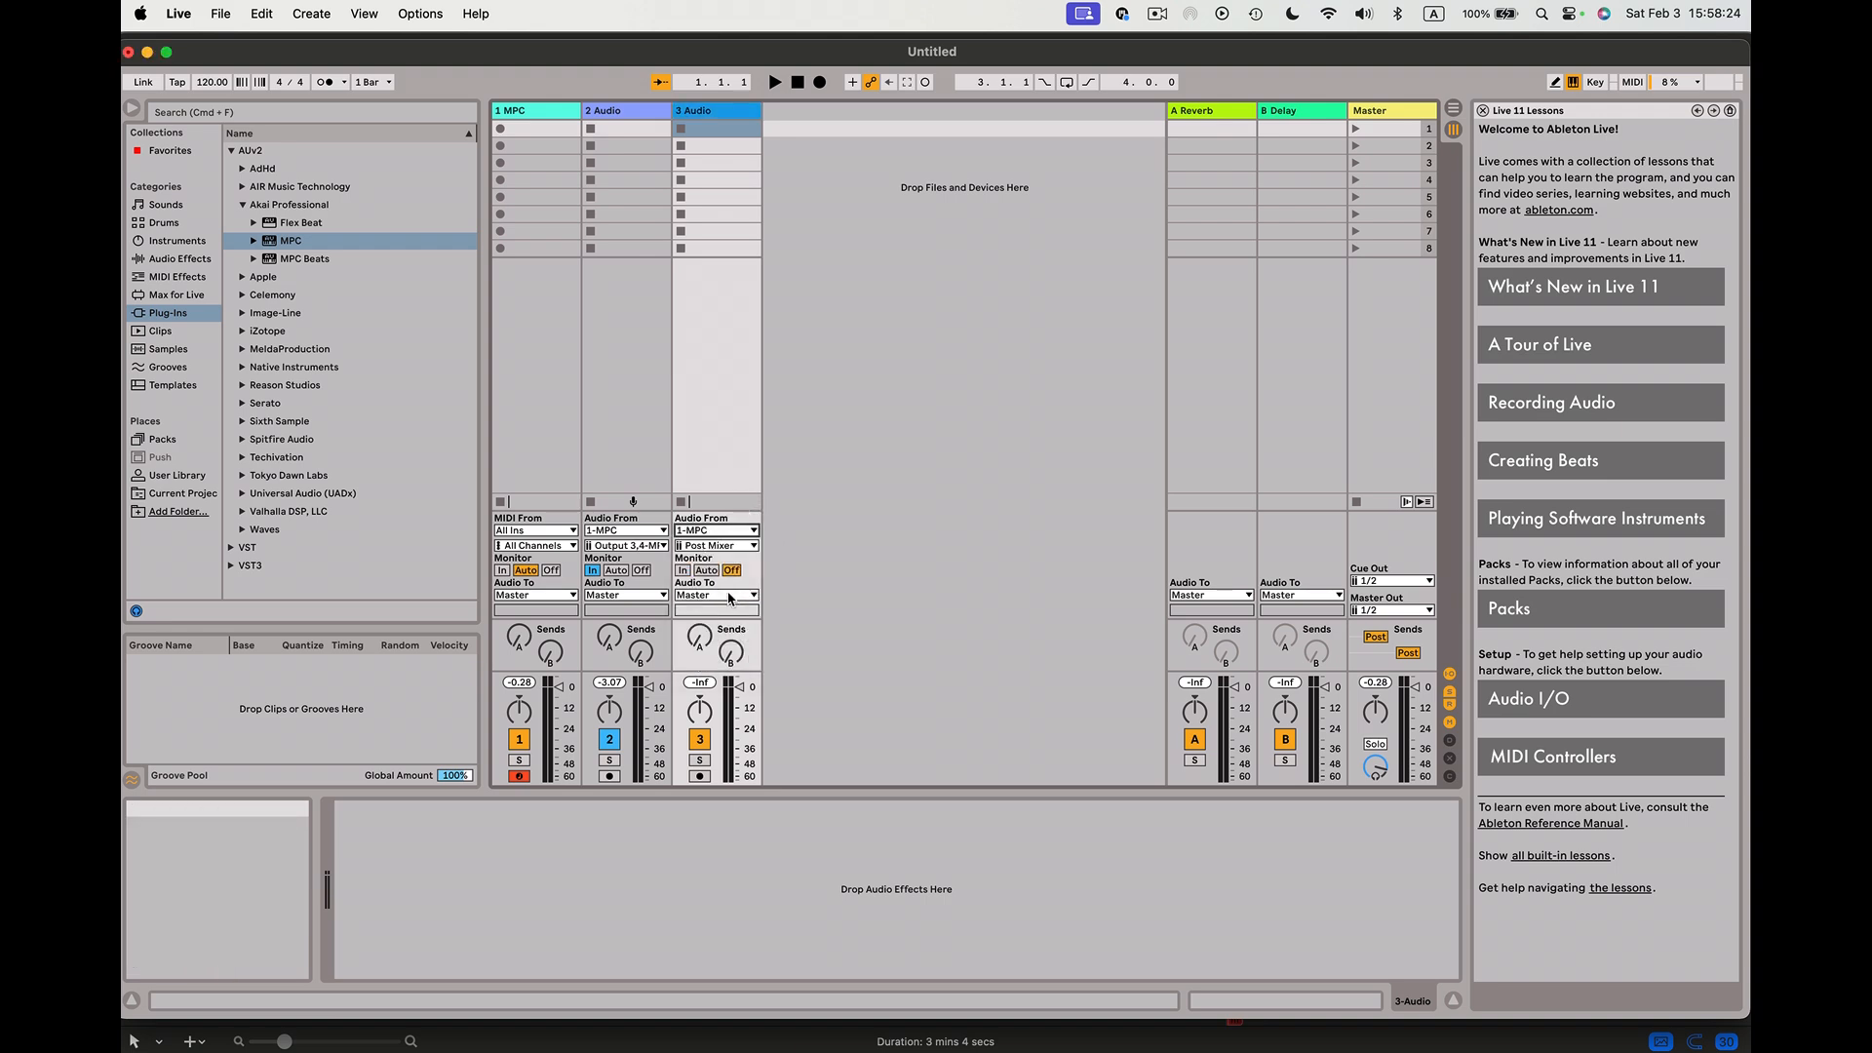
left_click(753, 546)
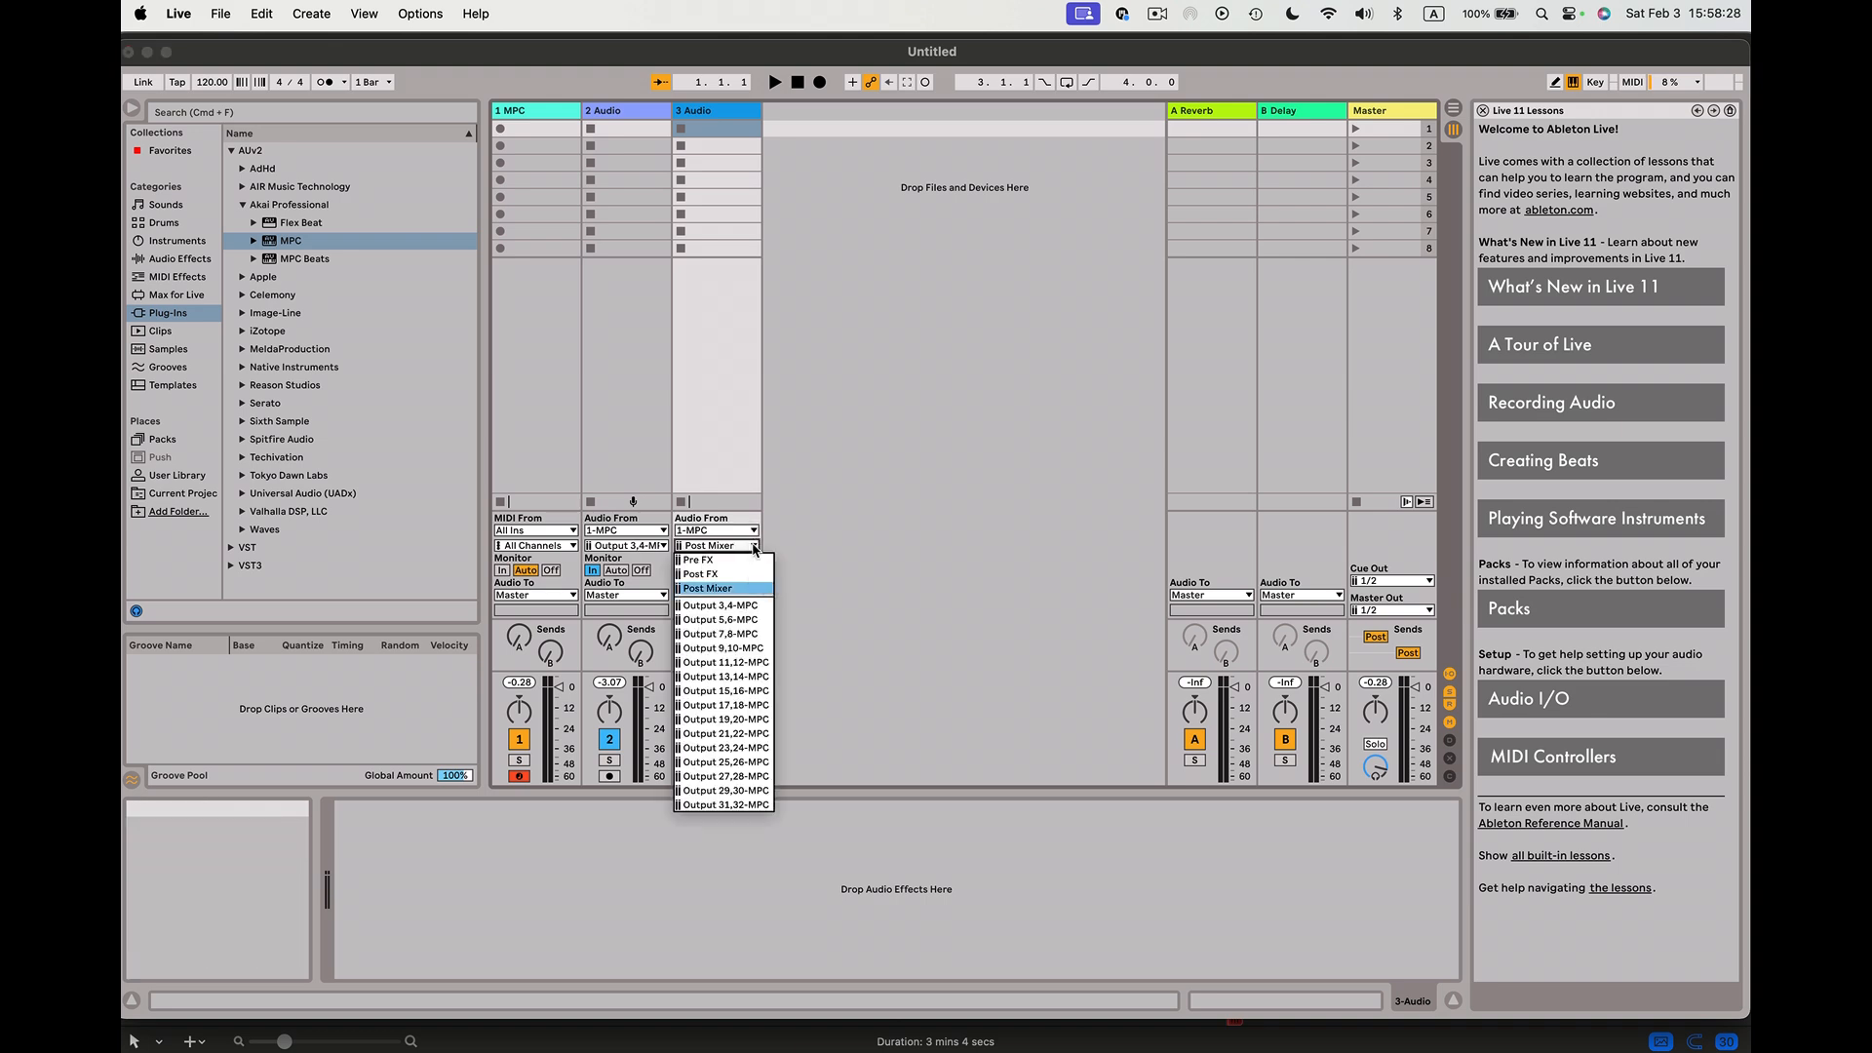
left_click(746, 619)
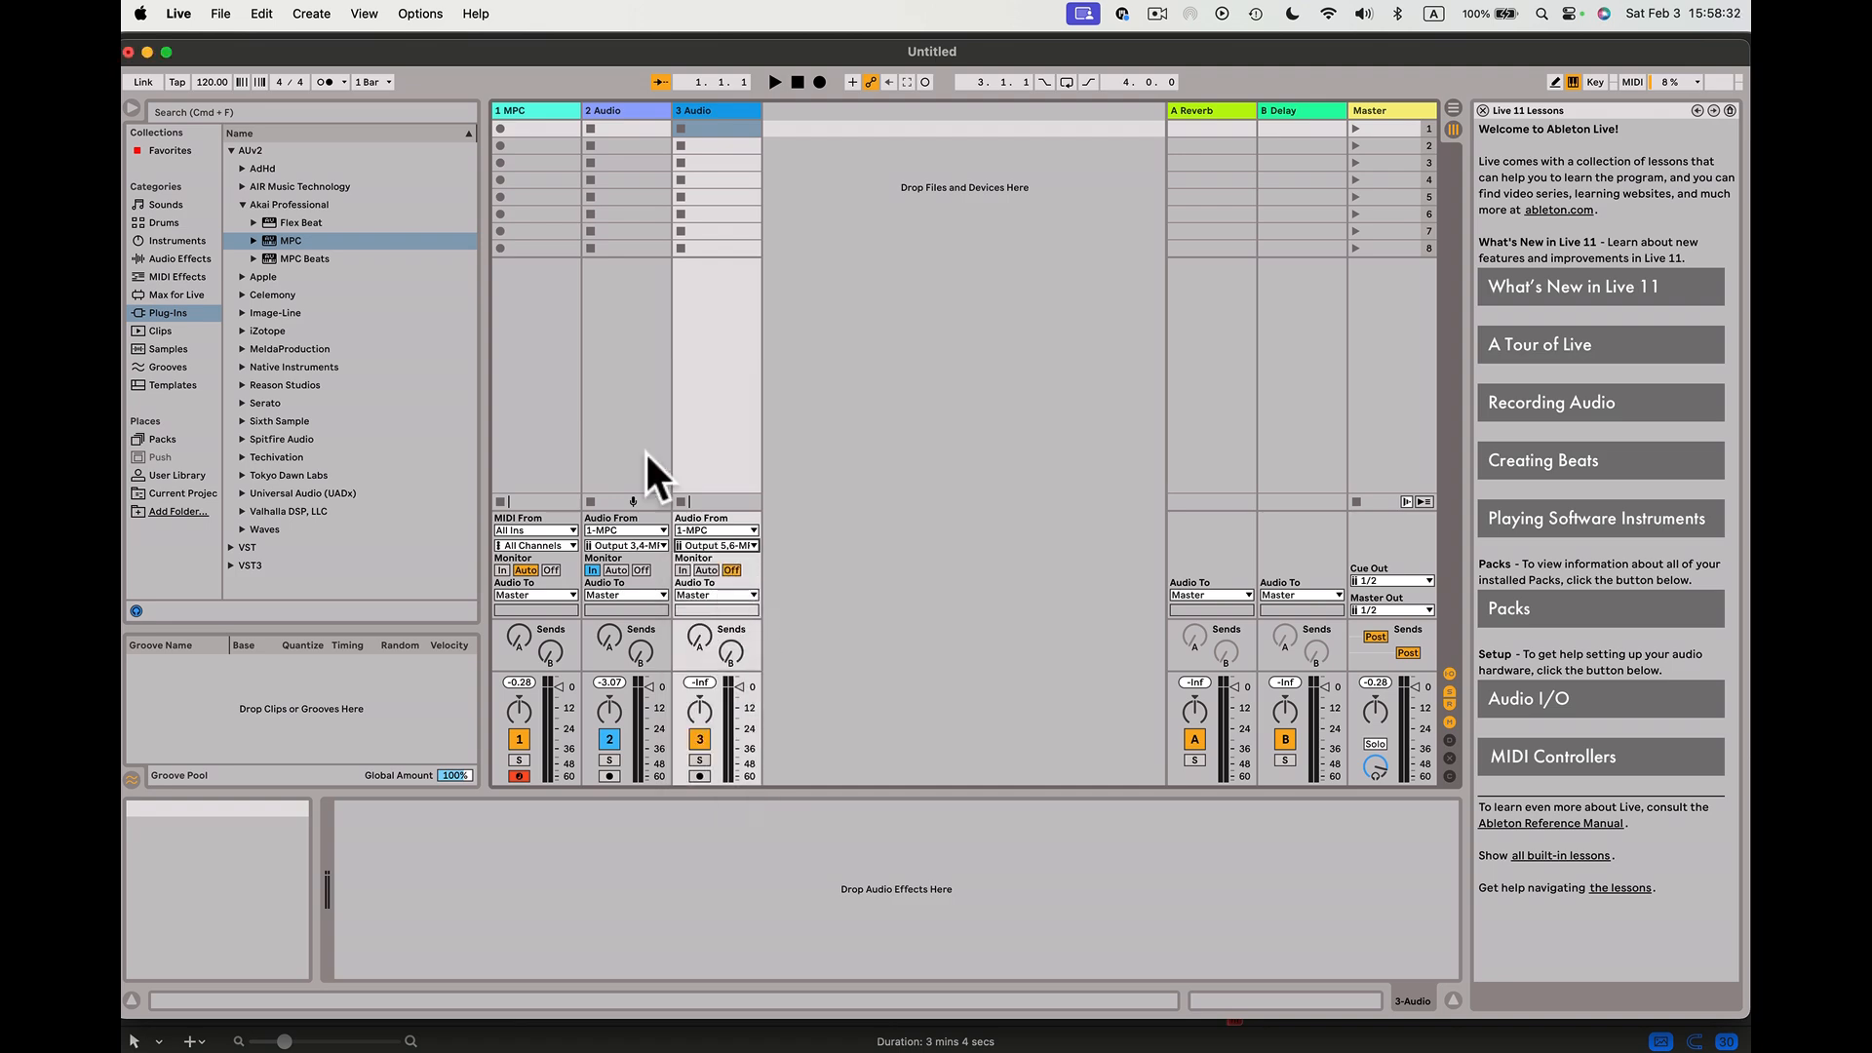
- Reopen the MPC plug-in window beside the audio tracks and audition pads A02 and A03, leaving pad A02 selected
left_click(530, 104)
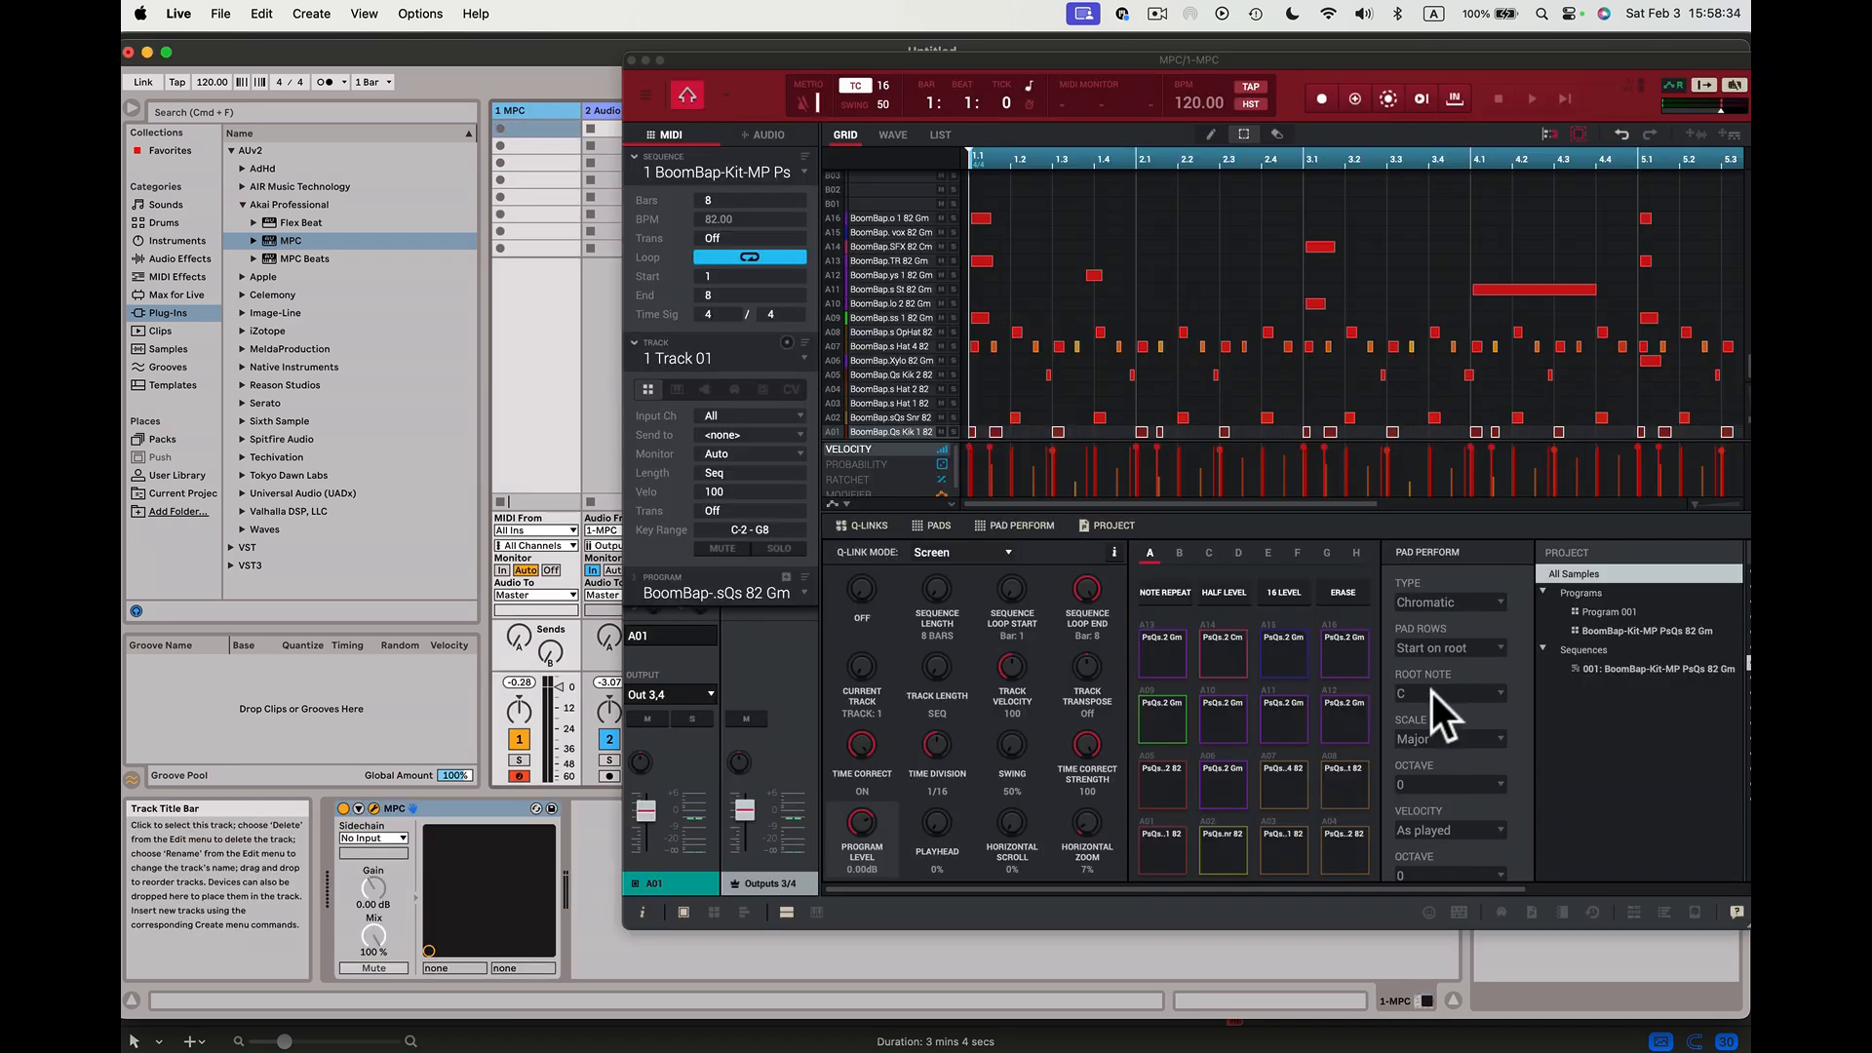
left_click(1226, 857)
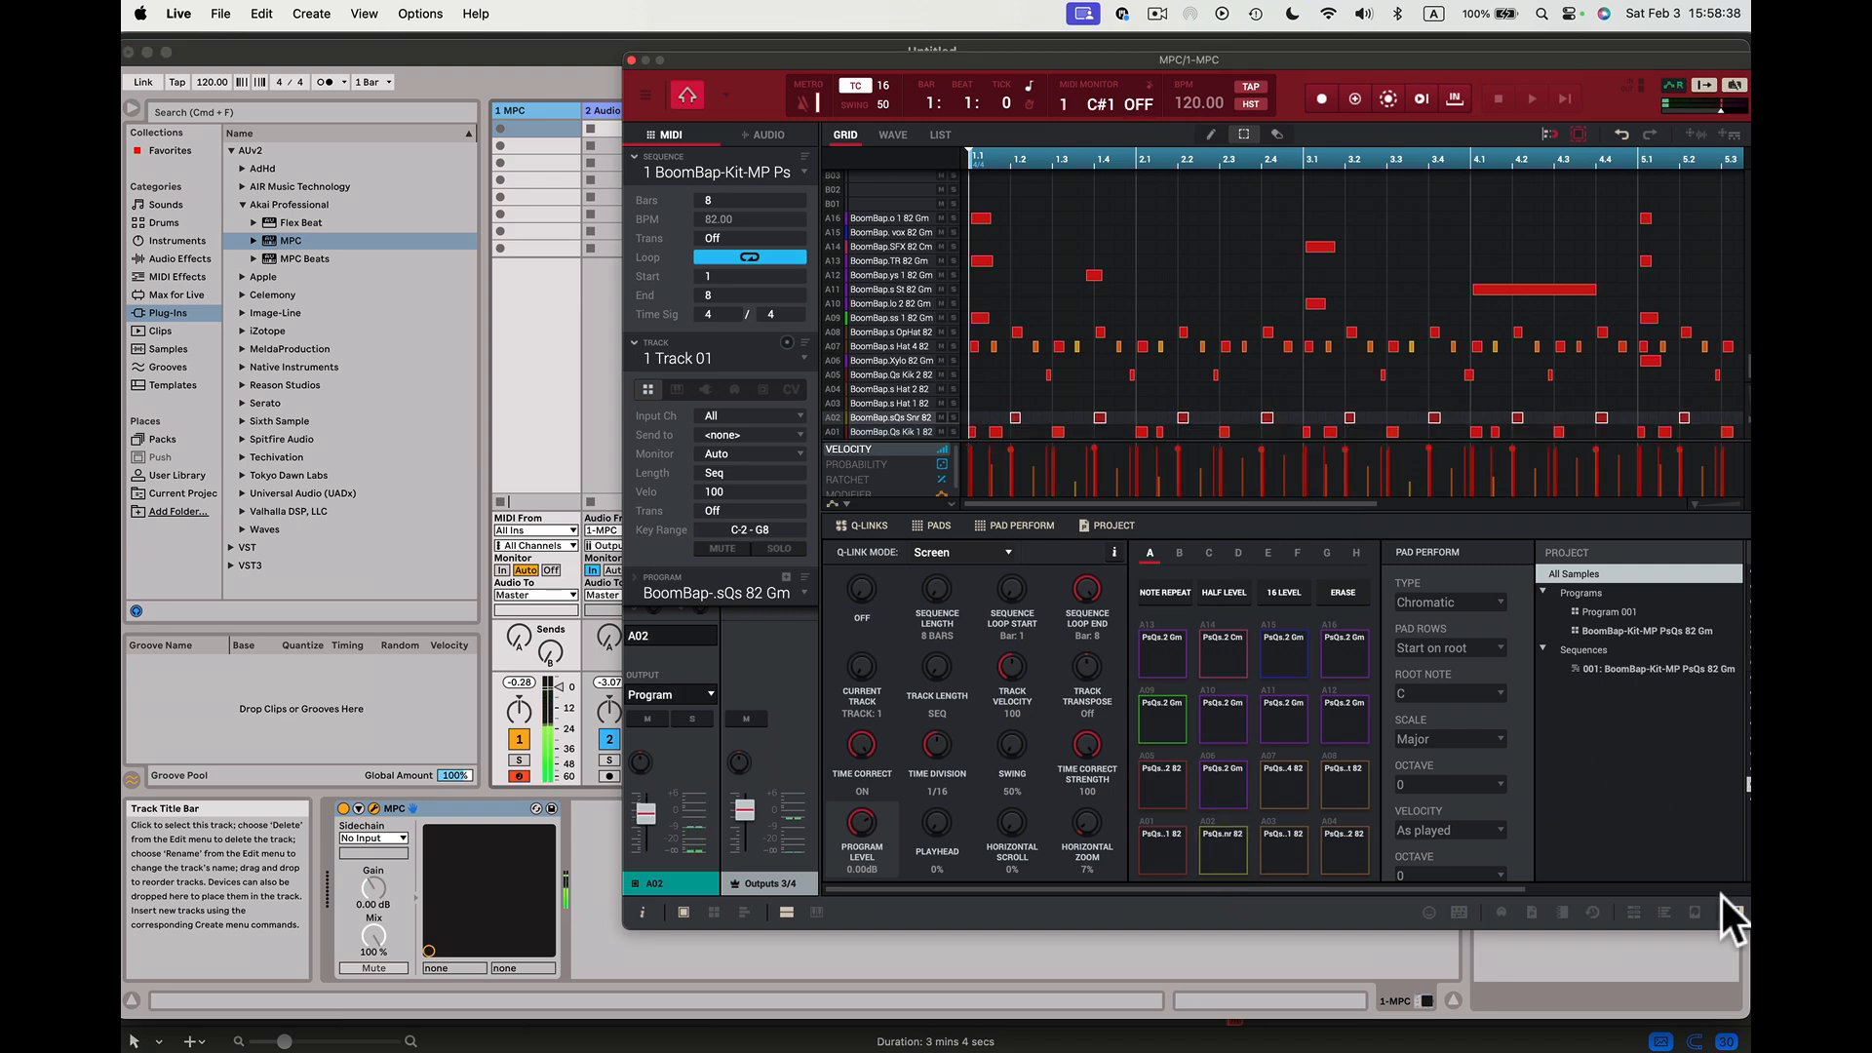
left_click_drag(1737, 909, 1444, 828)
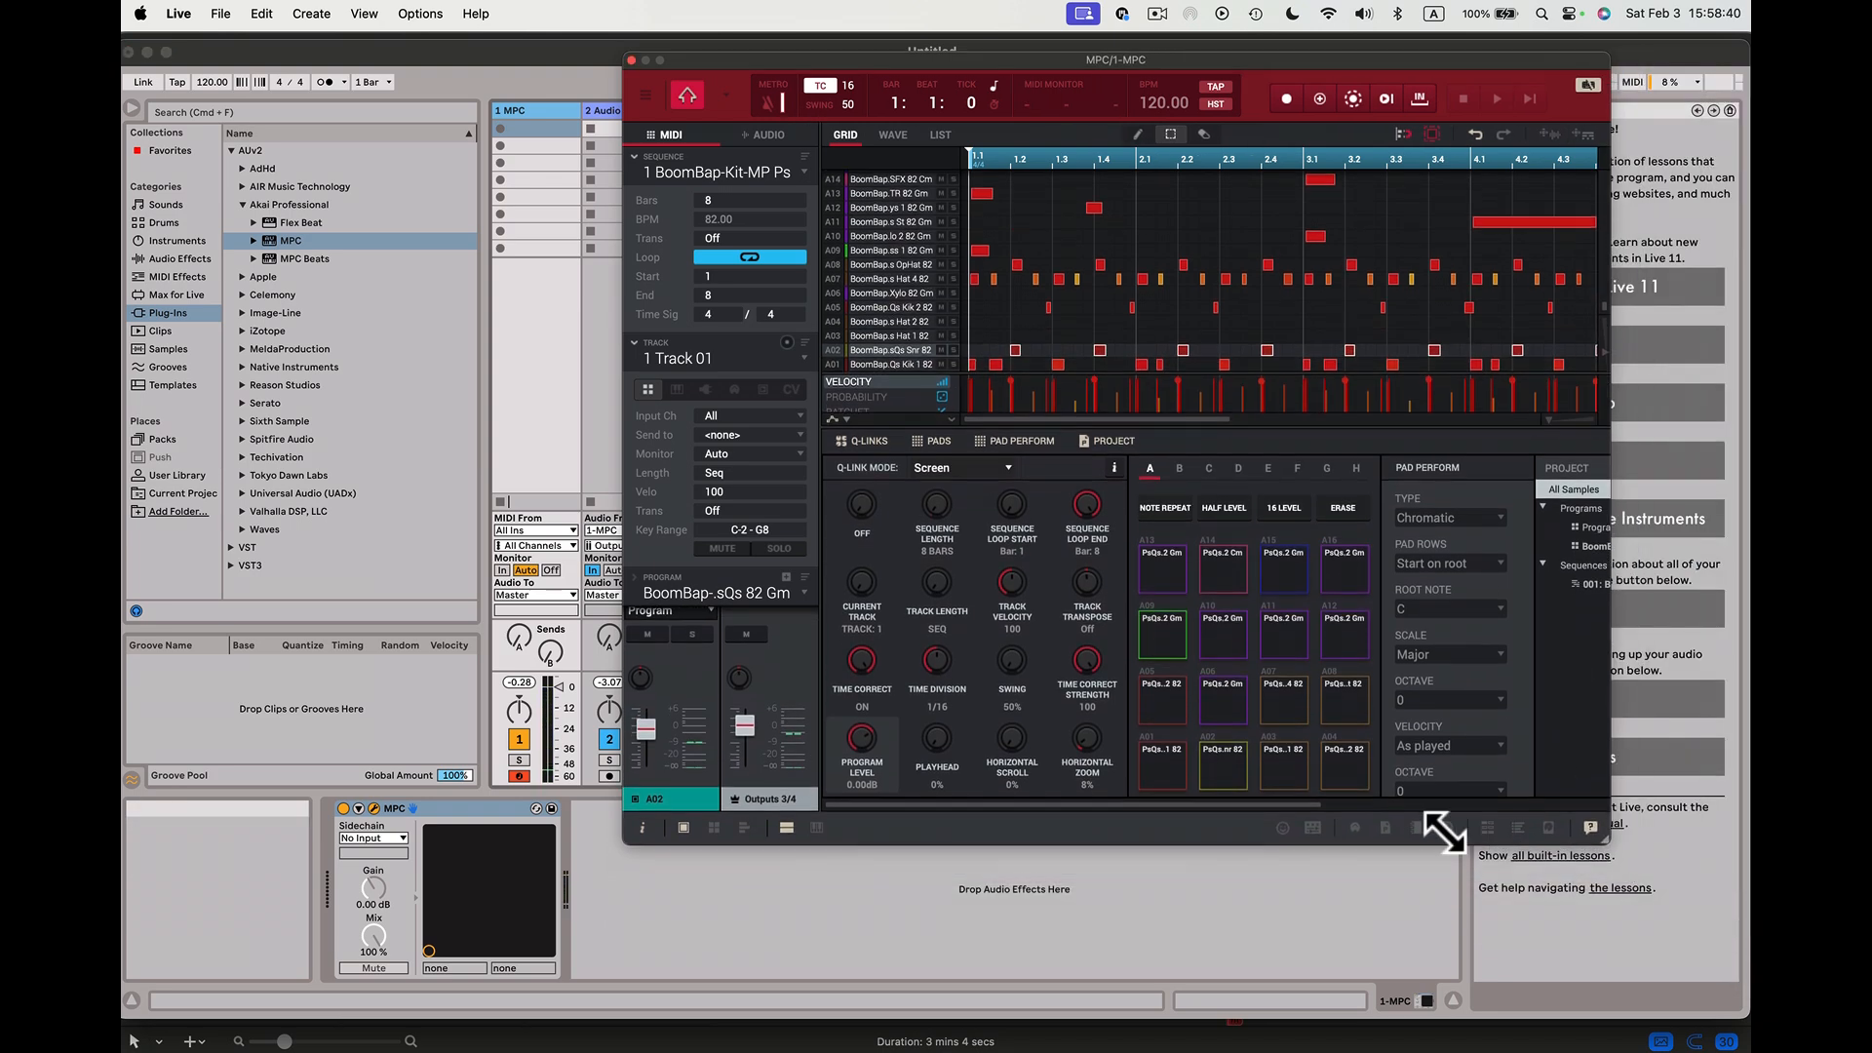
left_click_drag(911, 53, 1096, 84)
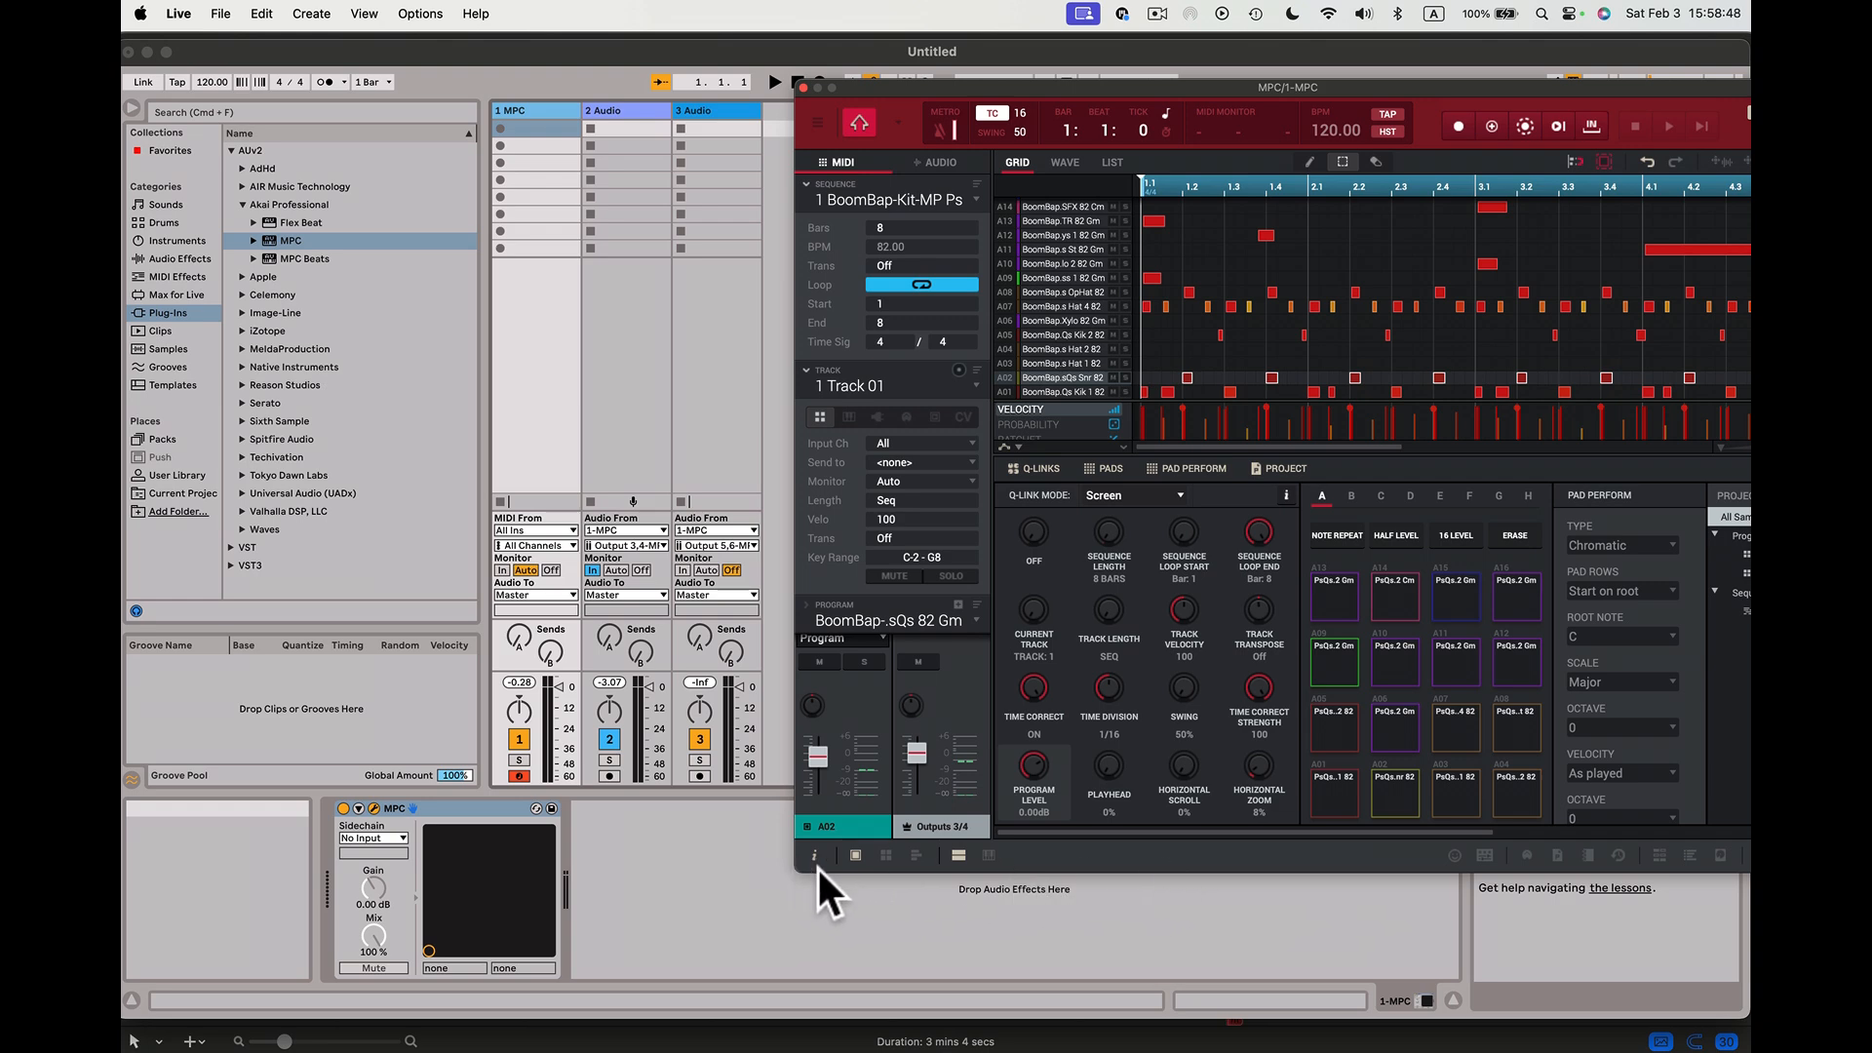
left_click(1459, 795)
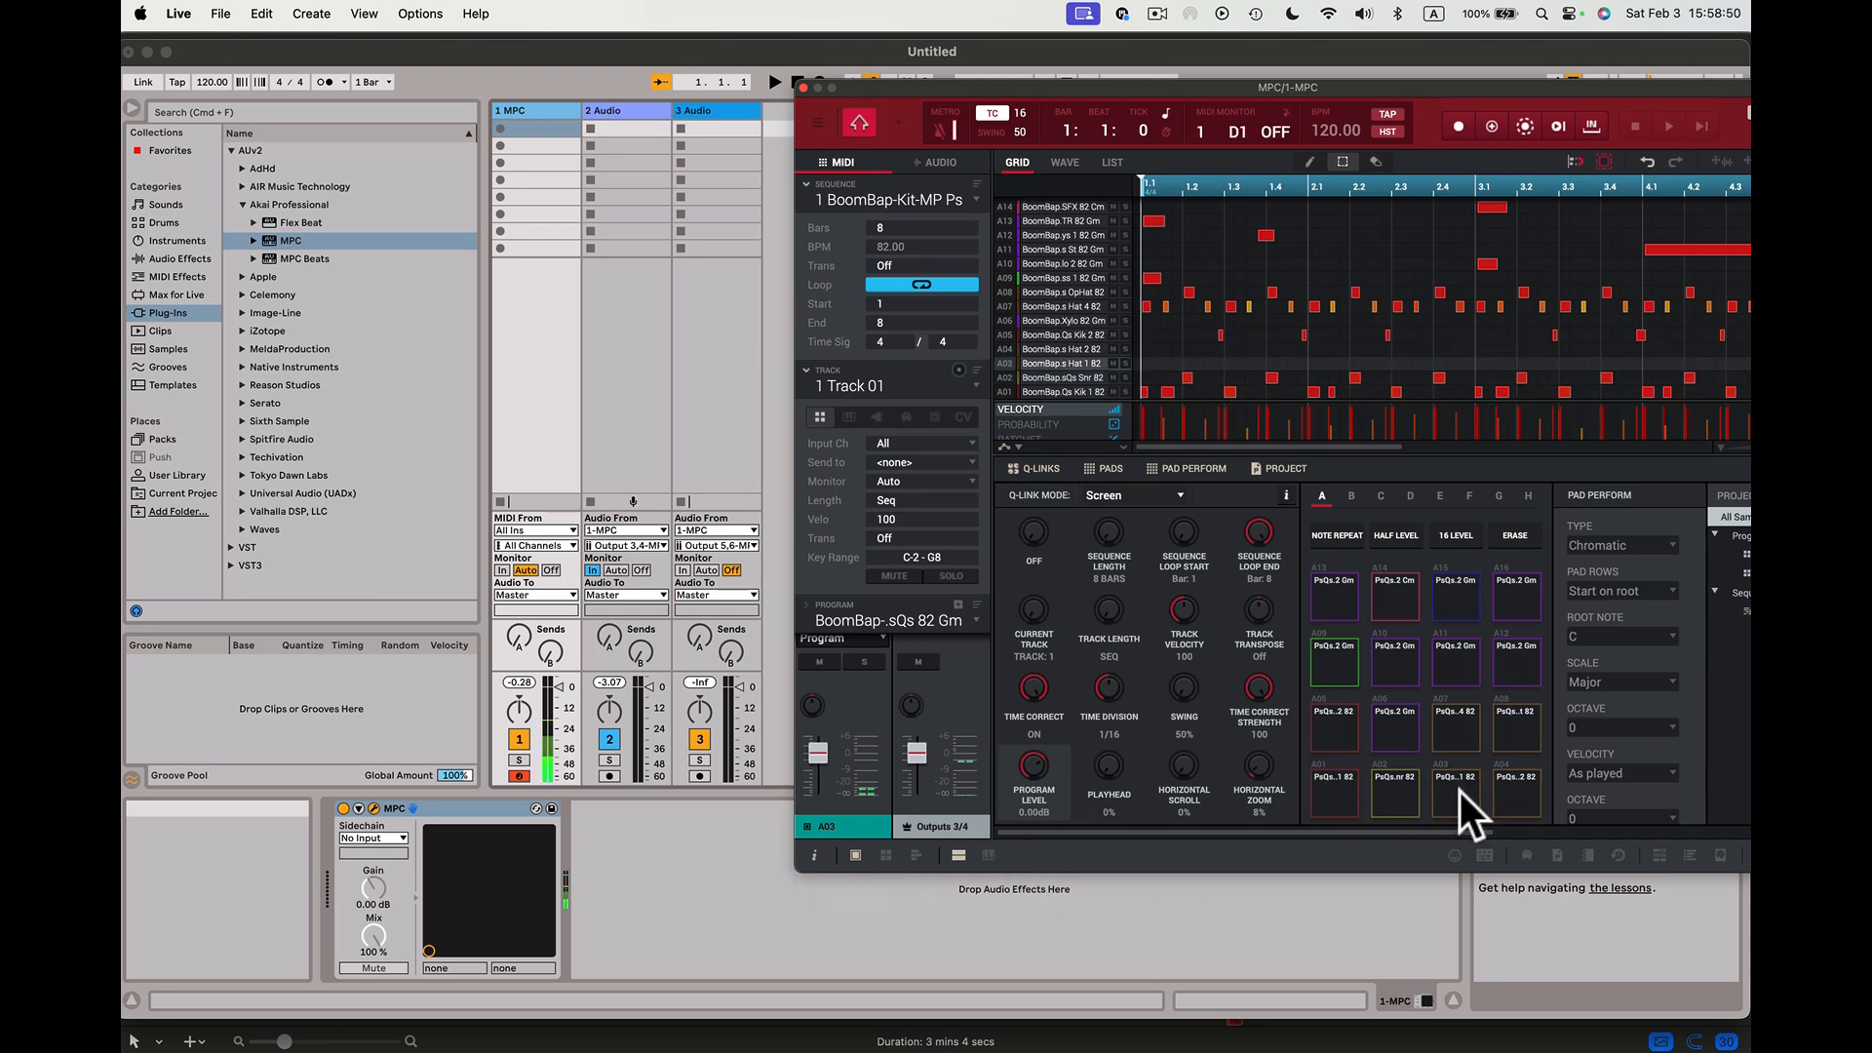
left_click(1400, 815)
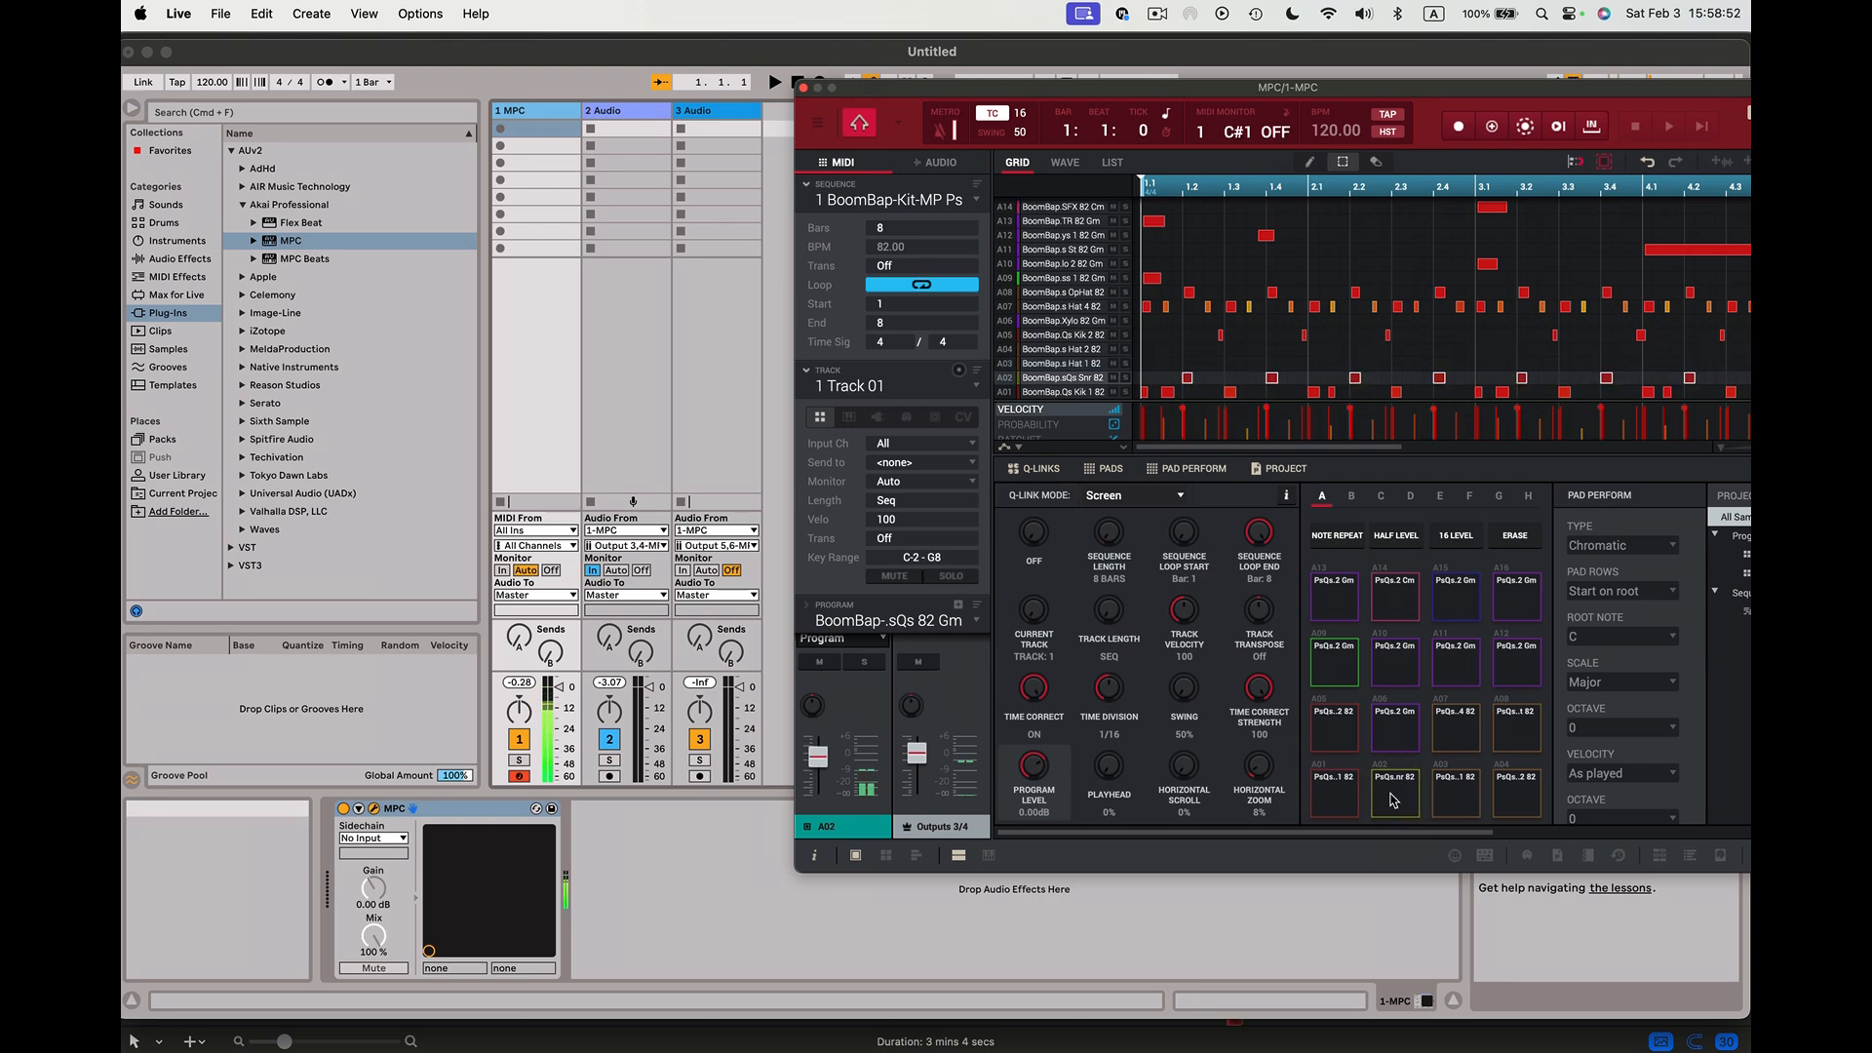
- Enlarge the MPC window to show the pad output settings and route pad A02 to stereo output Out 5,6
left_click_drag(1320, 85, 1262, 38)
left_click_drag(1716, 822, 1727, 924)
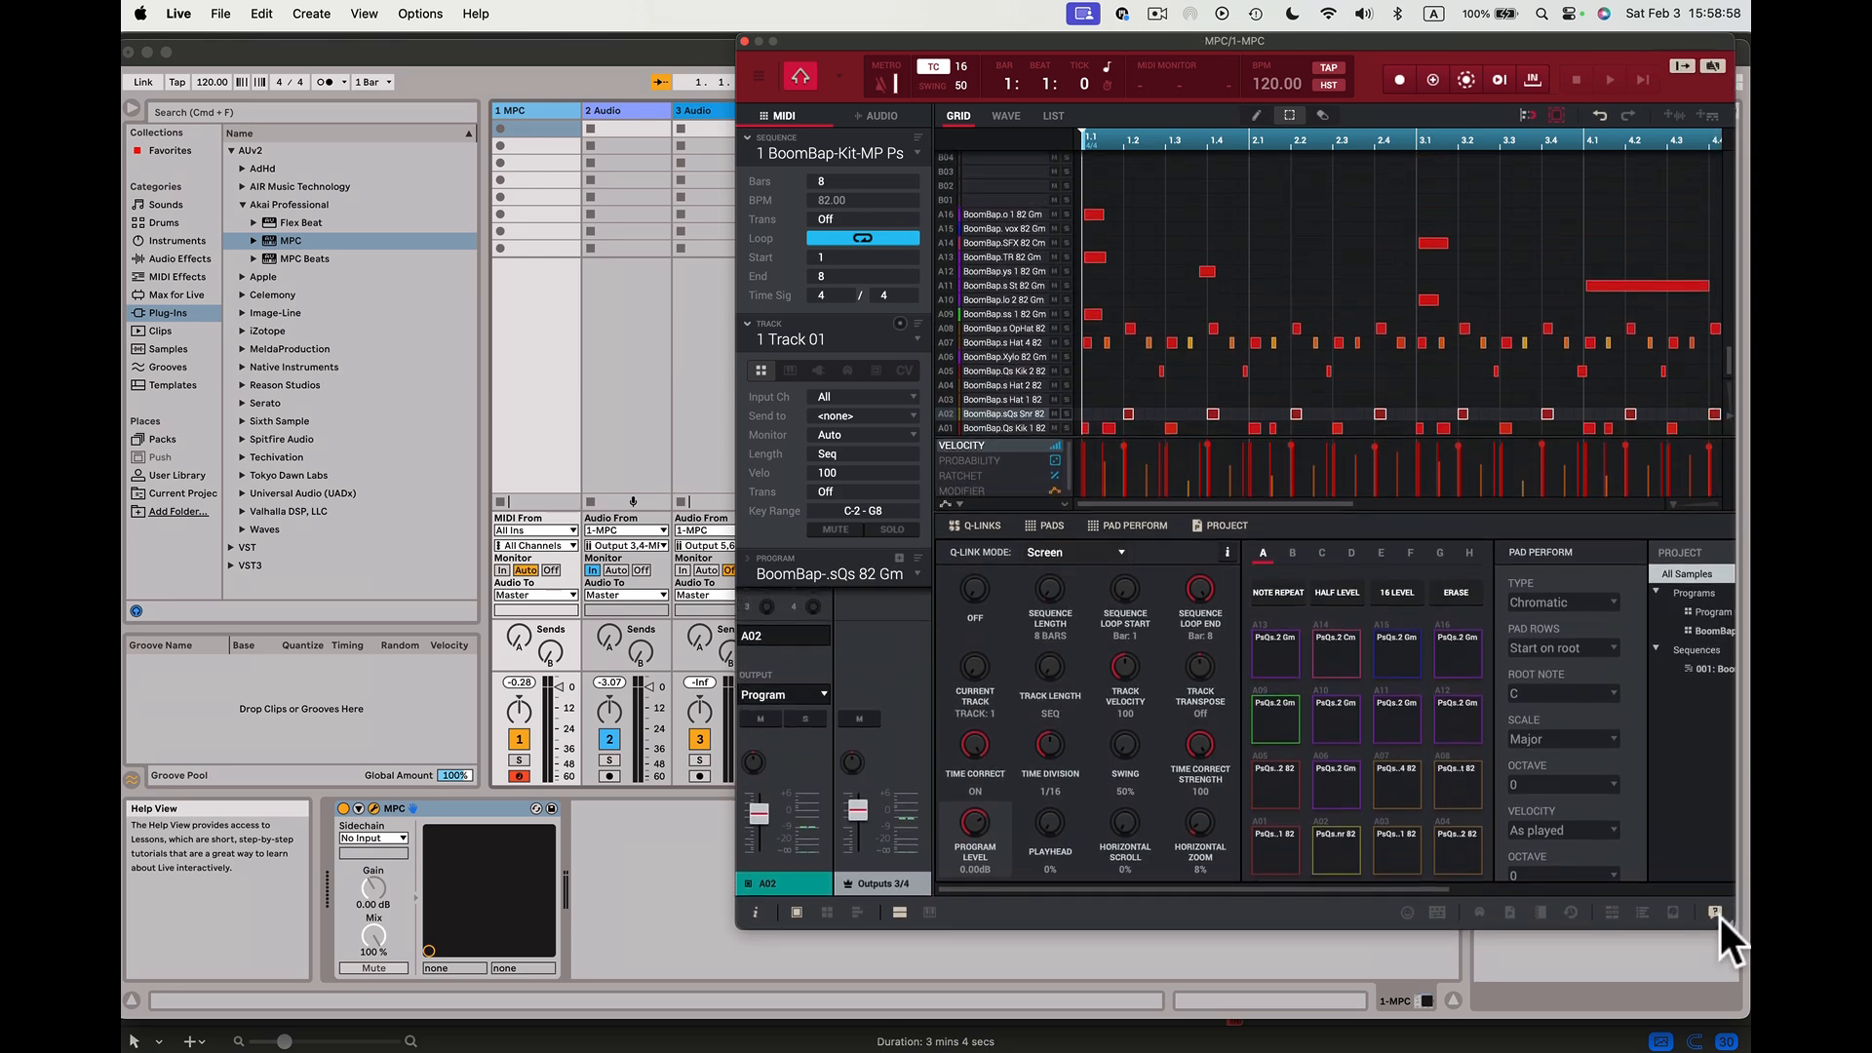
left_click(823, 689)
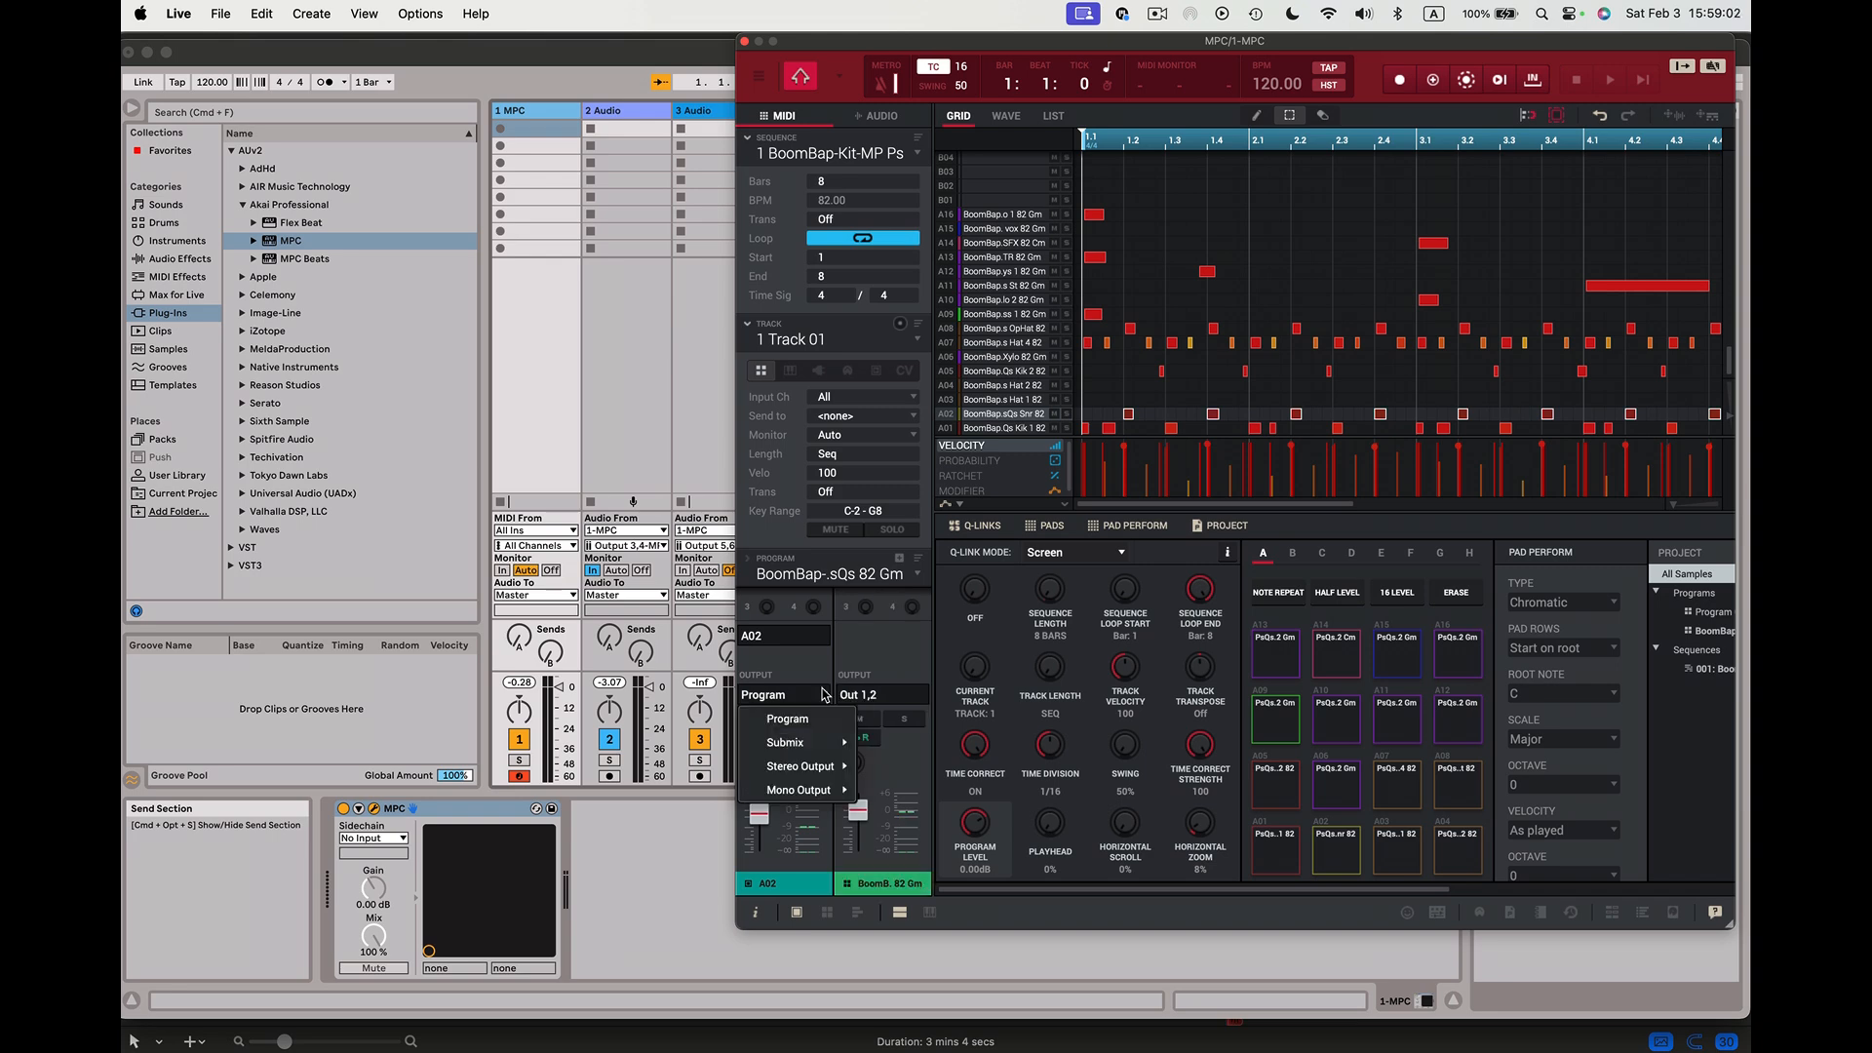
mouse_move(808, 764)
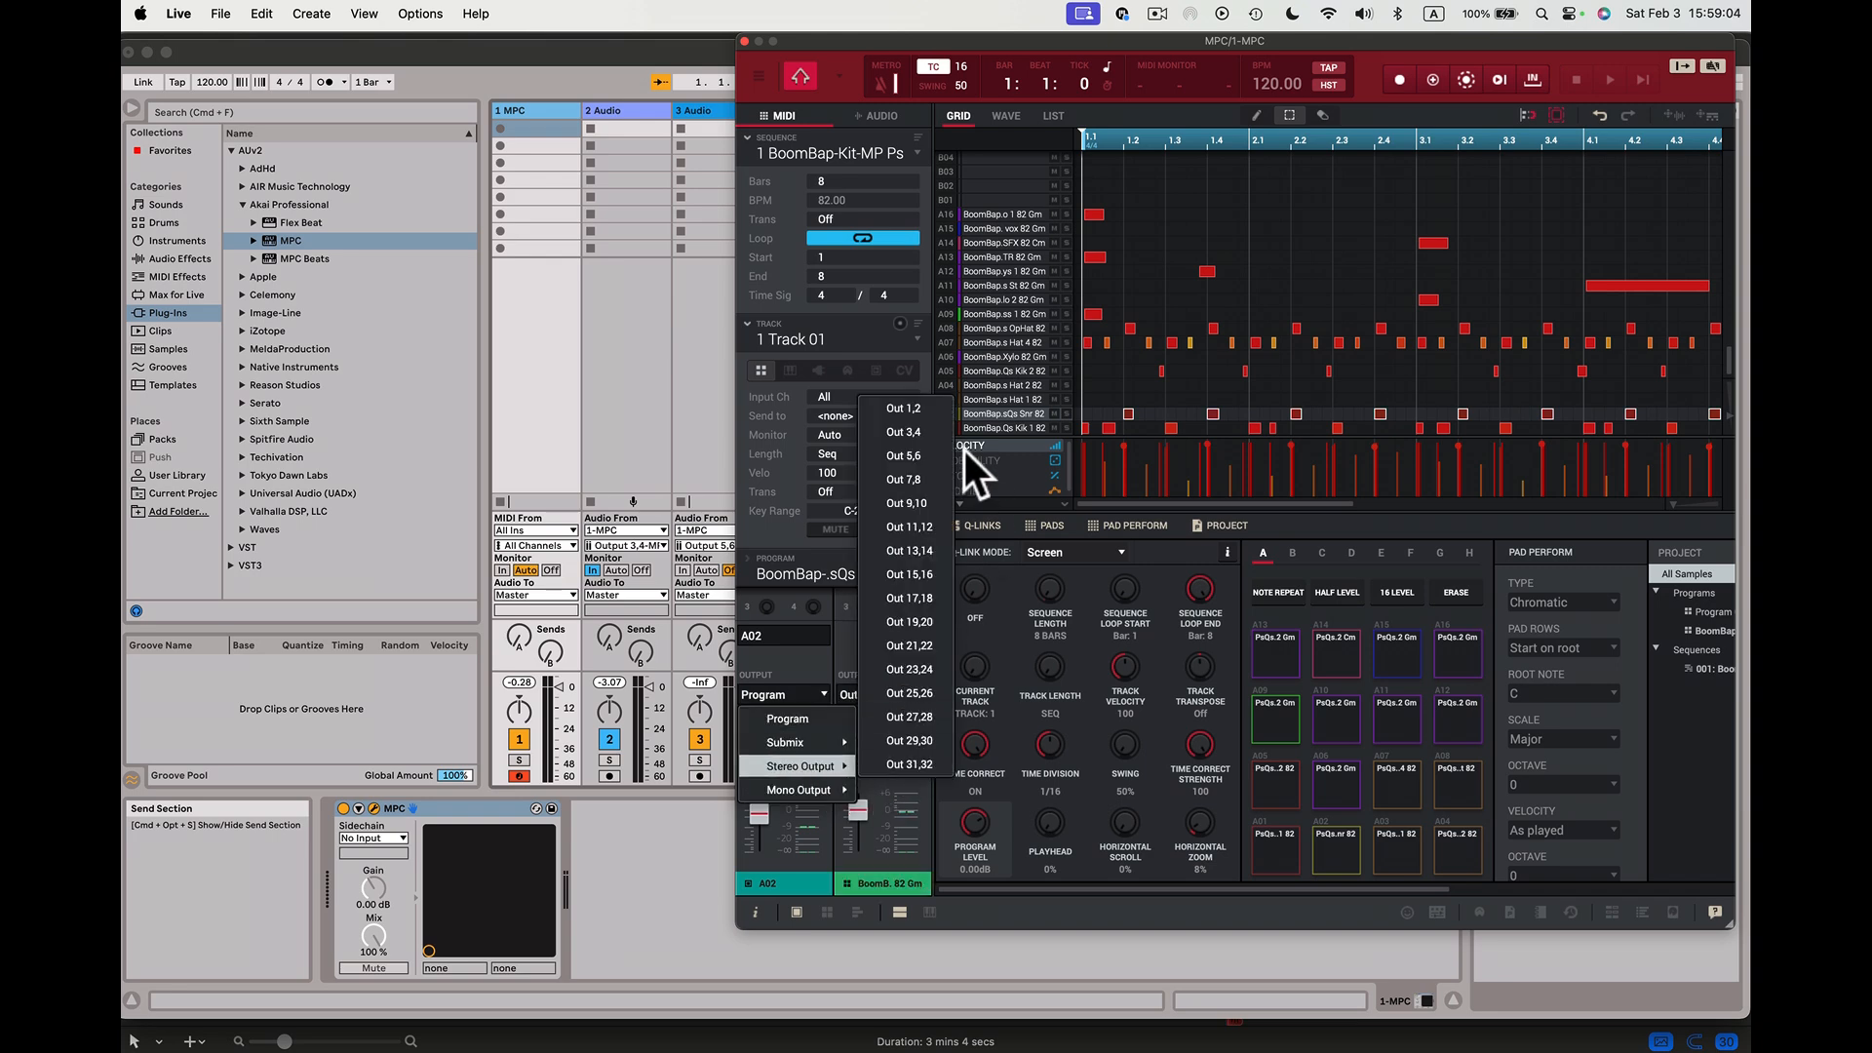
left_click(920, 455)
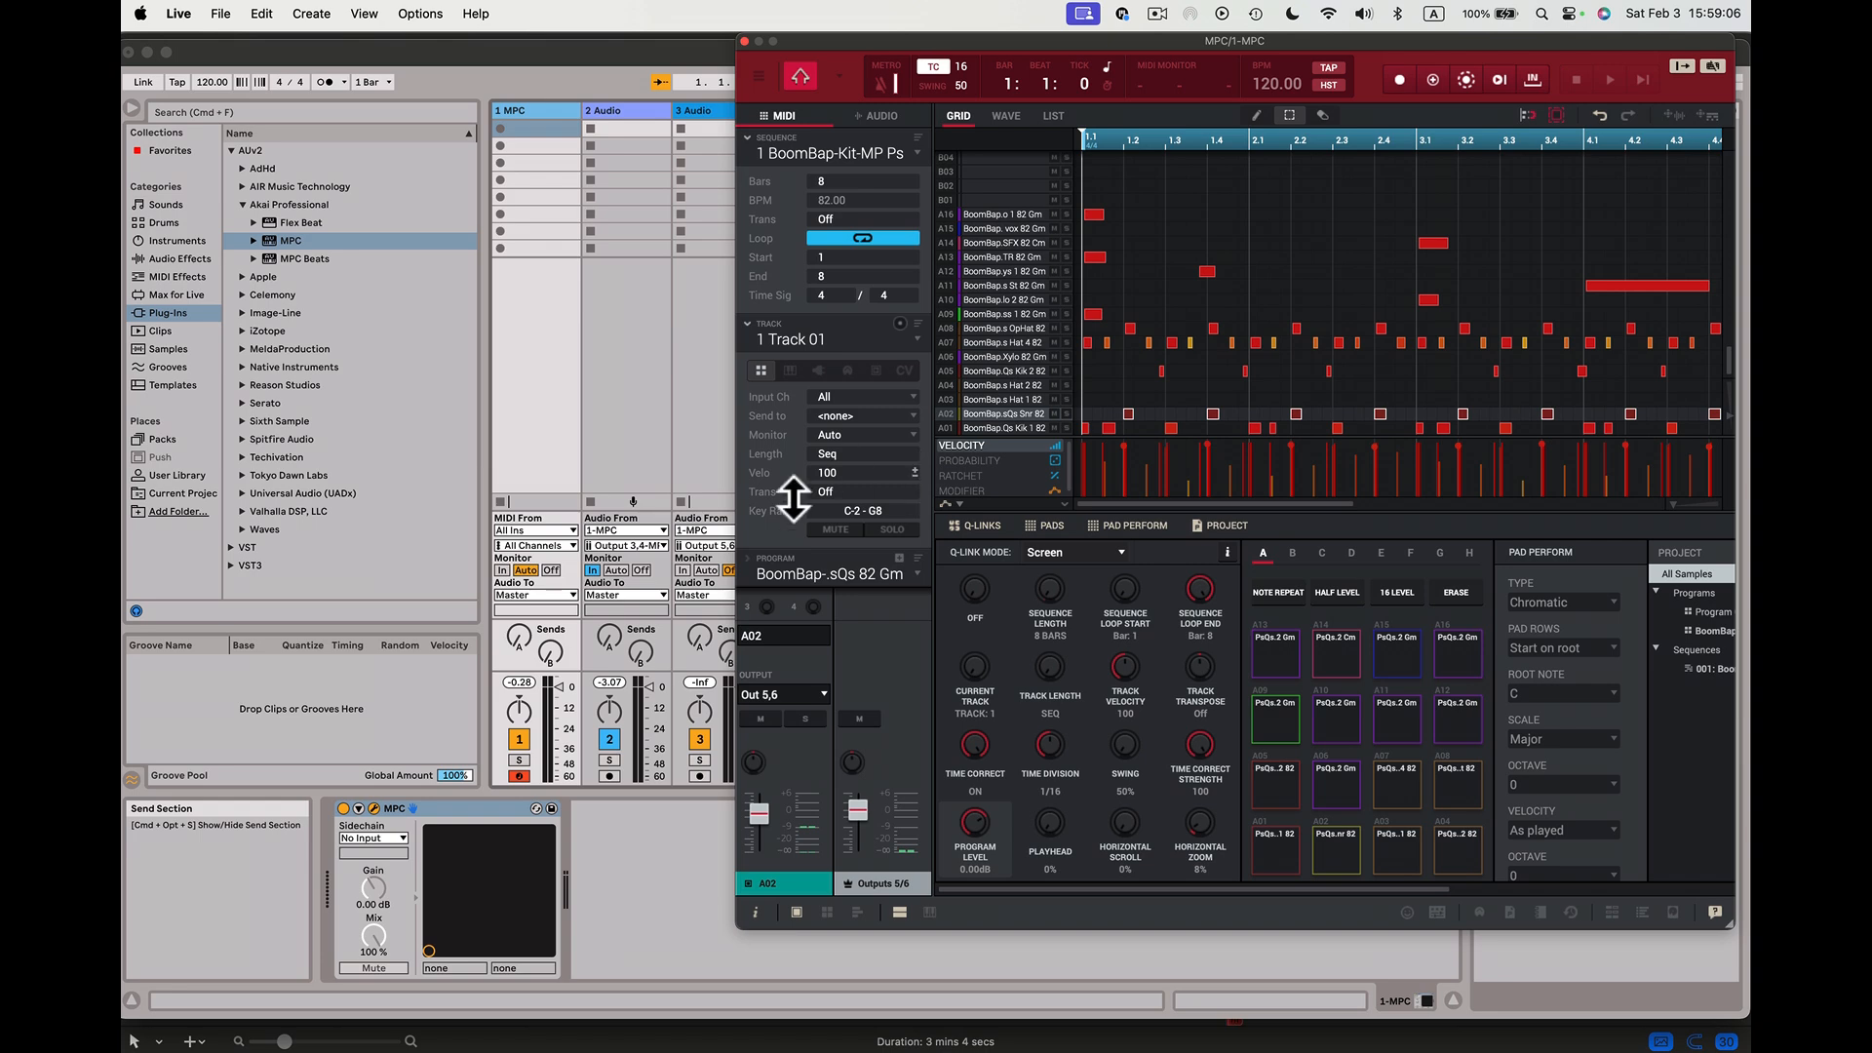
- Set monitoring on the 3 Audio track to In and audition pads A03, A02 and A01 to compare their routing
left_click(681, 571)
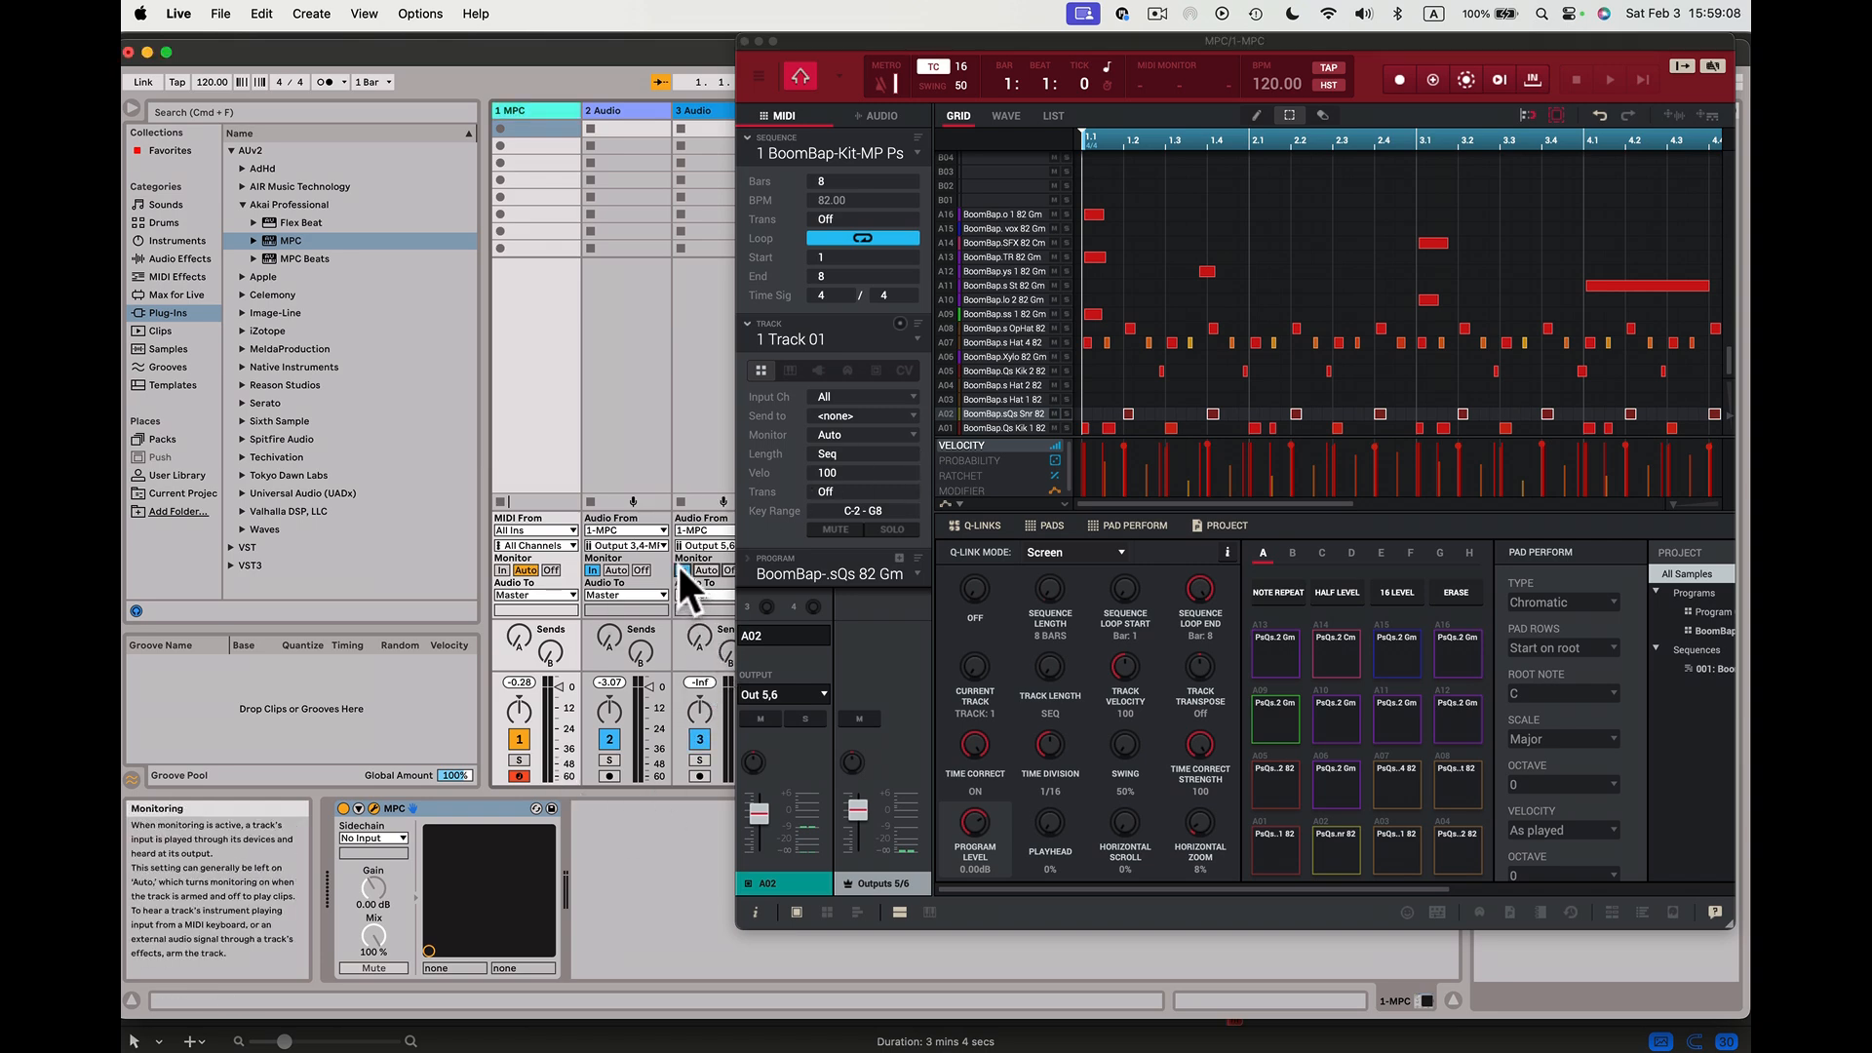
left_click(1388, 856)
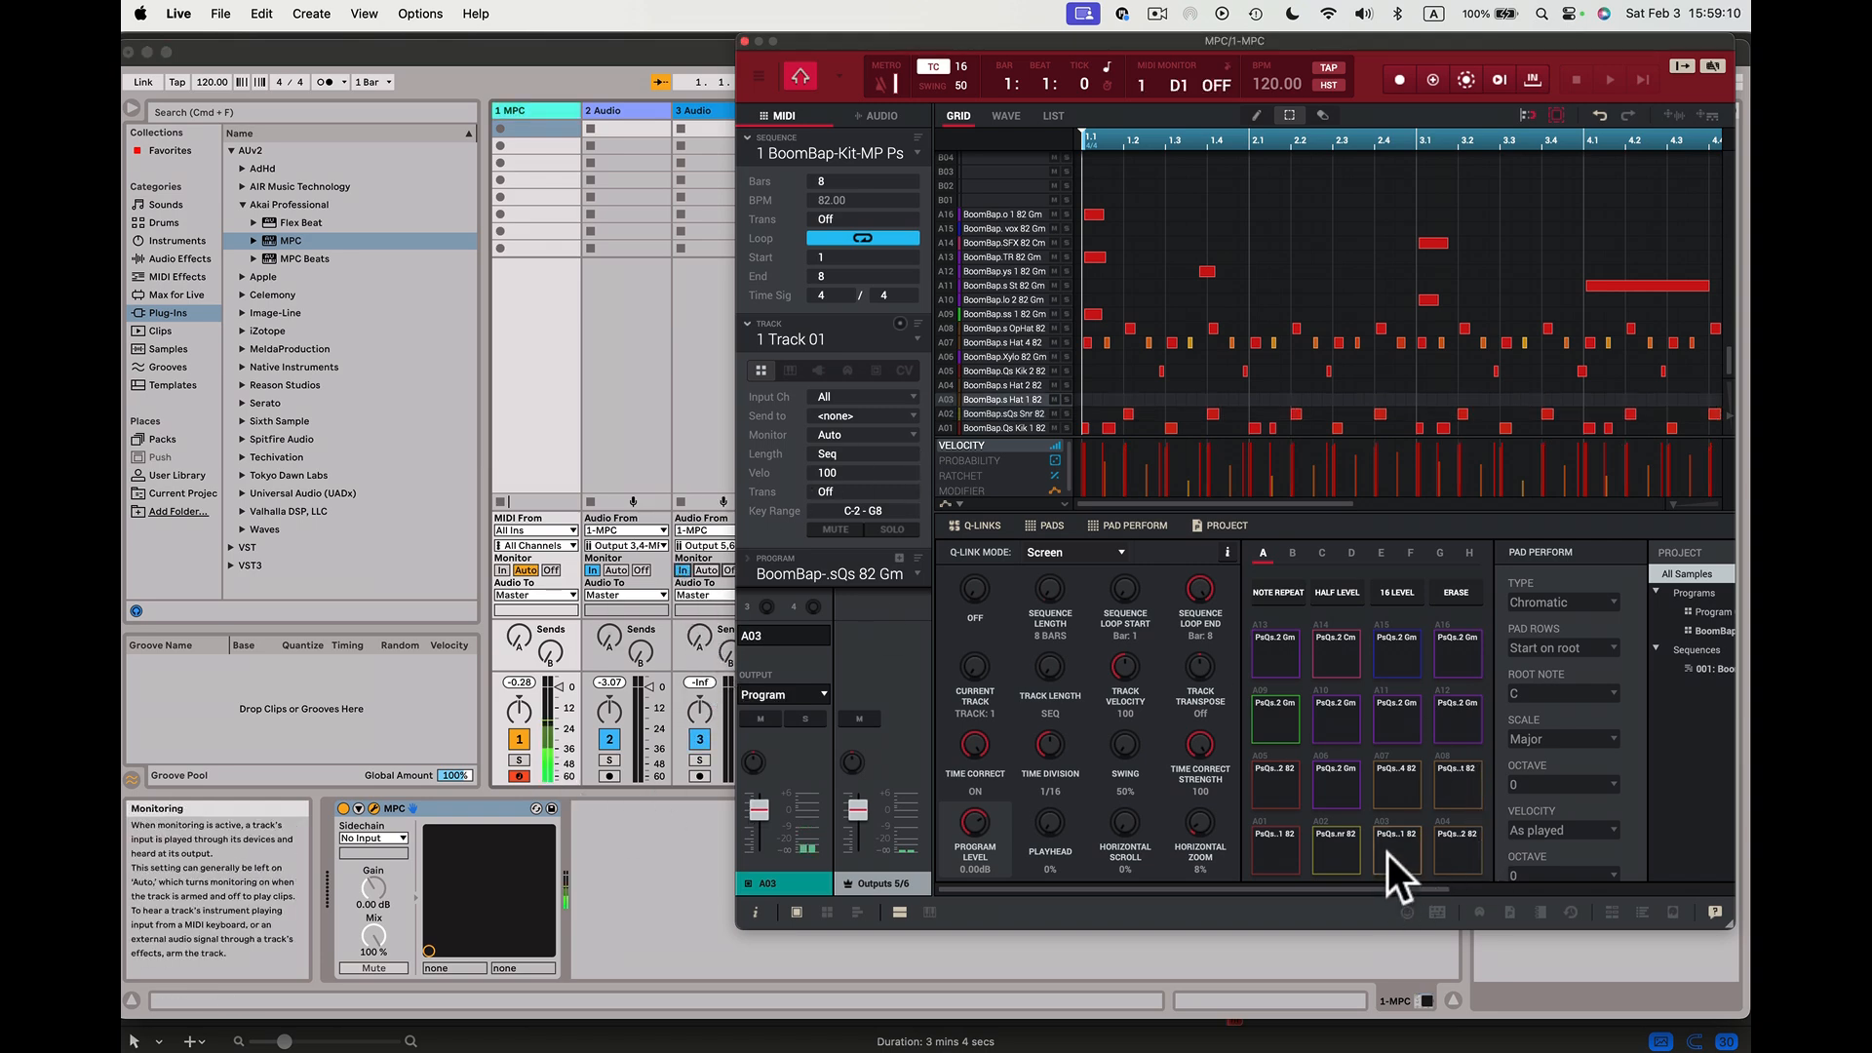
left_click(1334, 851)
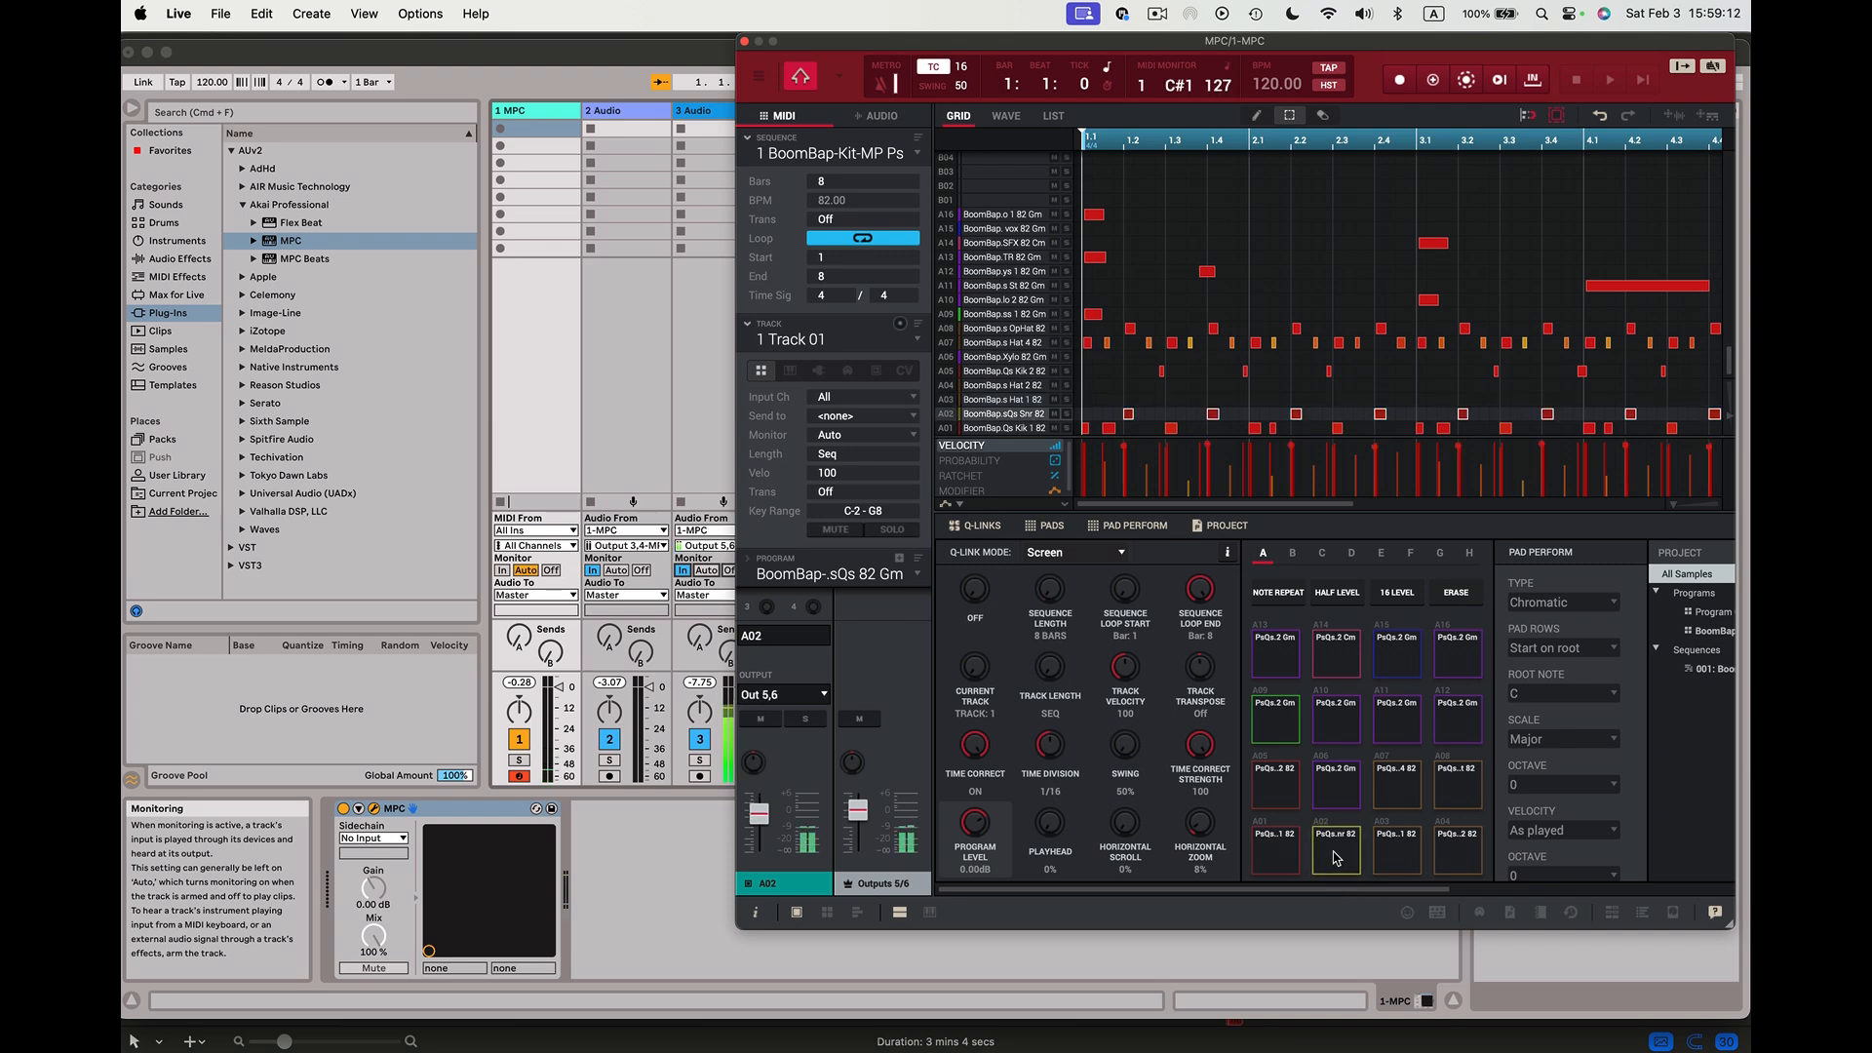
left_click(1280, 850)
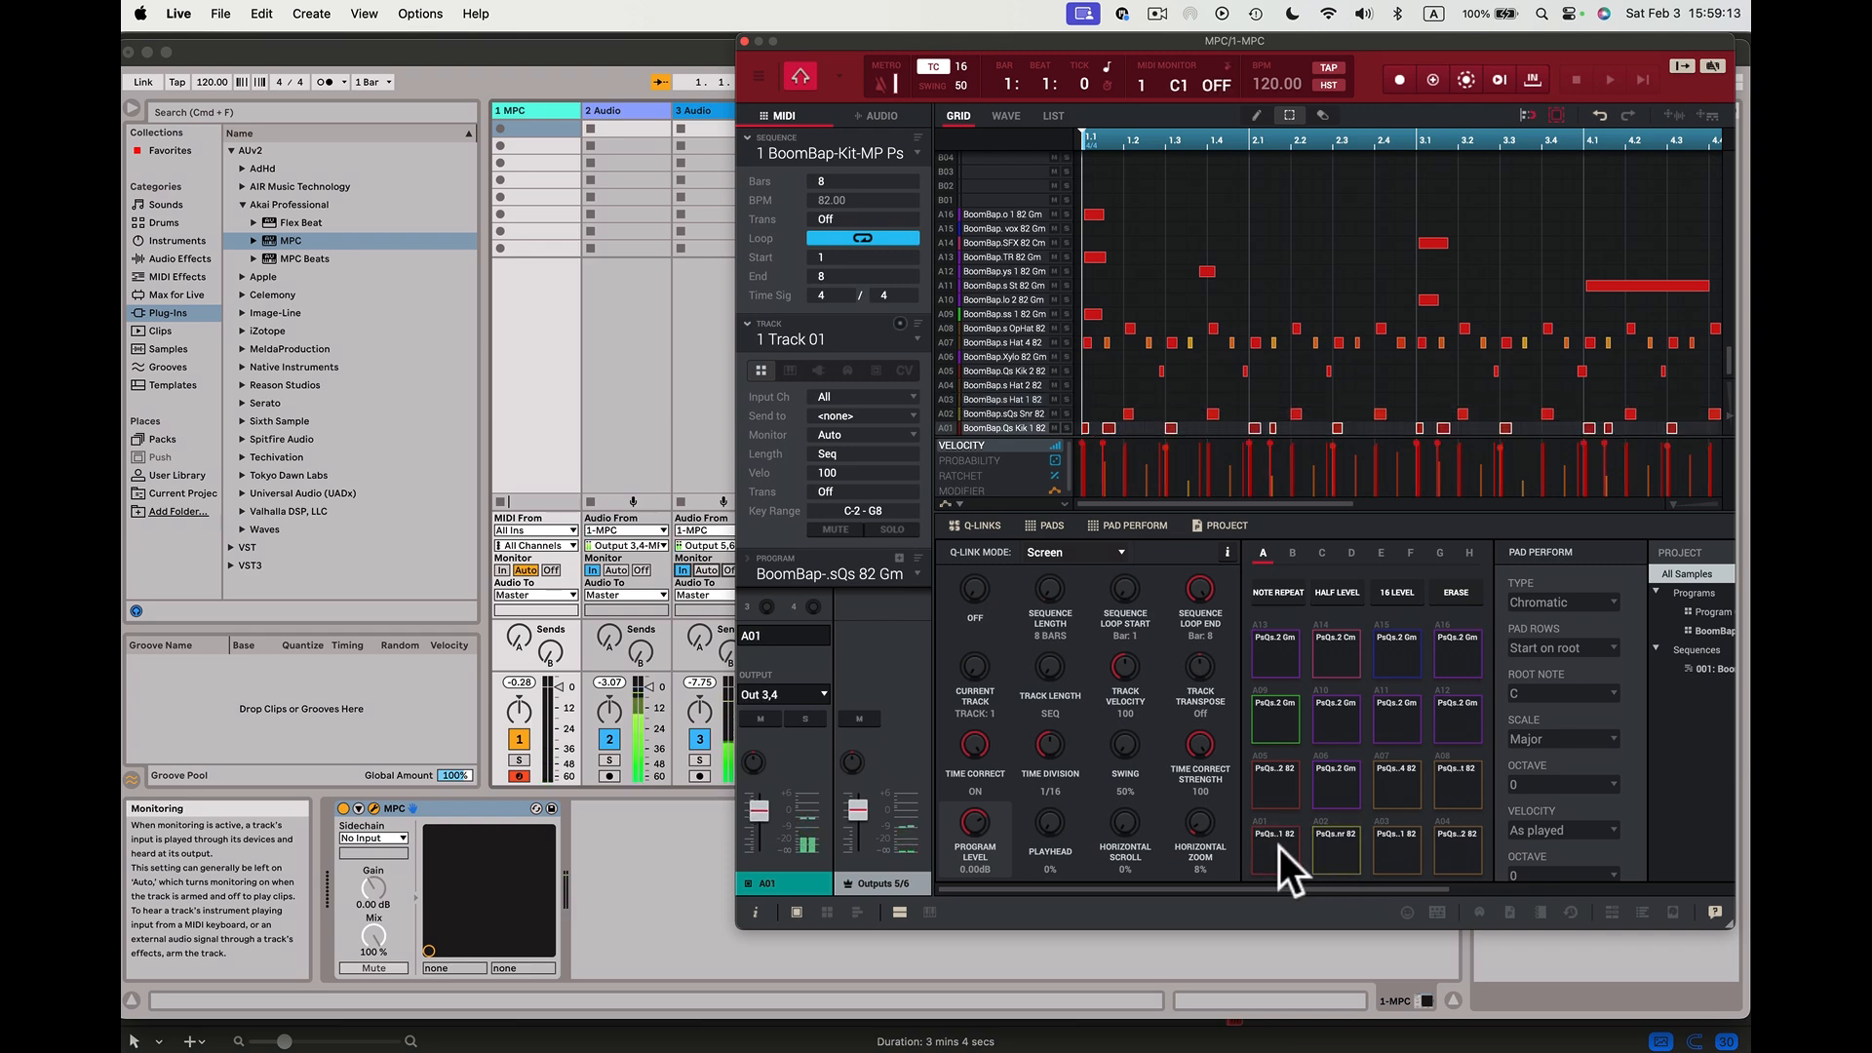
left_click(1332, 849)
- Rearrange the windows to uncover the mixer and add audio tracks with the same routing as 3 Audio, up to 16 Audio
left_click_drag(1426, 49, 1634, 109)
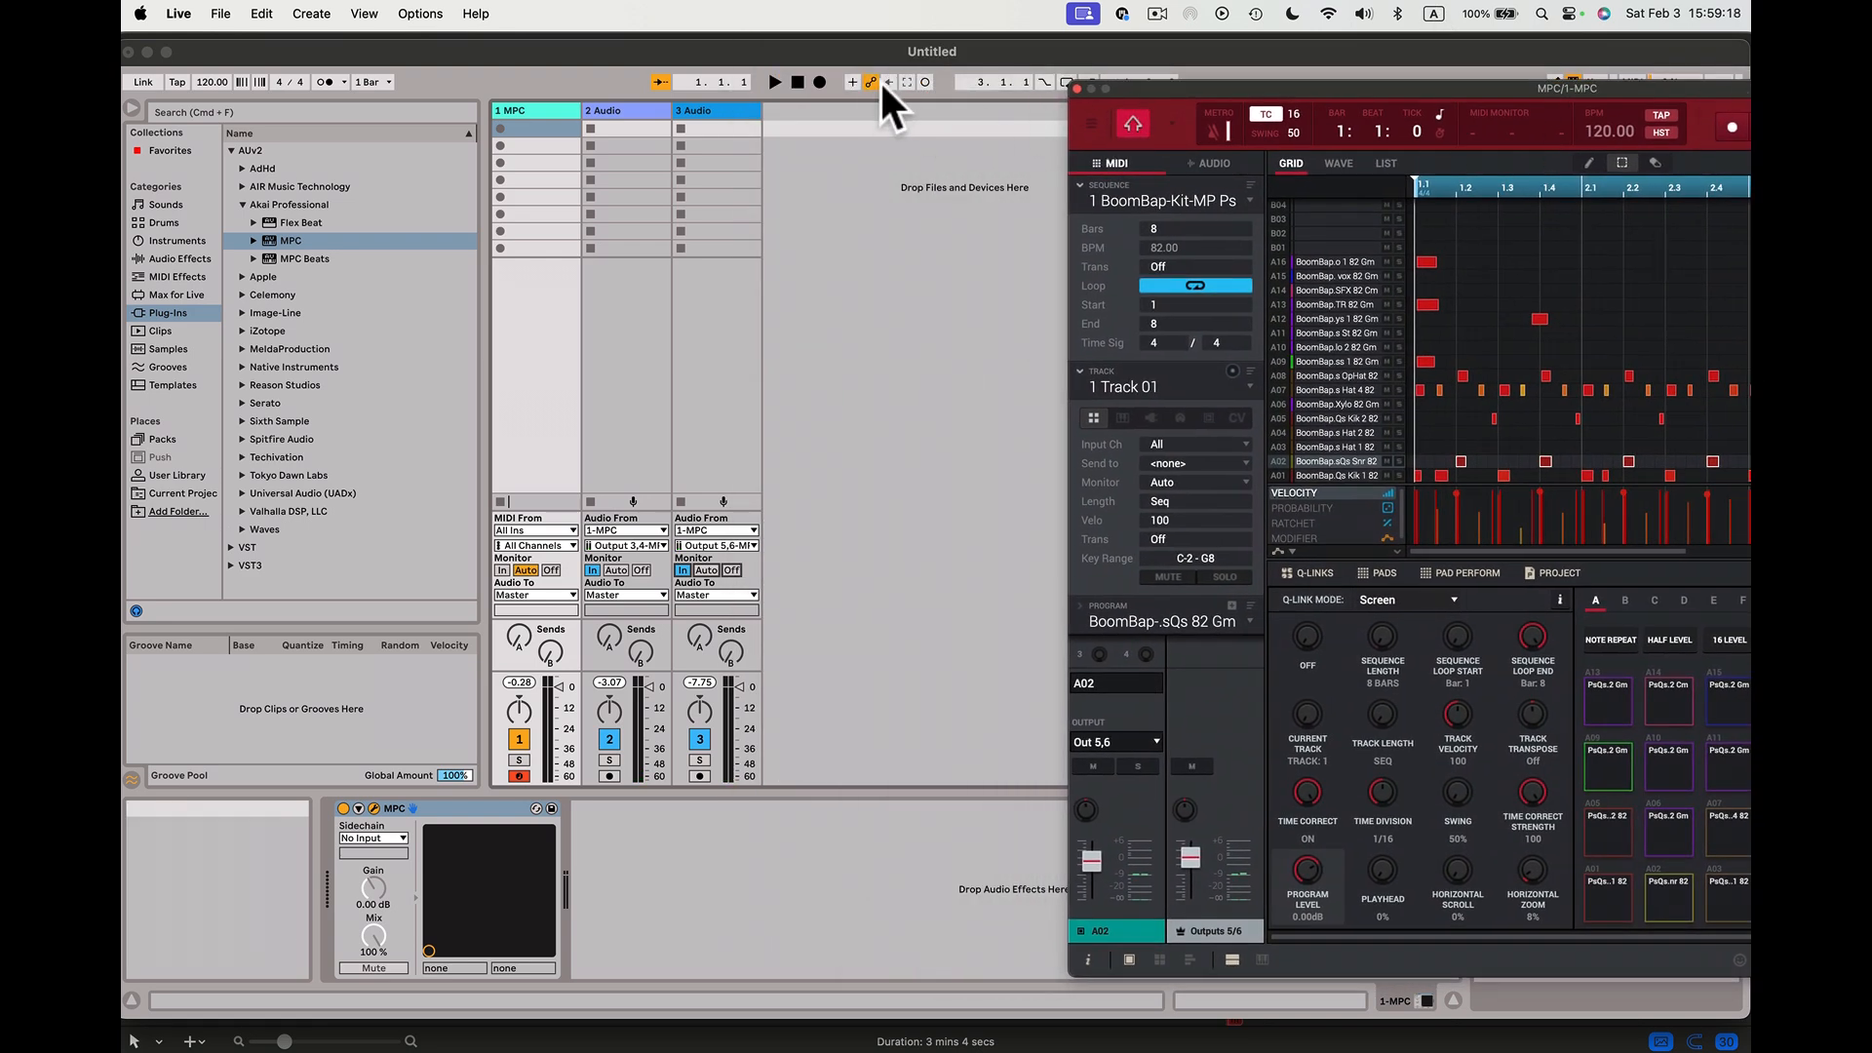
left_click_drag(898, 43, 658, 49)
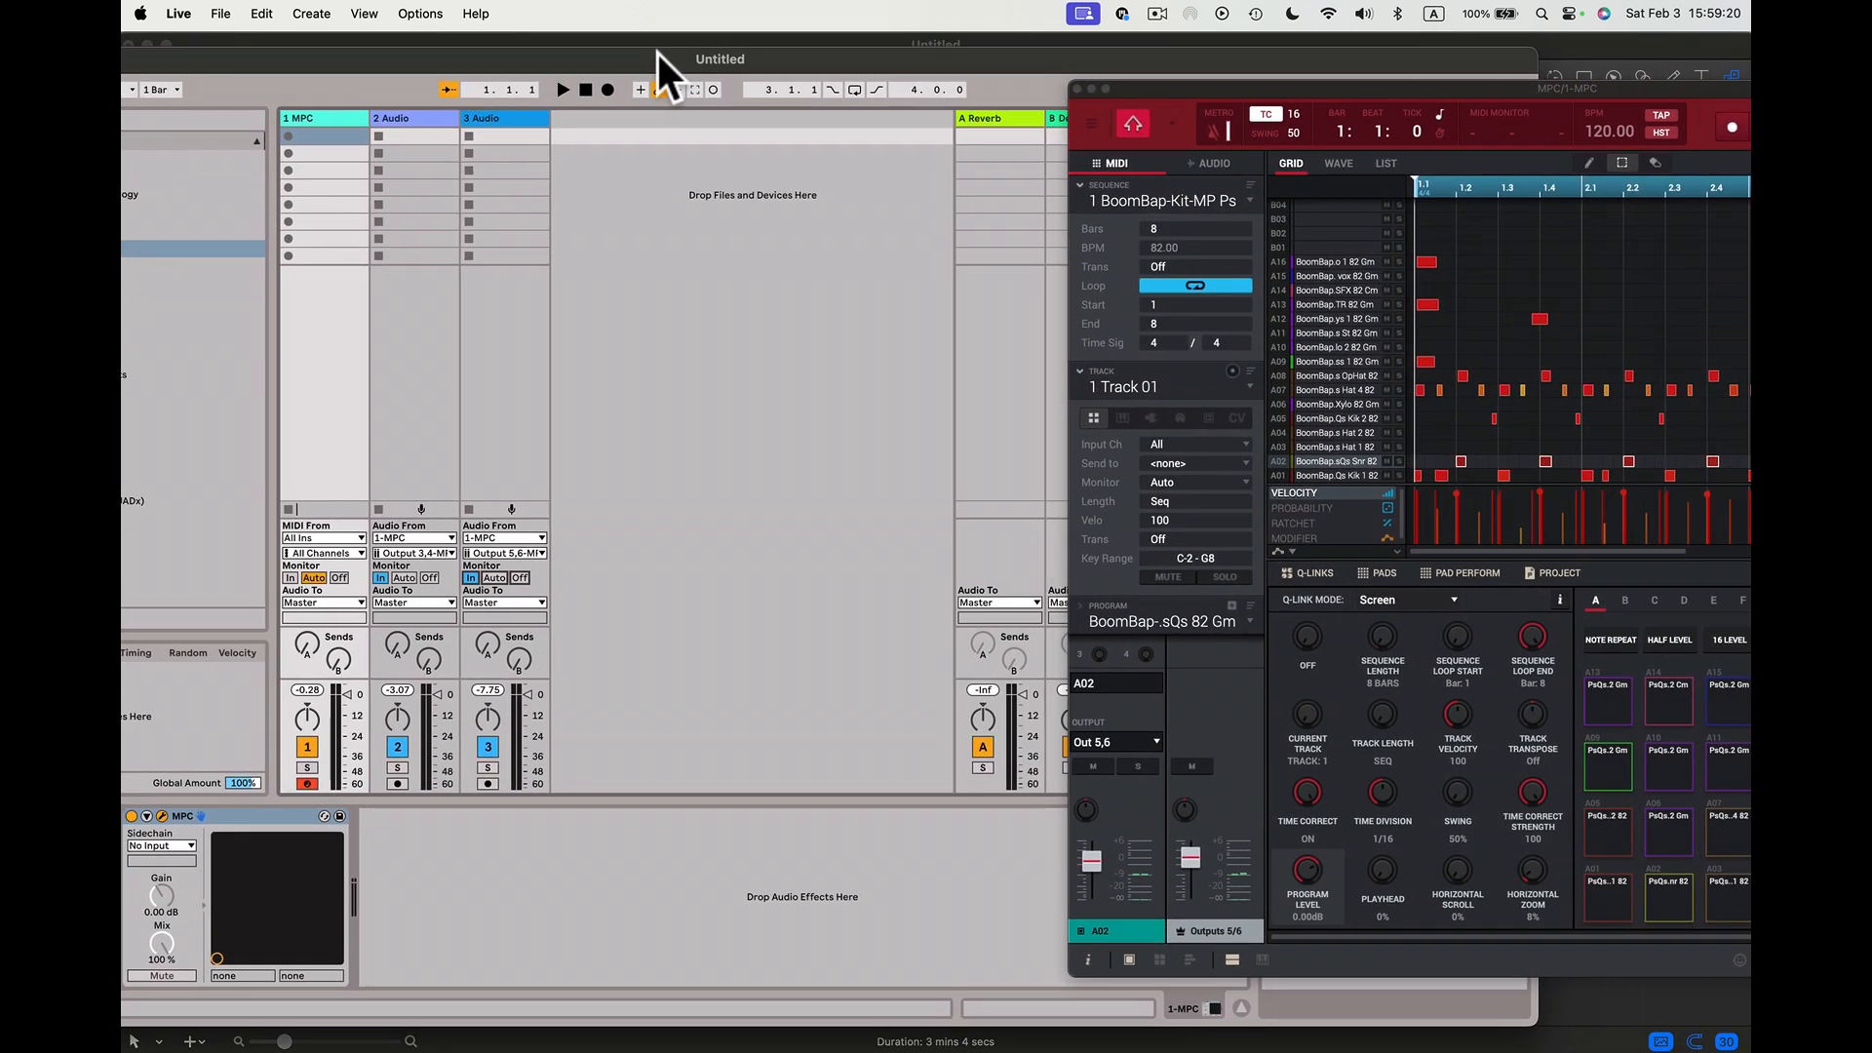
left_click(493, 113)
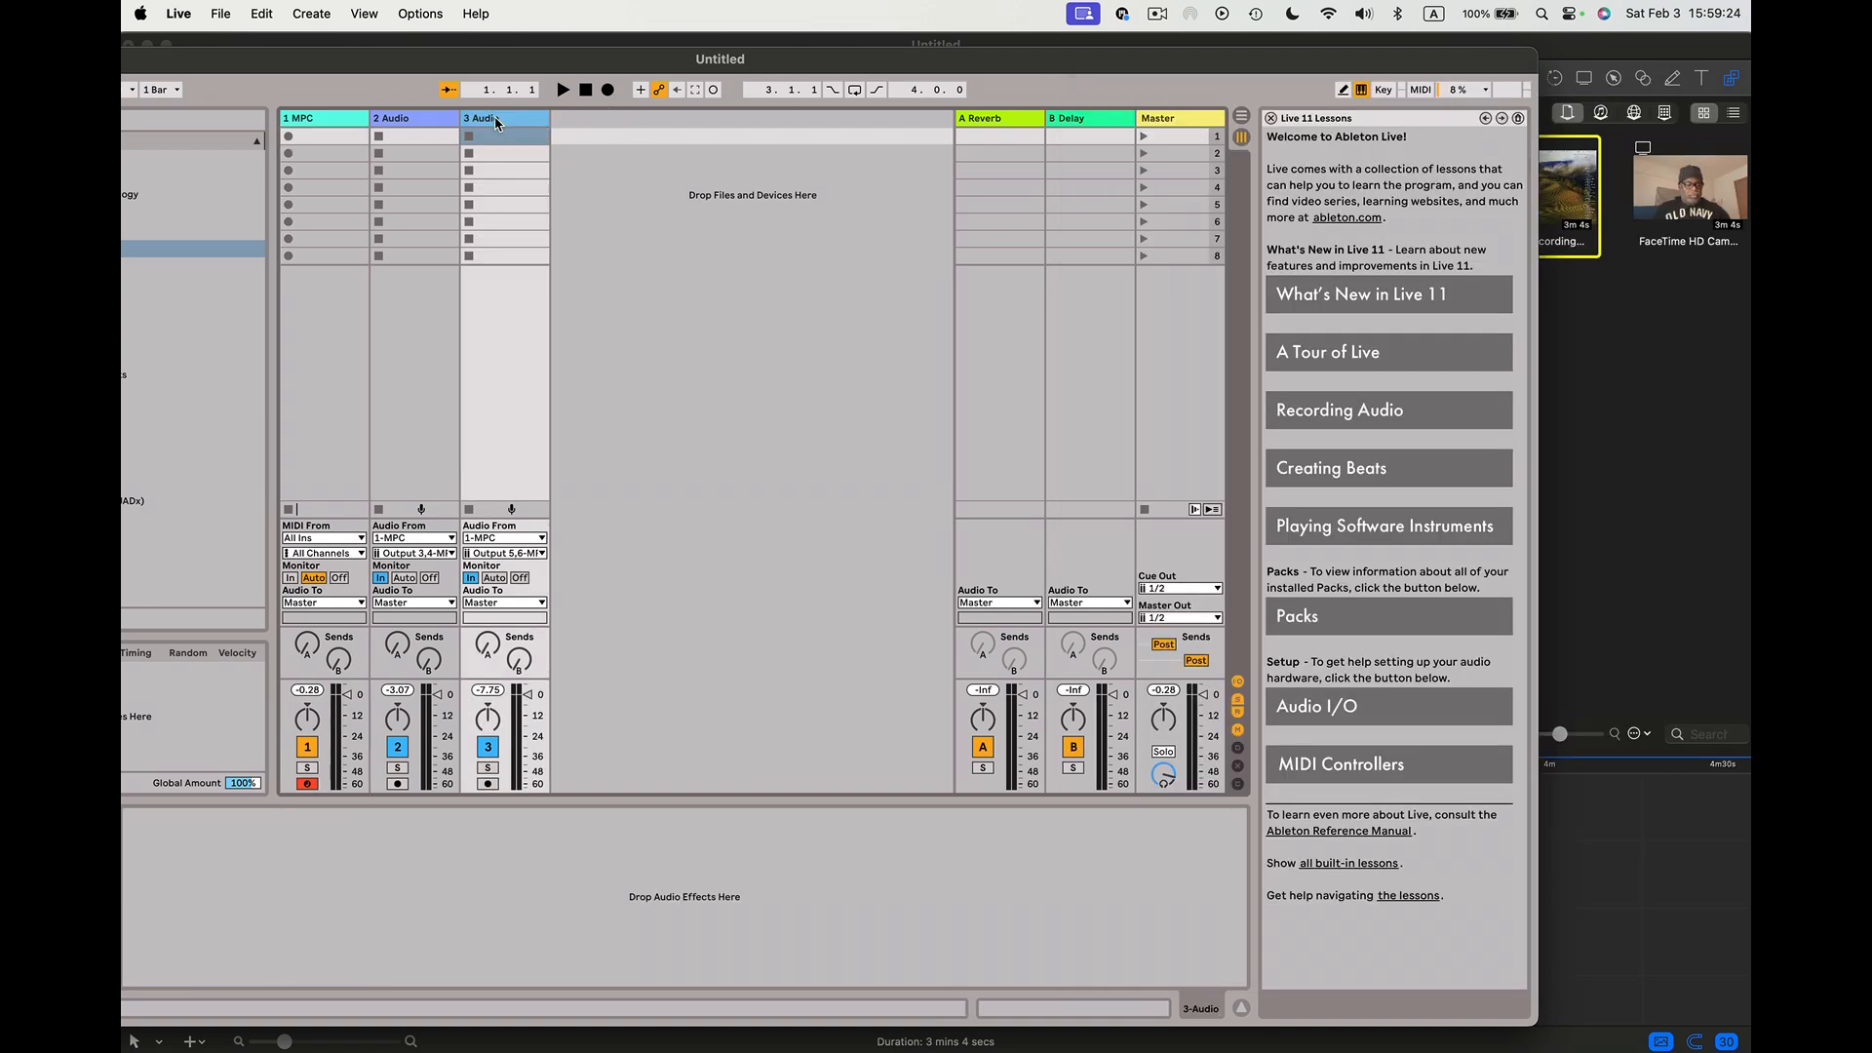
key("super+t")
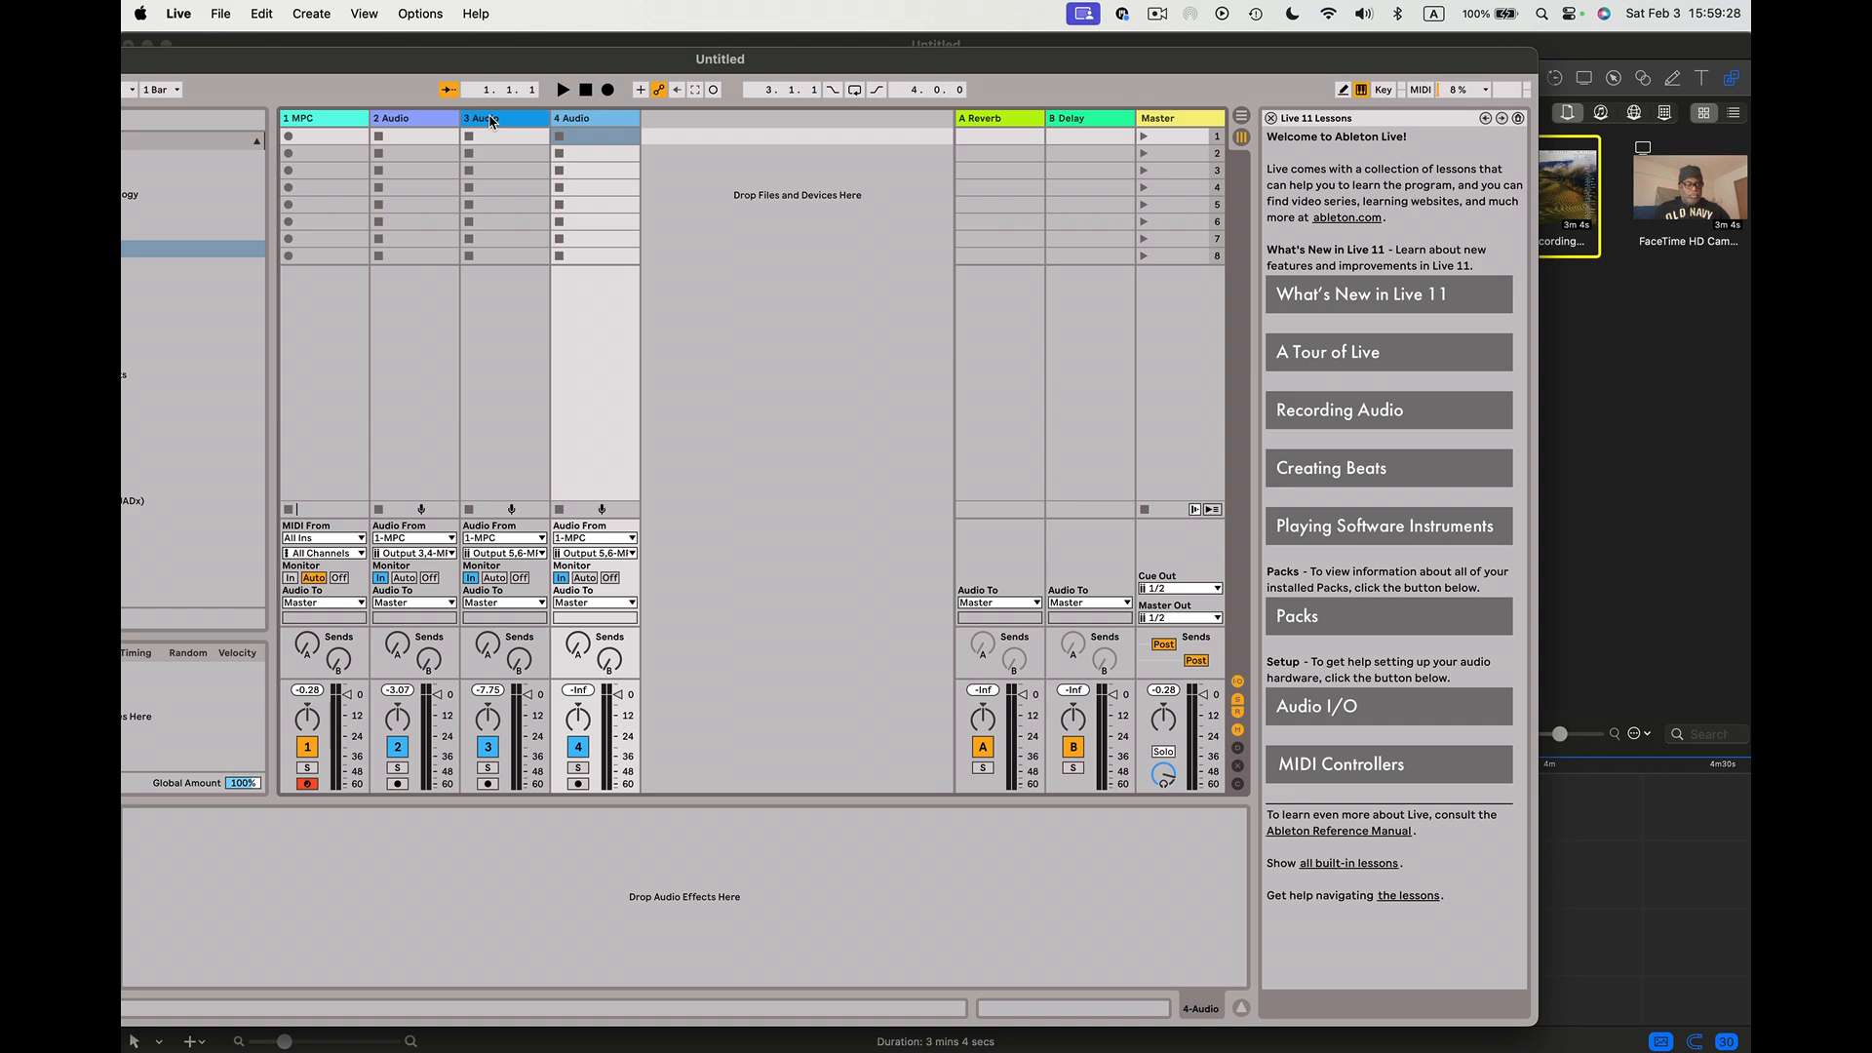
key("super+t")
key("super+t")
key("super+t")
key("super+t")
key("super+t")
key("super+t")
key("super+t")
key("super+t")
key("super+t")
key("super+t")
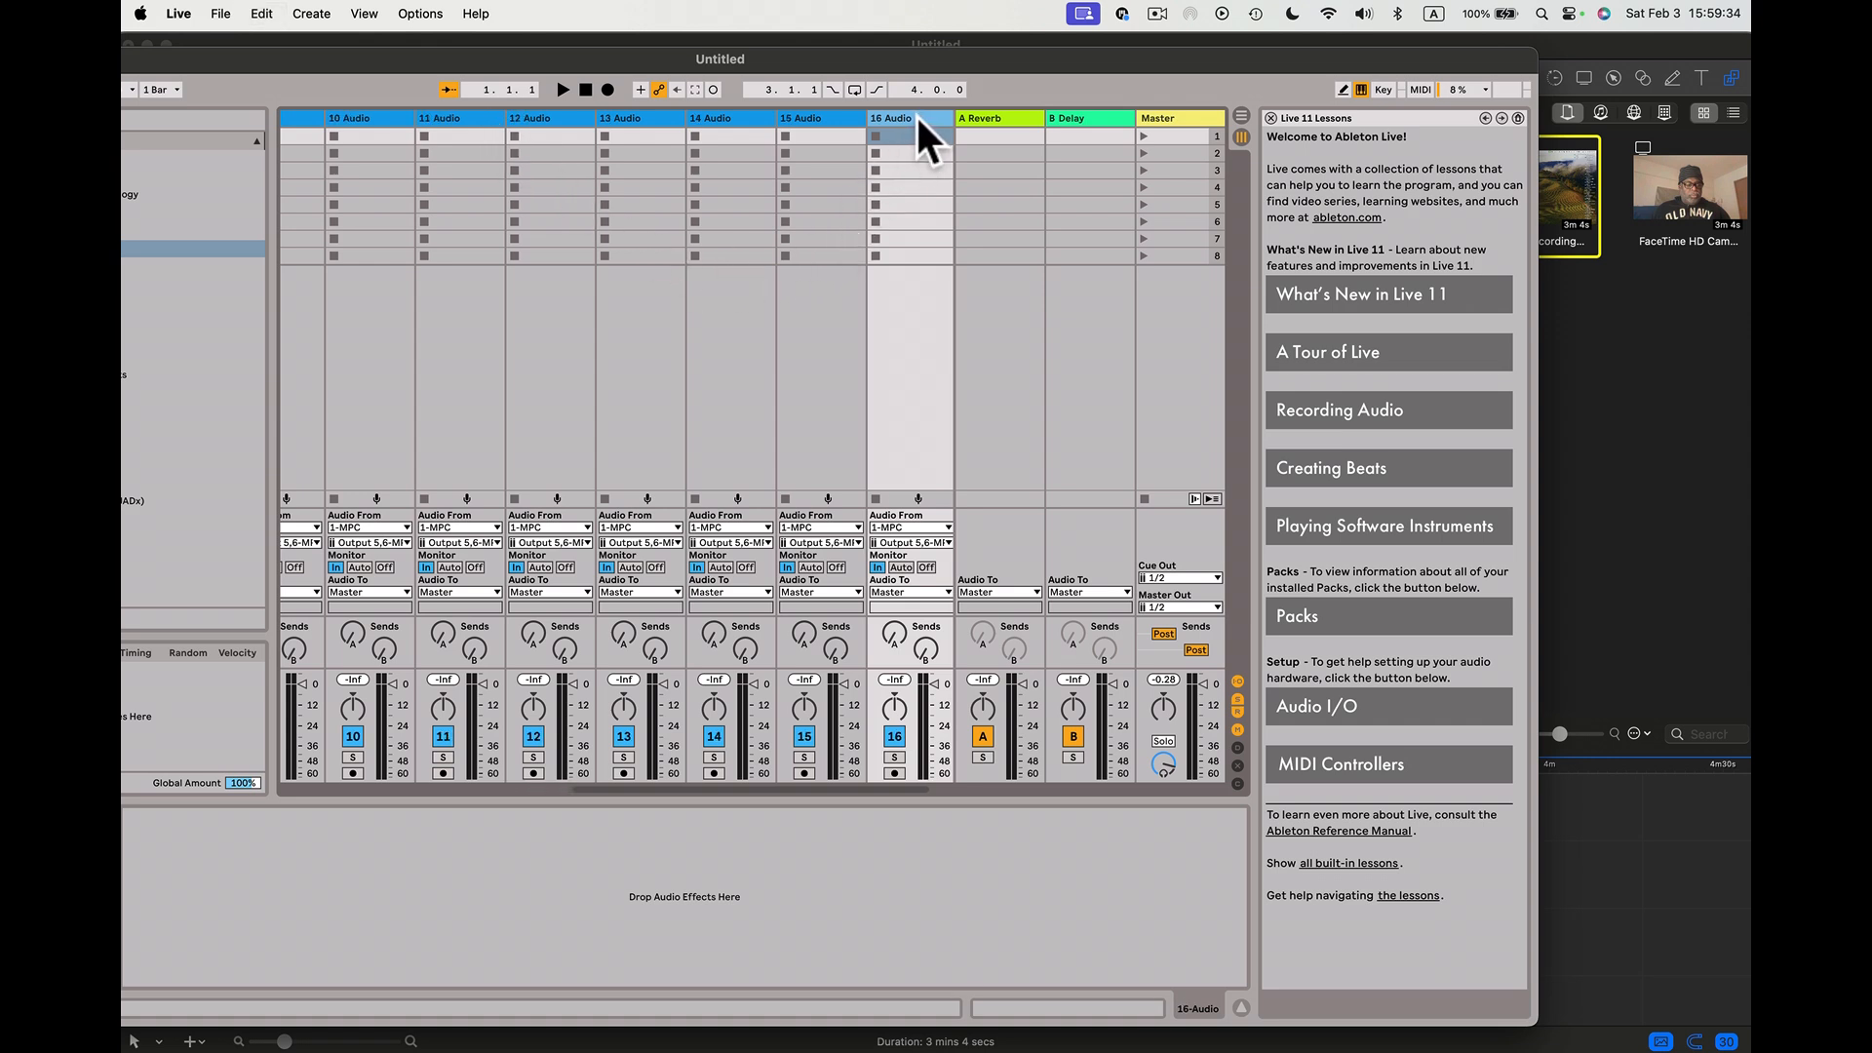
scroll(653, 421, "left", 10)
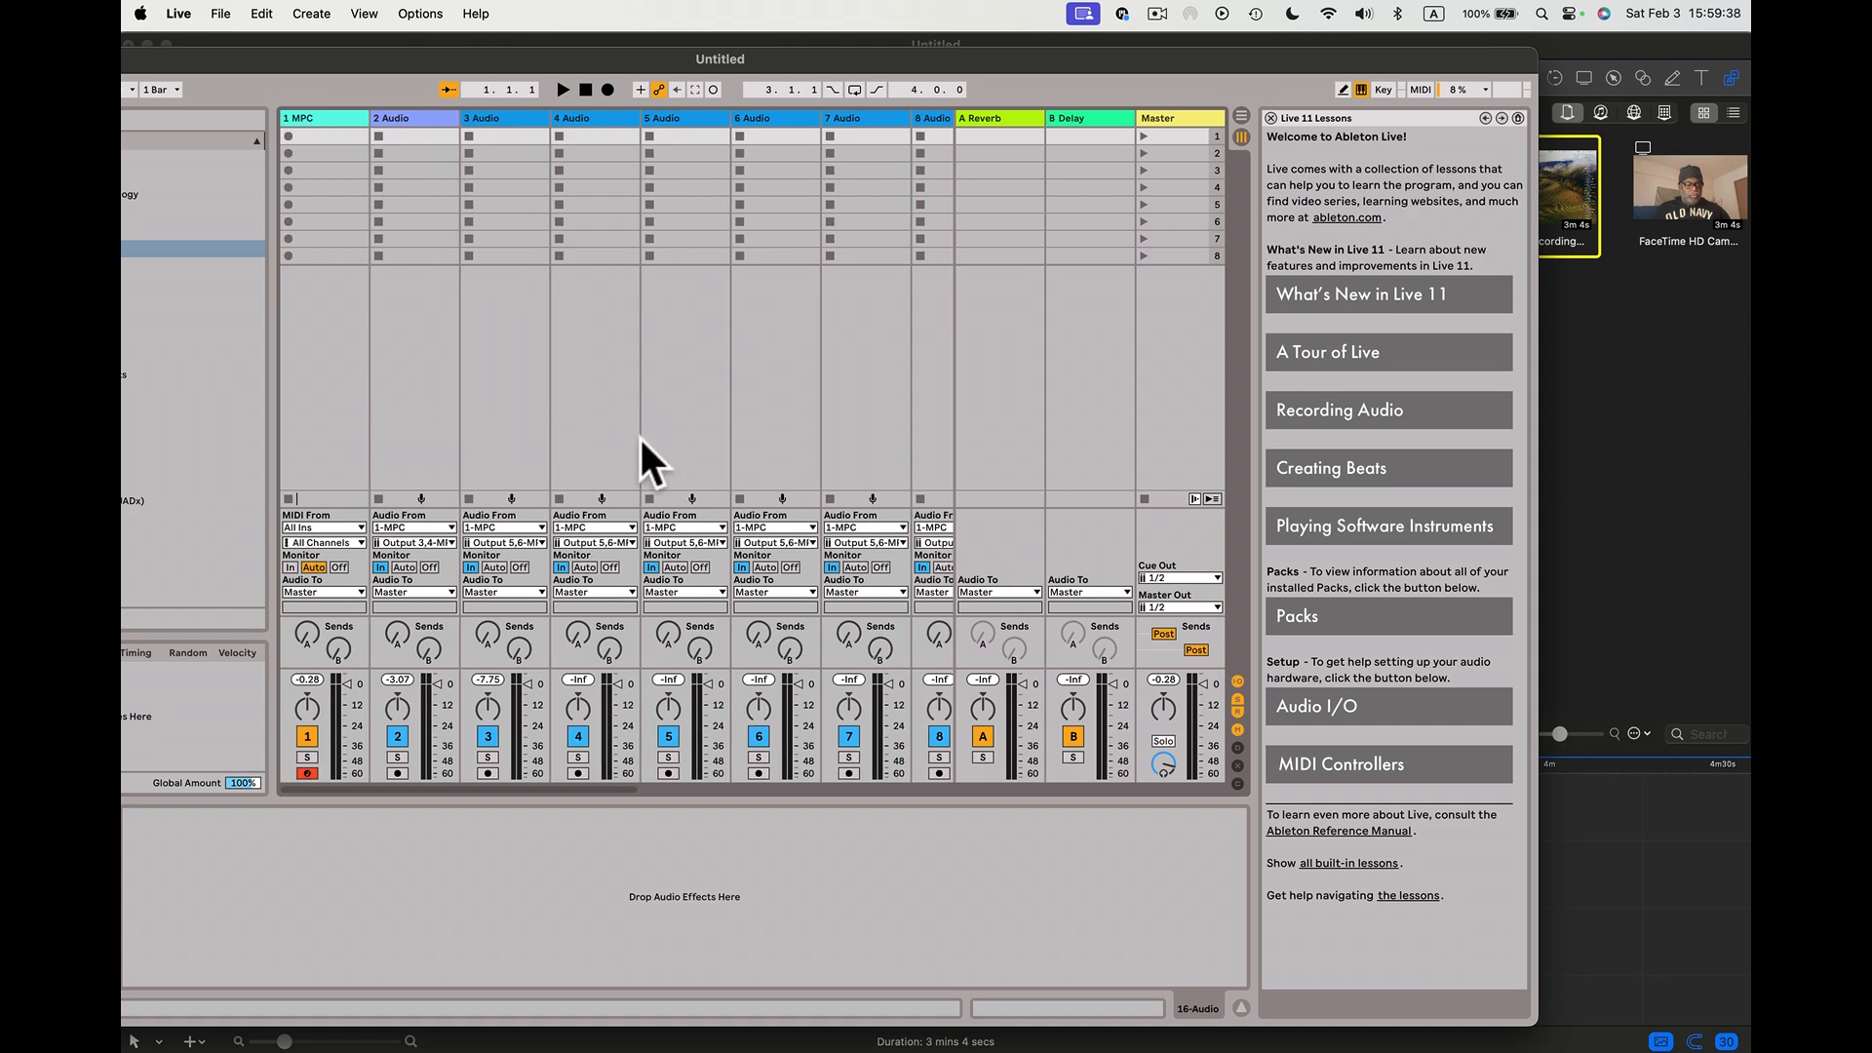
- Set the MPC input channels of tracks 4, 5 and 6 Audio to Output 7,8, Output 9,10 and Output 11,12 respectively
scroll(636, 436, "right", 3)
scroll(635, 444, "left", 1)
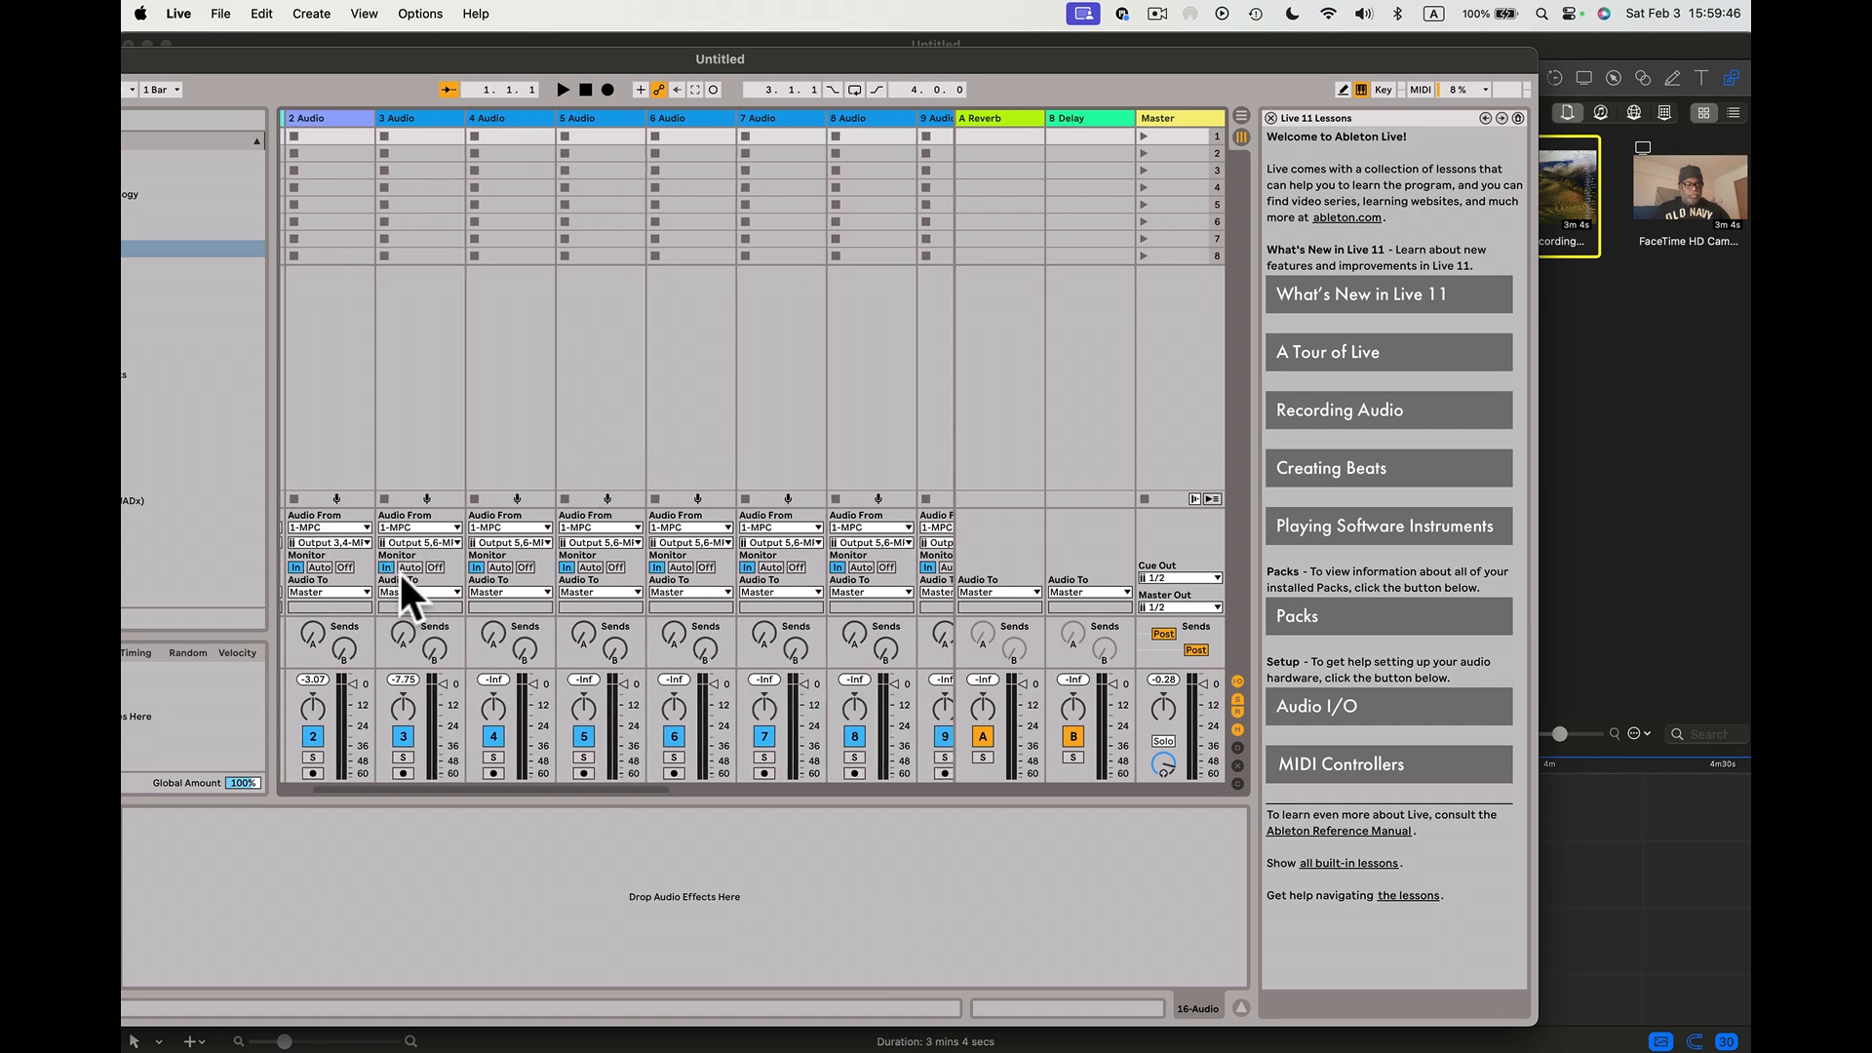
scroll(474, 567, "left", 3)
scroll(472, 570, "right", 4)
scroll(474, 569, "right", 6)
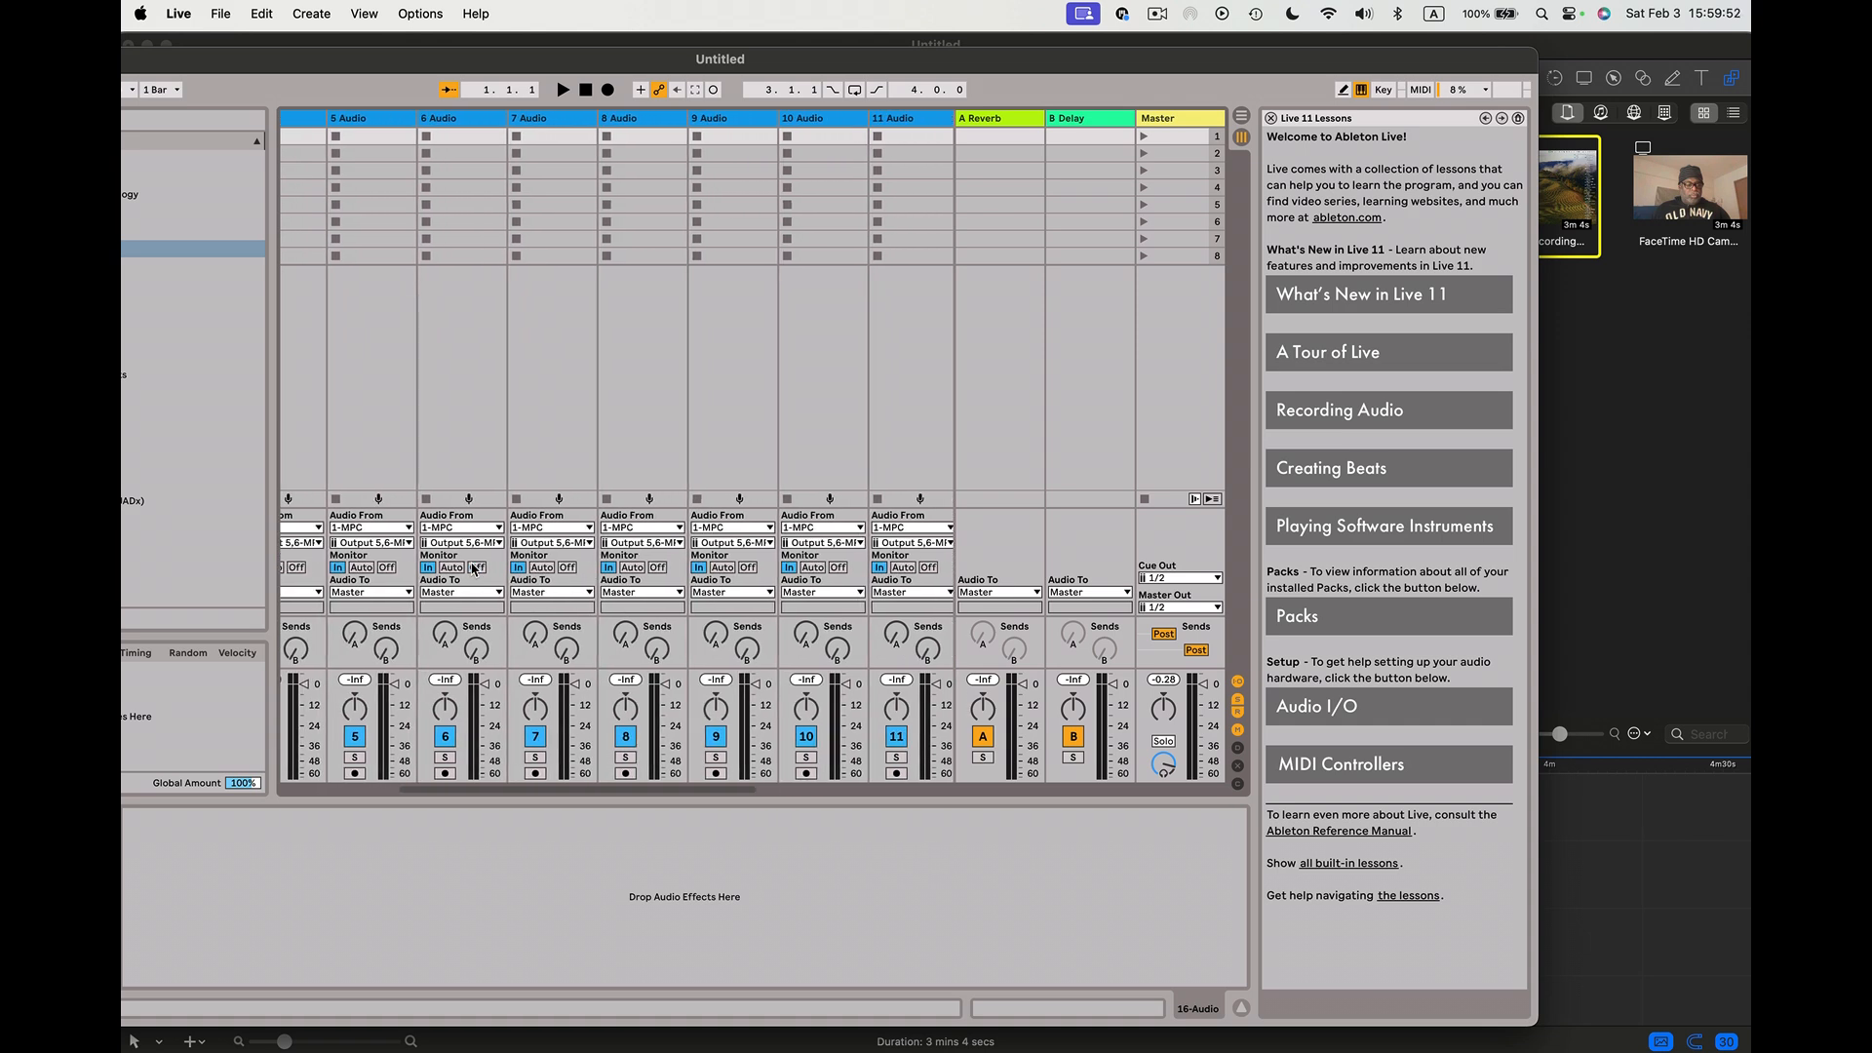
scroll(474, 568, "left", 4)
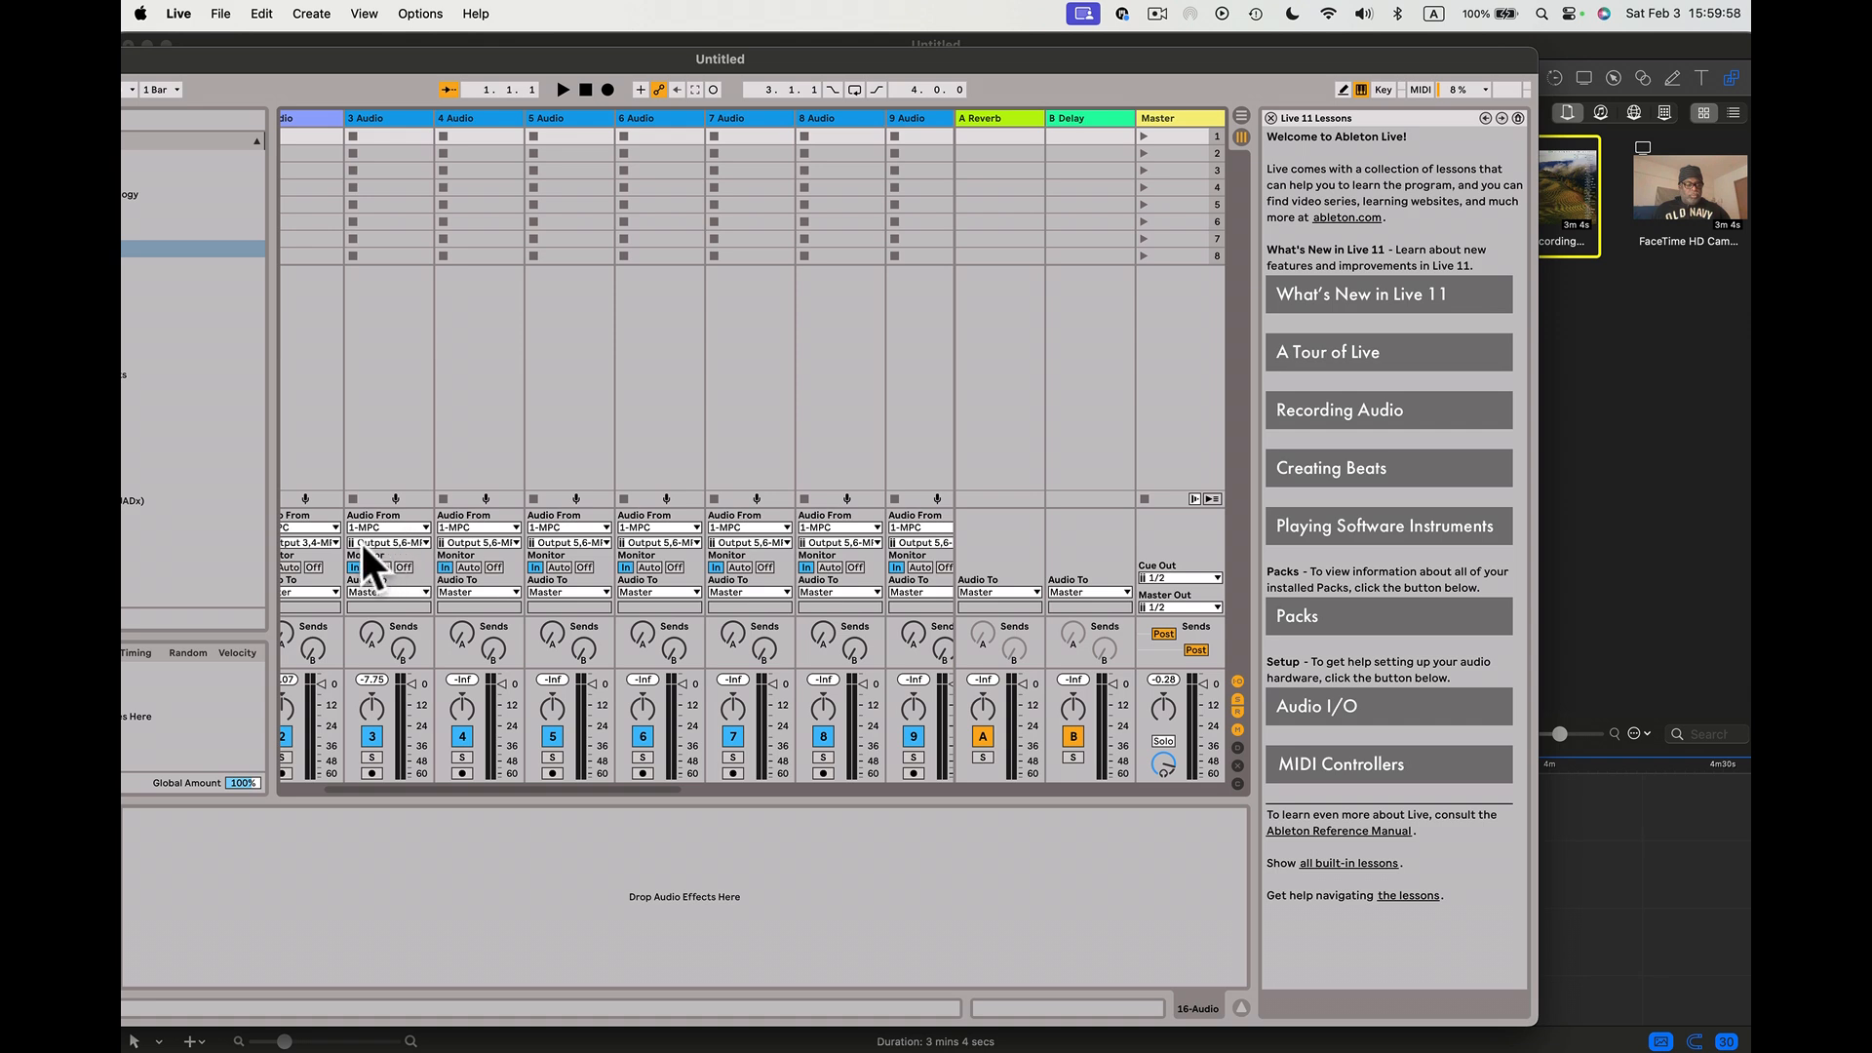
left_click(489, 544)
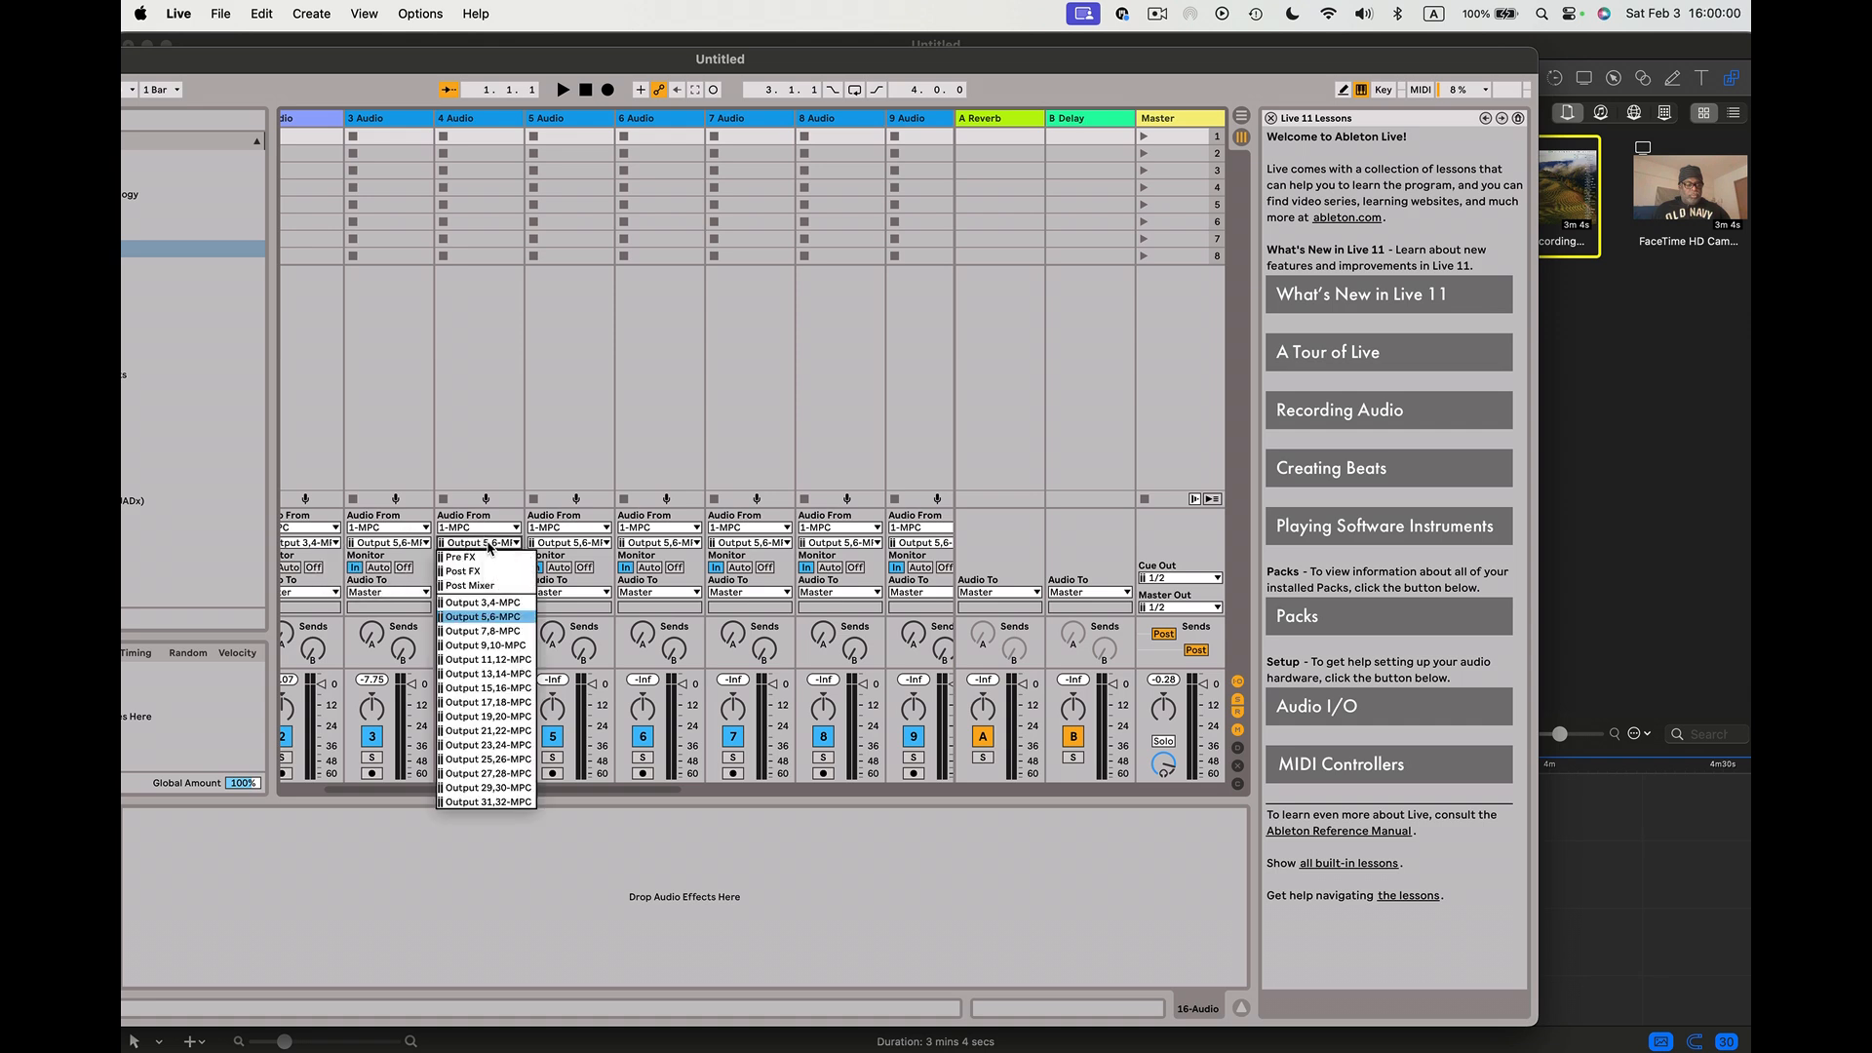
left_click(514, 631)
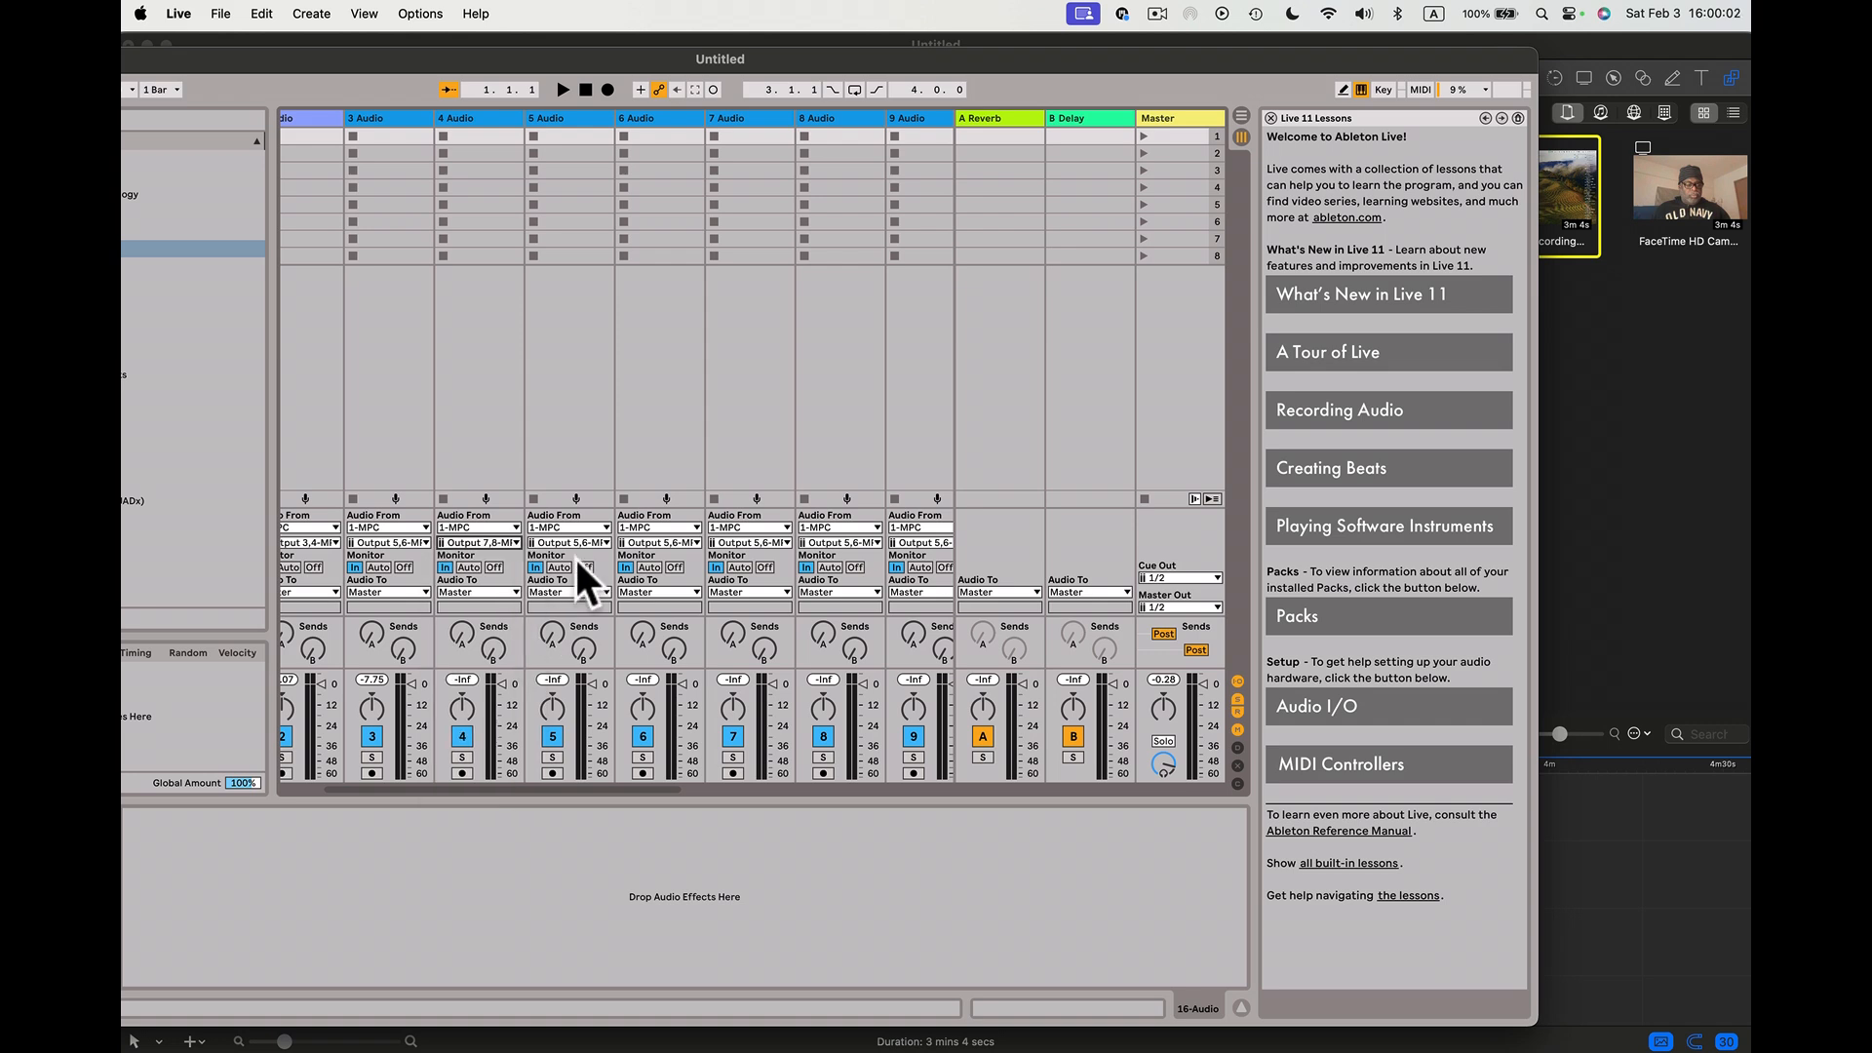
left_click(601, 542)
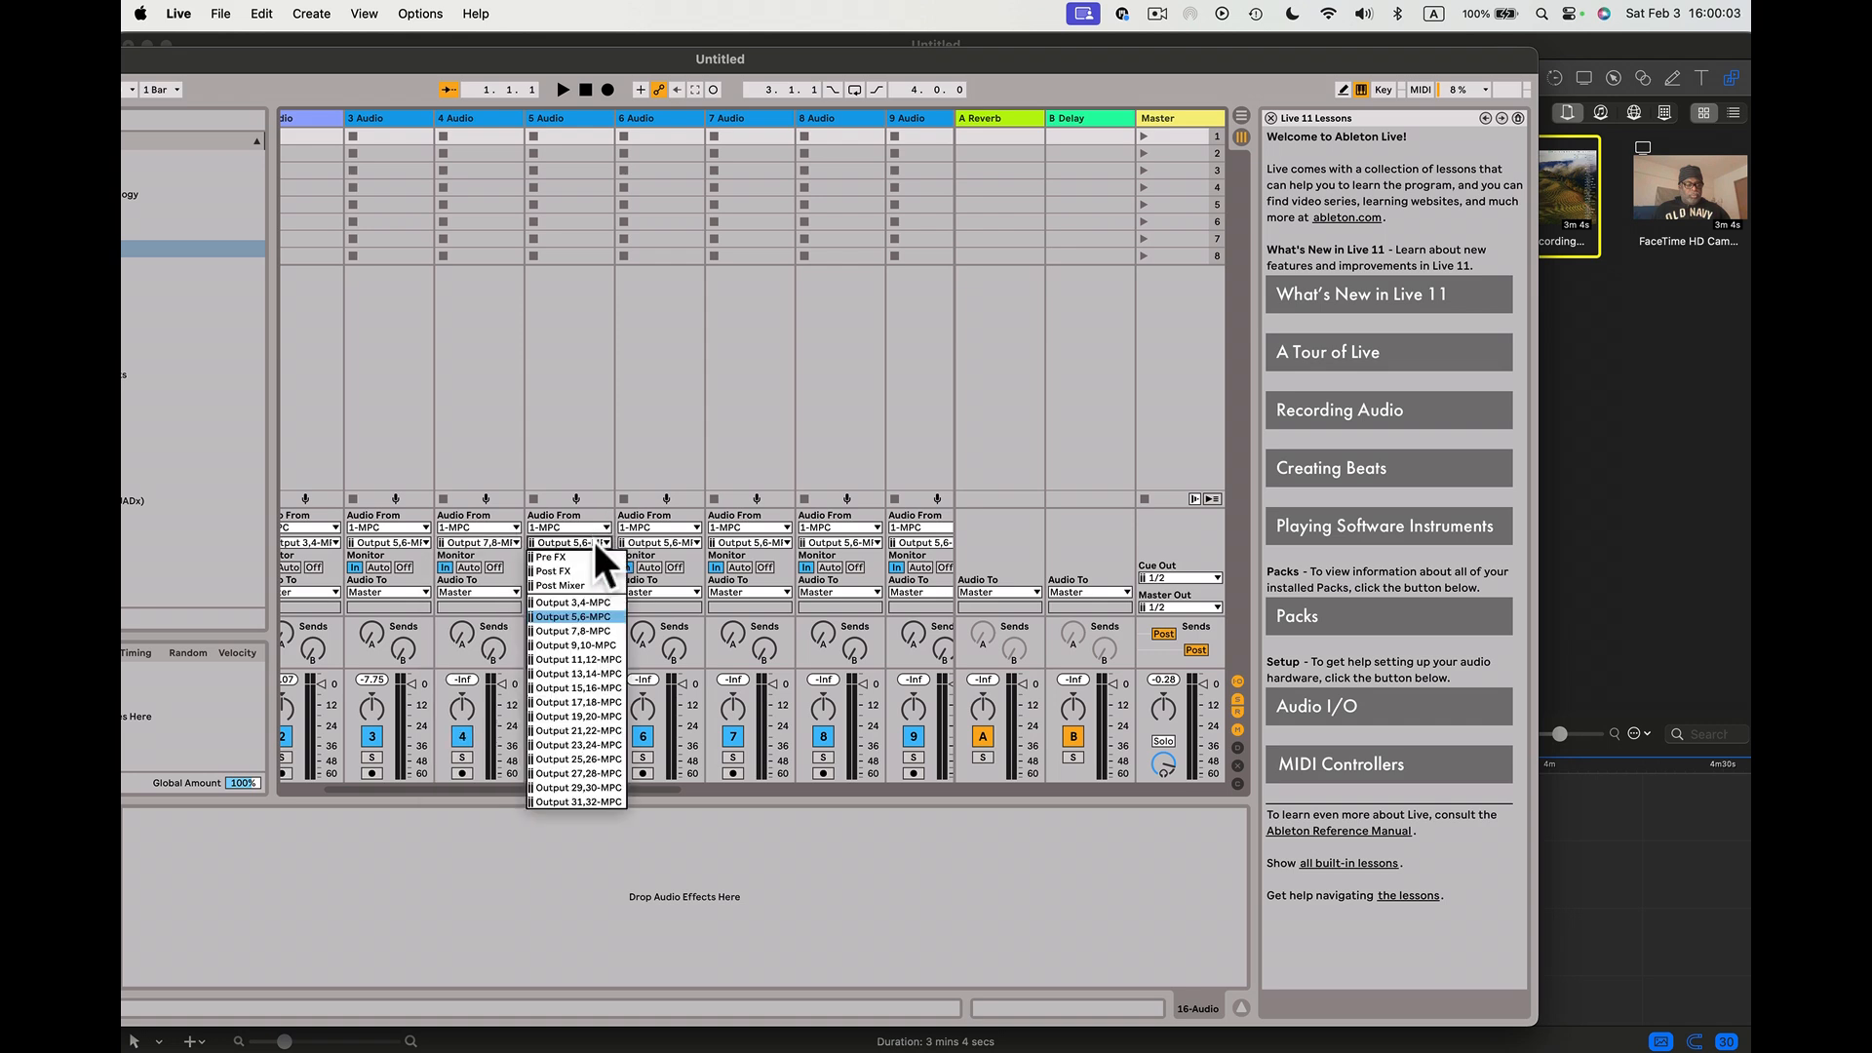
left_click(596, 646)
left_click(690, 544)
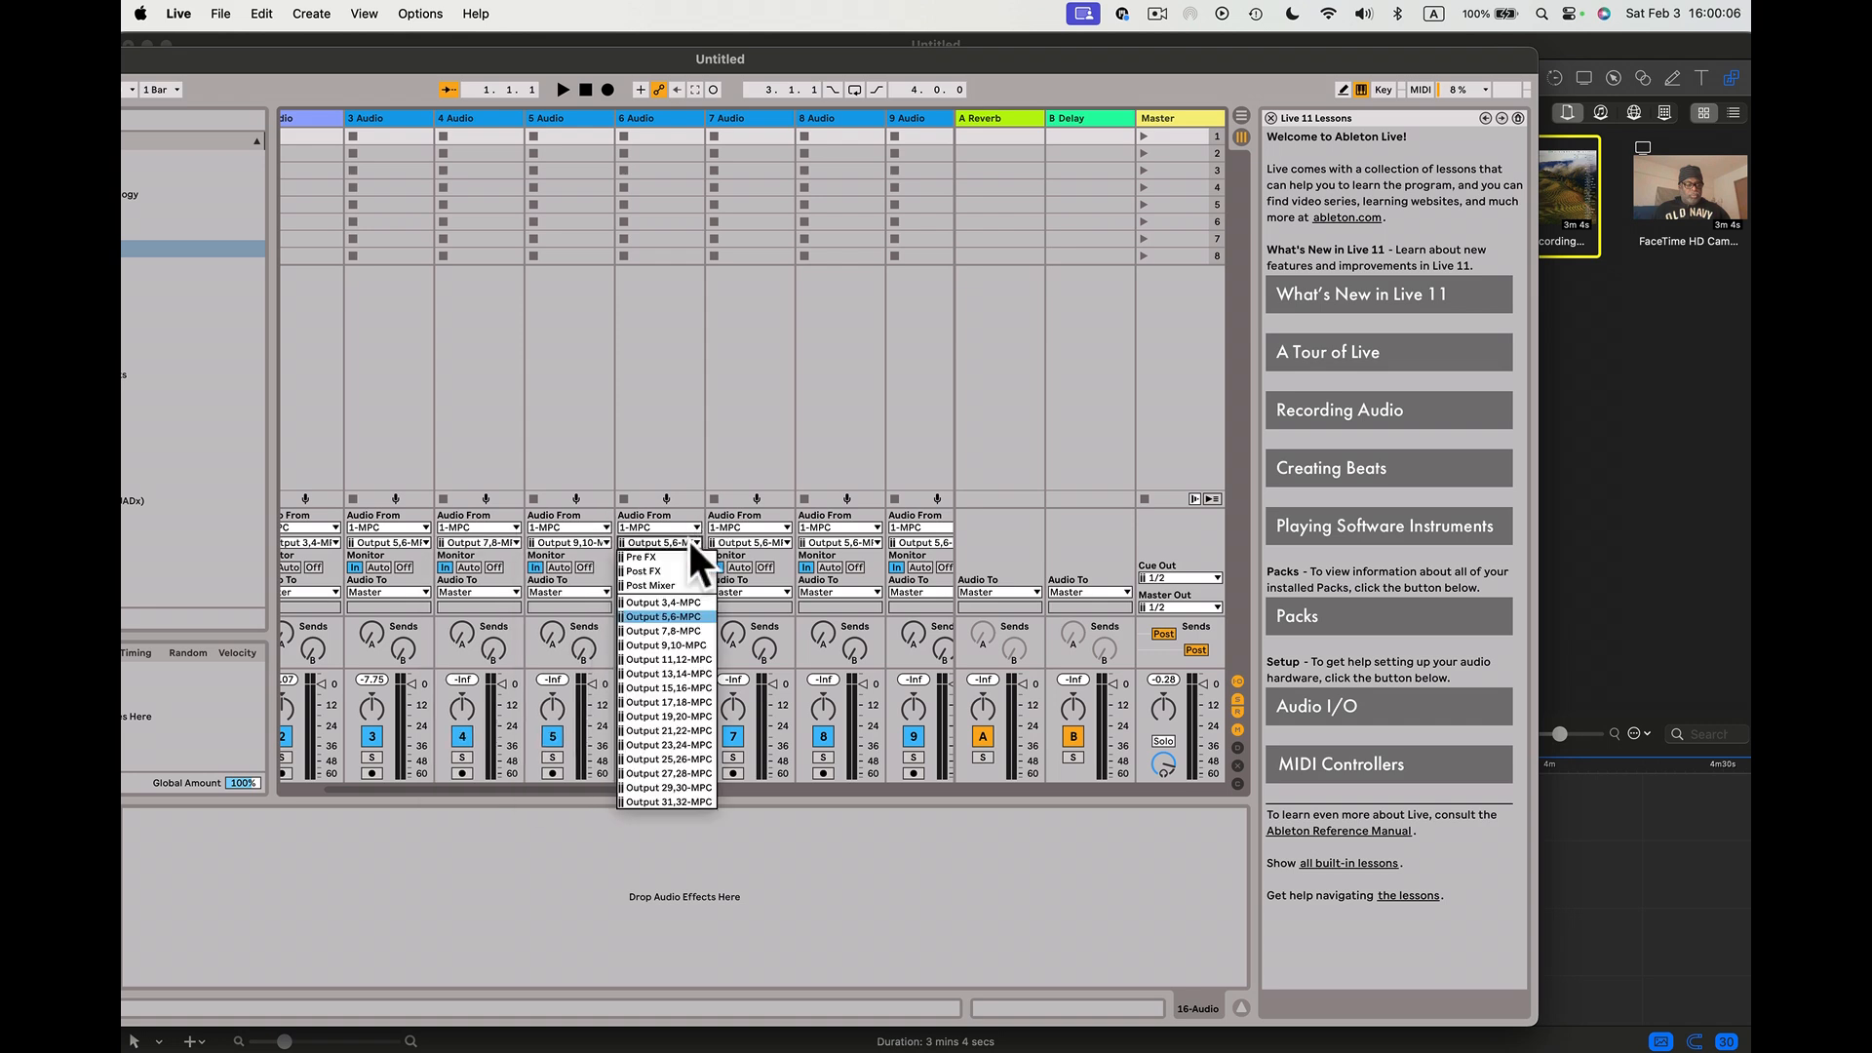
left_click(691, 661)
- Set the MPC input channels of tracks 7, 8 and 9 Audio to Output 13,14, Output 15,16 and Output 17,18 respectively
left_click(779, 546)
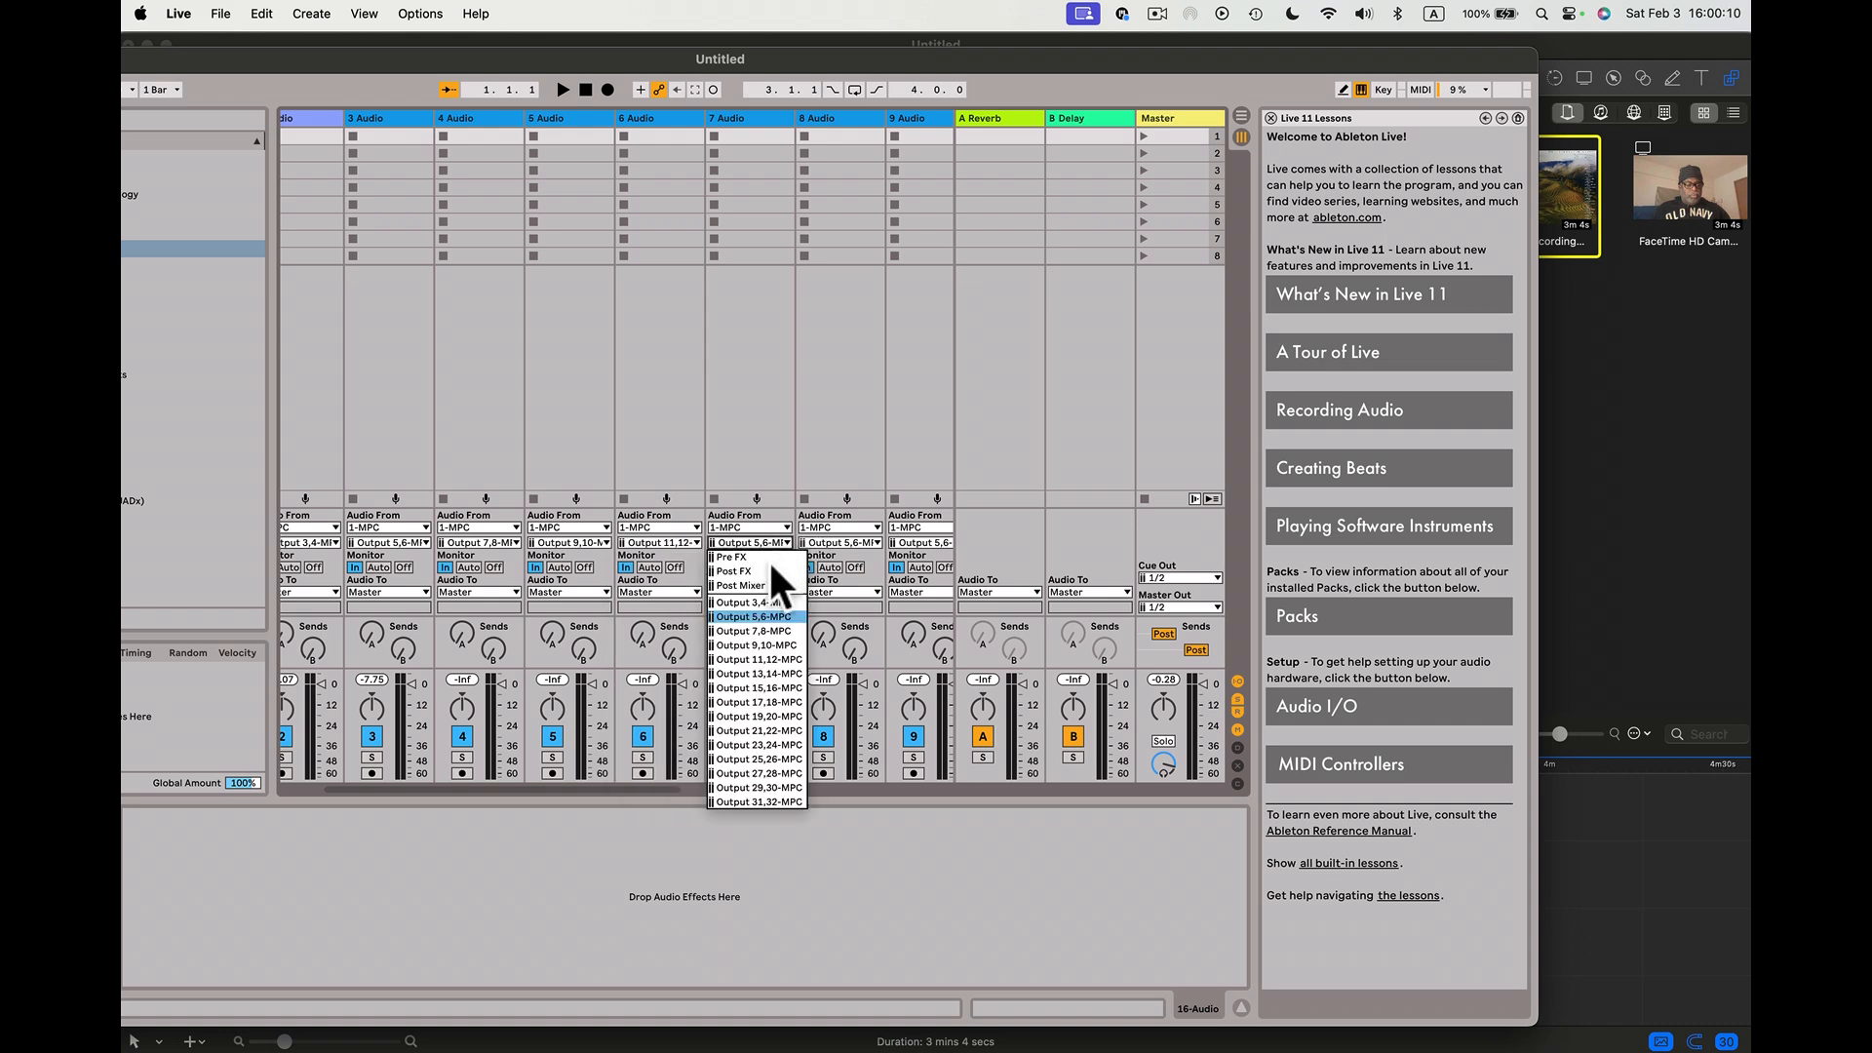
left_click(786, 674)
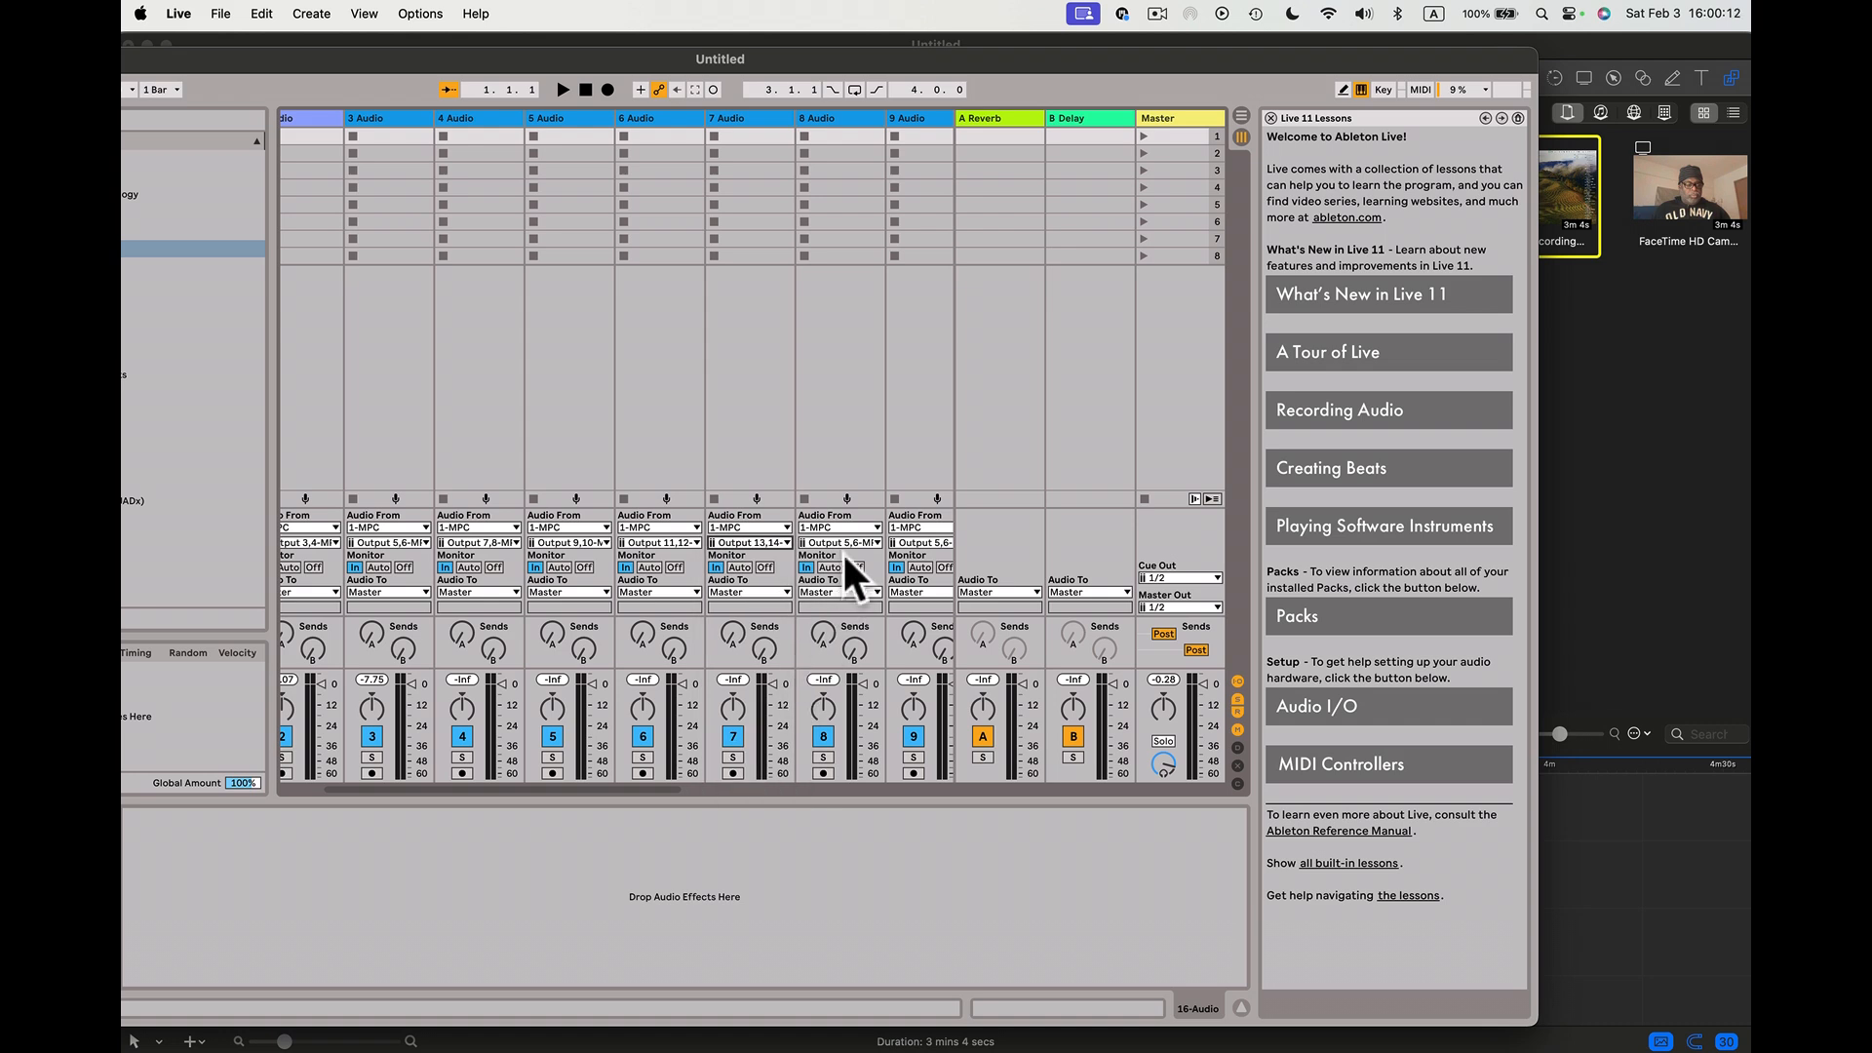
left_click(872, 541)
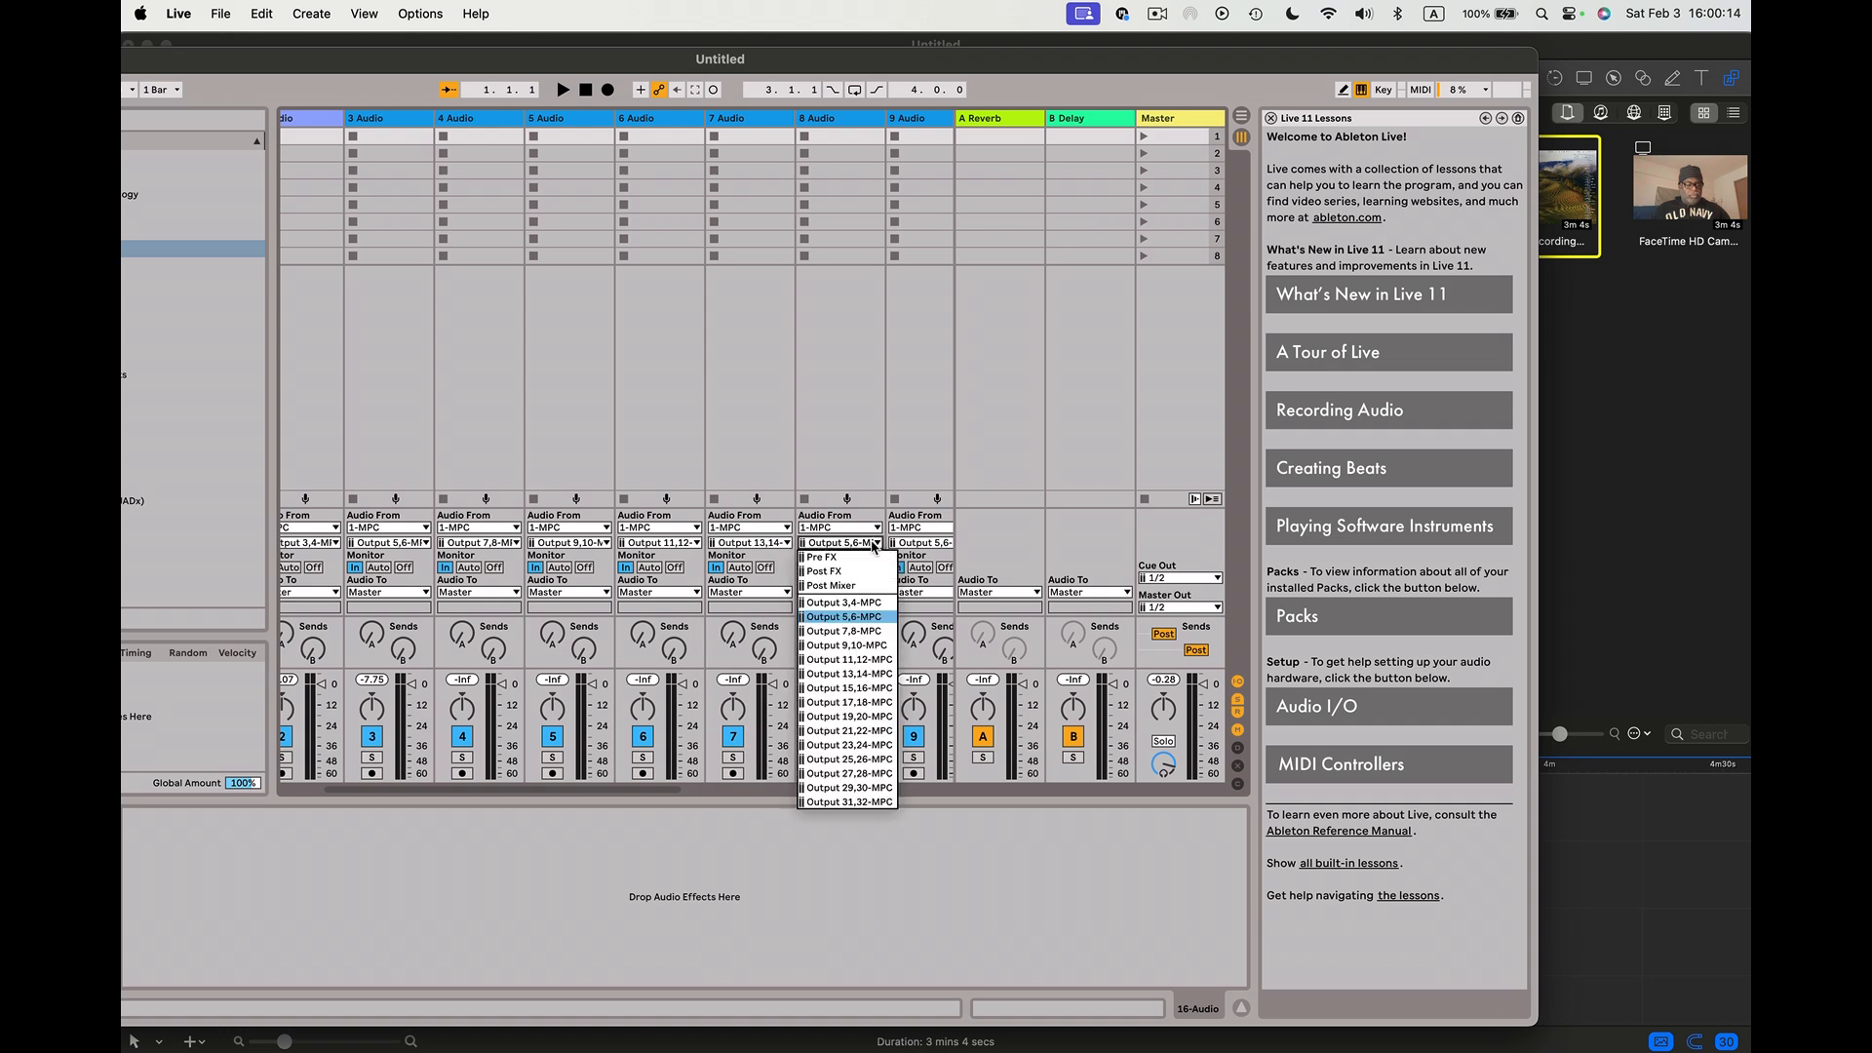
left_click(871, 688)
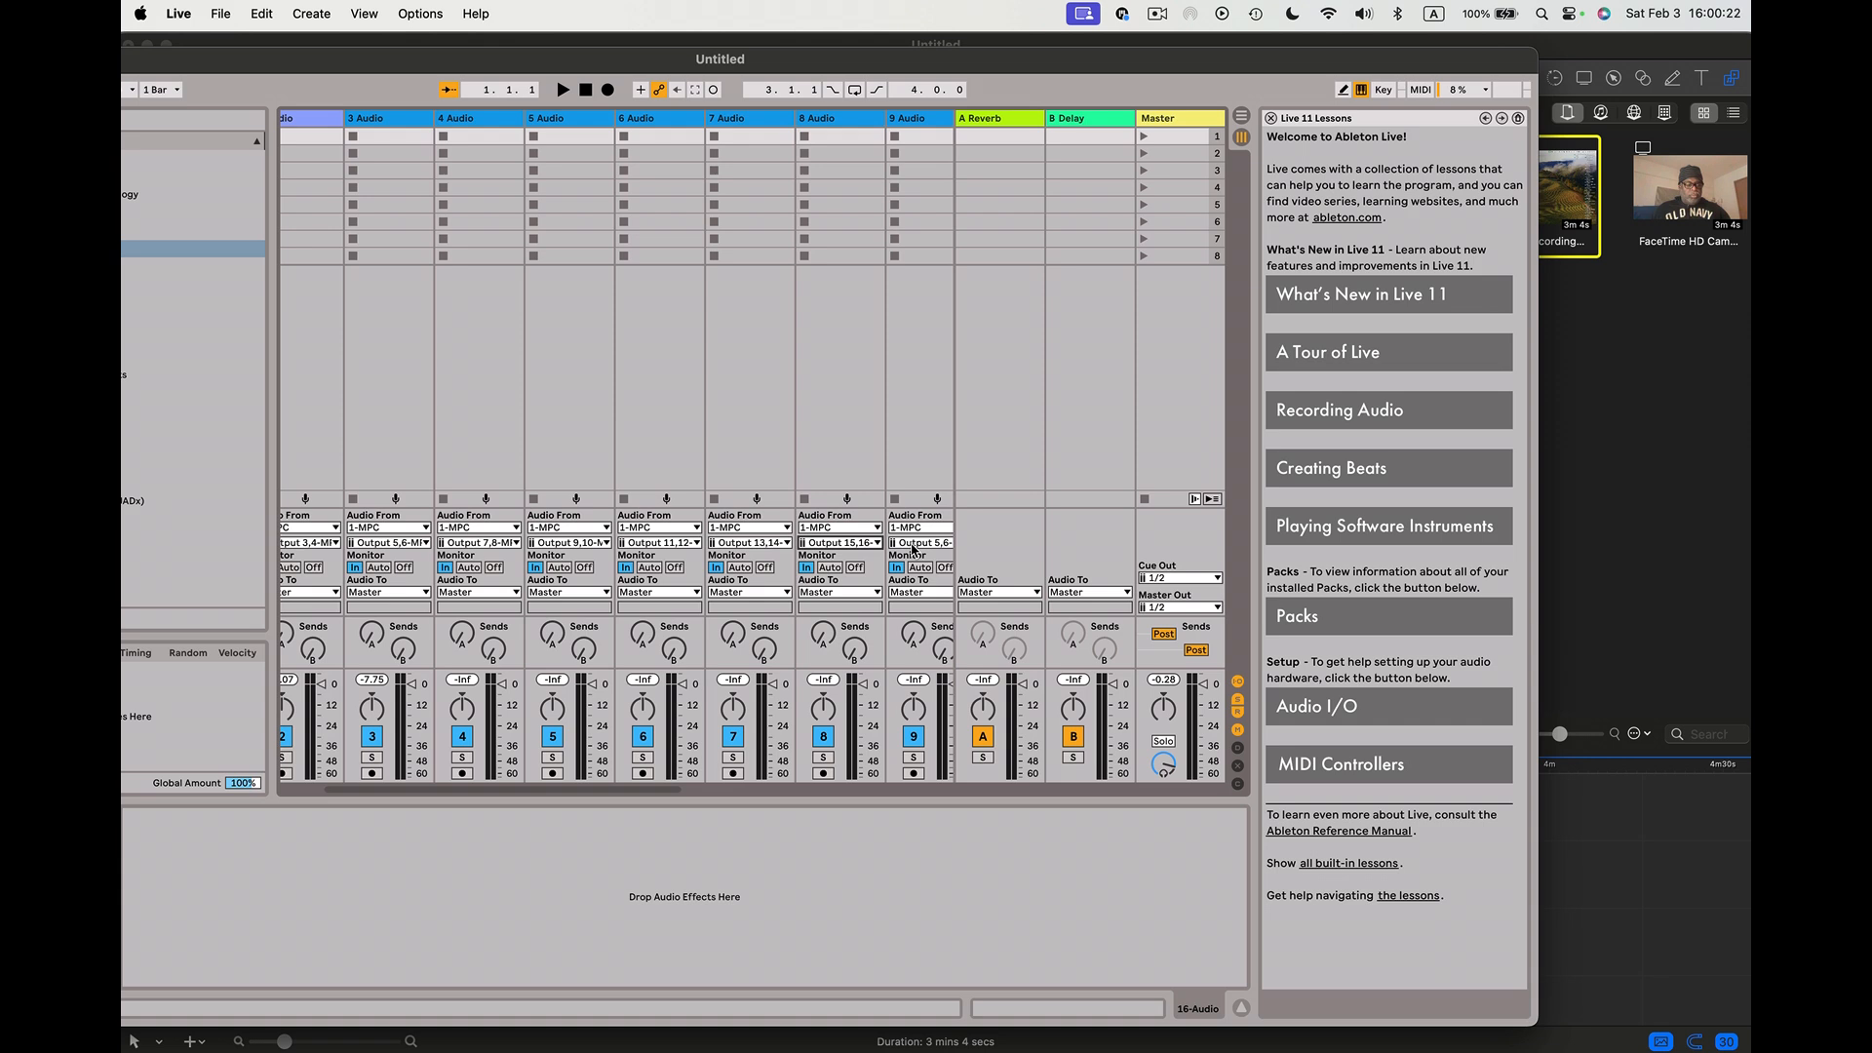
left_click(914, 543)
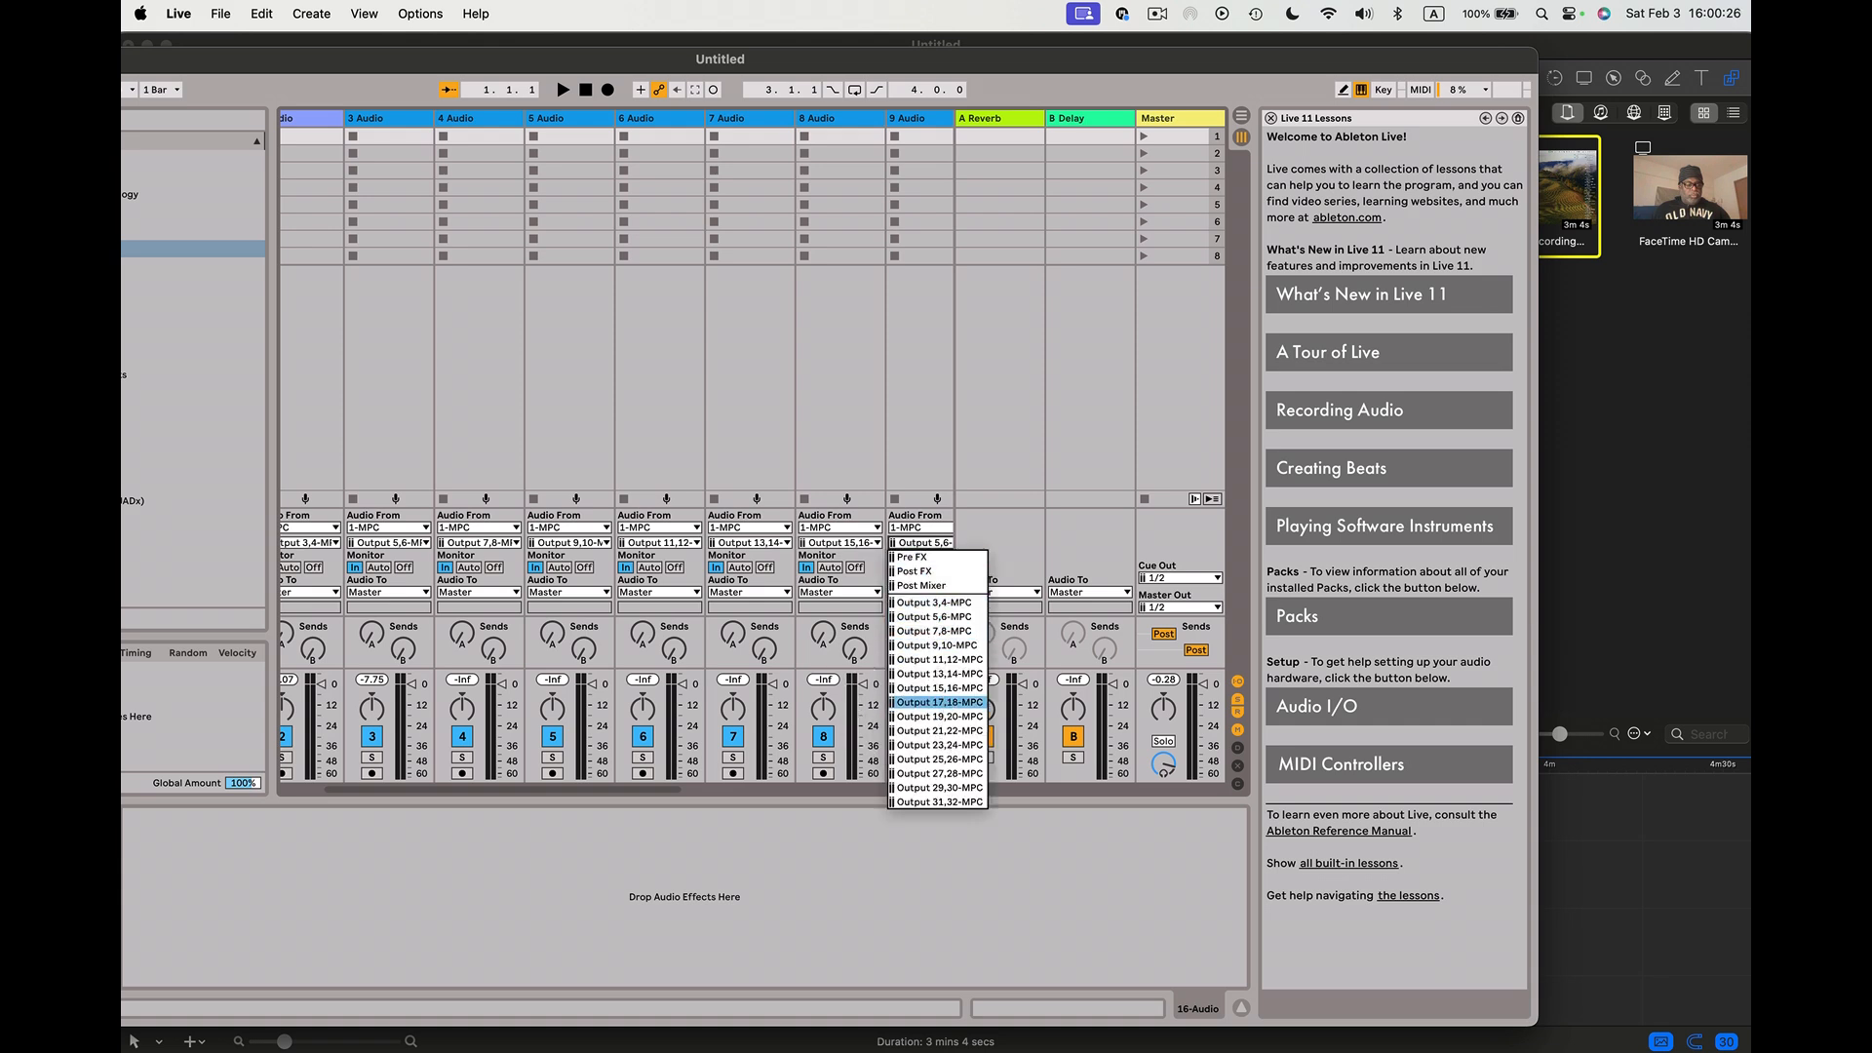
left_click(943, 702)
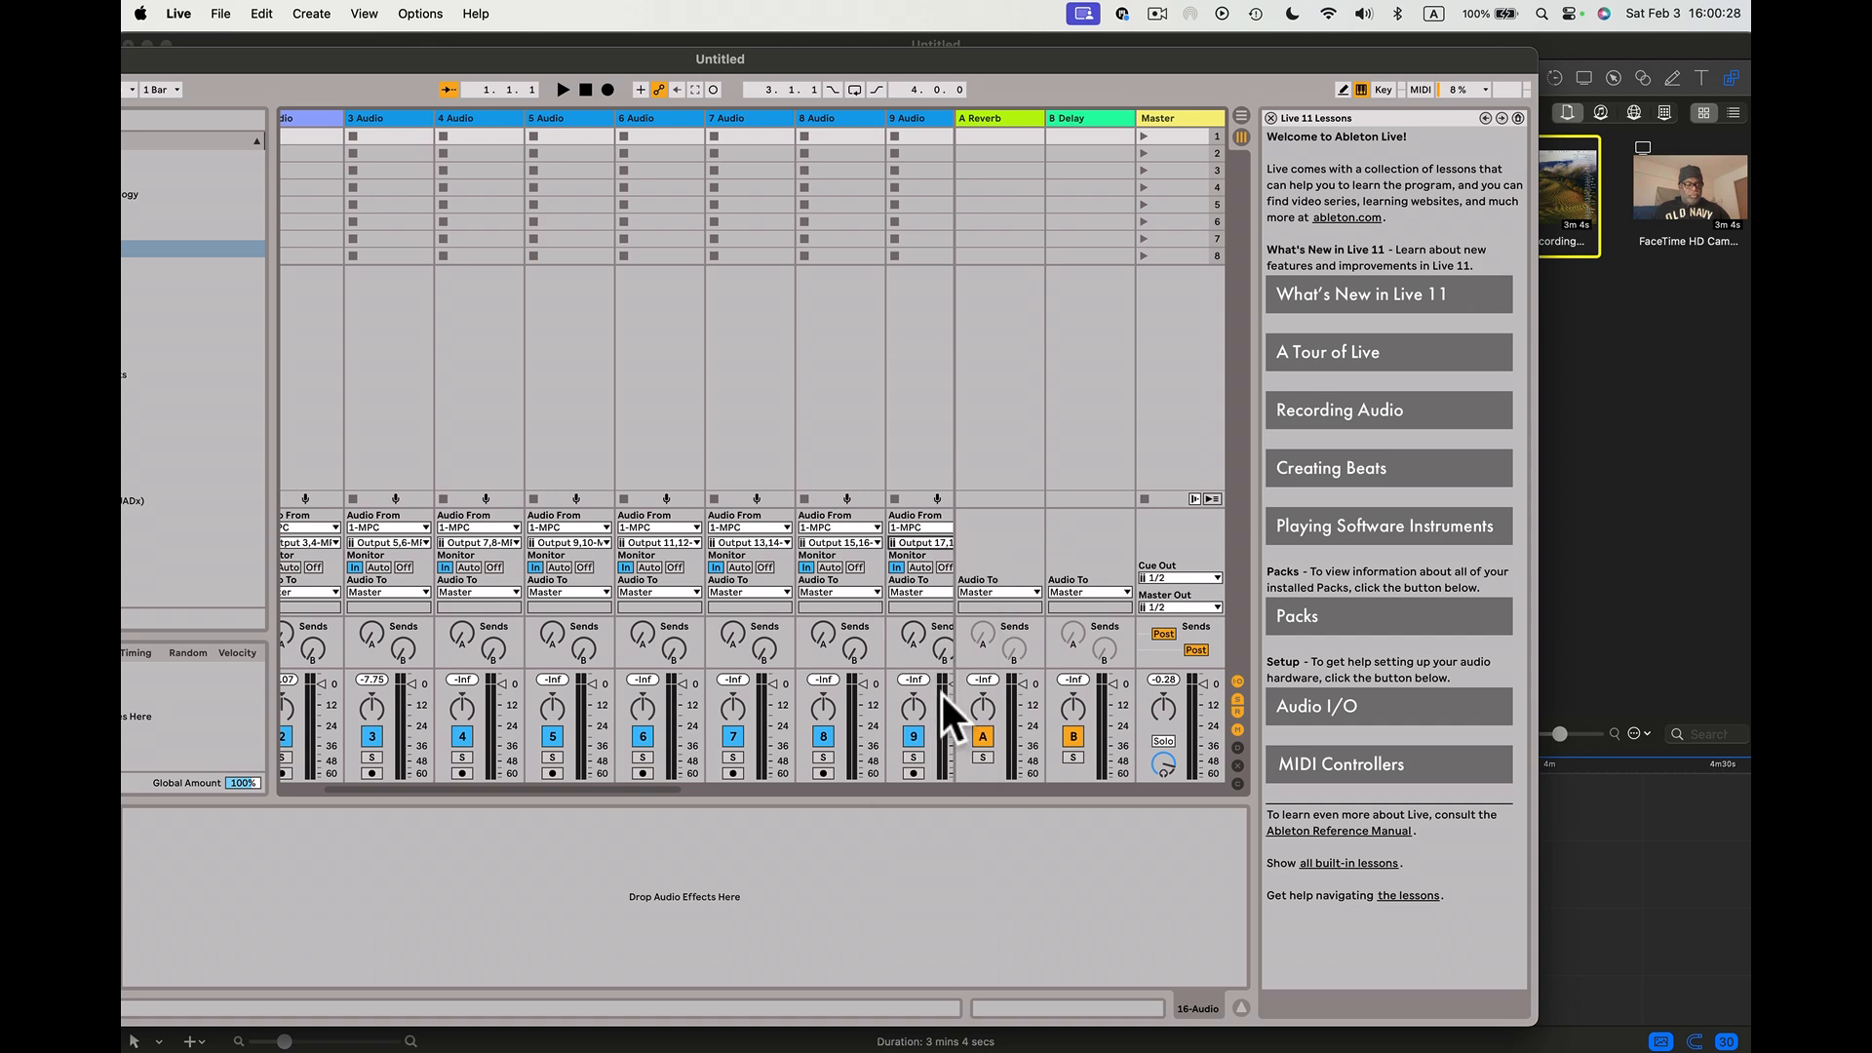
- Set the MPC input channels of tracks 10, 11 and 12 Audio to Output 19,20, Output 21,22 and Output 23,24 respectively
scroll(942, 694, "right", 10)
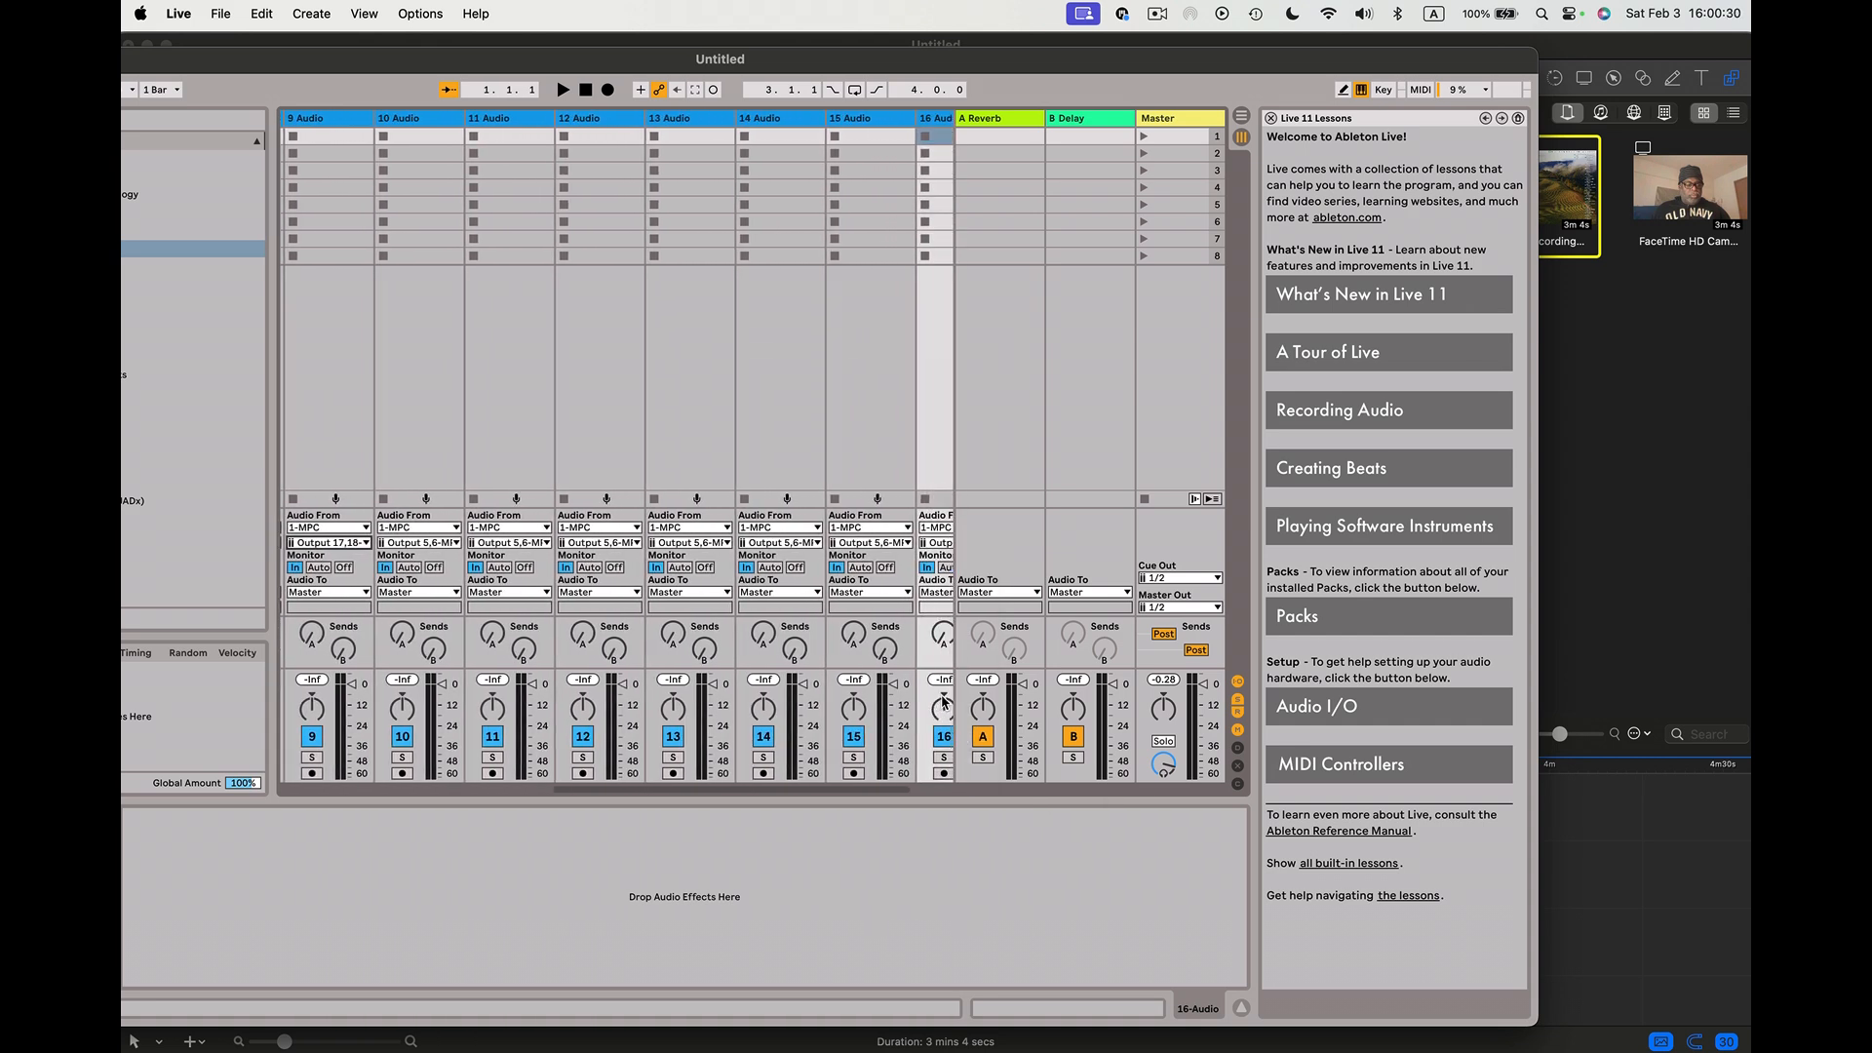
scroll(944, 700, "right", 3)
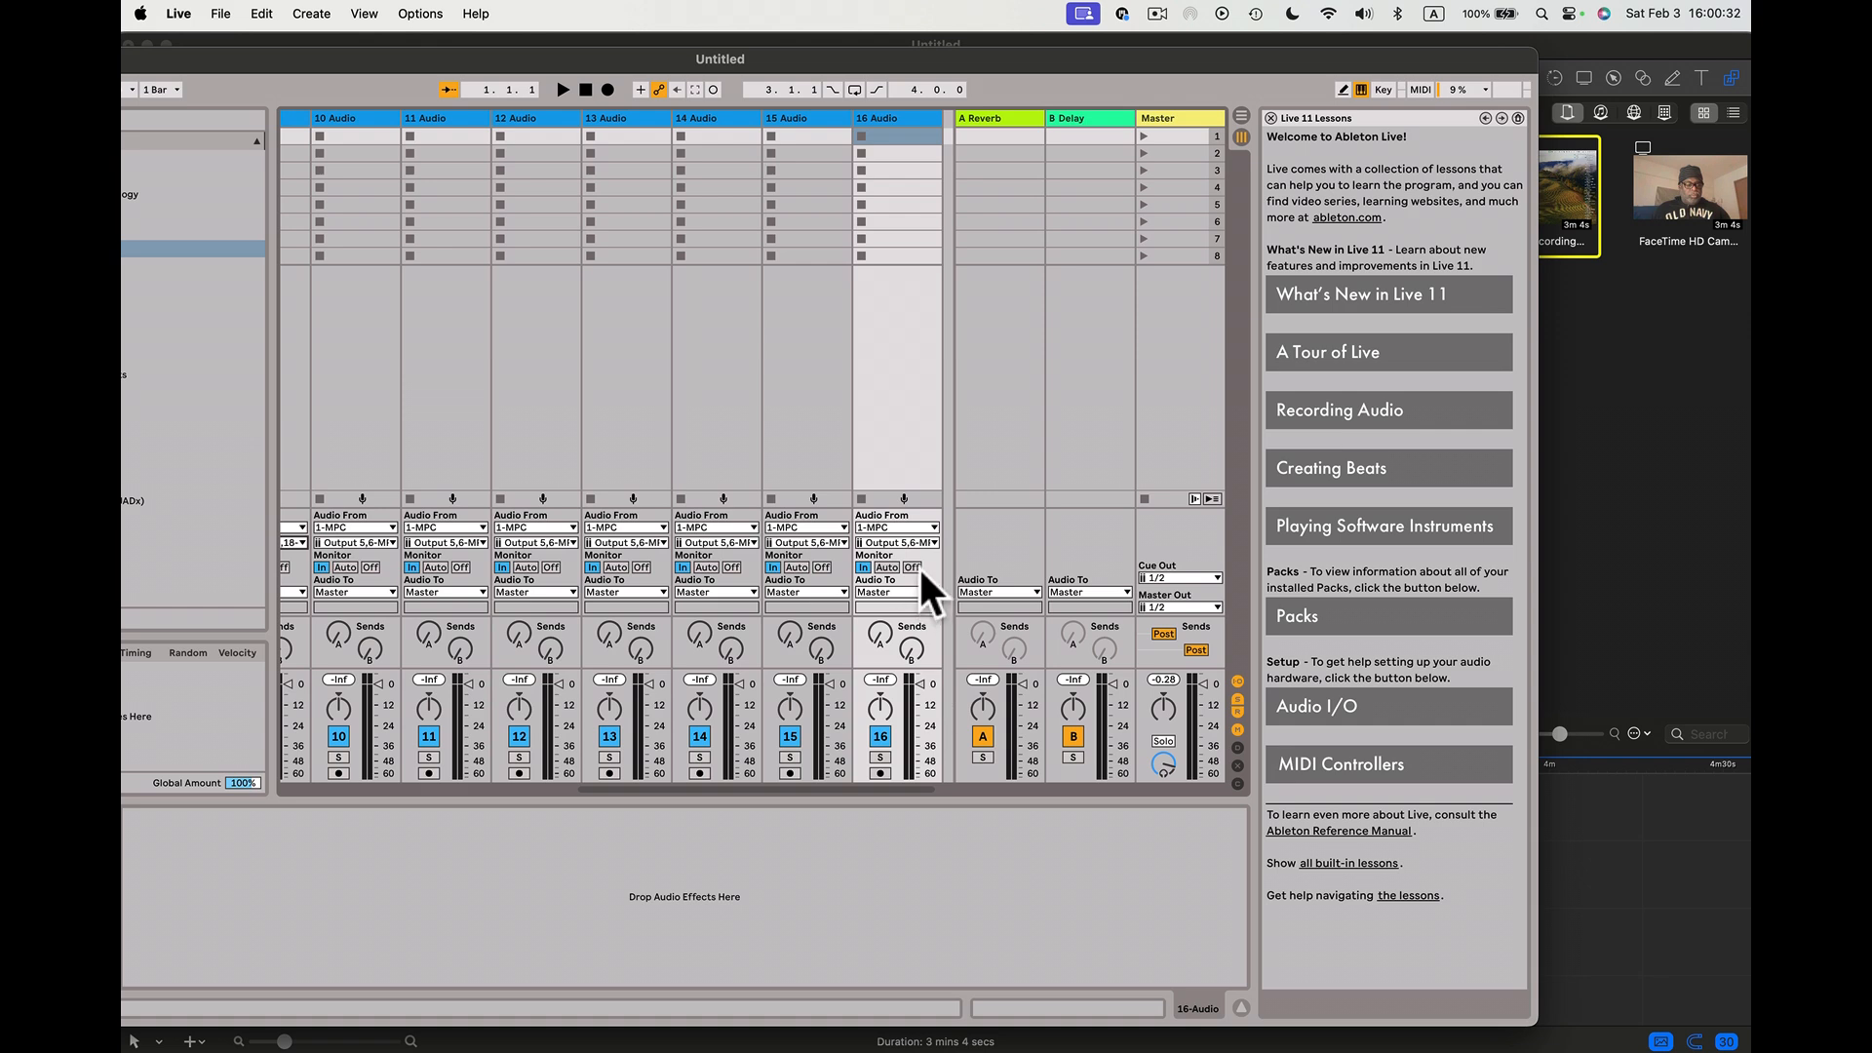
left_click(393, 543)
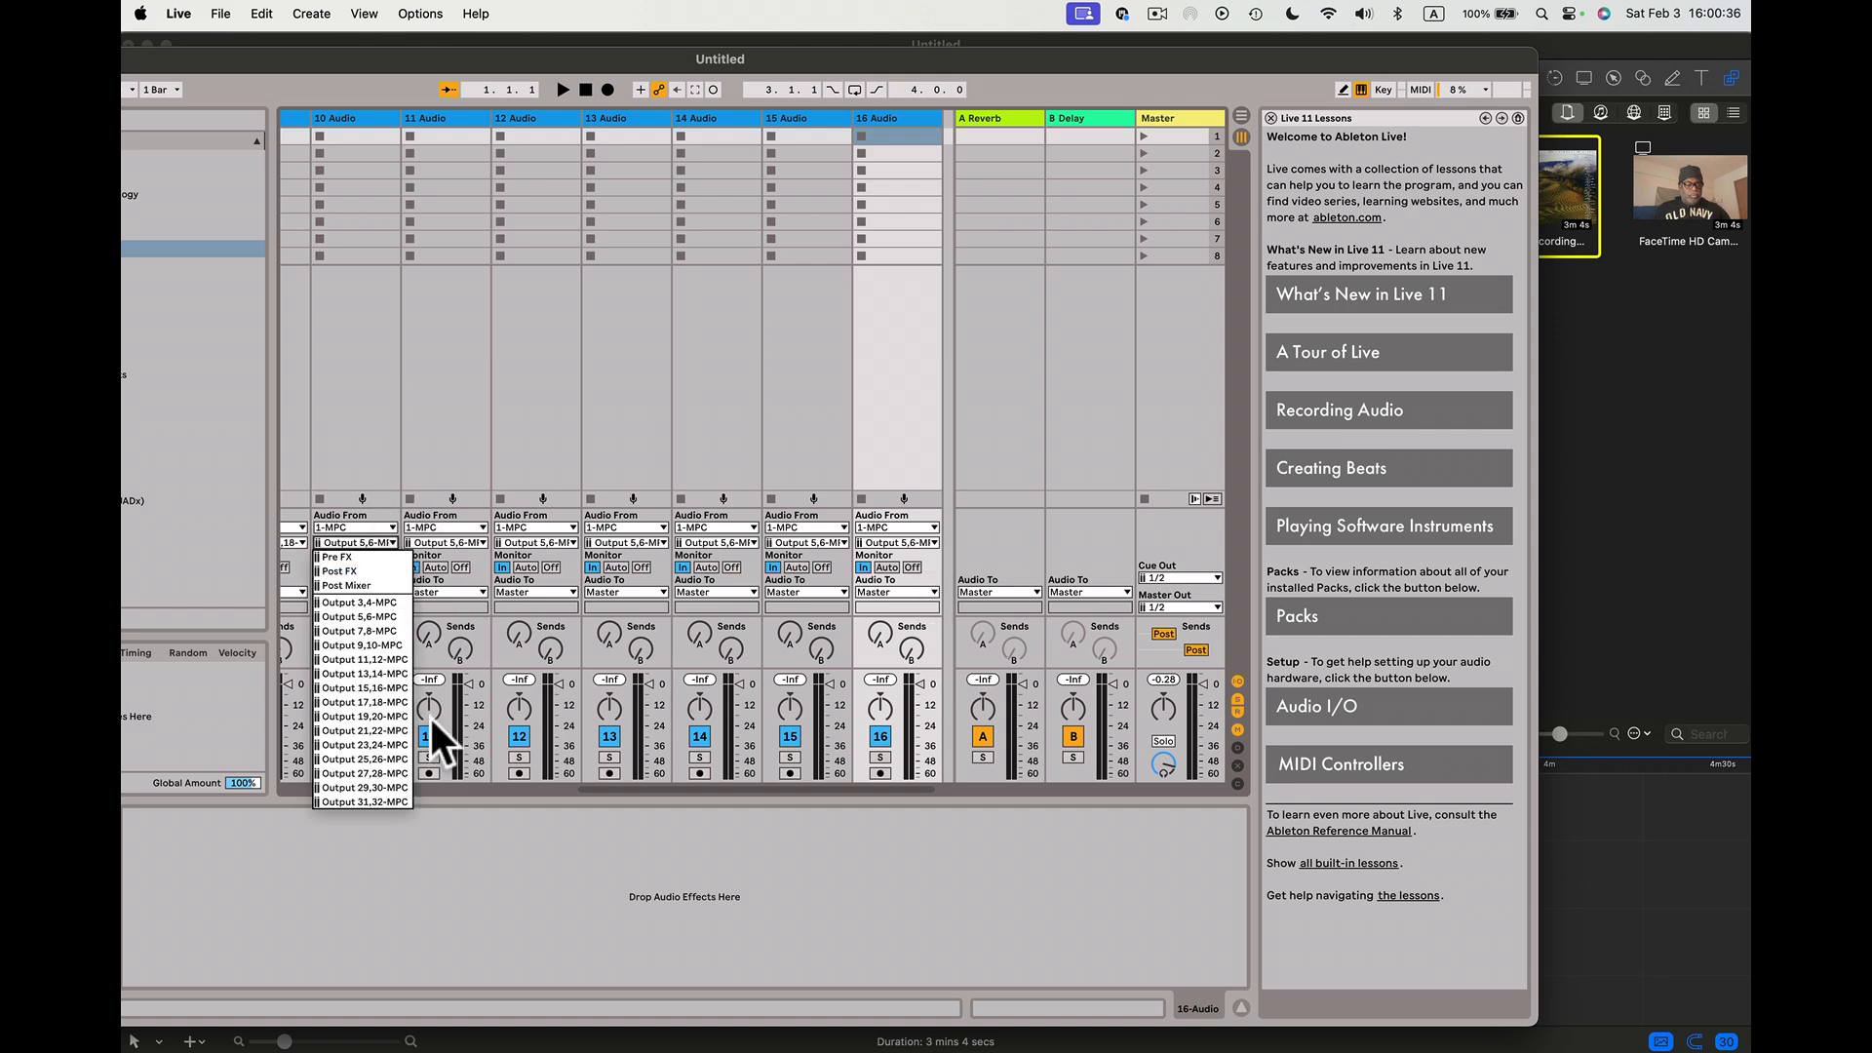
left_click(393, 720)
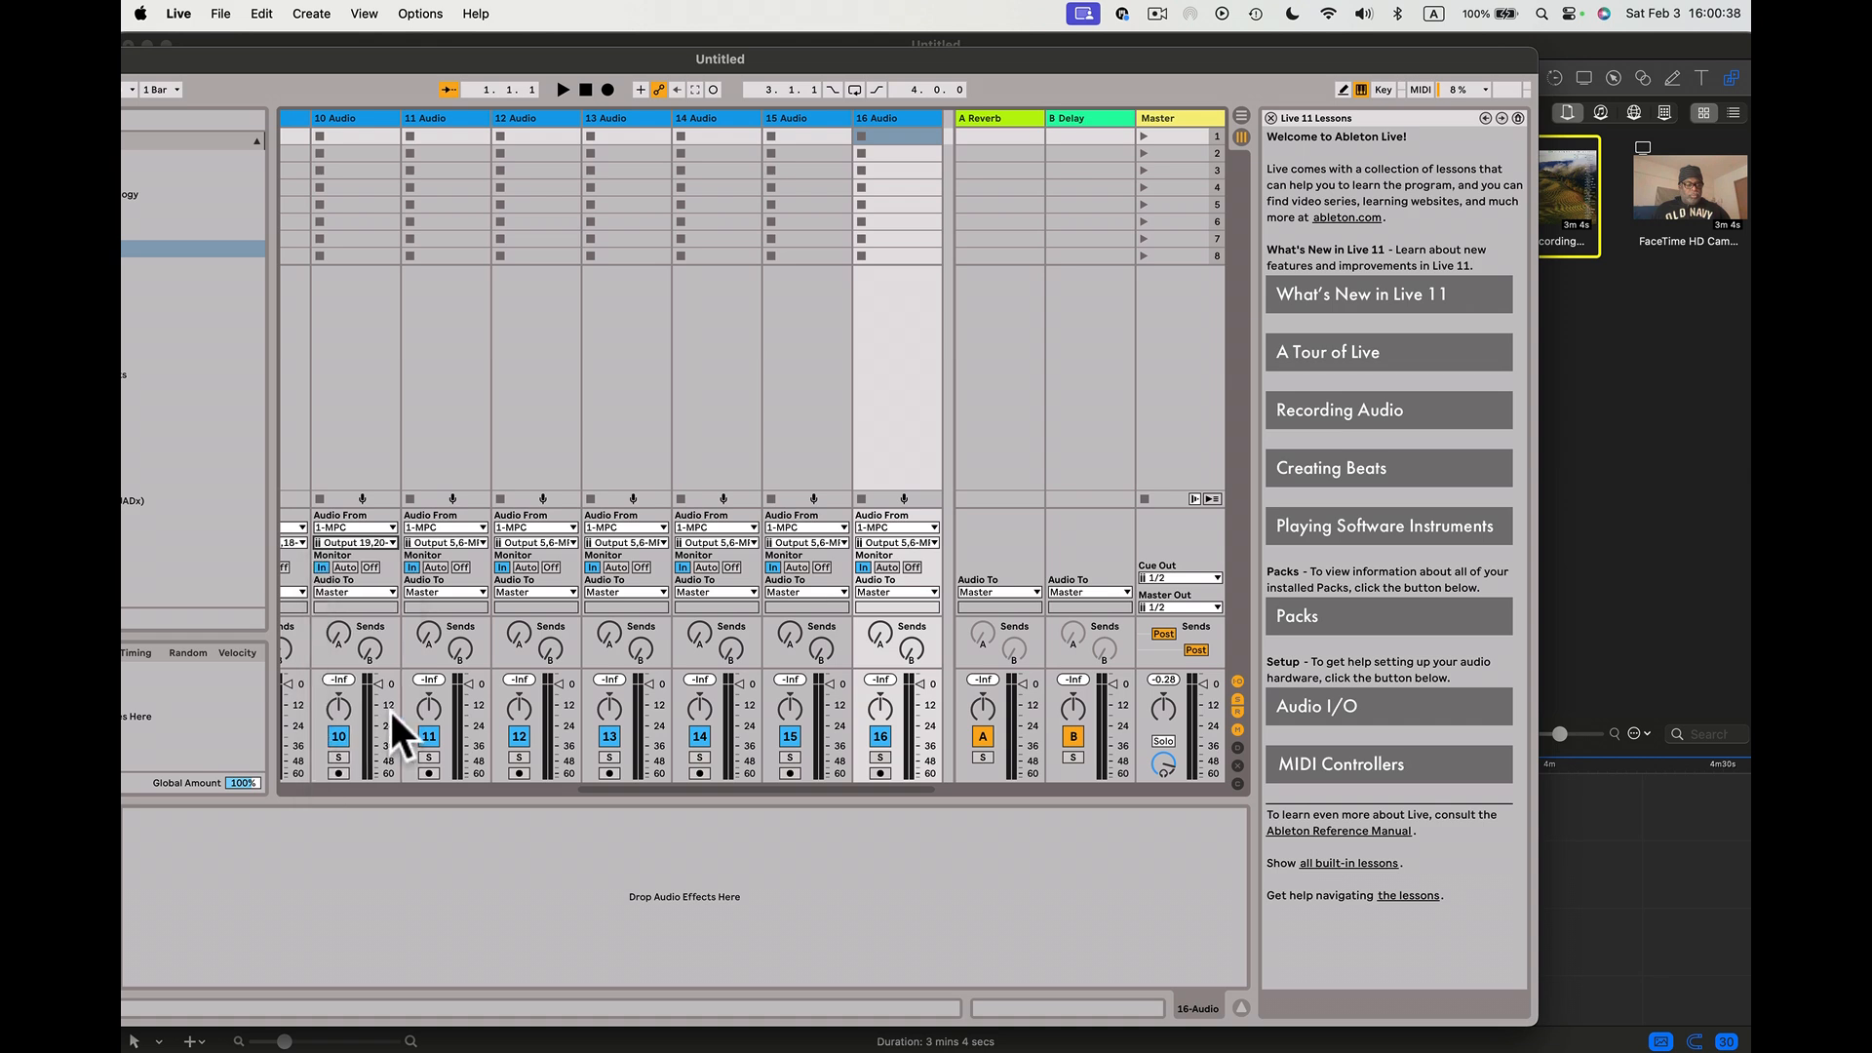
left_click(475, 542)
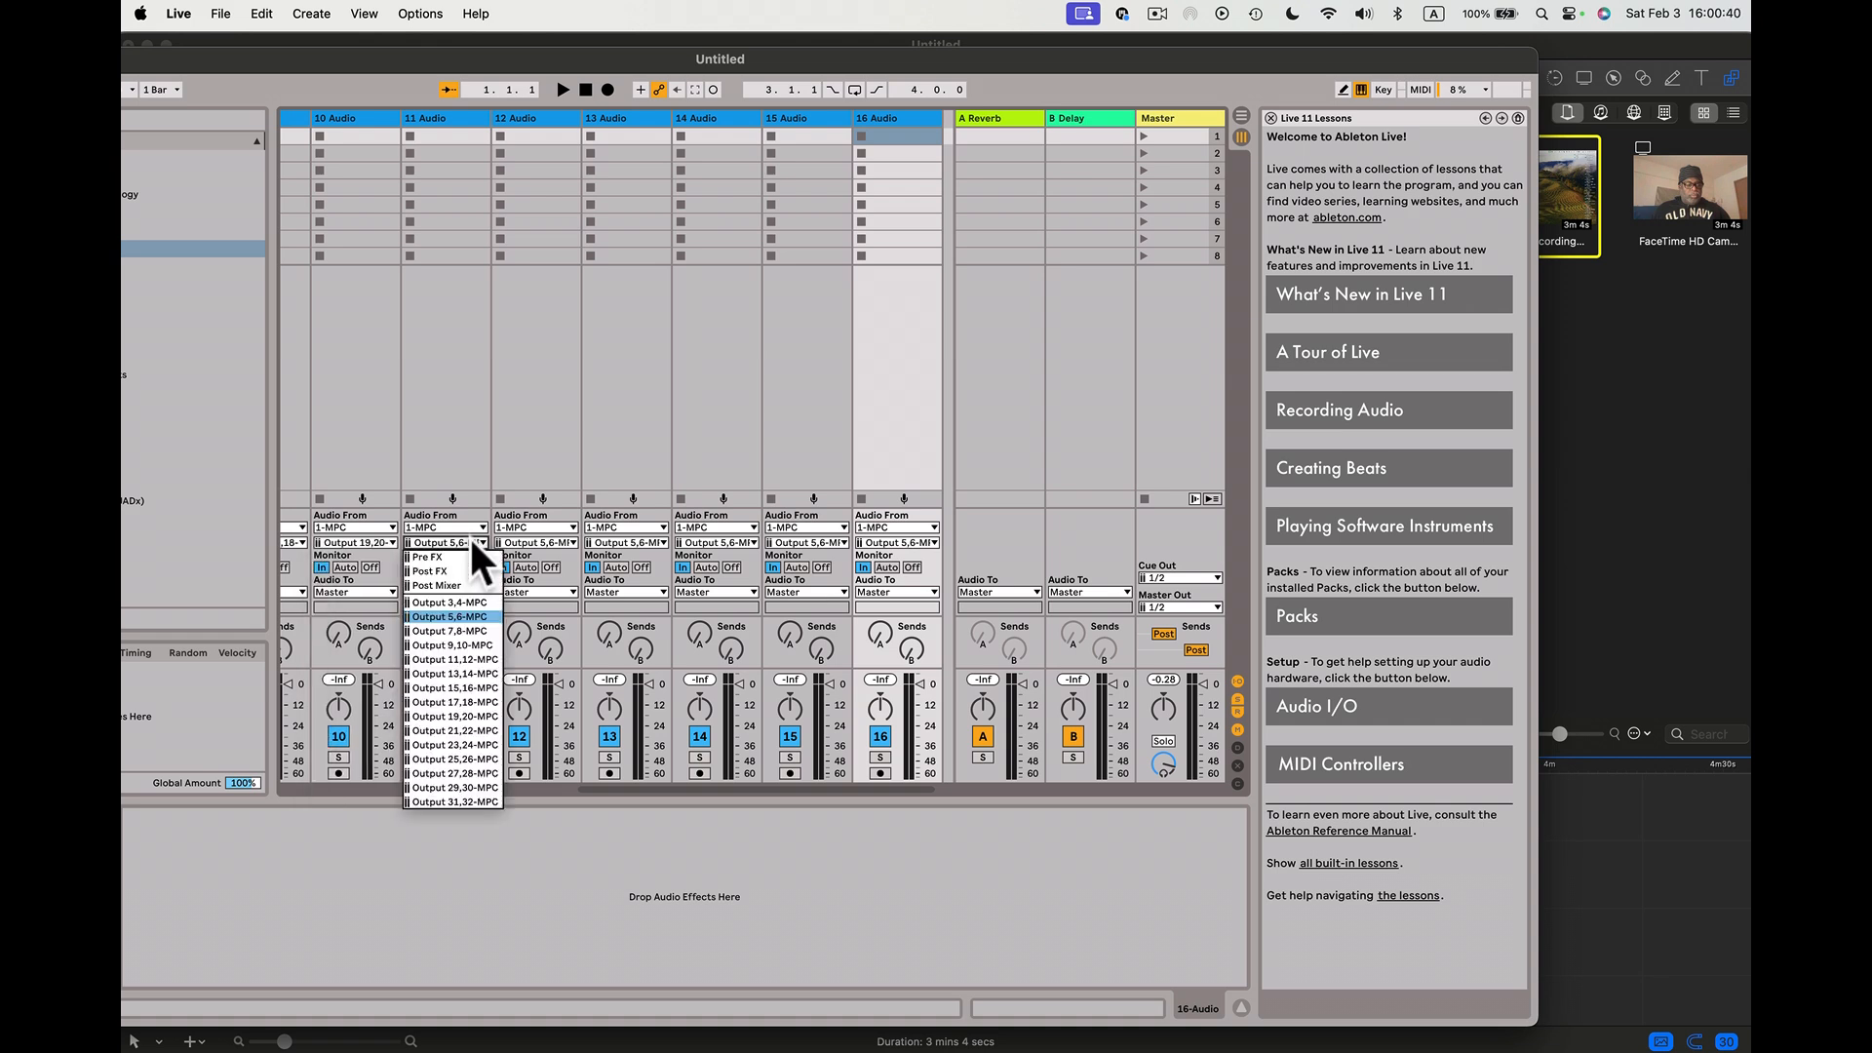
left_click(477, 730)
left_click(571, 543)
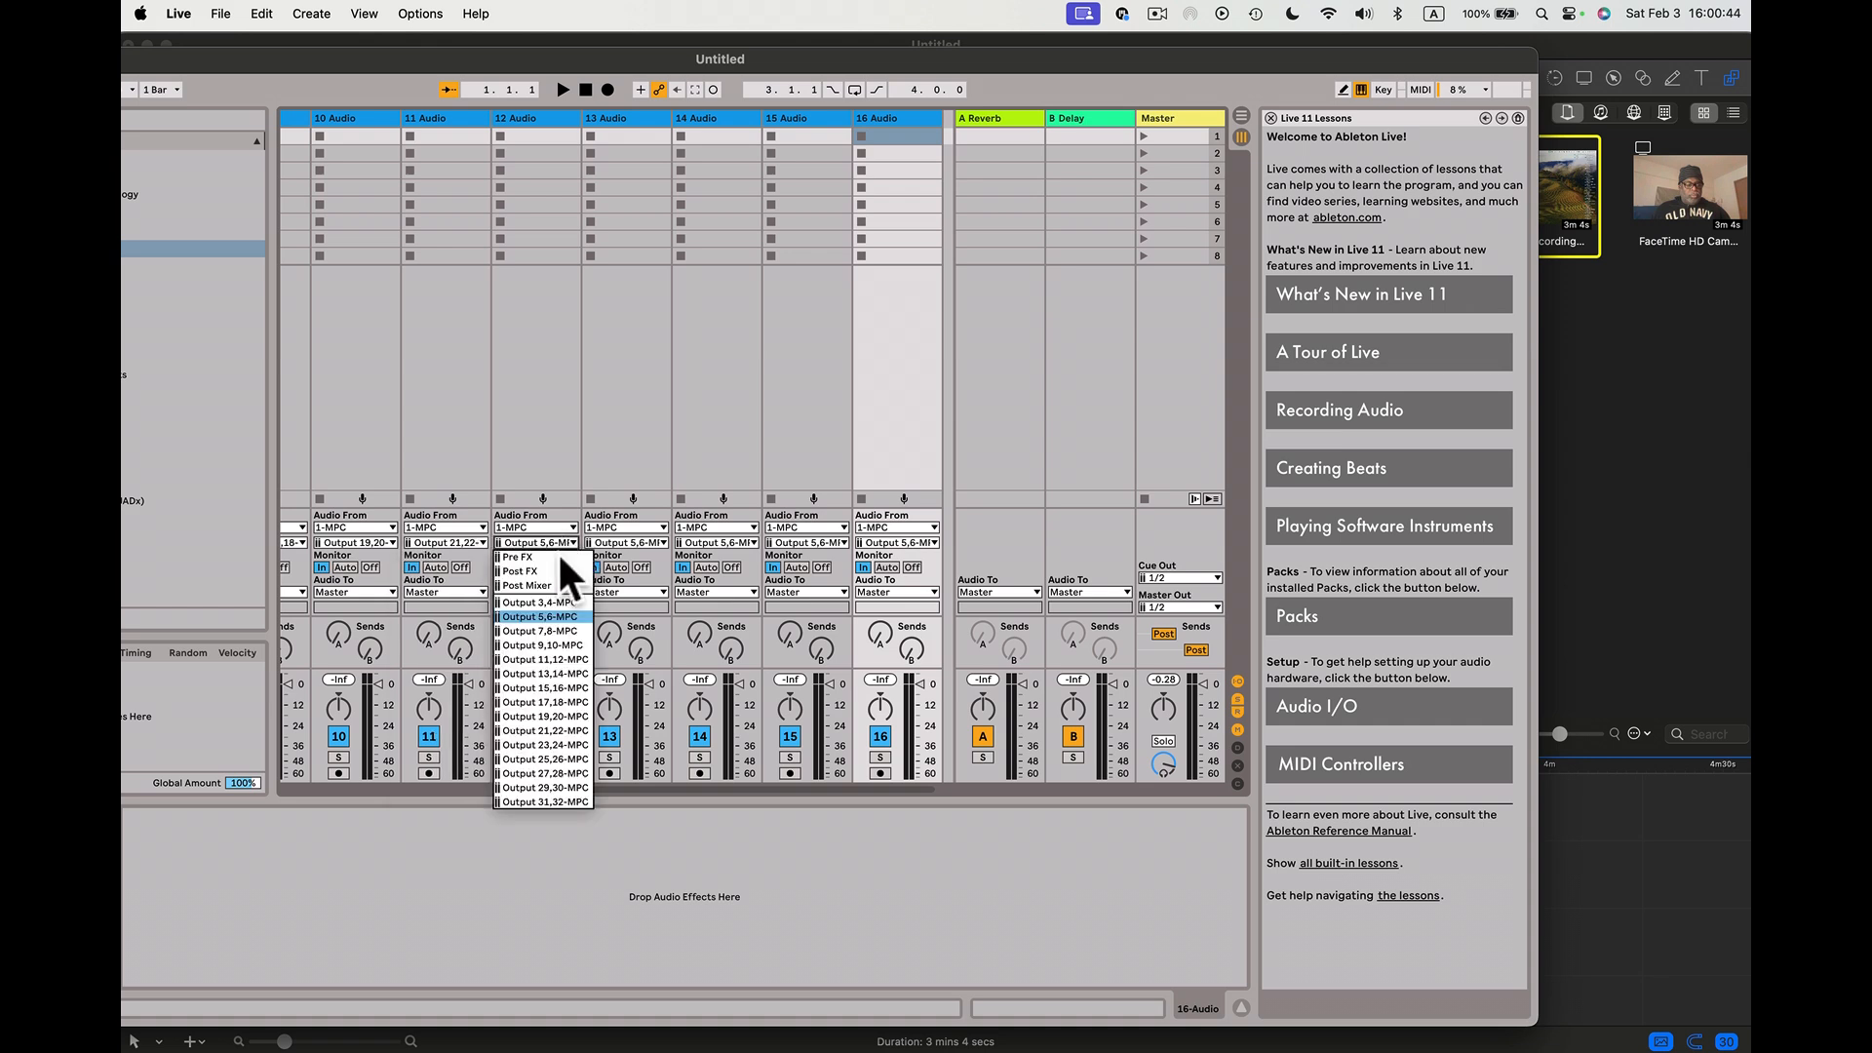
left_click(568, 747)
- Set the MPC input channels of tracks 13 to 16 Audio to Output 25,26, Output 27,28, Output 29,30 and Output 31,32 in order
left_click(659, 542)
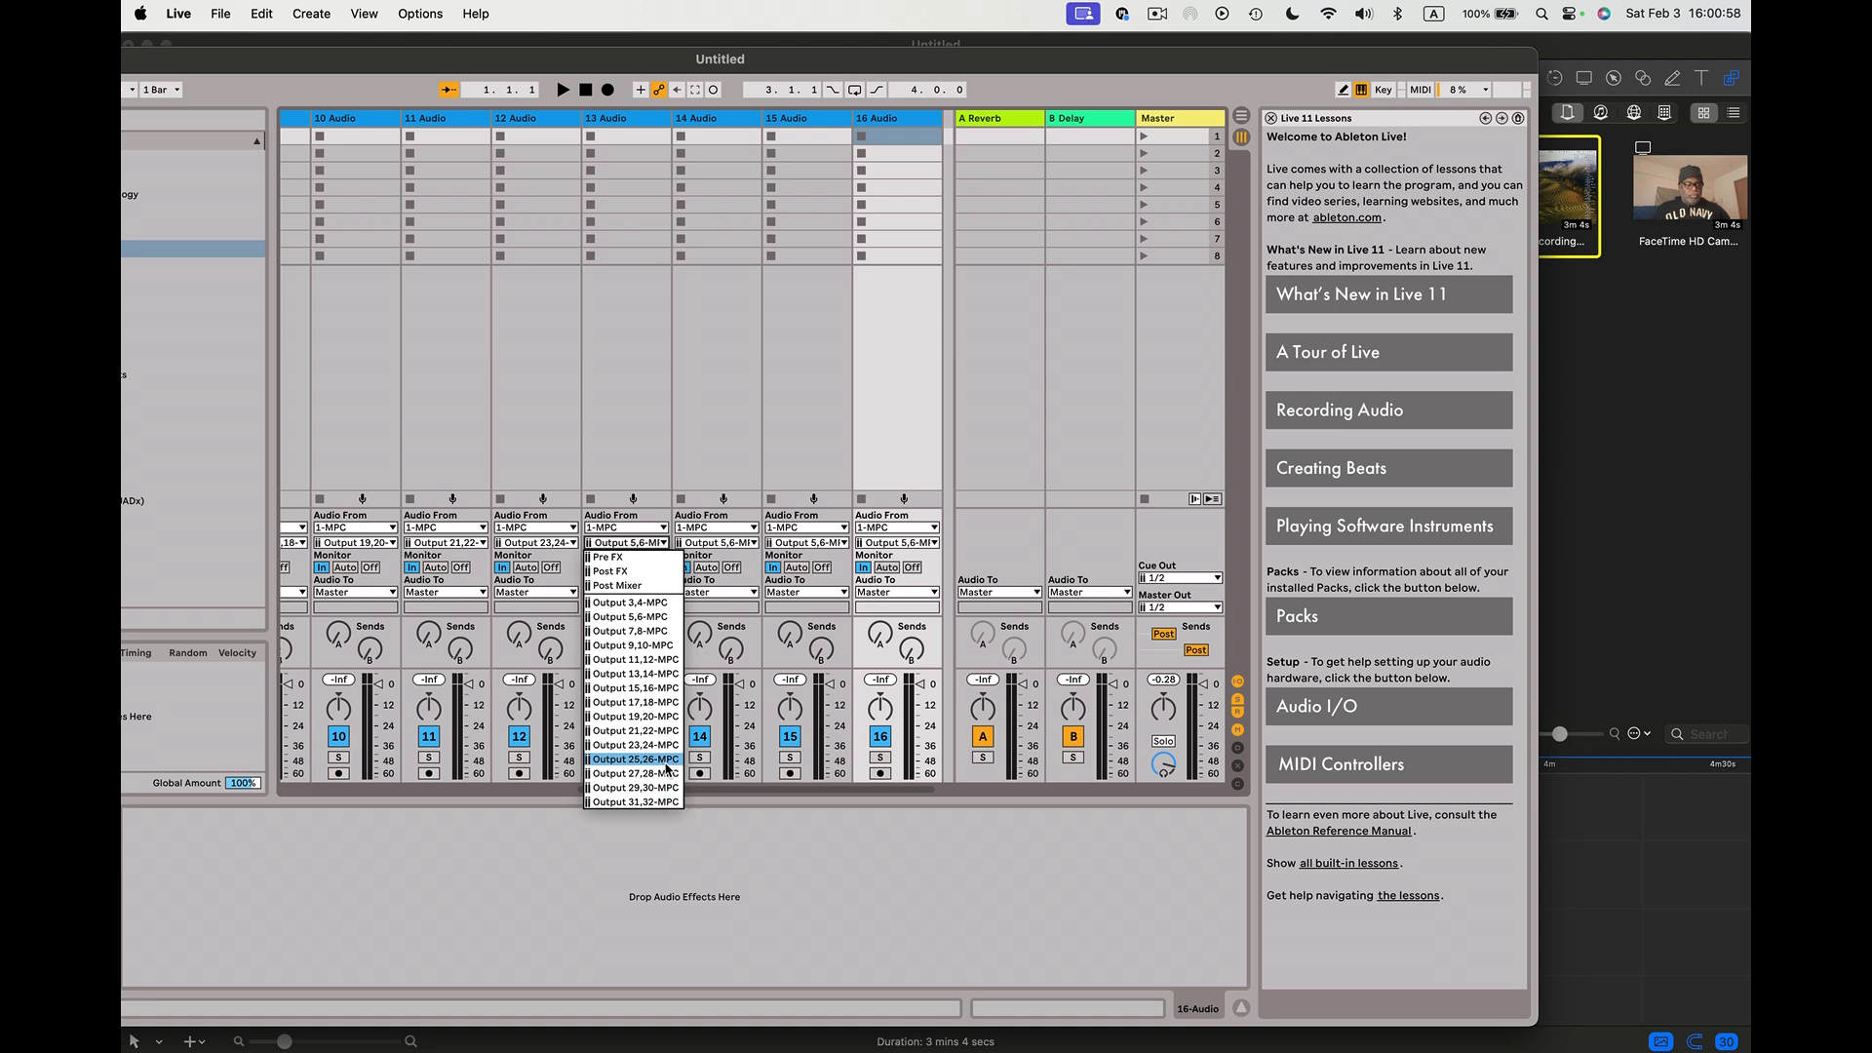
left_click(667, 761)
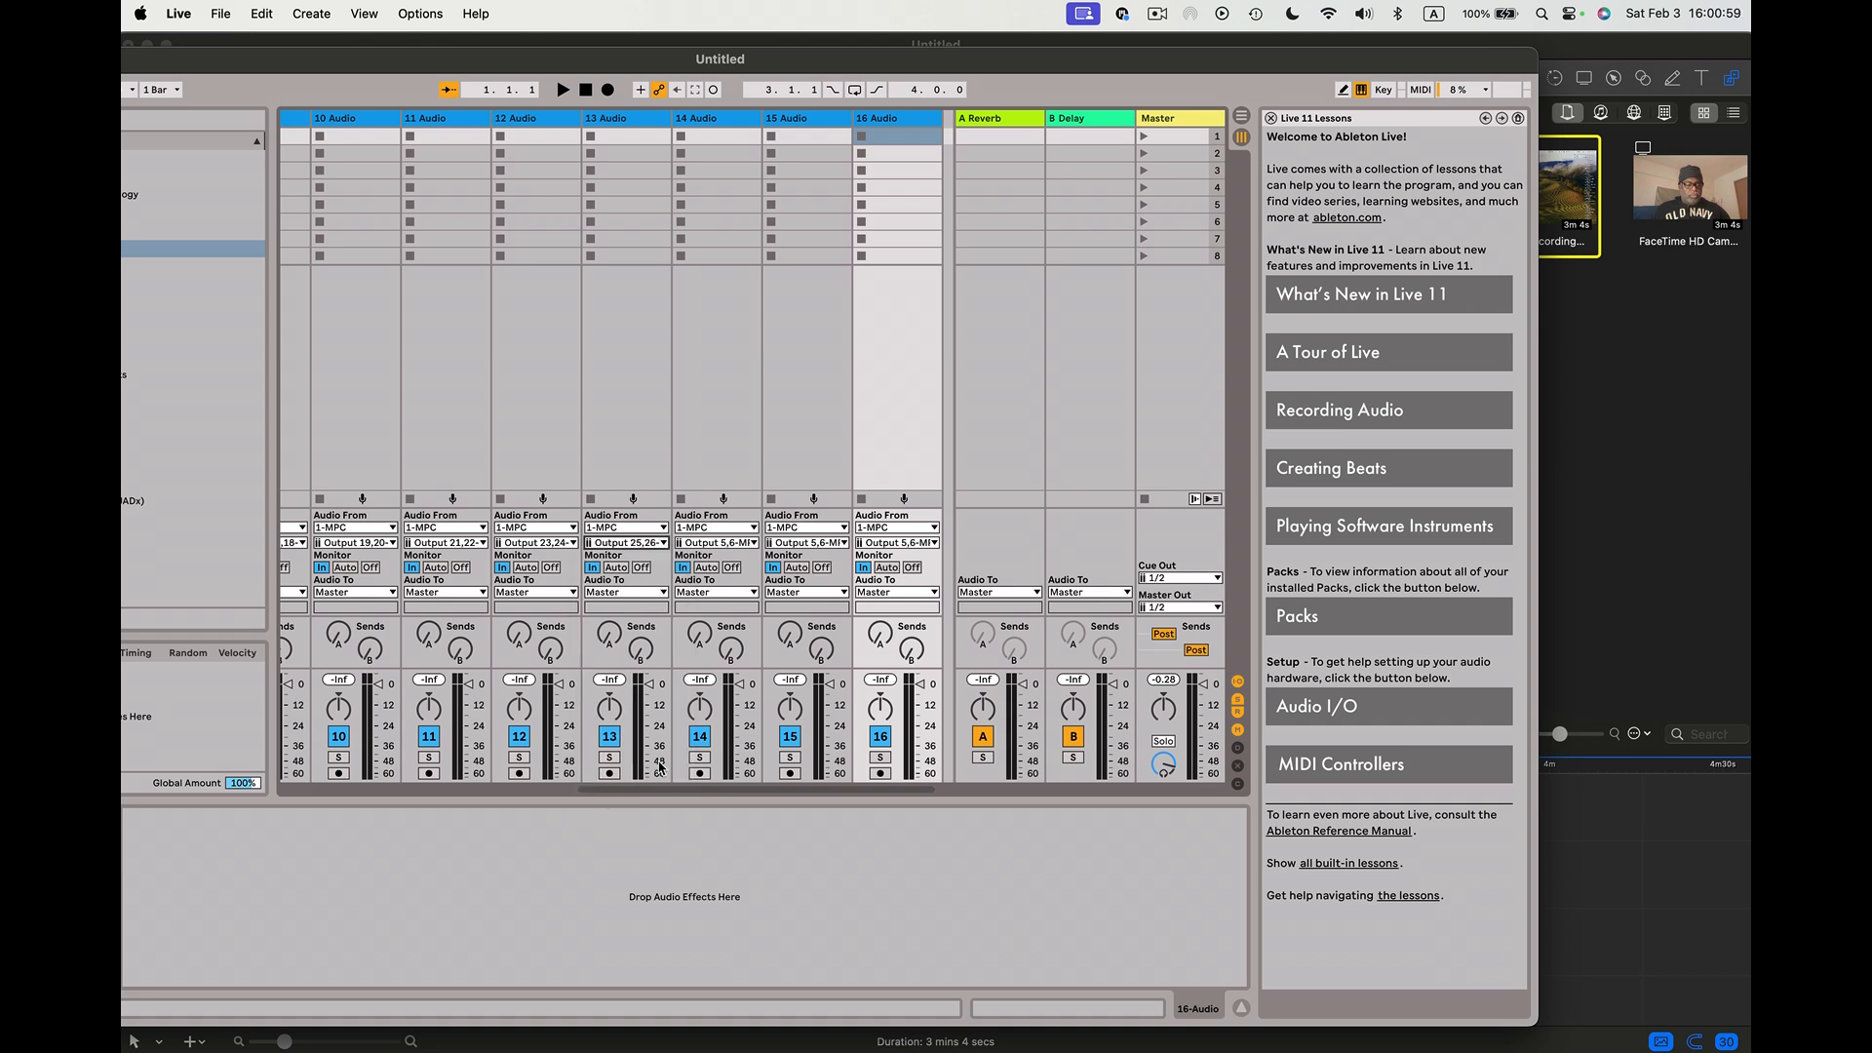
left_click(744, 543)
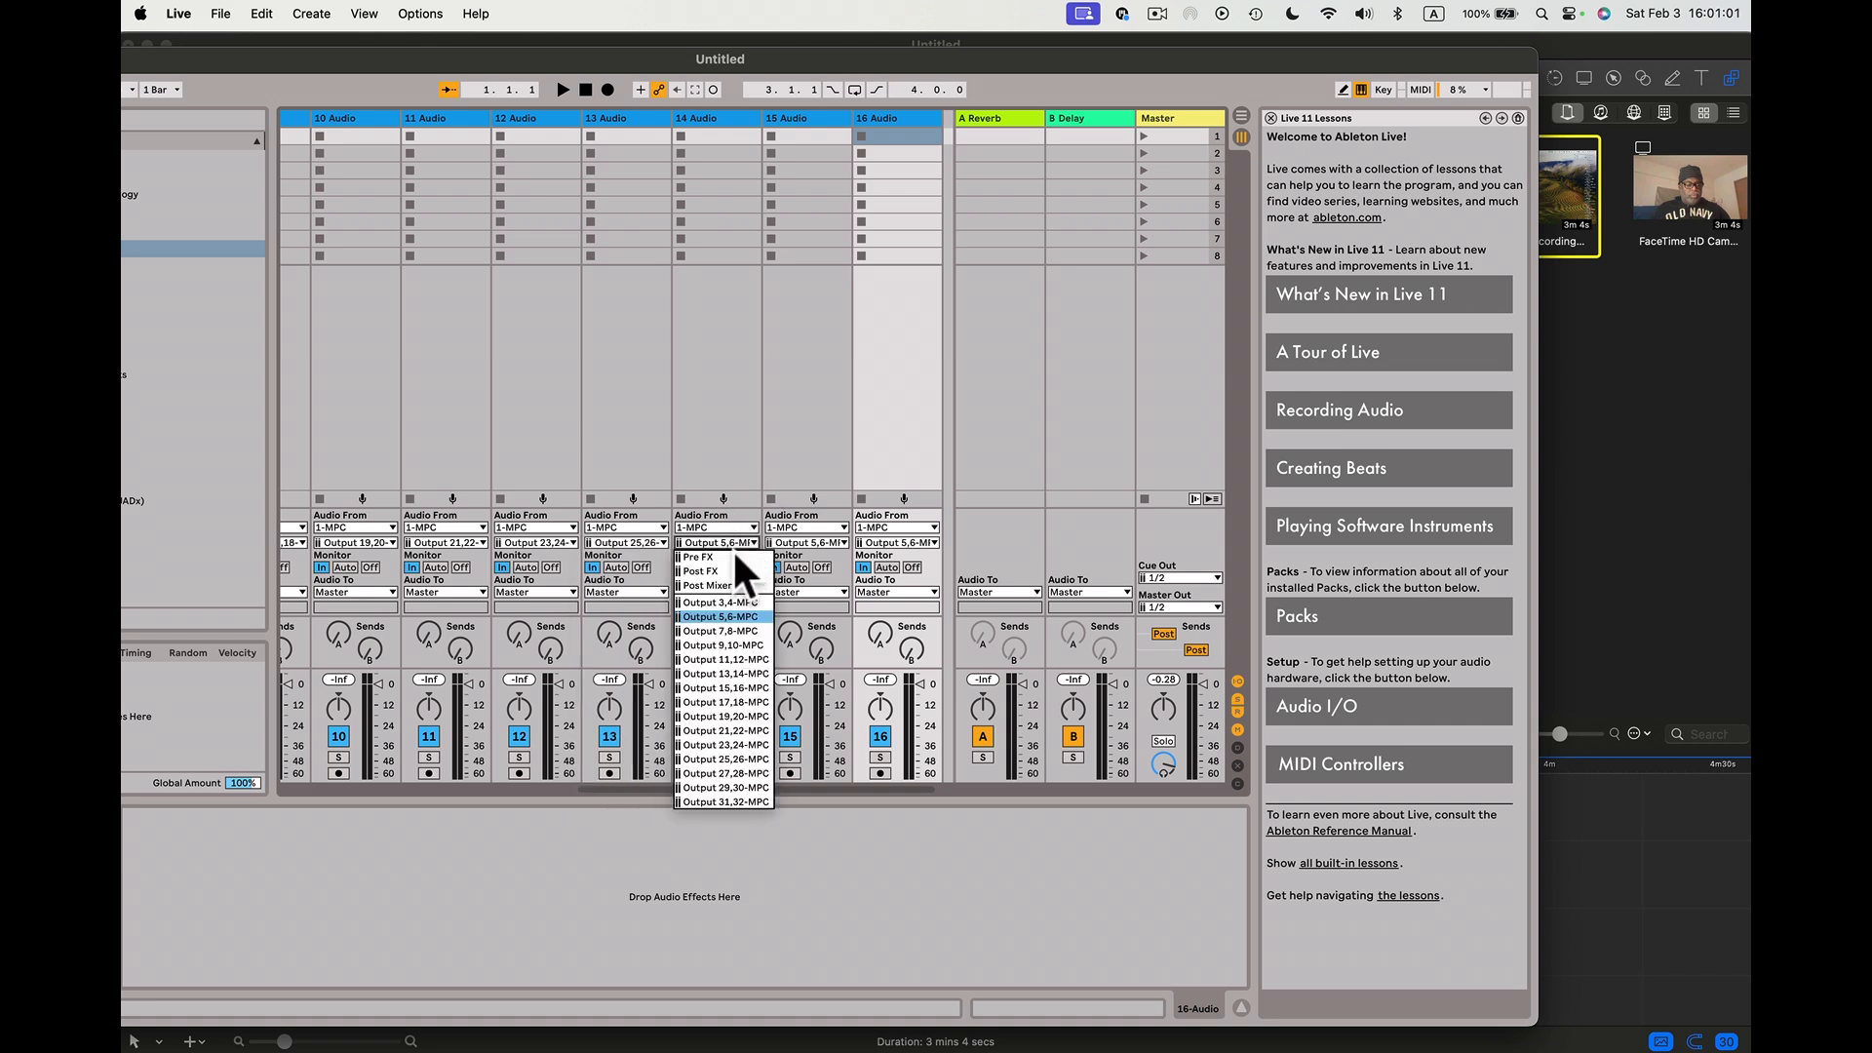
left_click(743, 773)
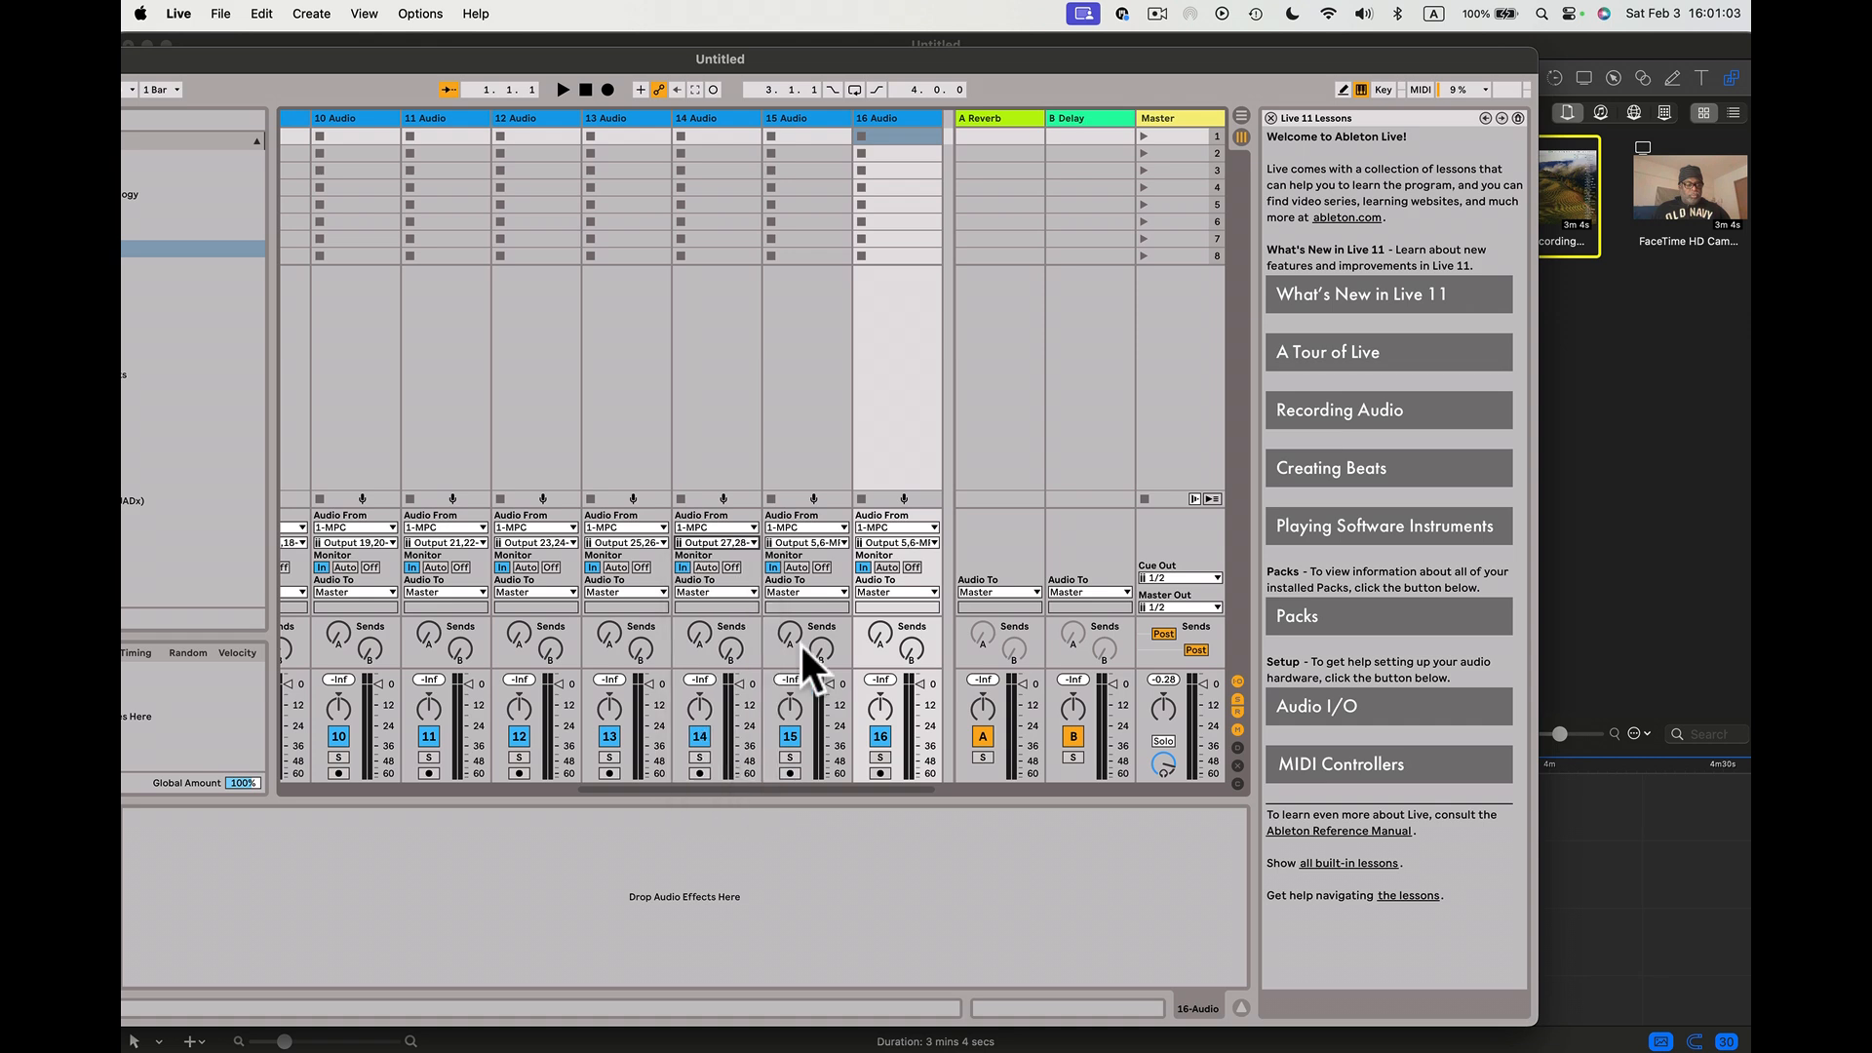
left_click(844, 544)
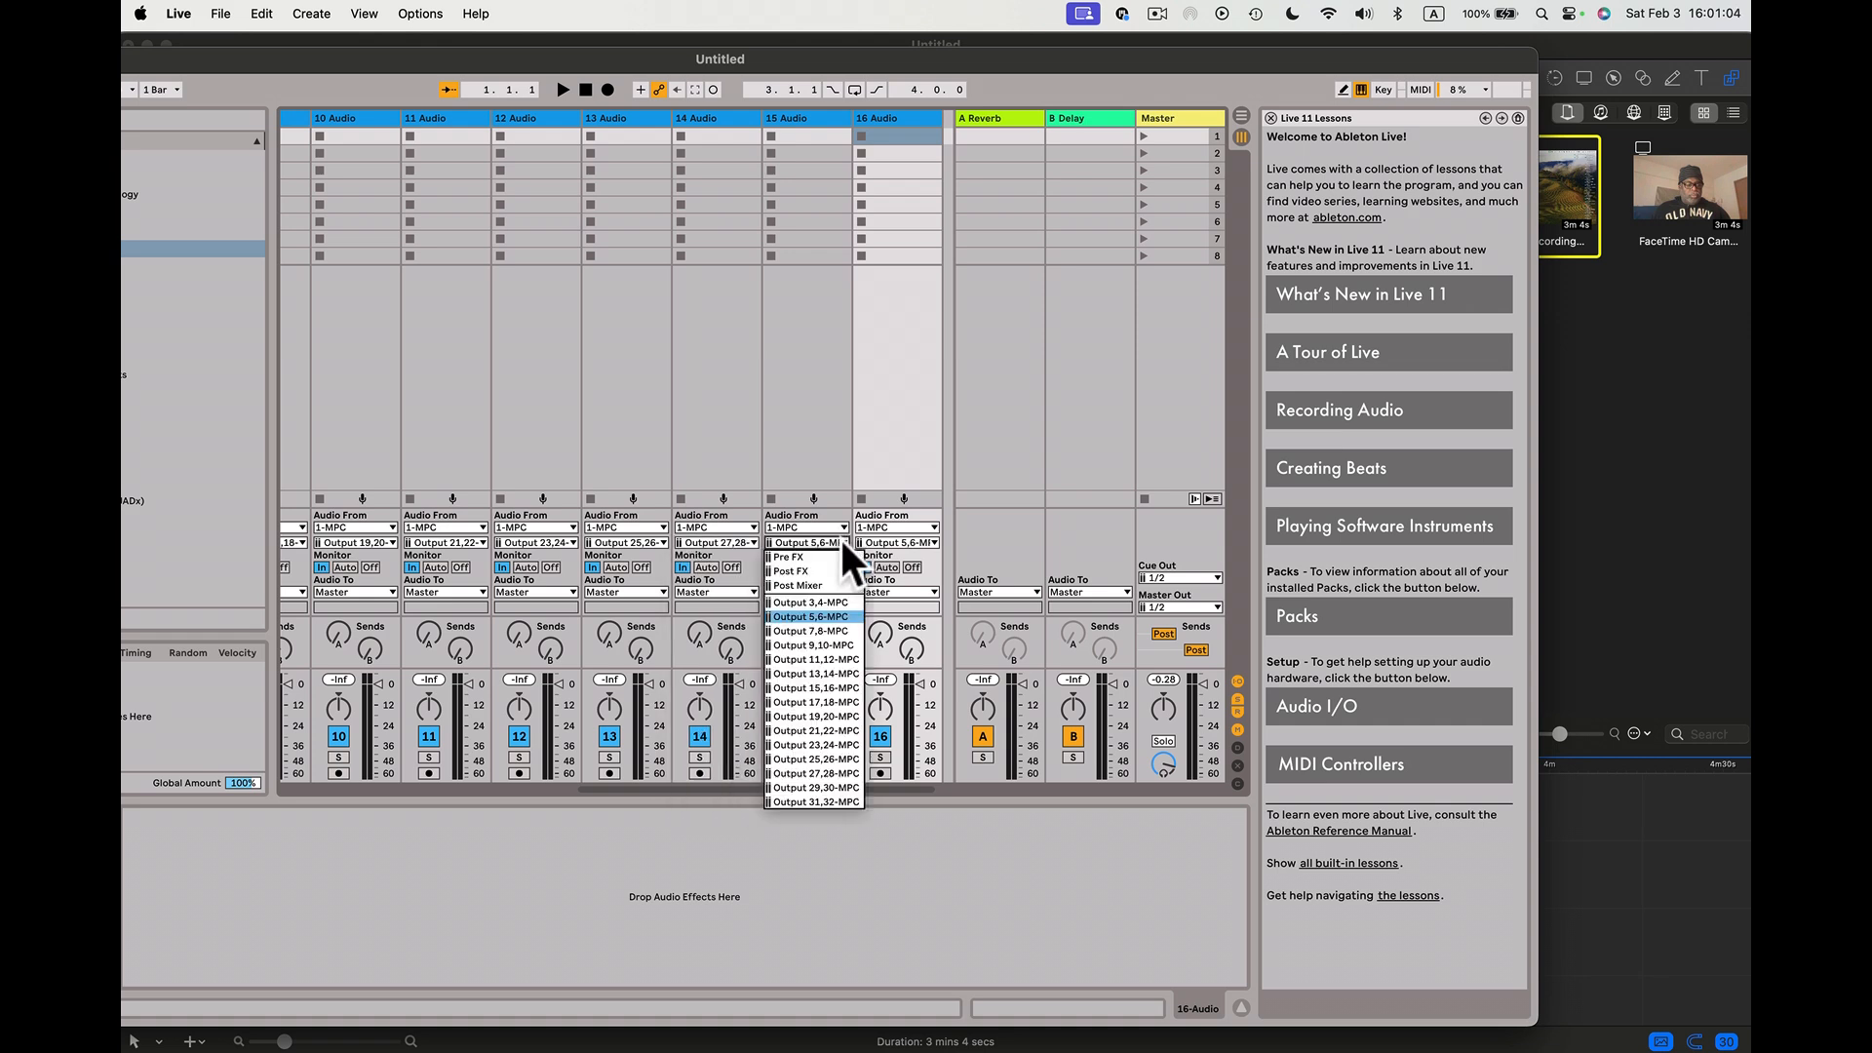
left_click(817, 788)
left_click(934, 542)
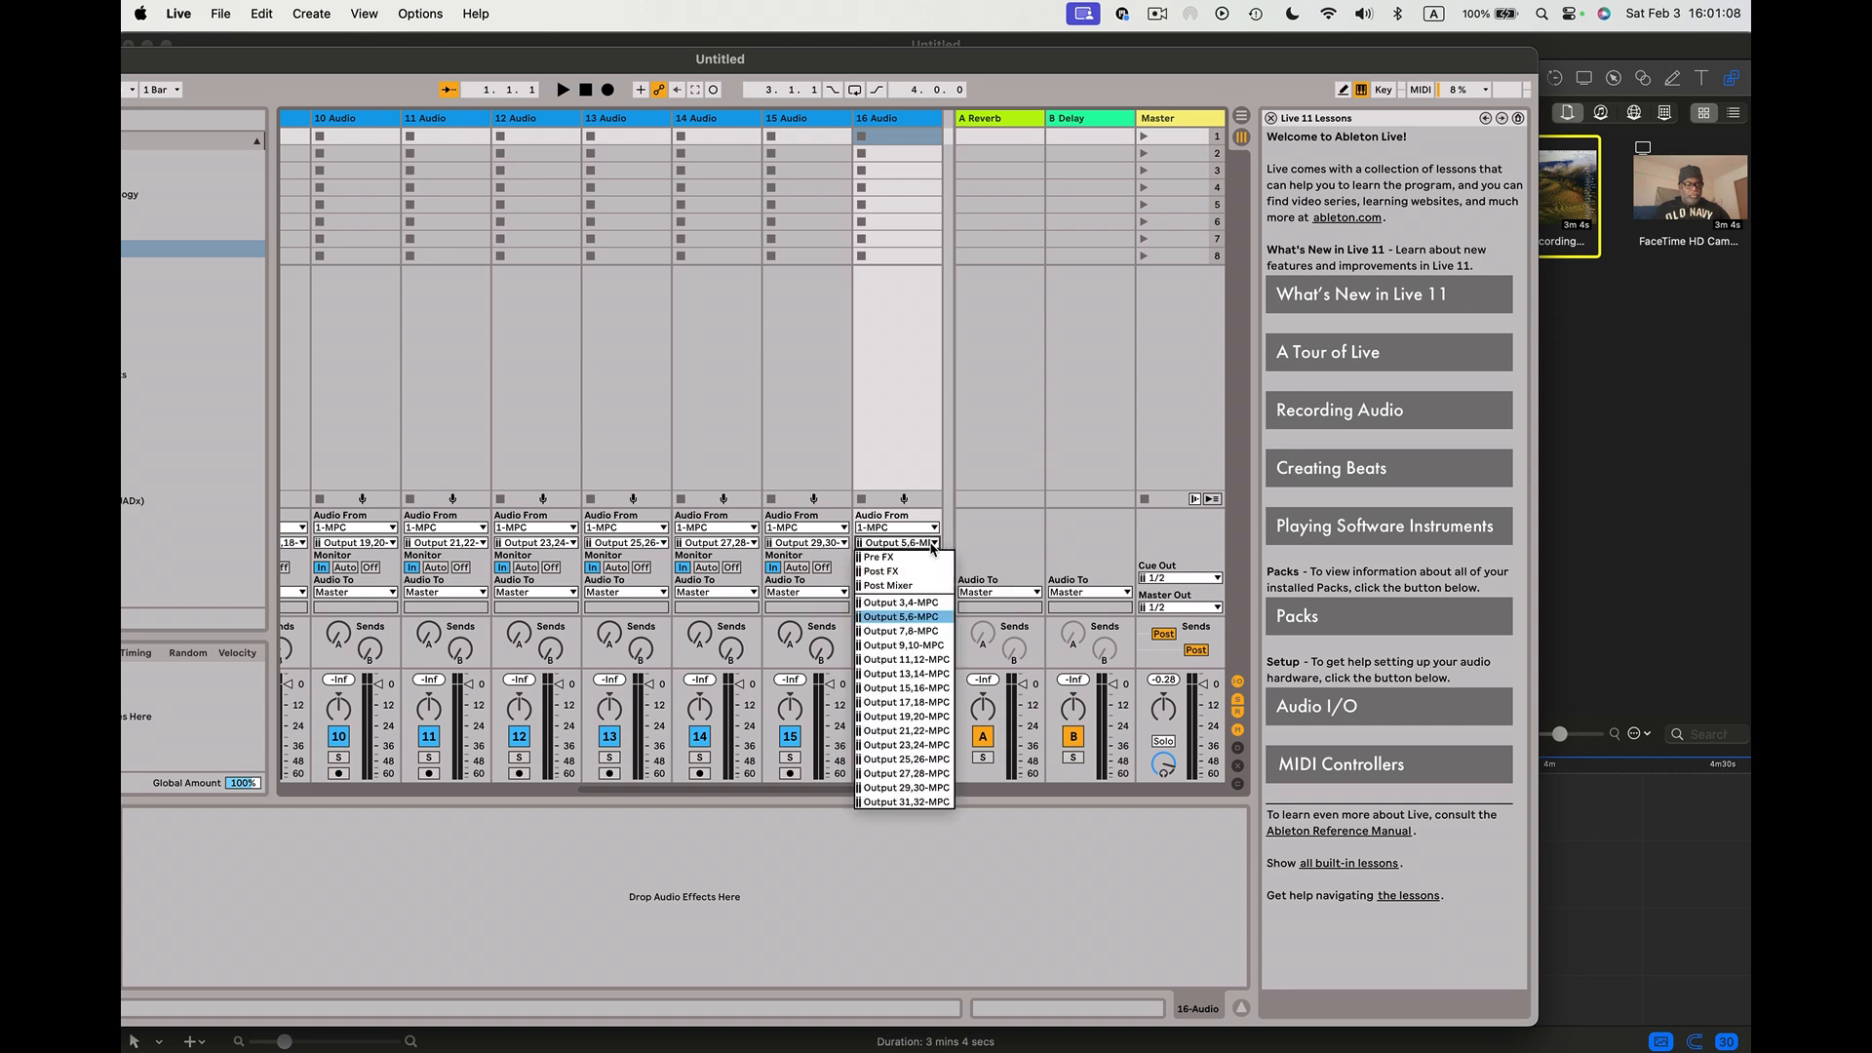
left_click(901, 802)
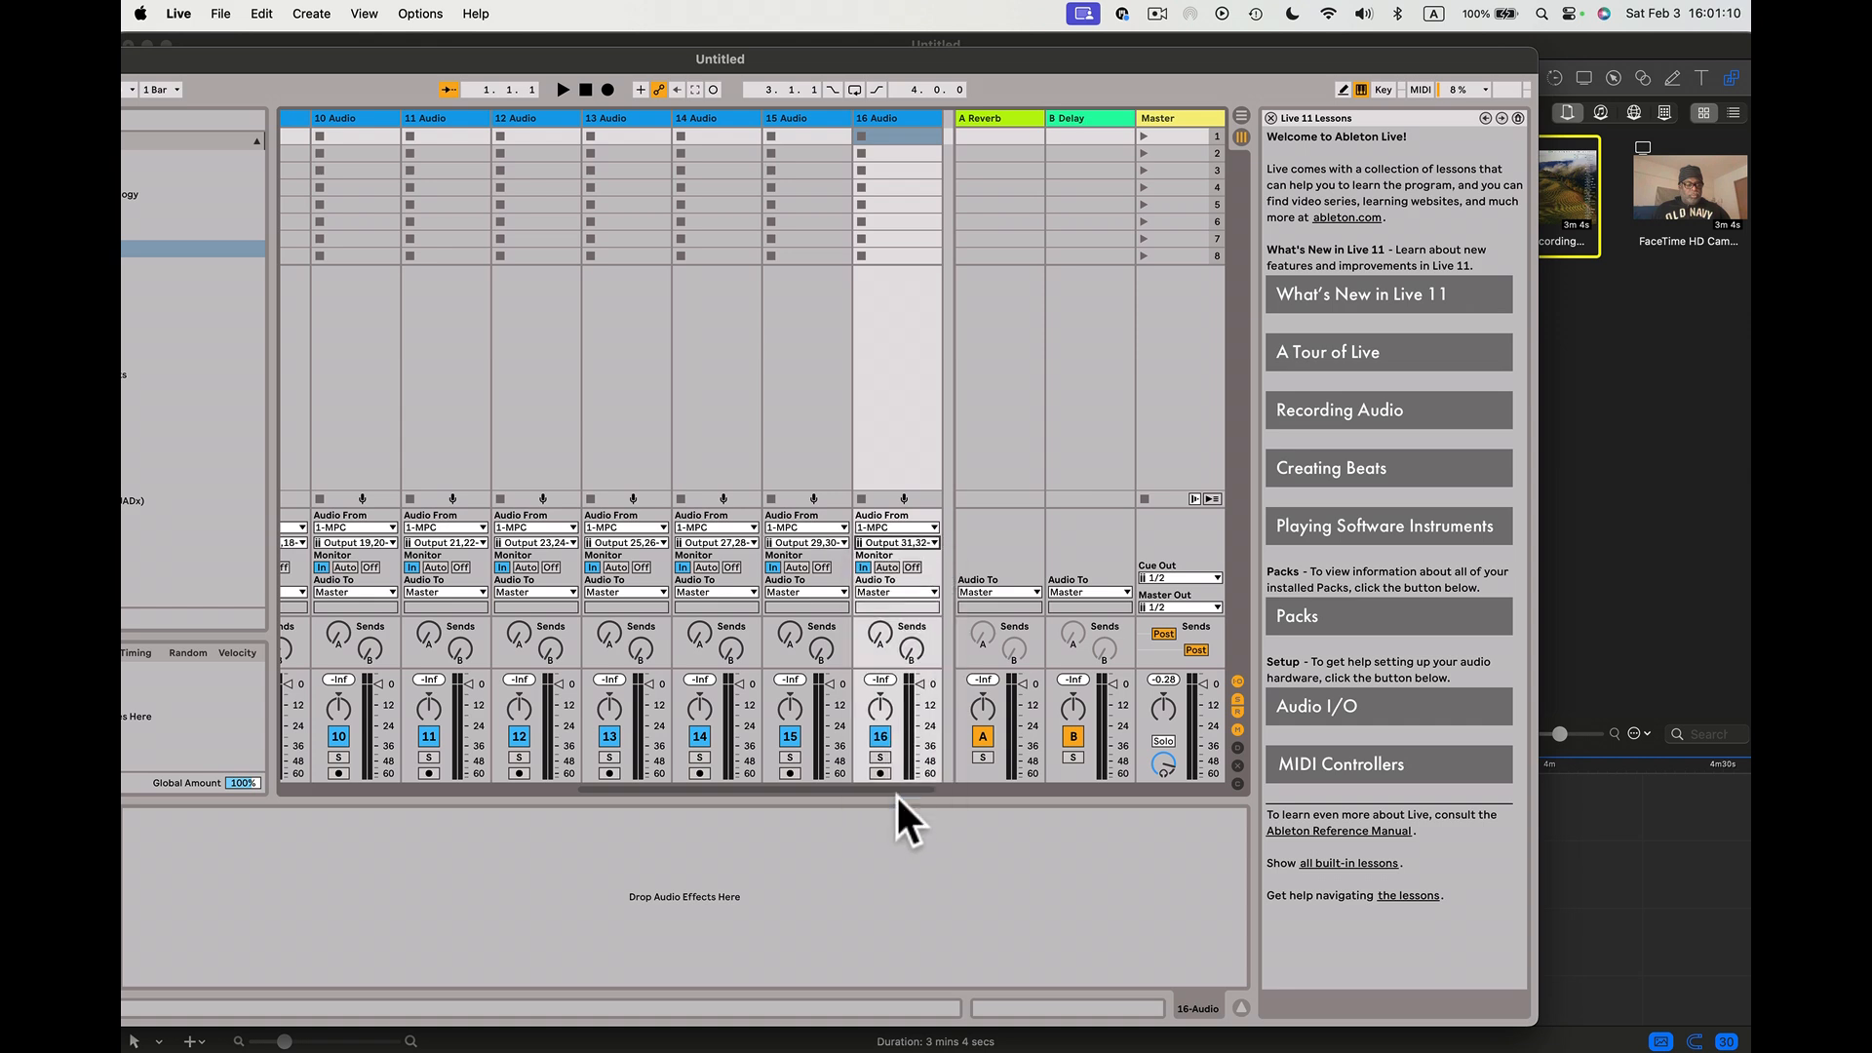
- Select the 1 MPC track to bring back the plug-in window and move the window so its full width is on screen
scroll(902, 778, "right", 3)
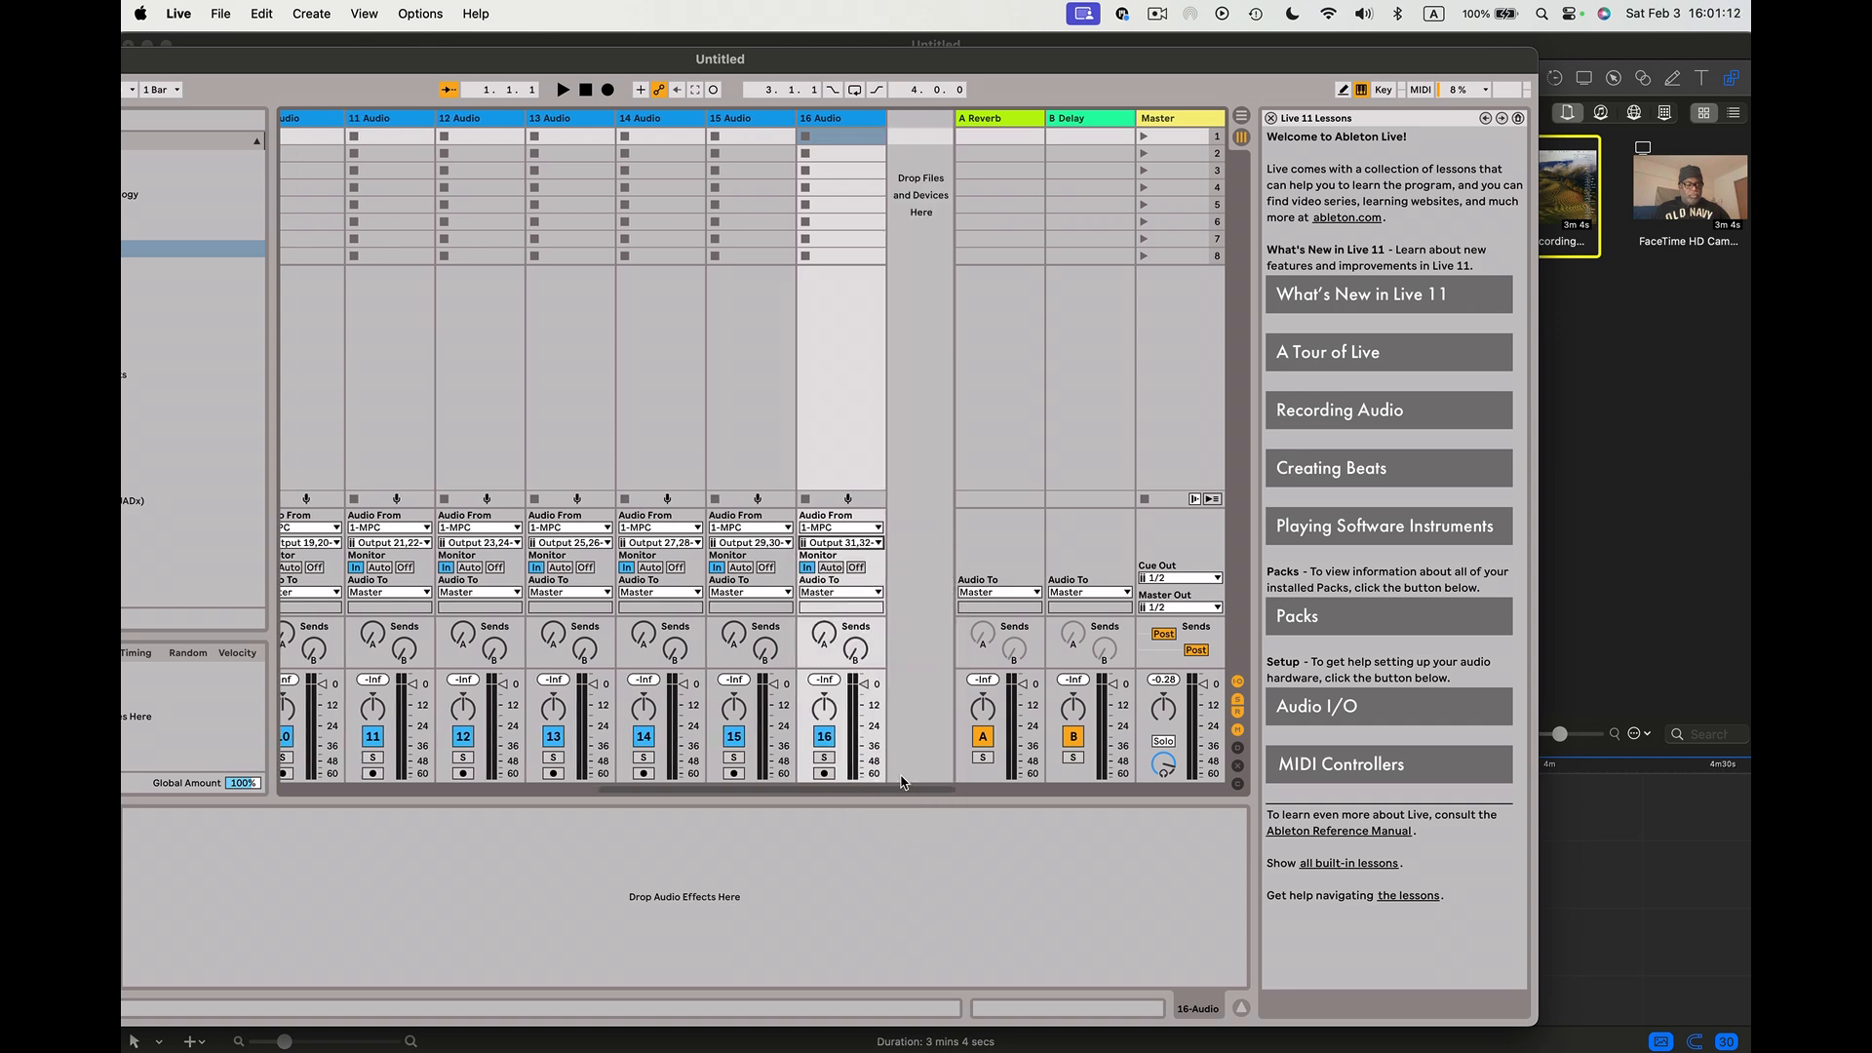
scroll(902, 780, "left", 10)
scroll(902, 780, "left", 6)
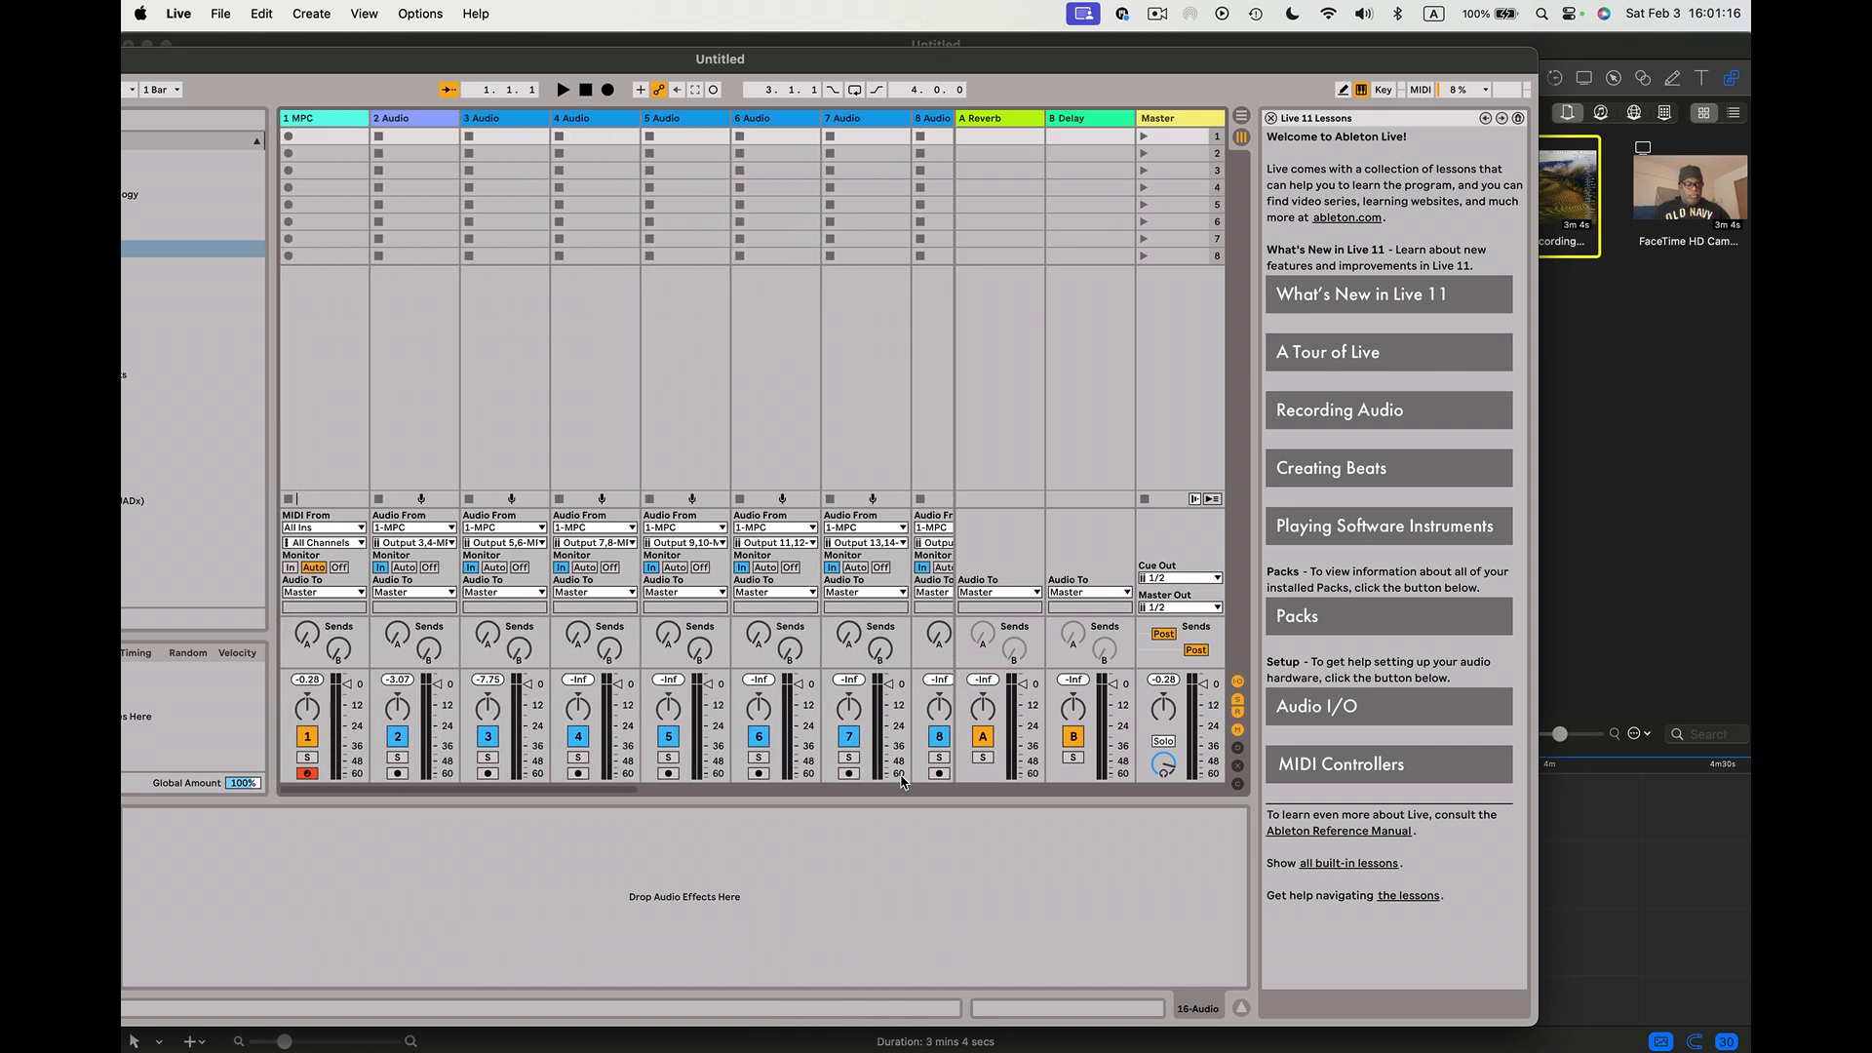
left_click(305, 120)
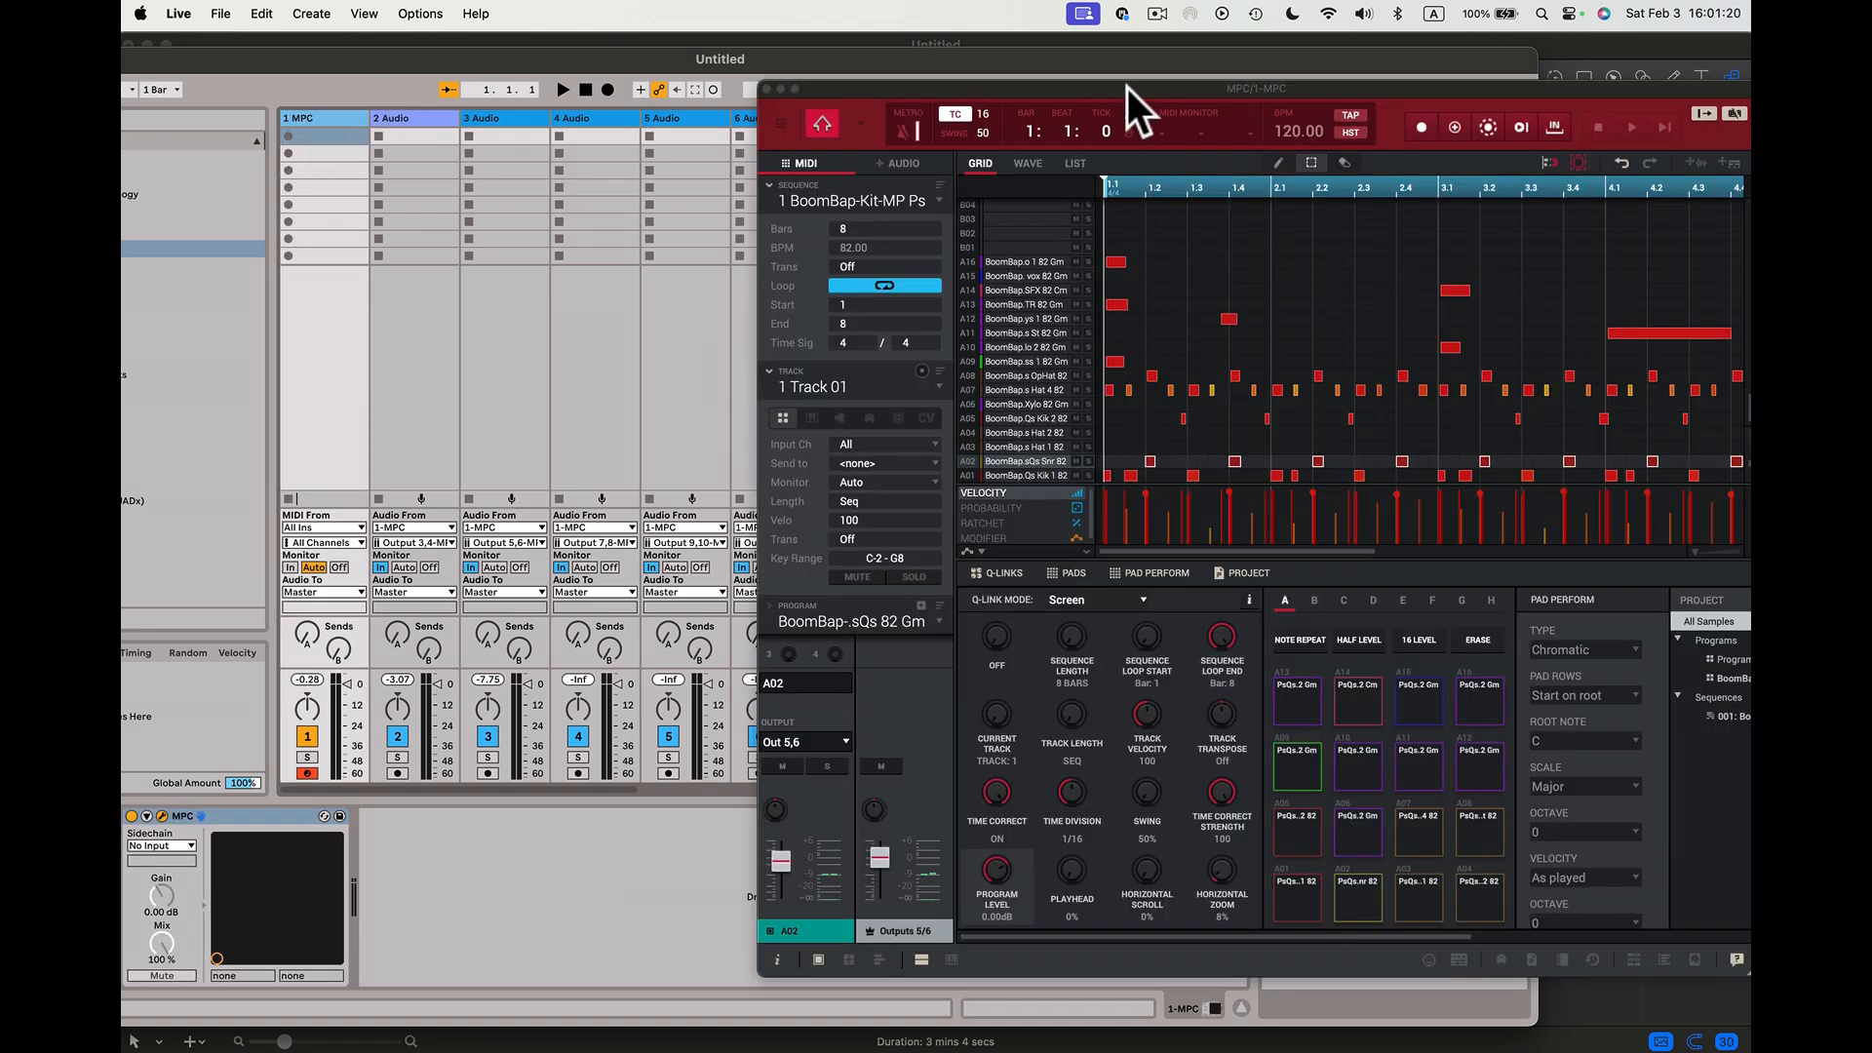
left_click_drag(1125, 84, 881, 90)
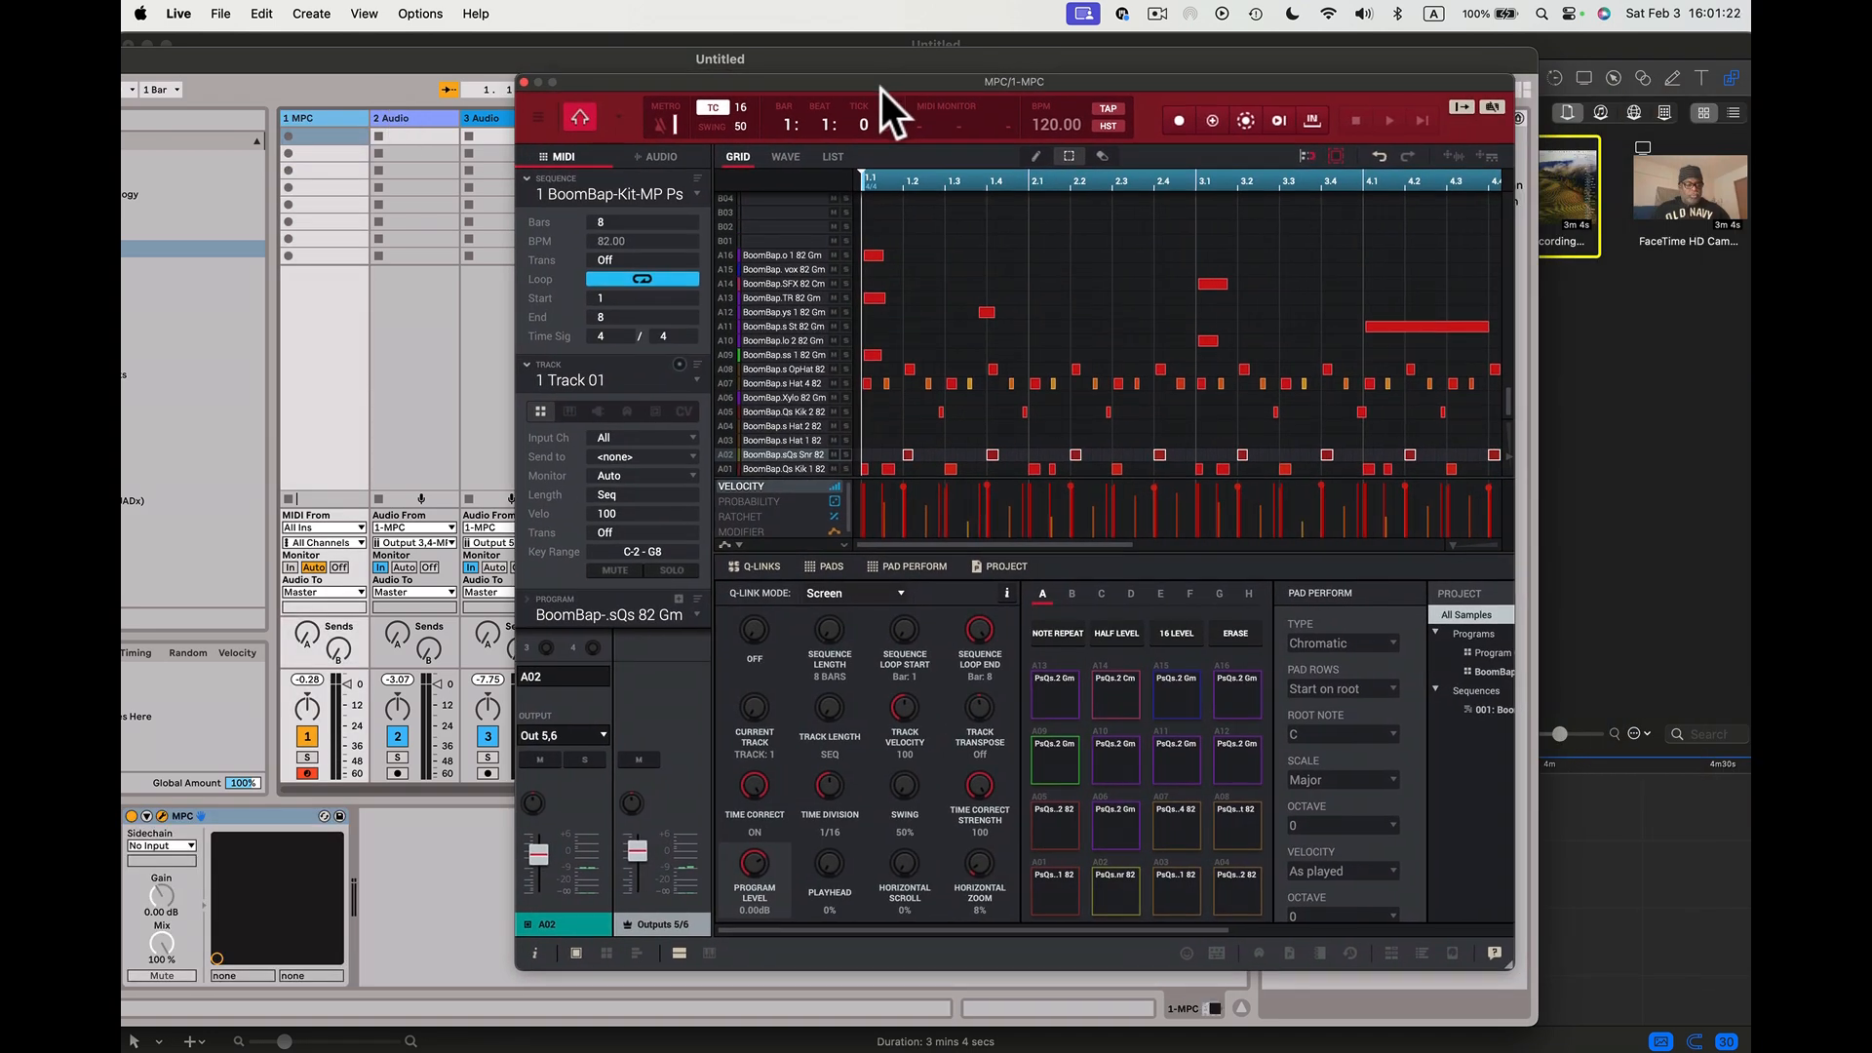
- Select pad A03 in the MPC plug-in and route it to stereo output Out 7,8
left_click(1171, 895)
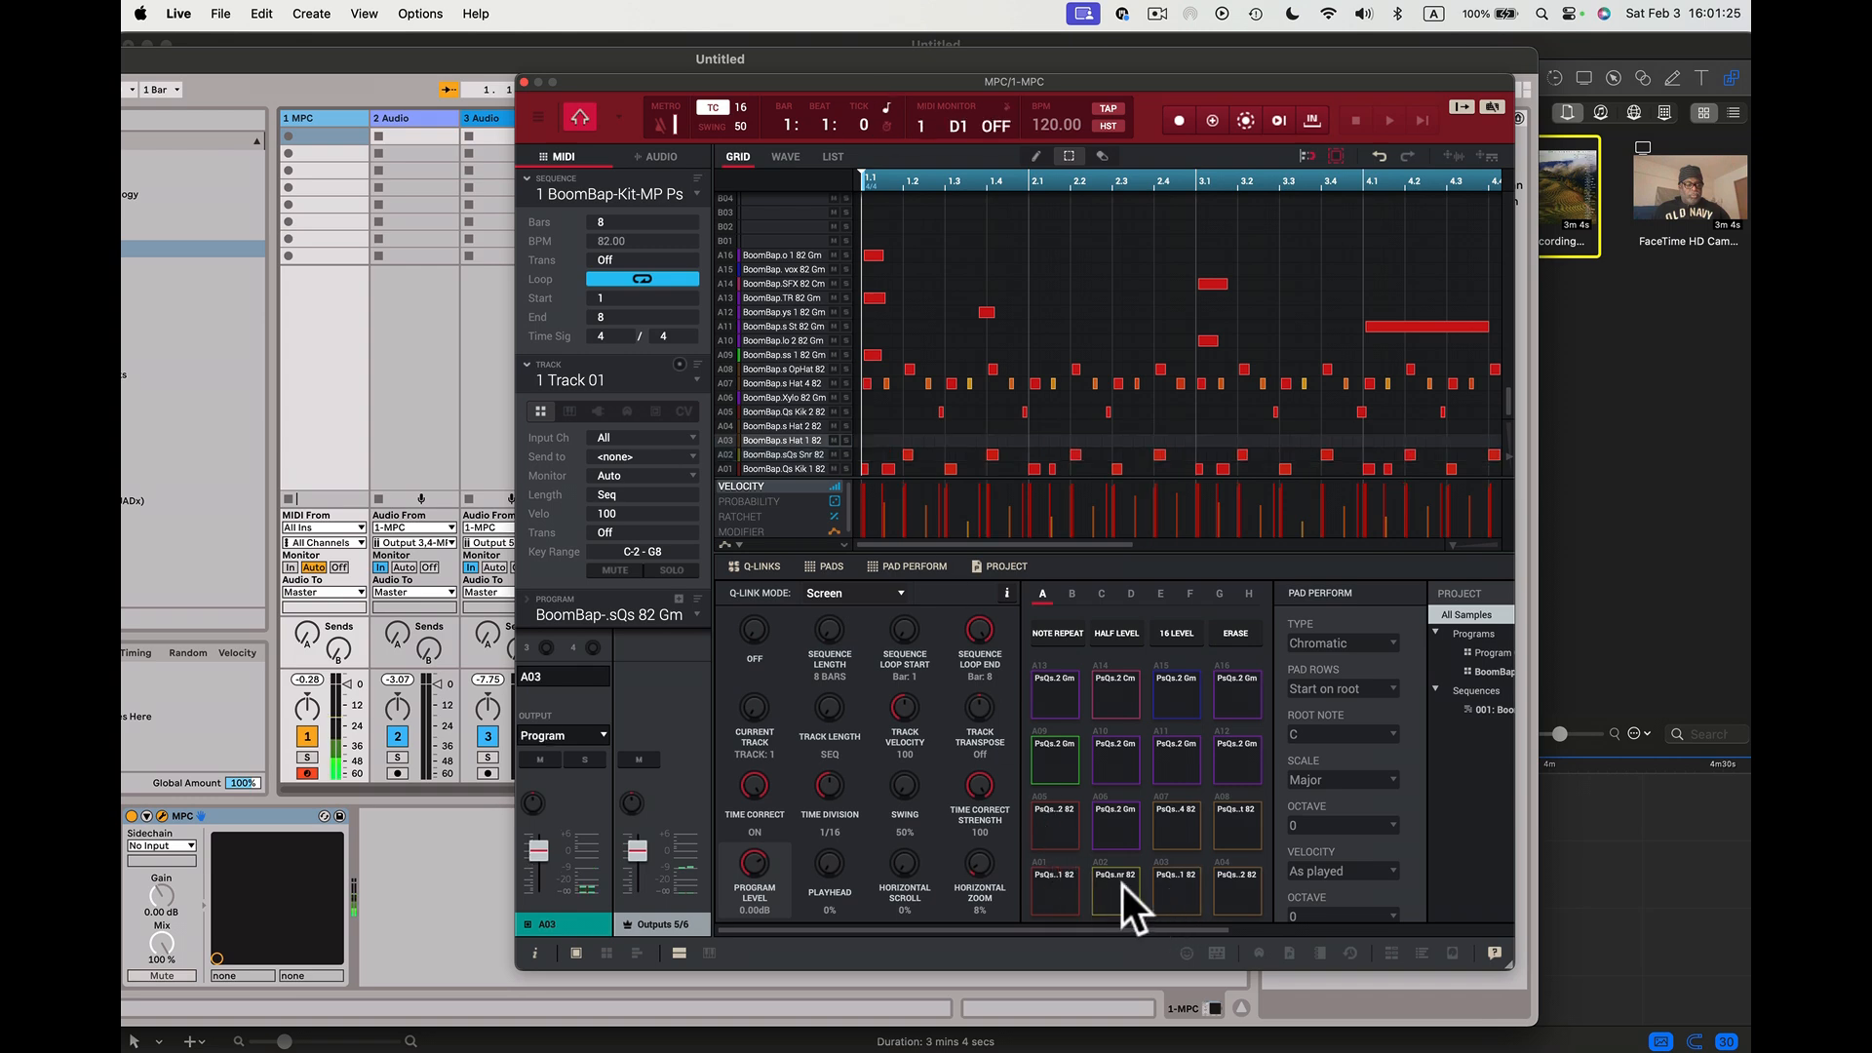
left_click(603, 735)
mouse_move(582, 807)
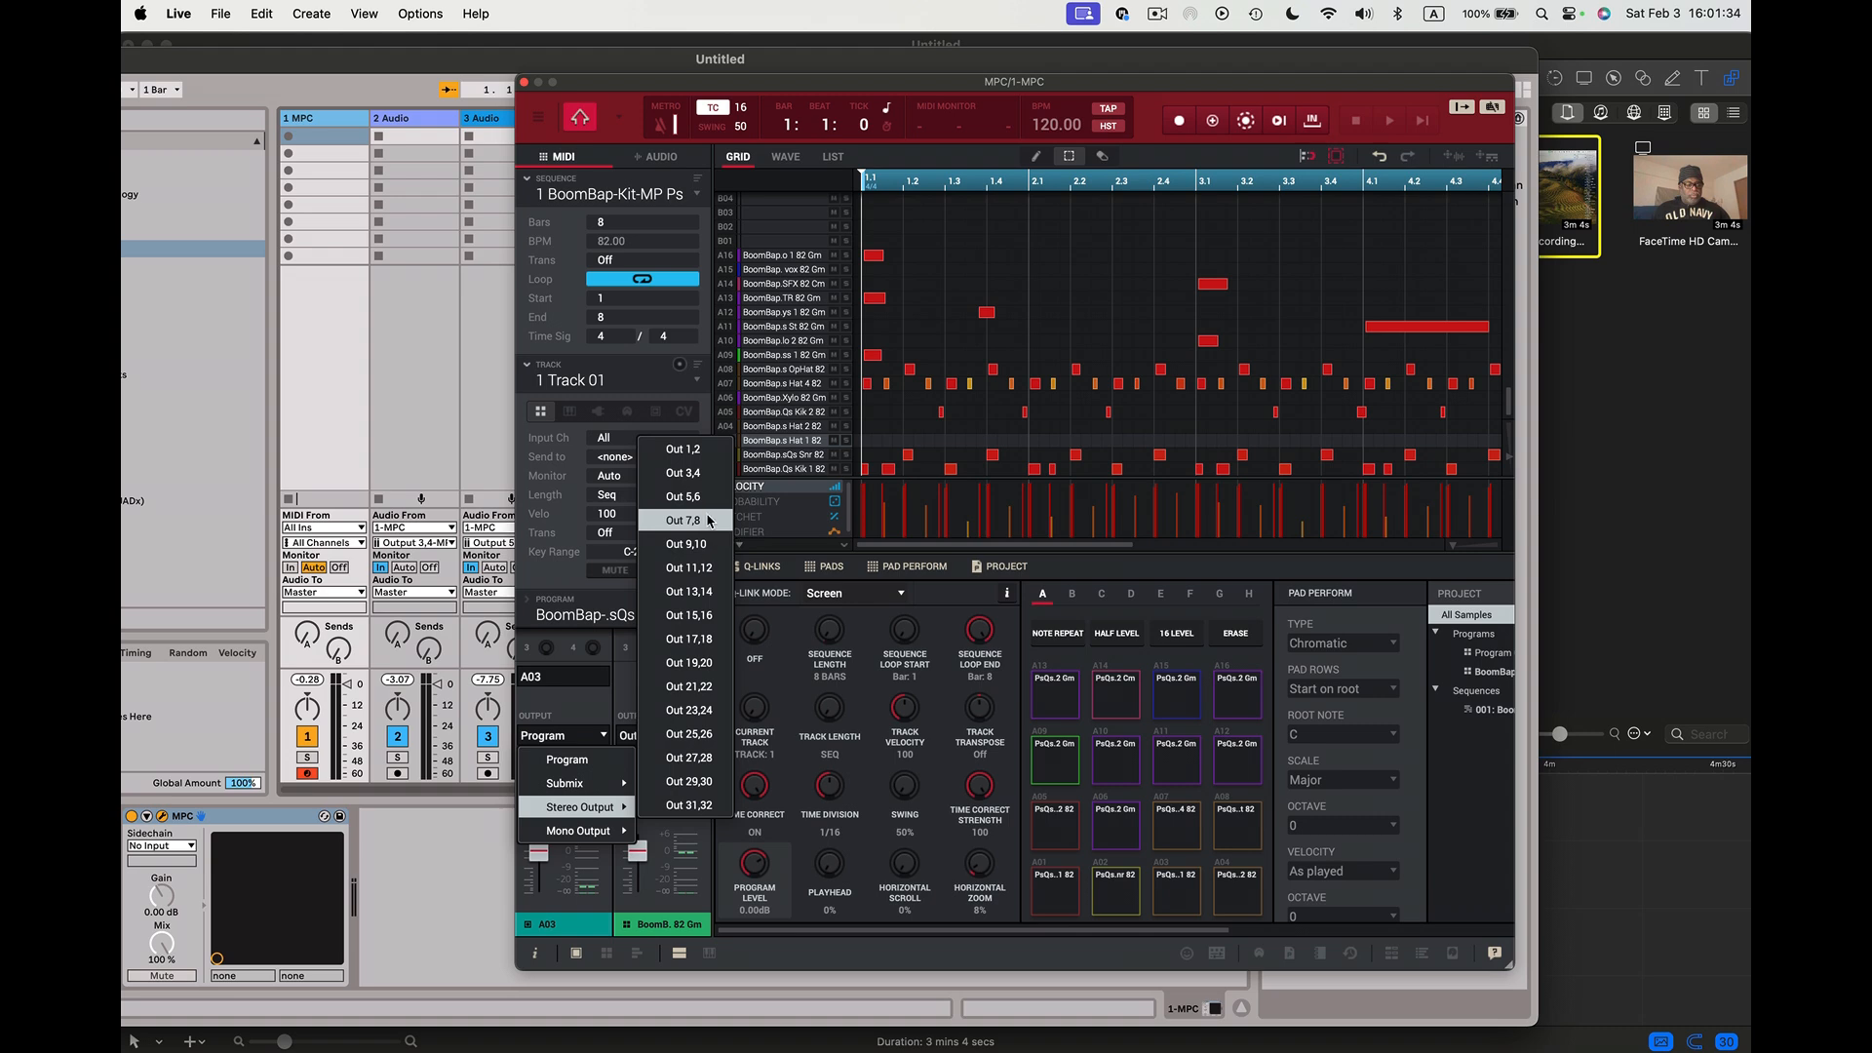
left_click(709, 521)
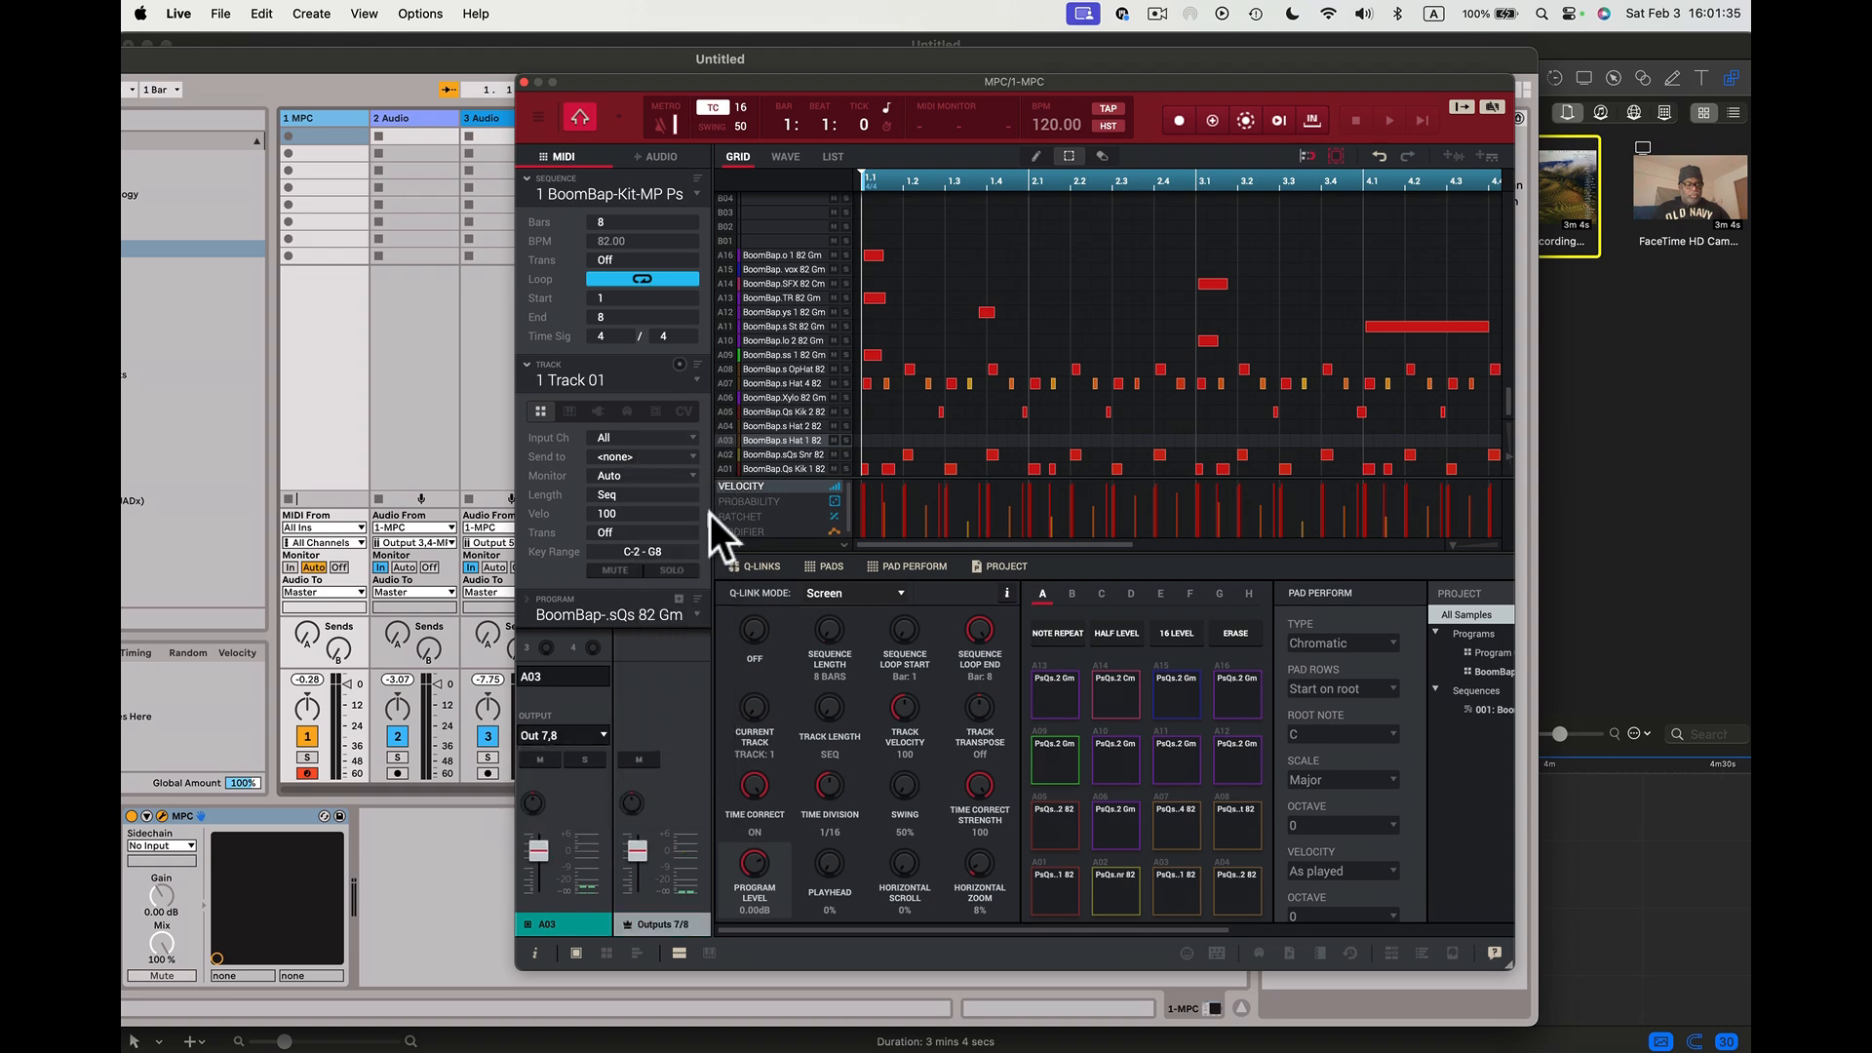
- Audition pads A01, A02 and A03 to check their separate outputs
left_click(1057, 889)
left_click(1125, 897)
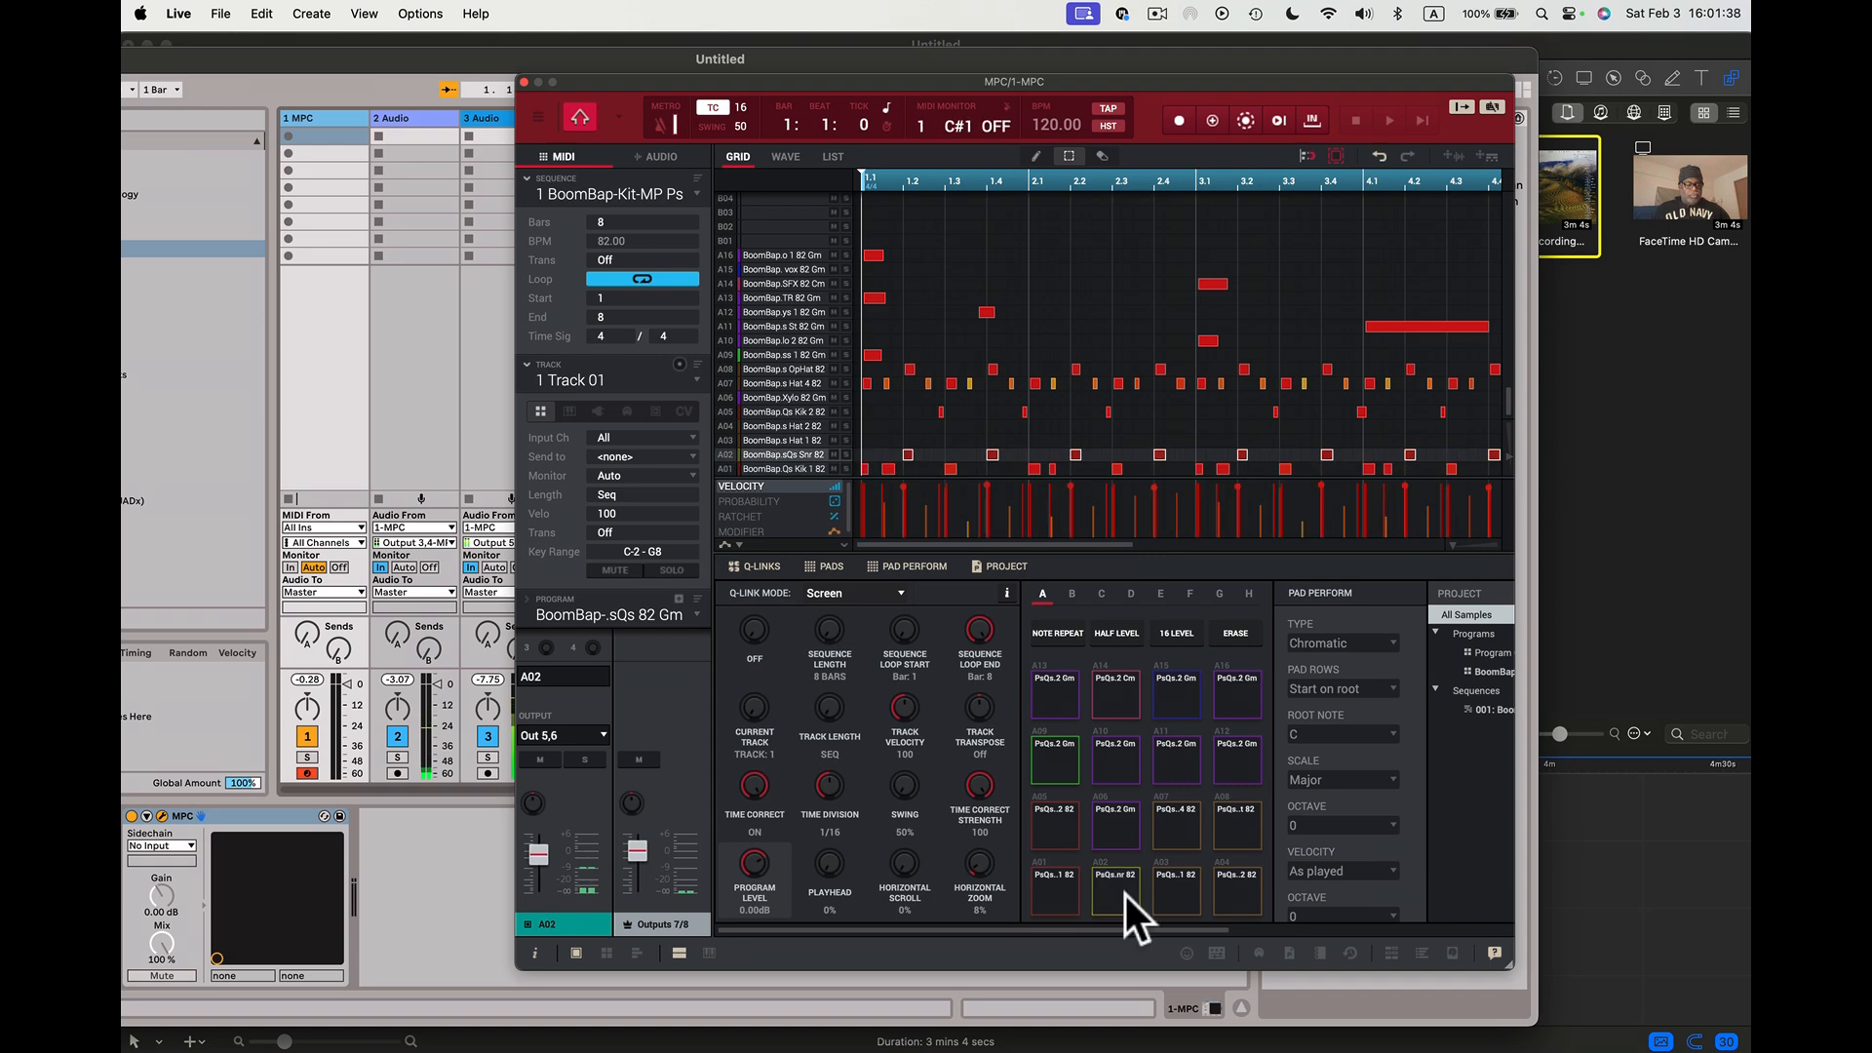
left_click(1180, 895)
left_click(1181, 898)
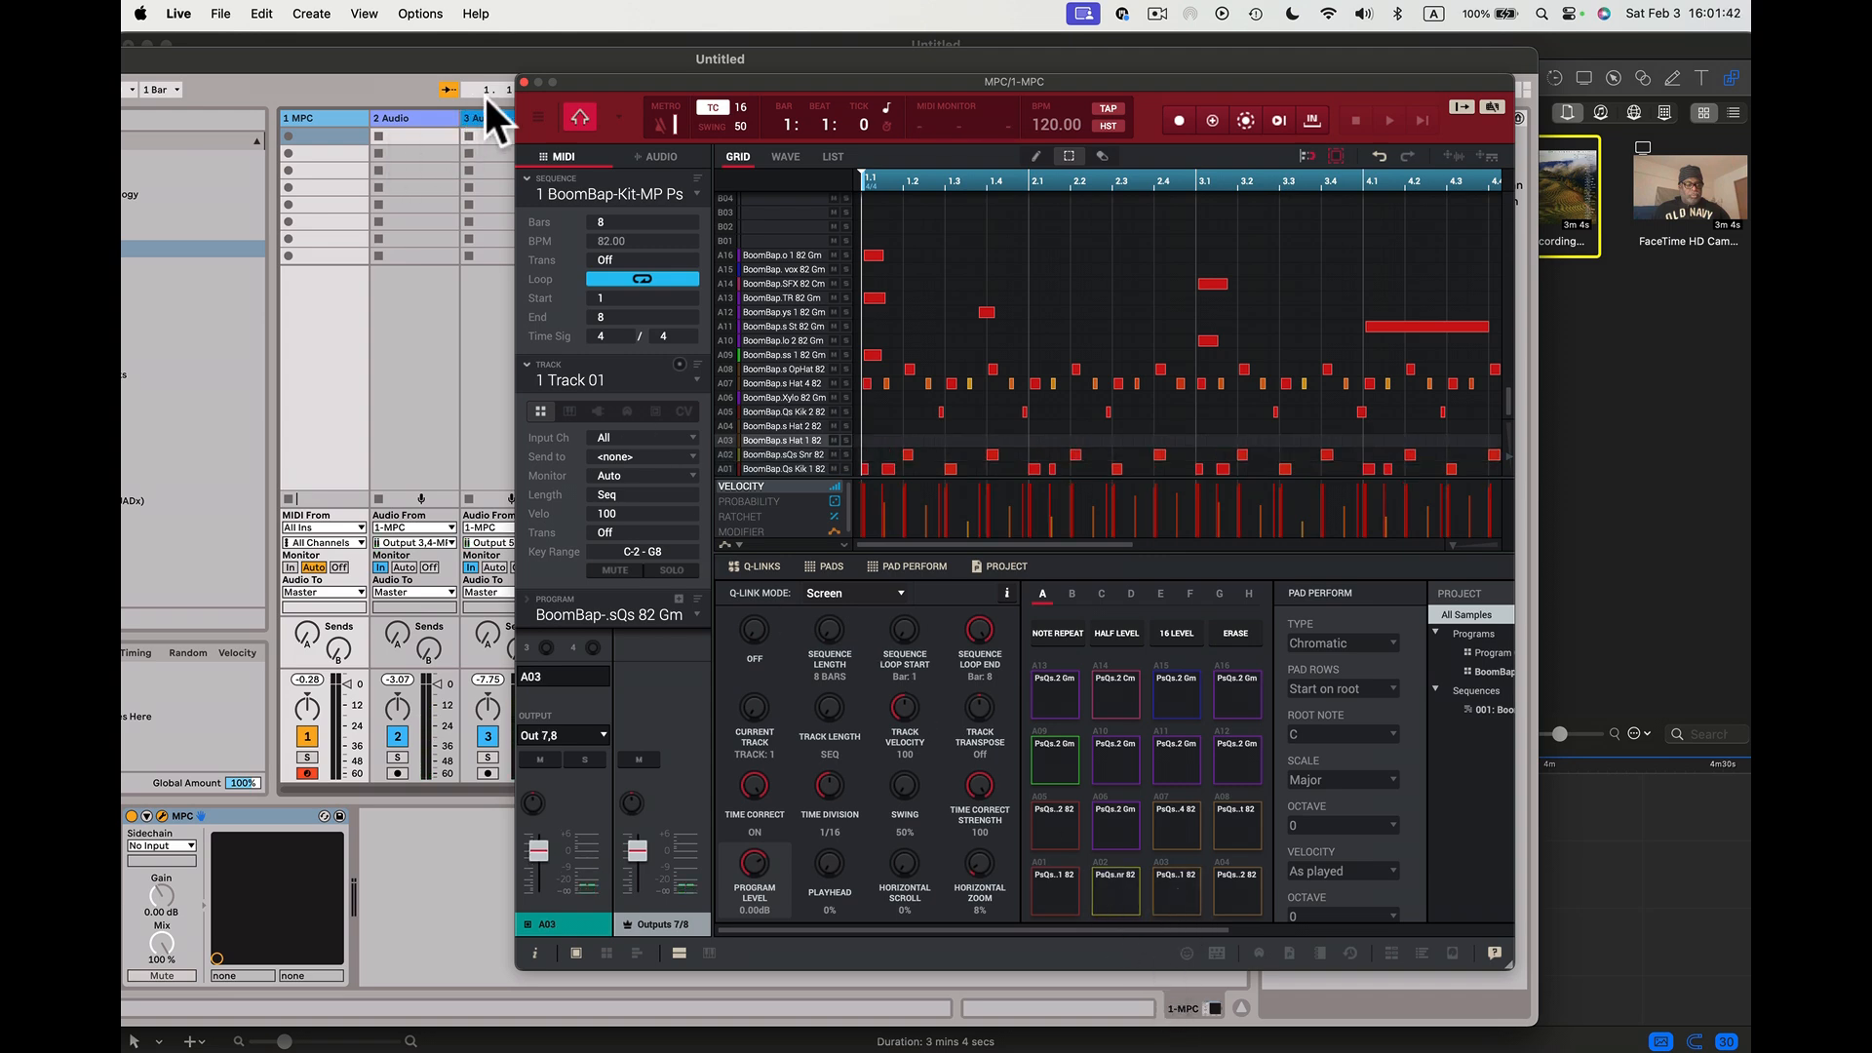
- Move the MPC plug-in window clear of the first six tracks' meters and audition pads A03 and A04
left_click_drag(706, 80, 987, 74)
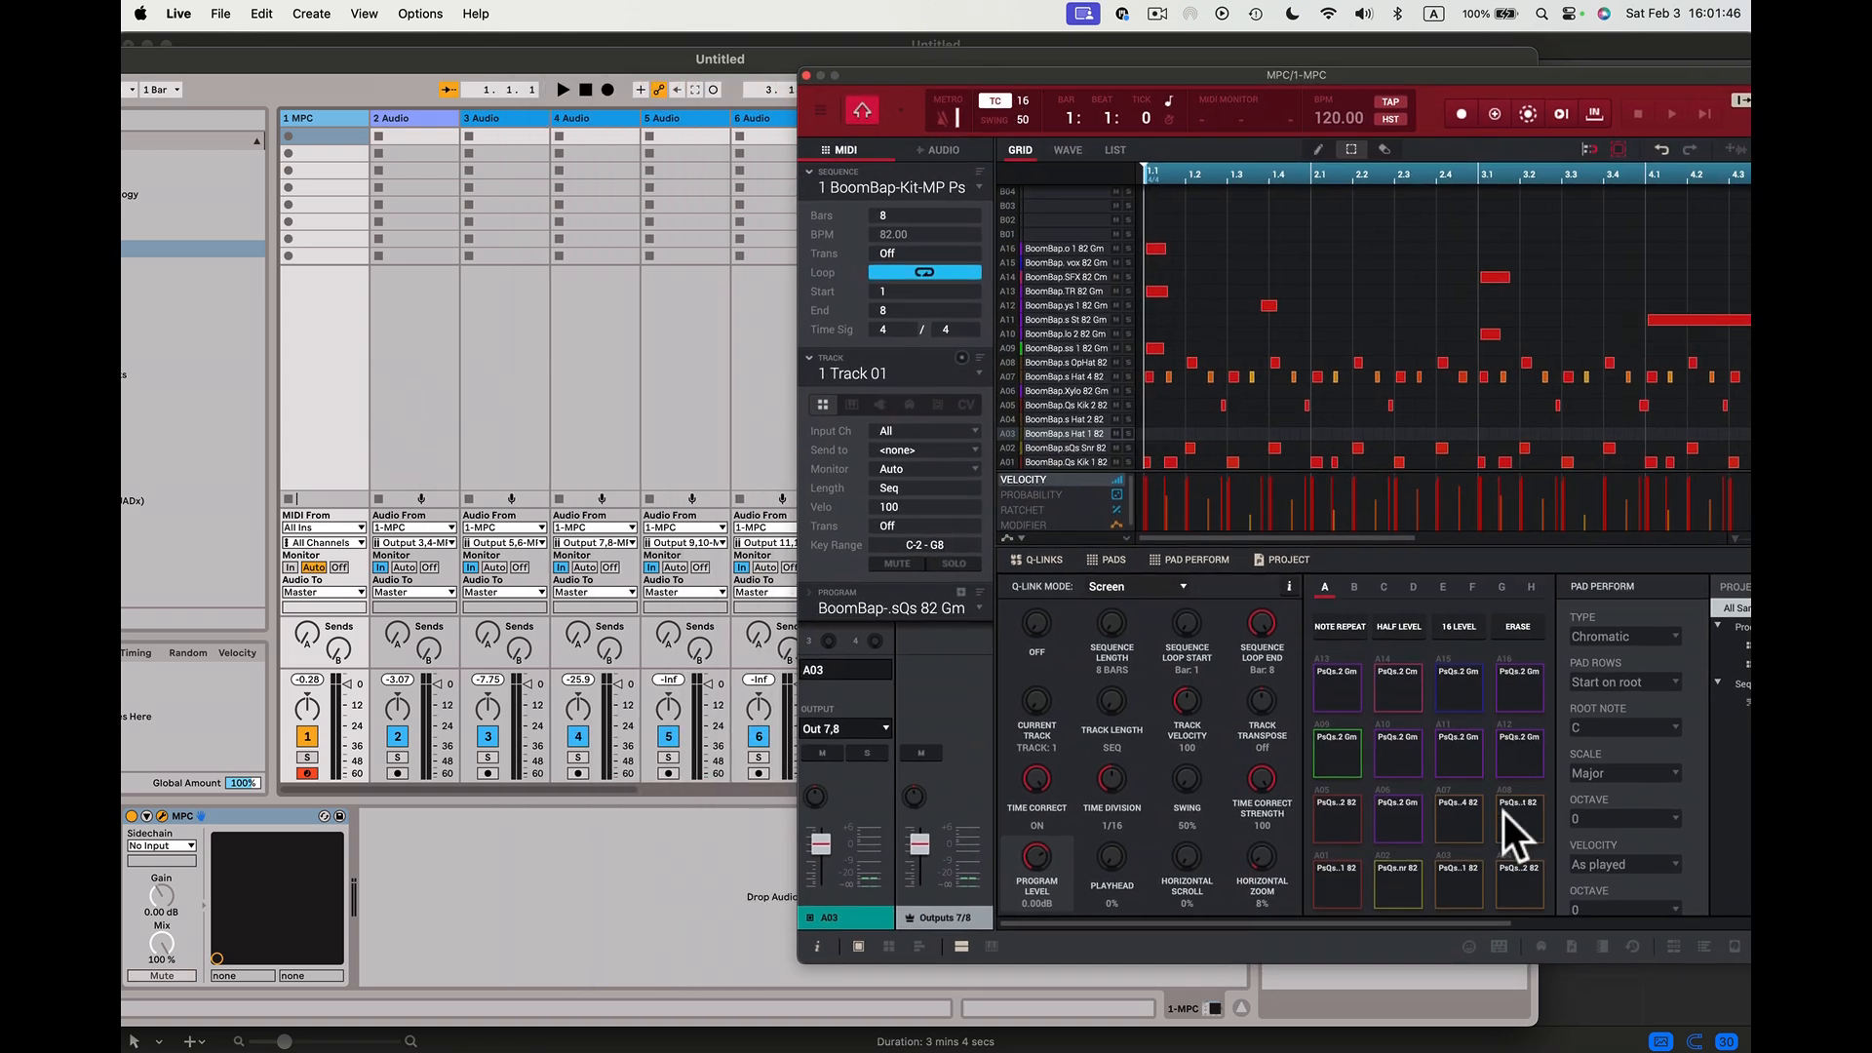
left_click(1468, 887)
left_click(1463, 884)
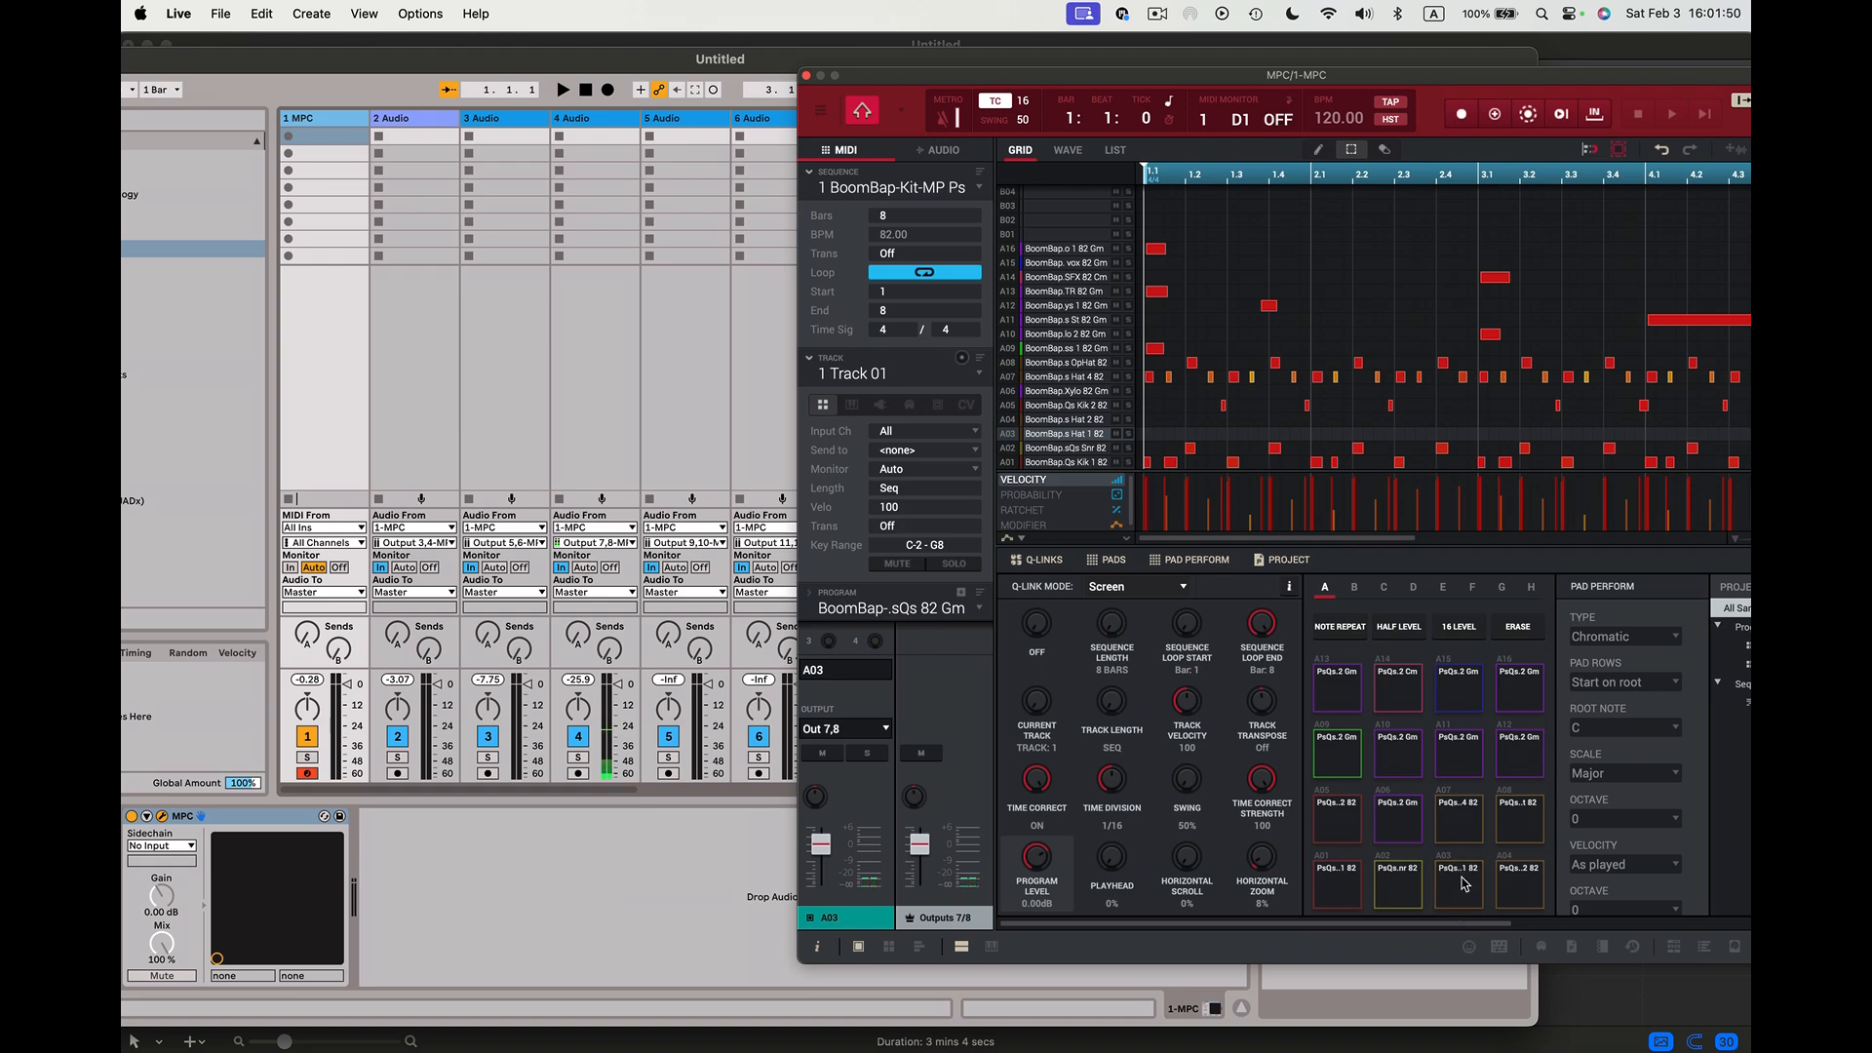
left_click(1517, 882)
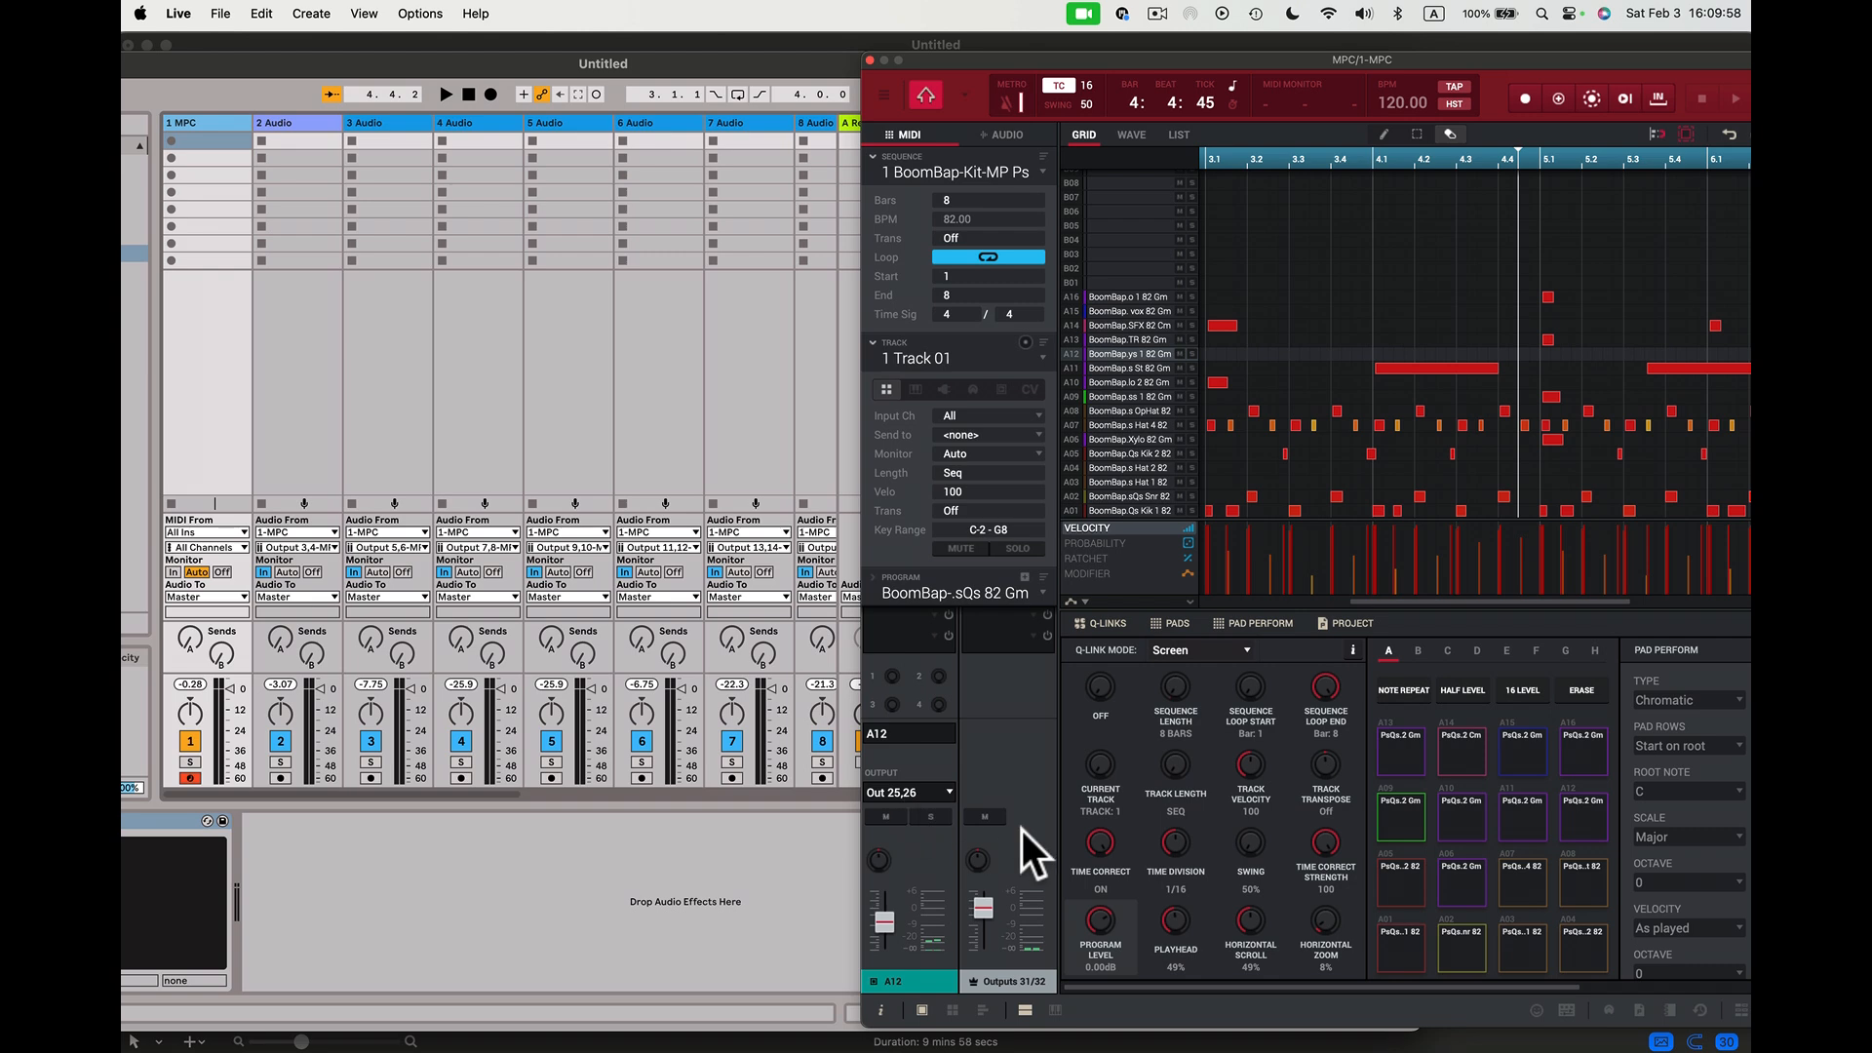
- Audition pads A01 through A08 one by one to check each pad's output against its audio track
left_click(1400, 945)
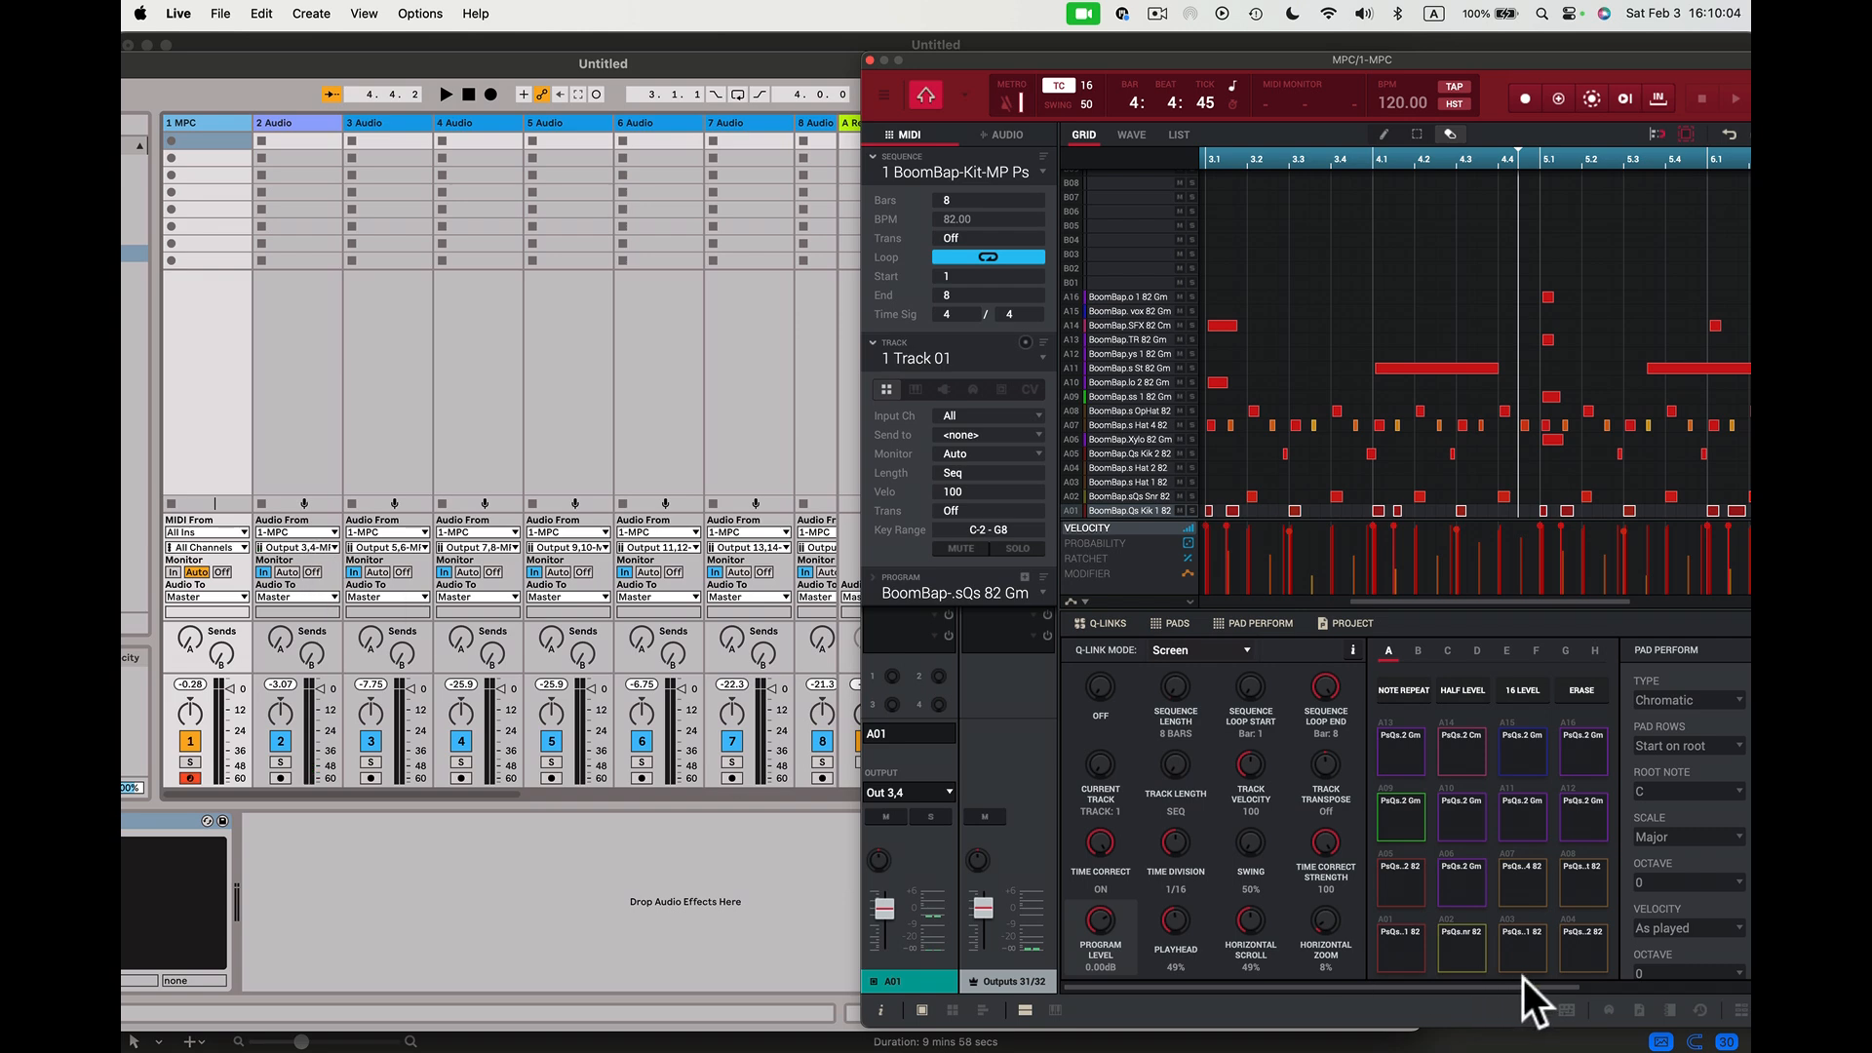
left_click(1458, 948)
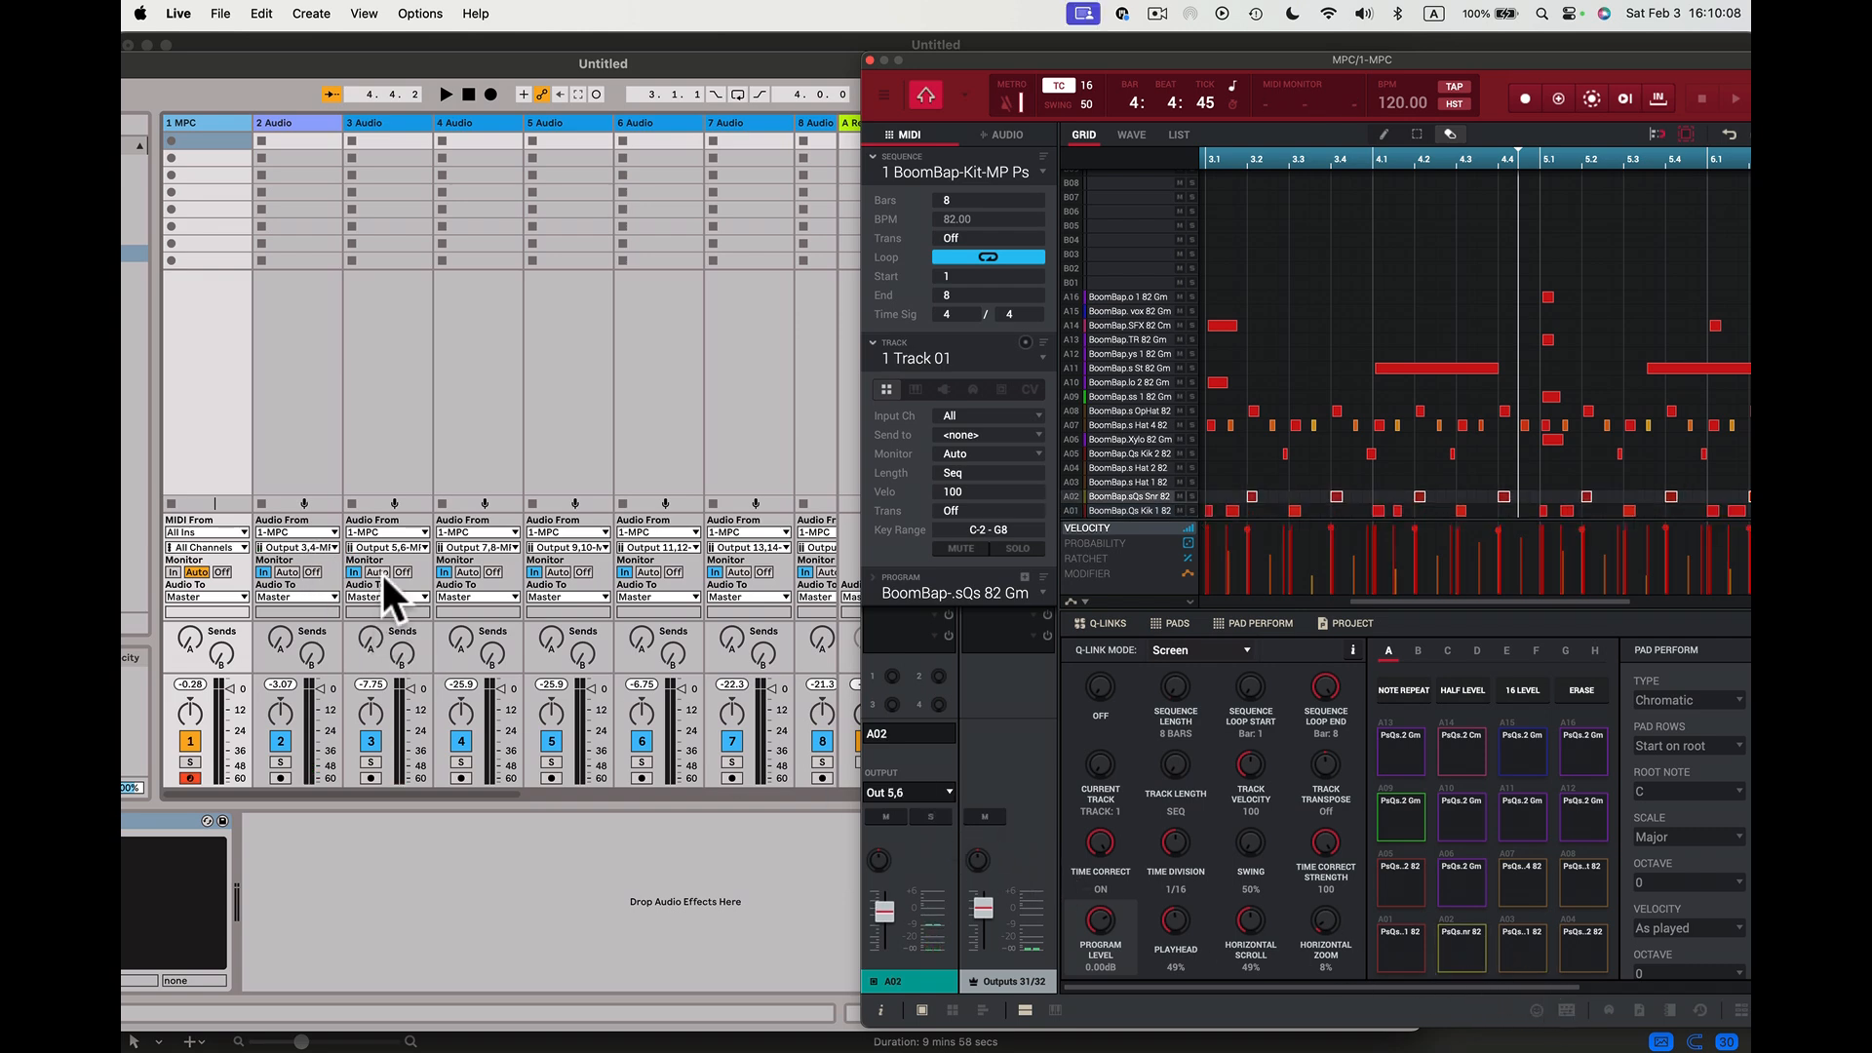
left_click(1529, 944)
left_click(1582, 944)
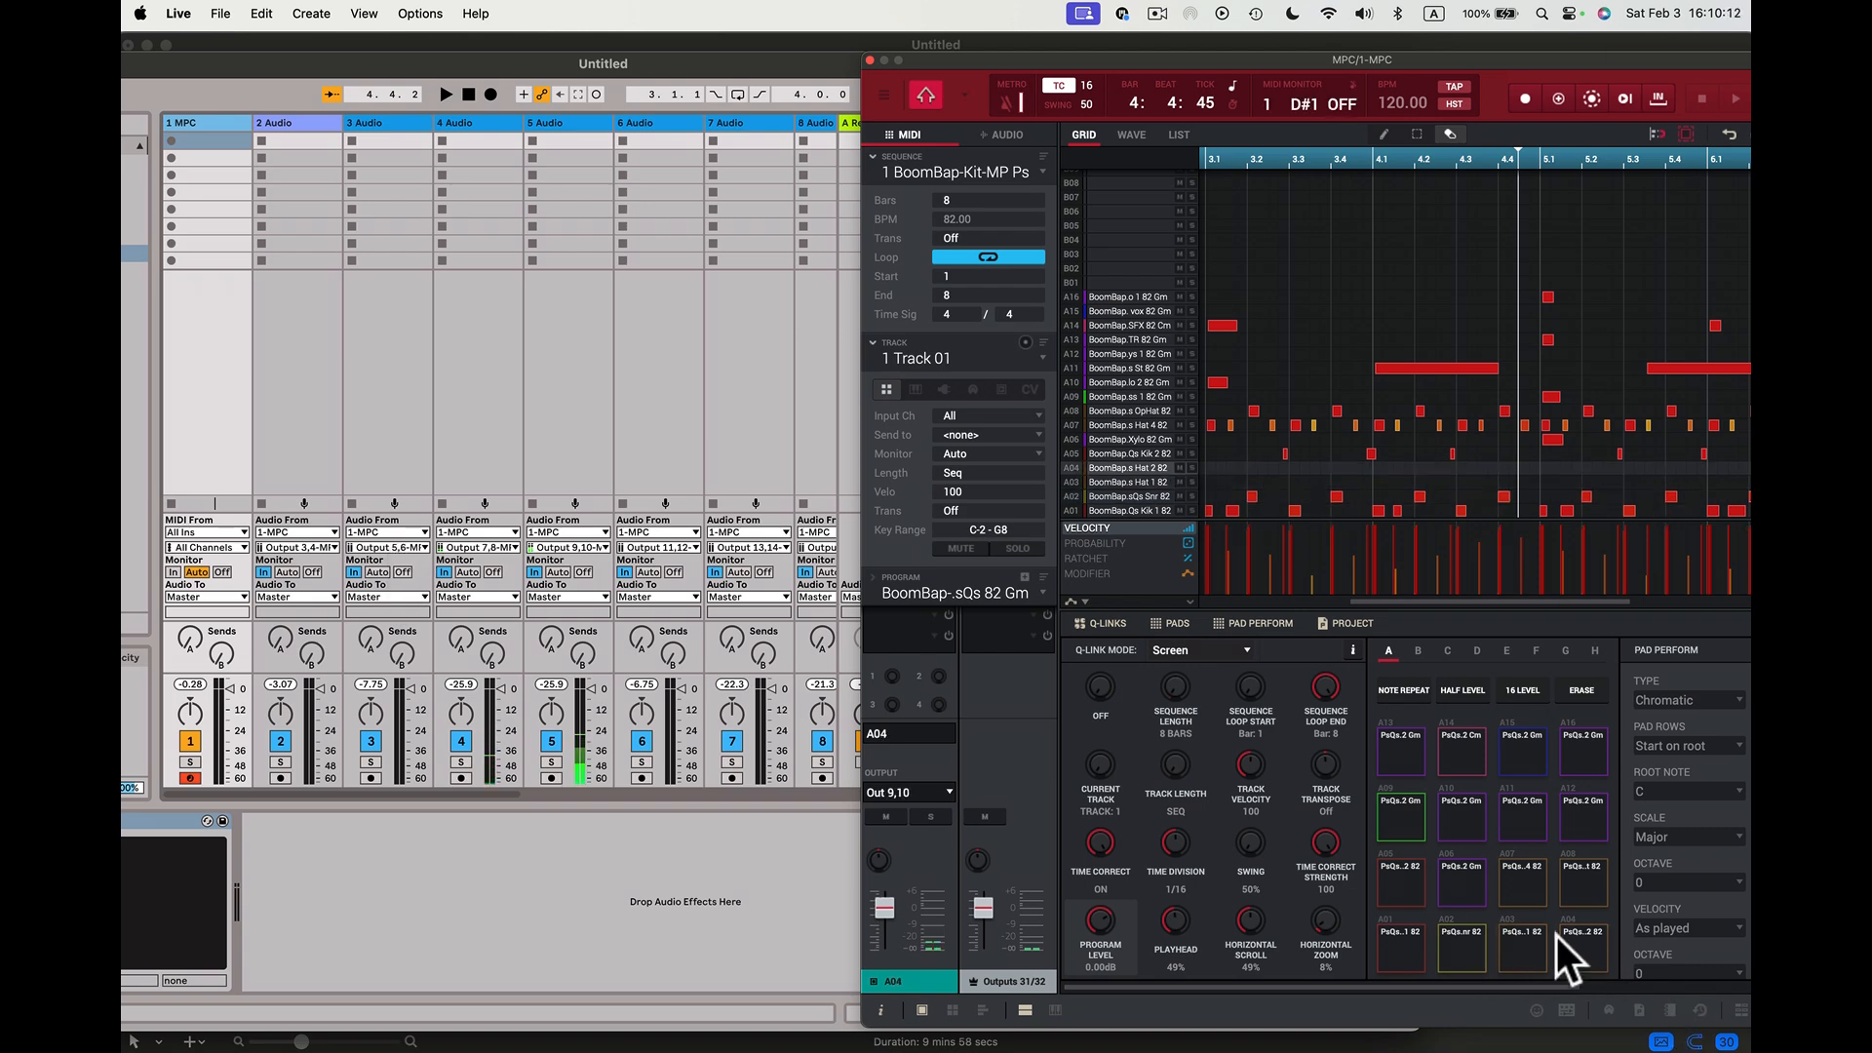
left_click(1400, 880)
left_click(1461, 883)
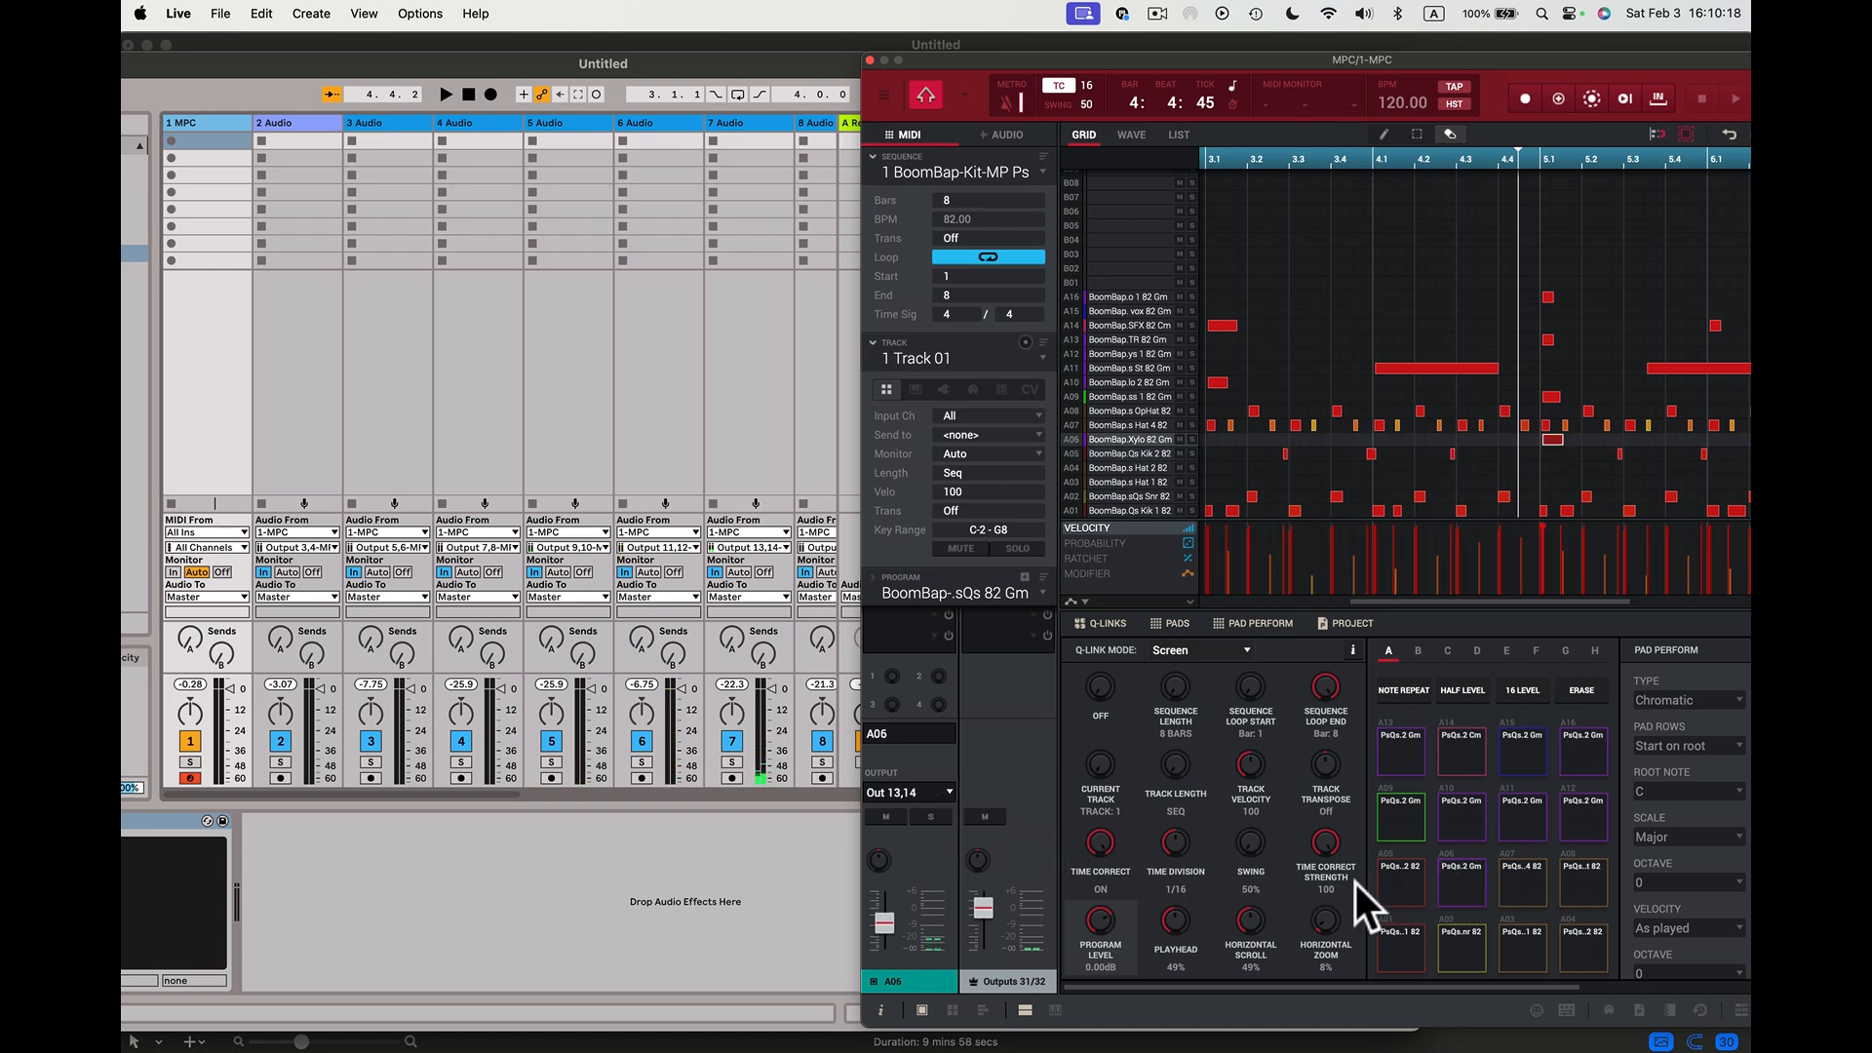
left_click(1521, 886)
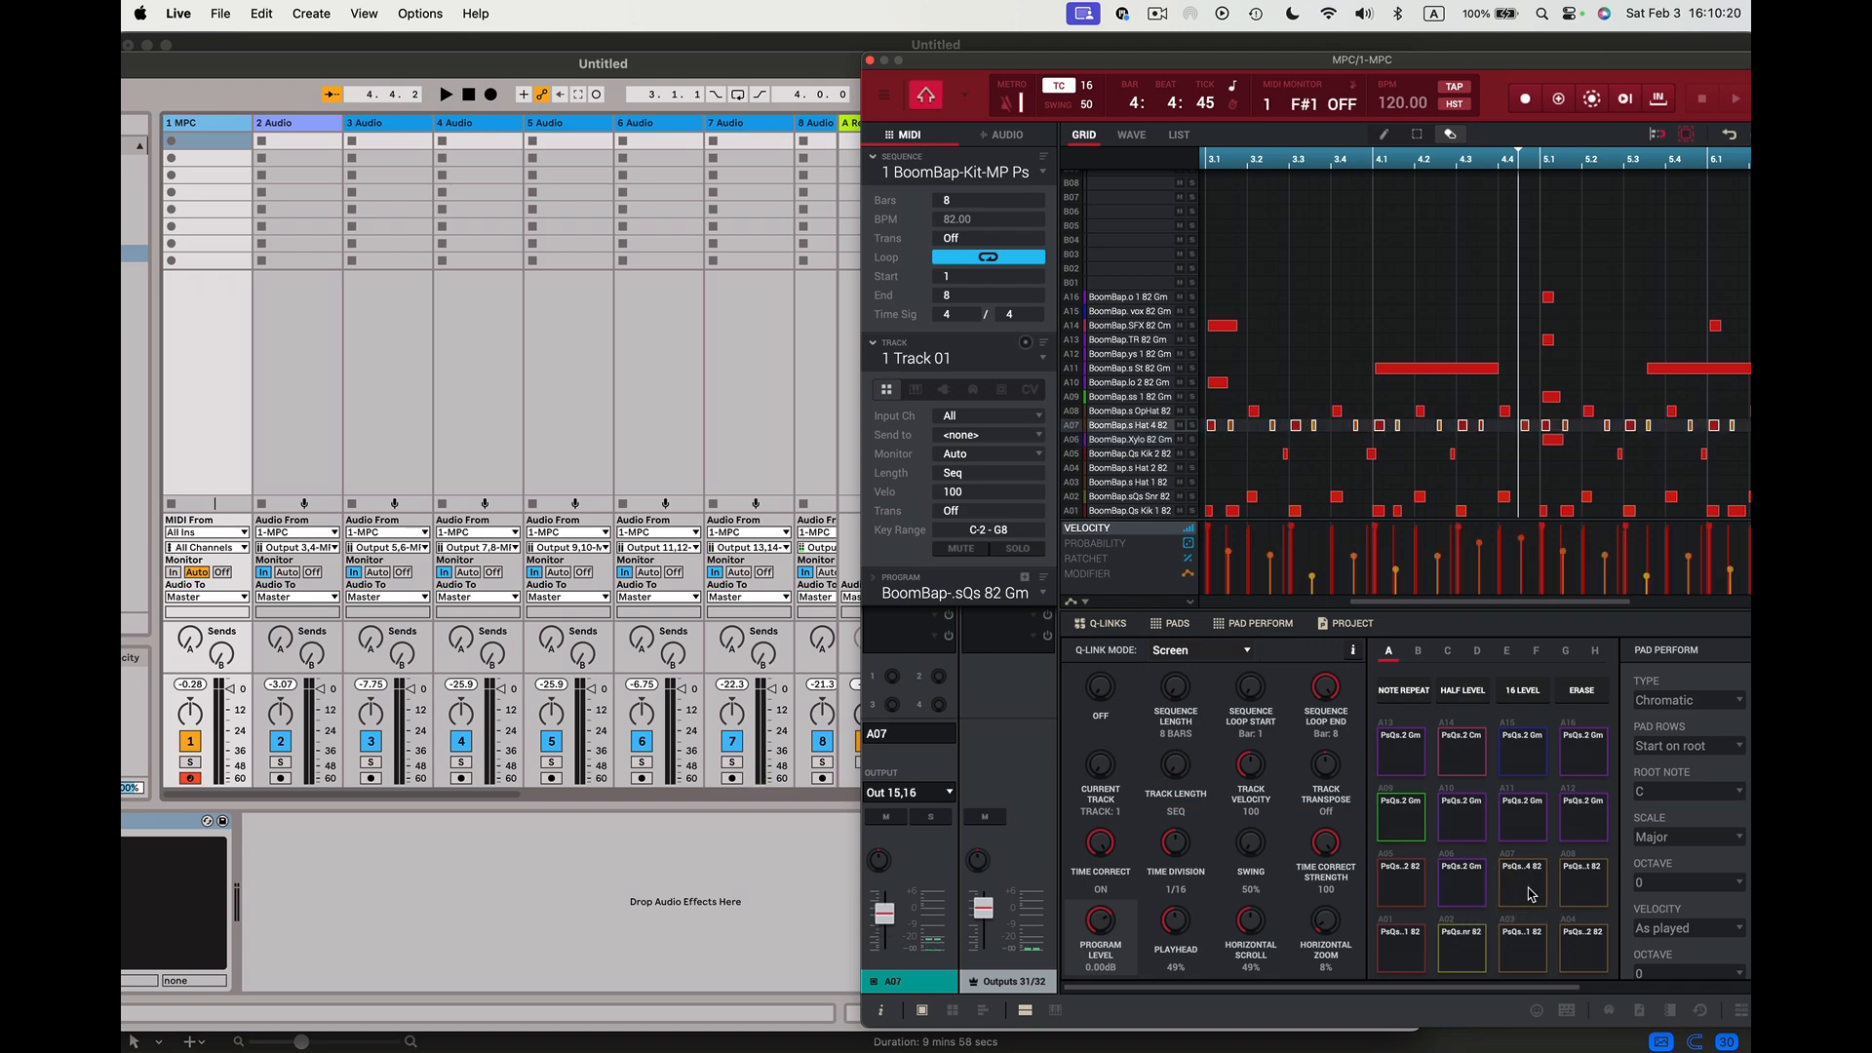
left_click(1573, 884)
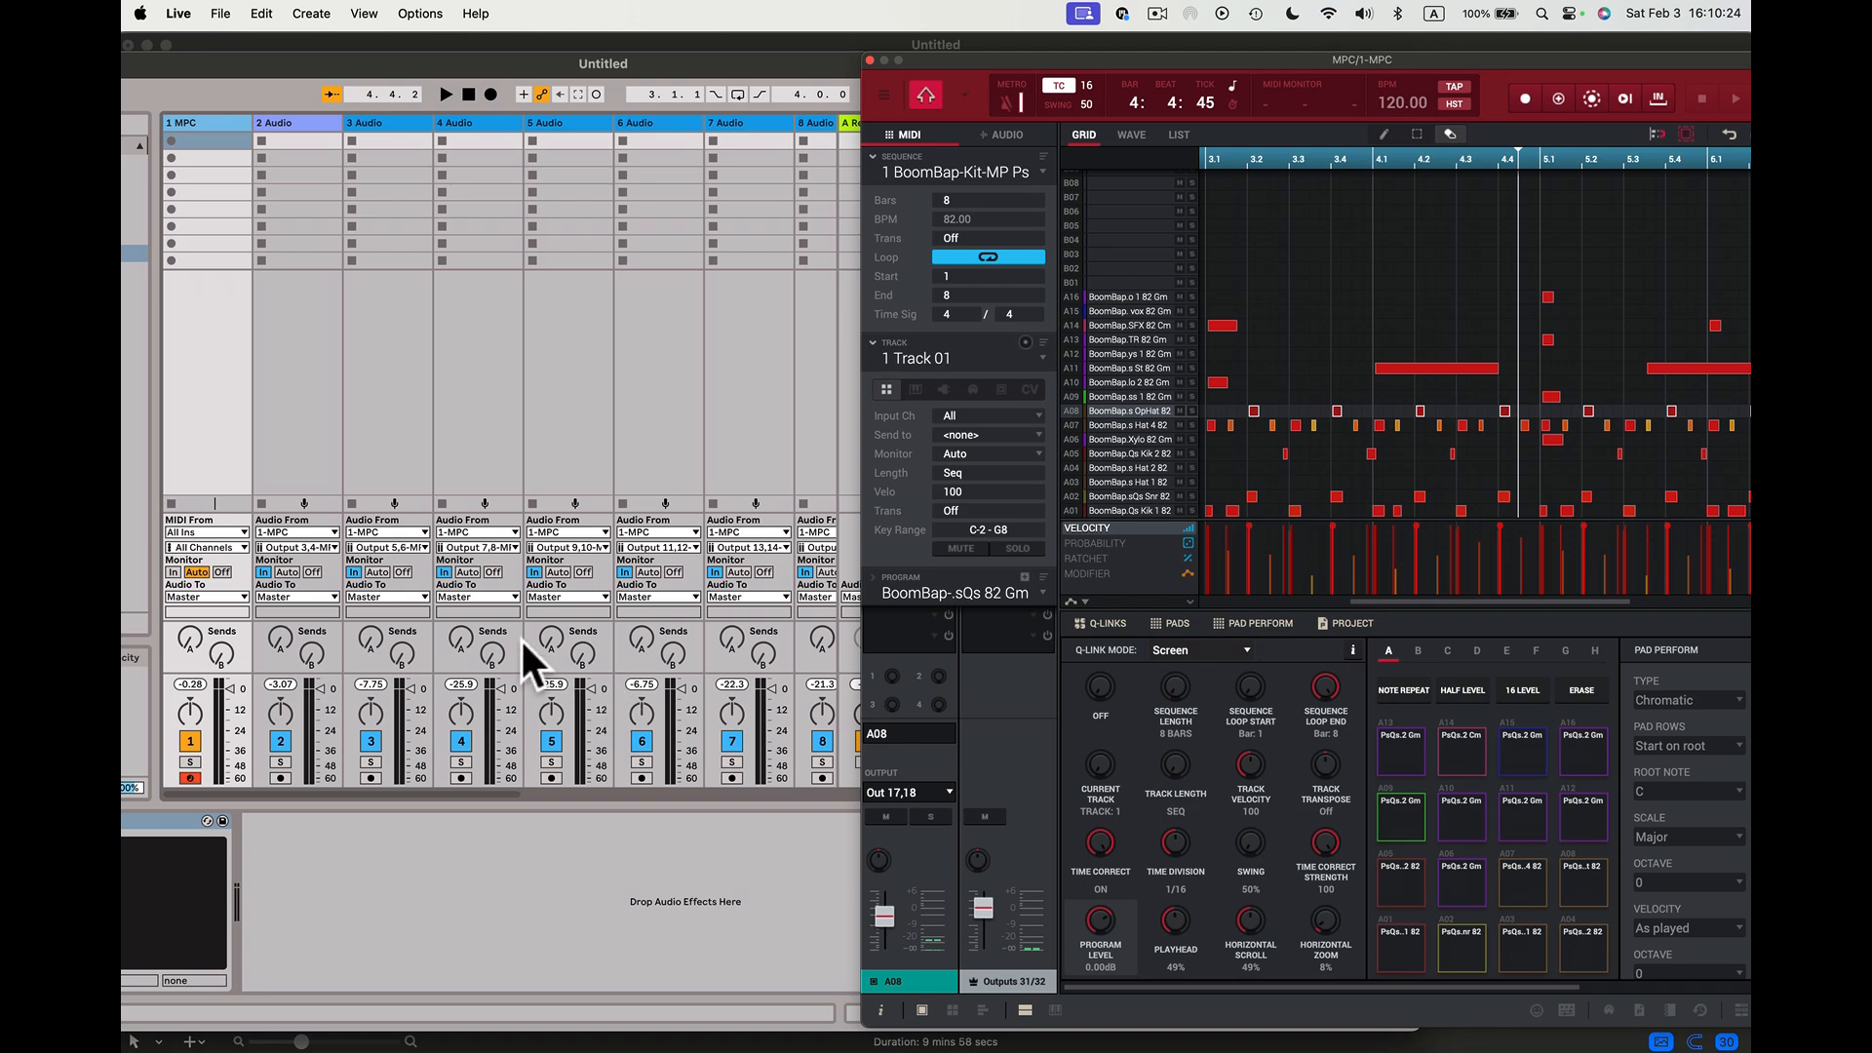
- Review the input routing of audio tracks 6 to 16, and check the output assignments of pads A15 and A16
scroll(521, 619, "right", 10)
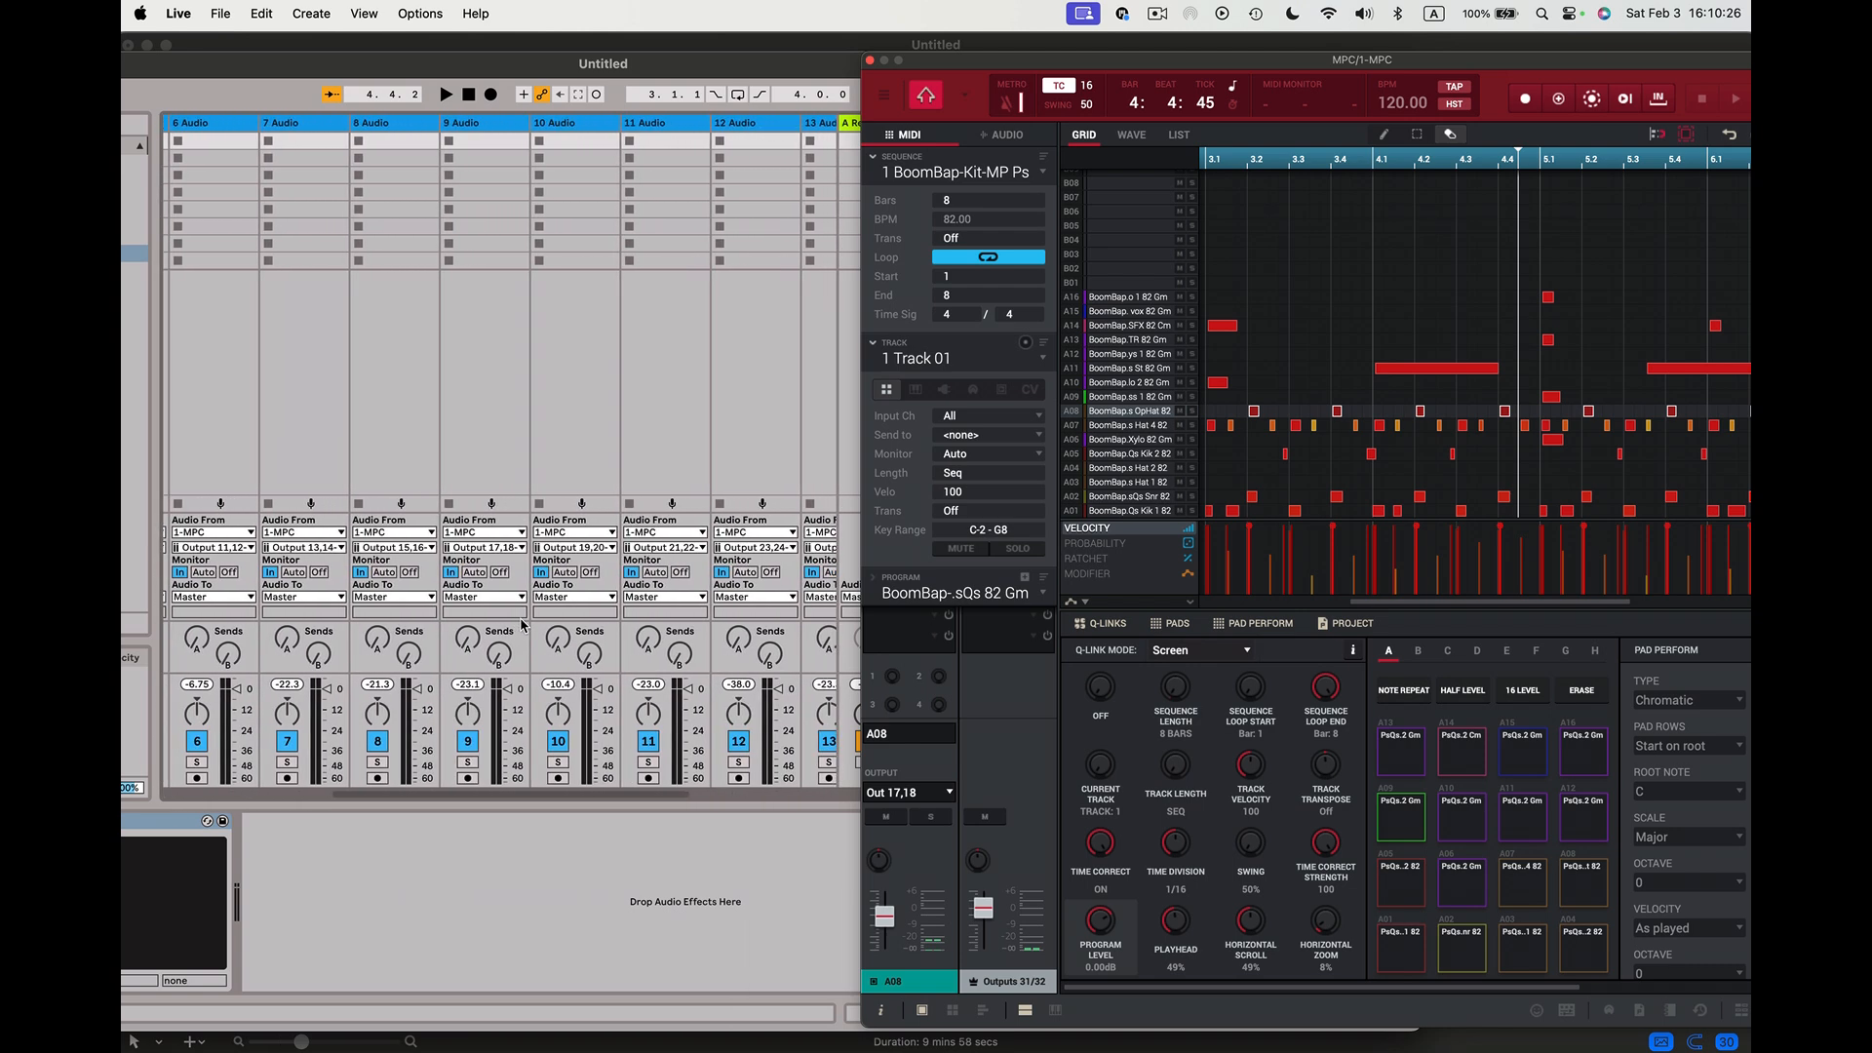
scroll(522, 624, "right", 3)
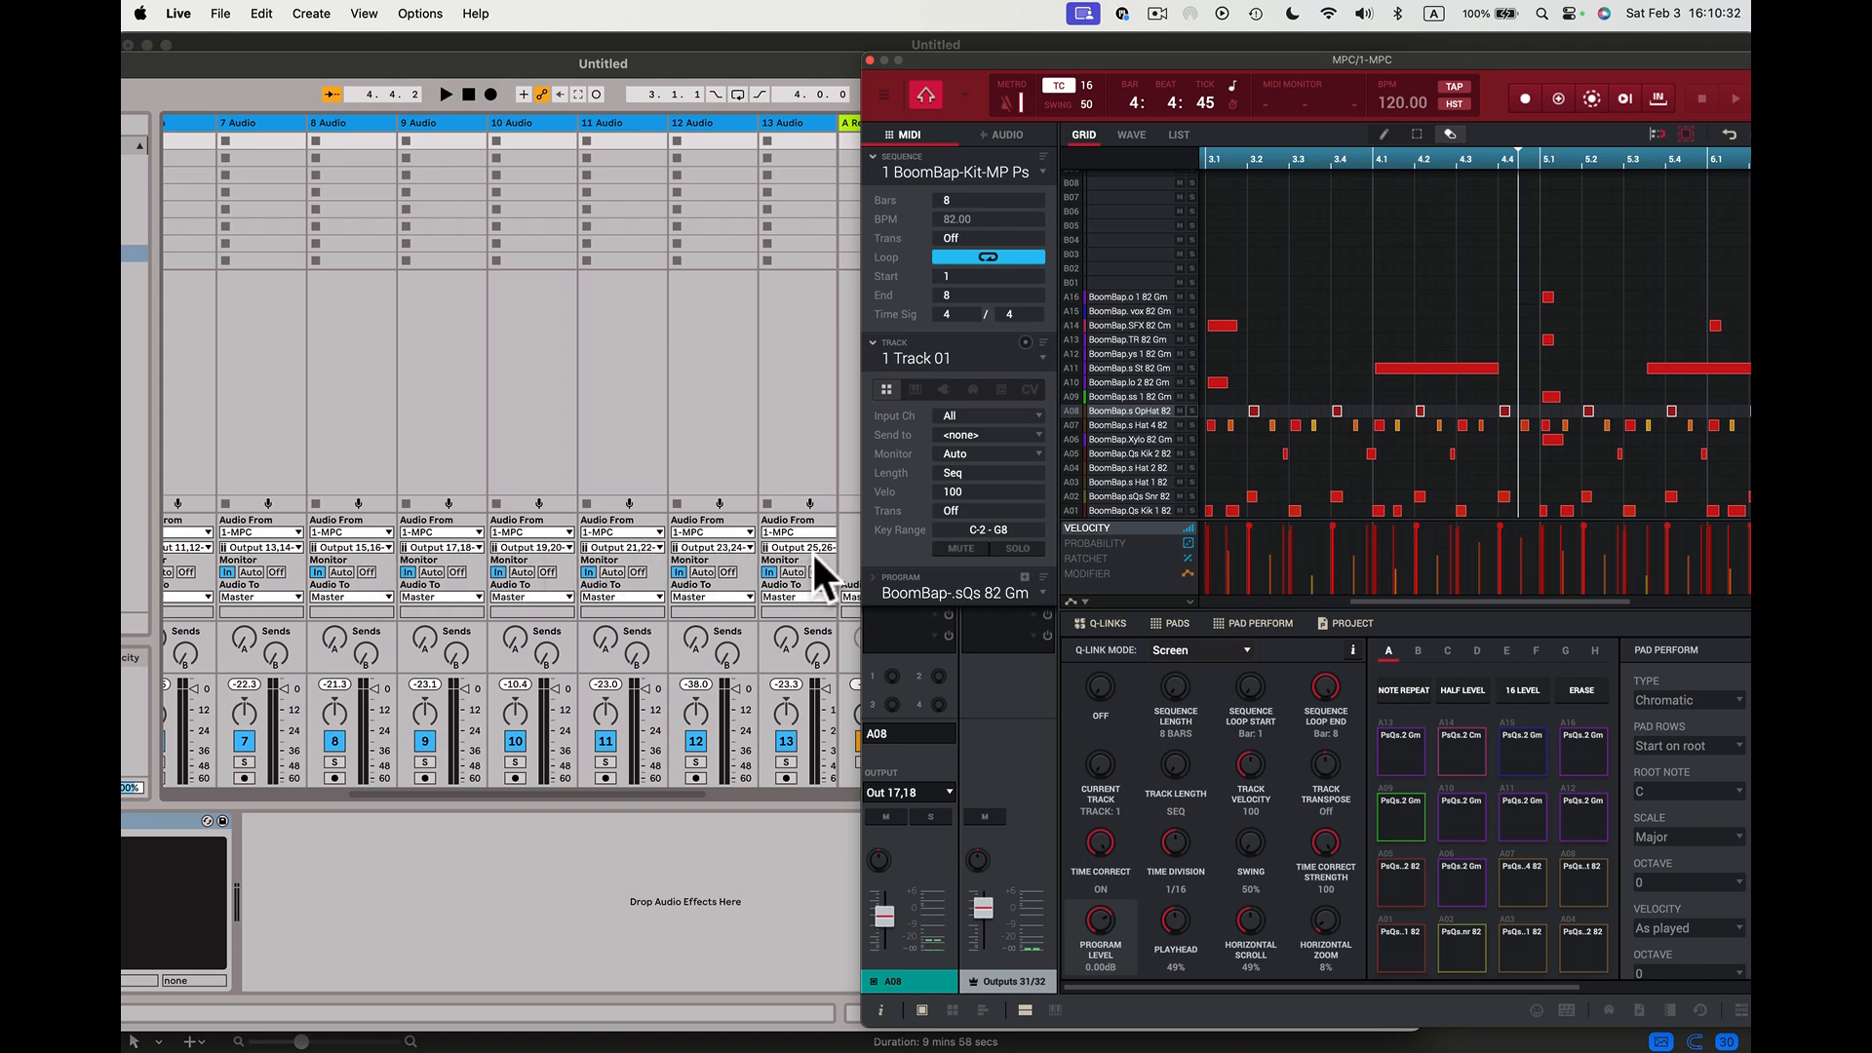
scroll(786, 557, "right", 4)
scroll(786, 563, "right", 3)
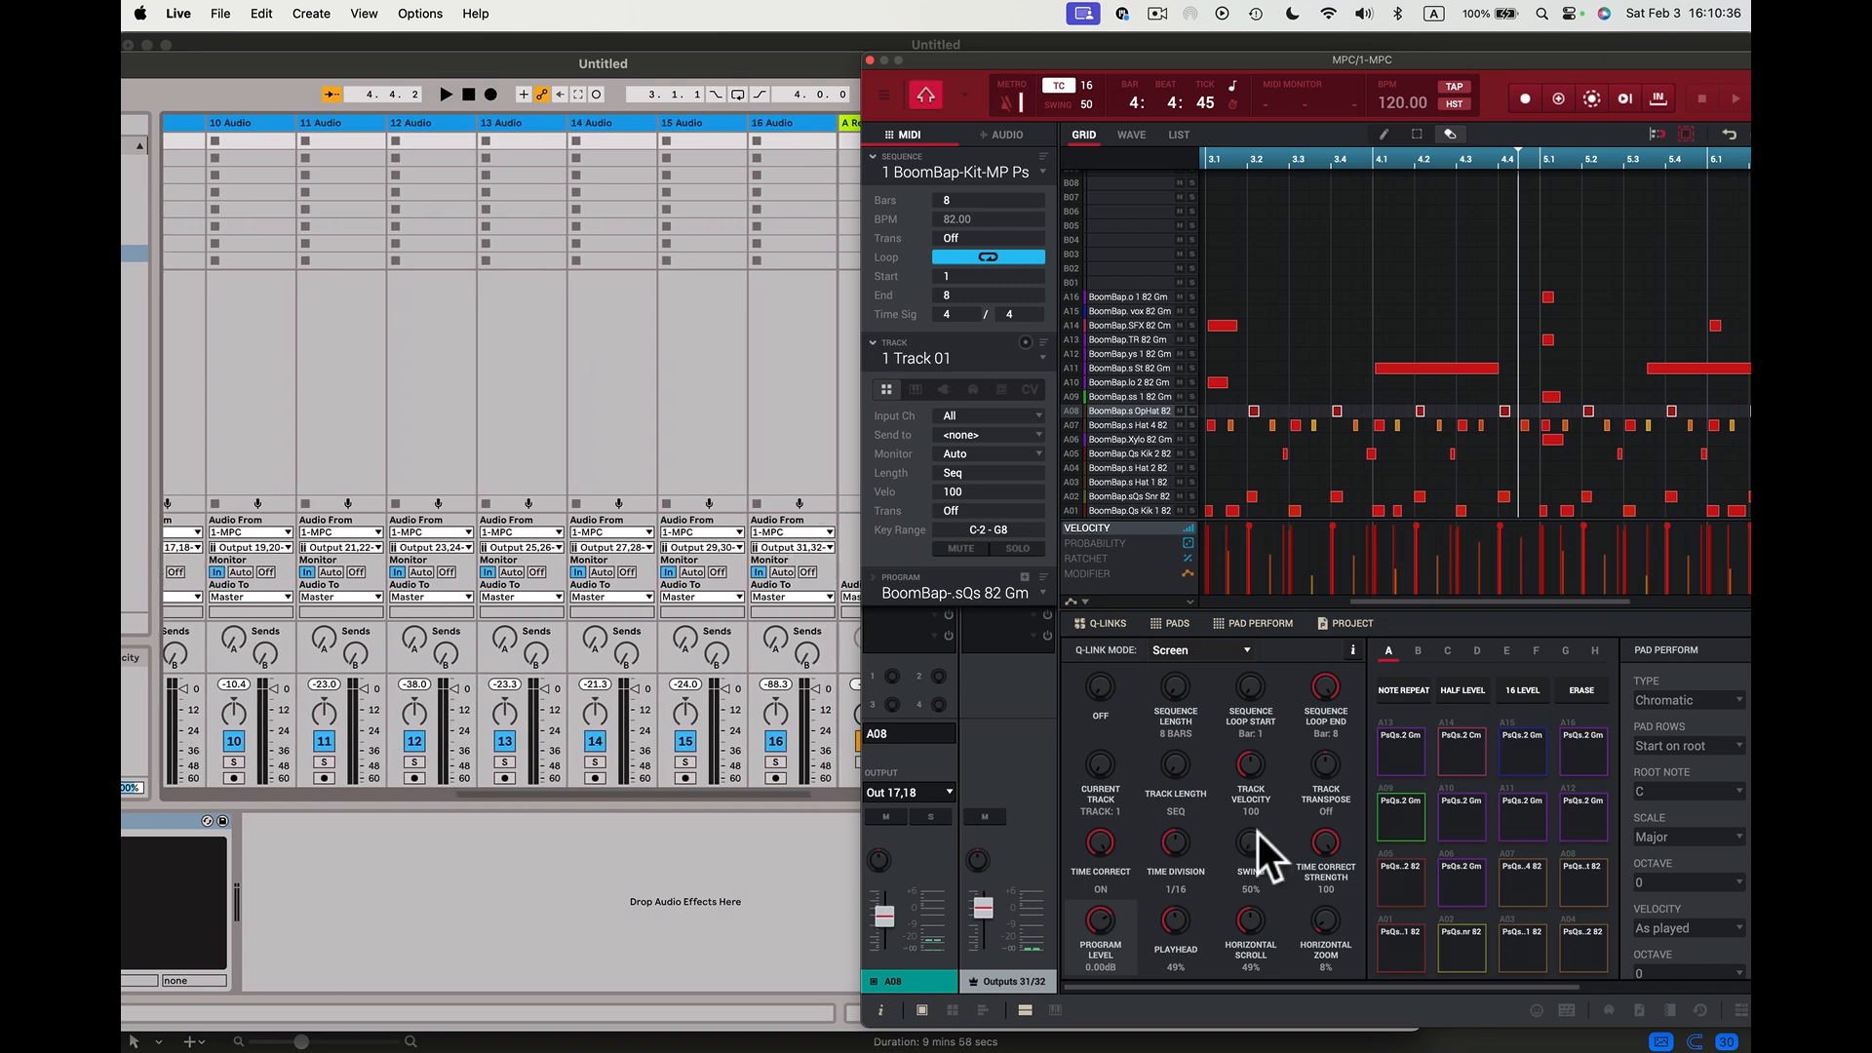
left_click(1543, 754)
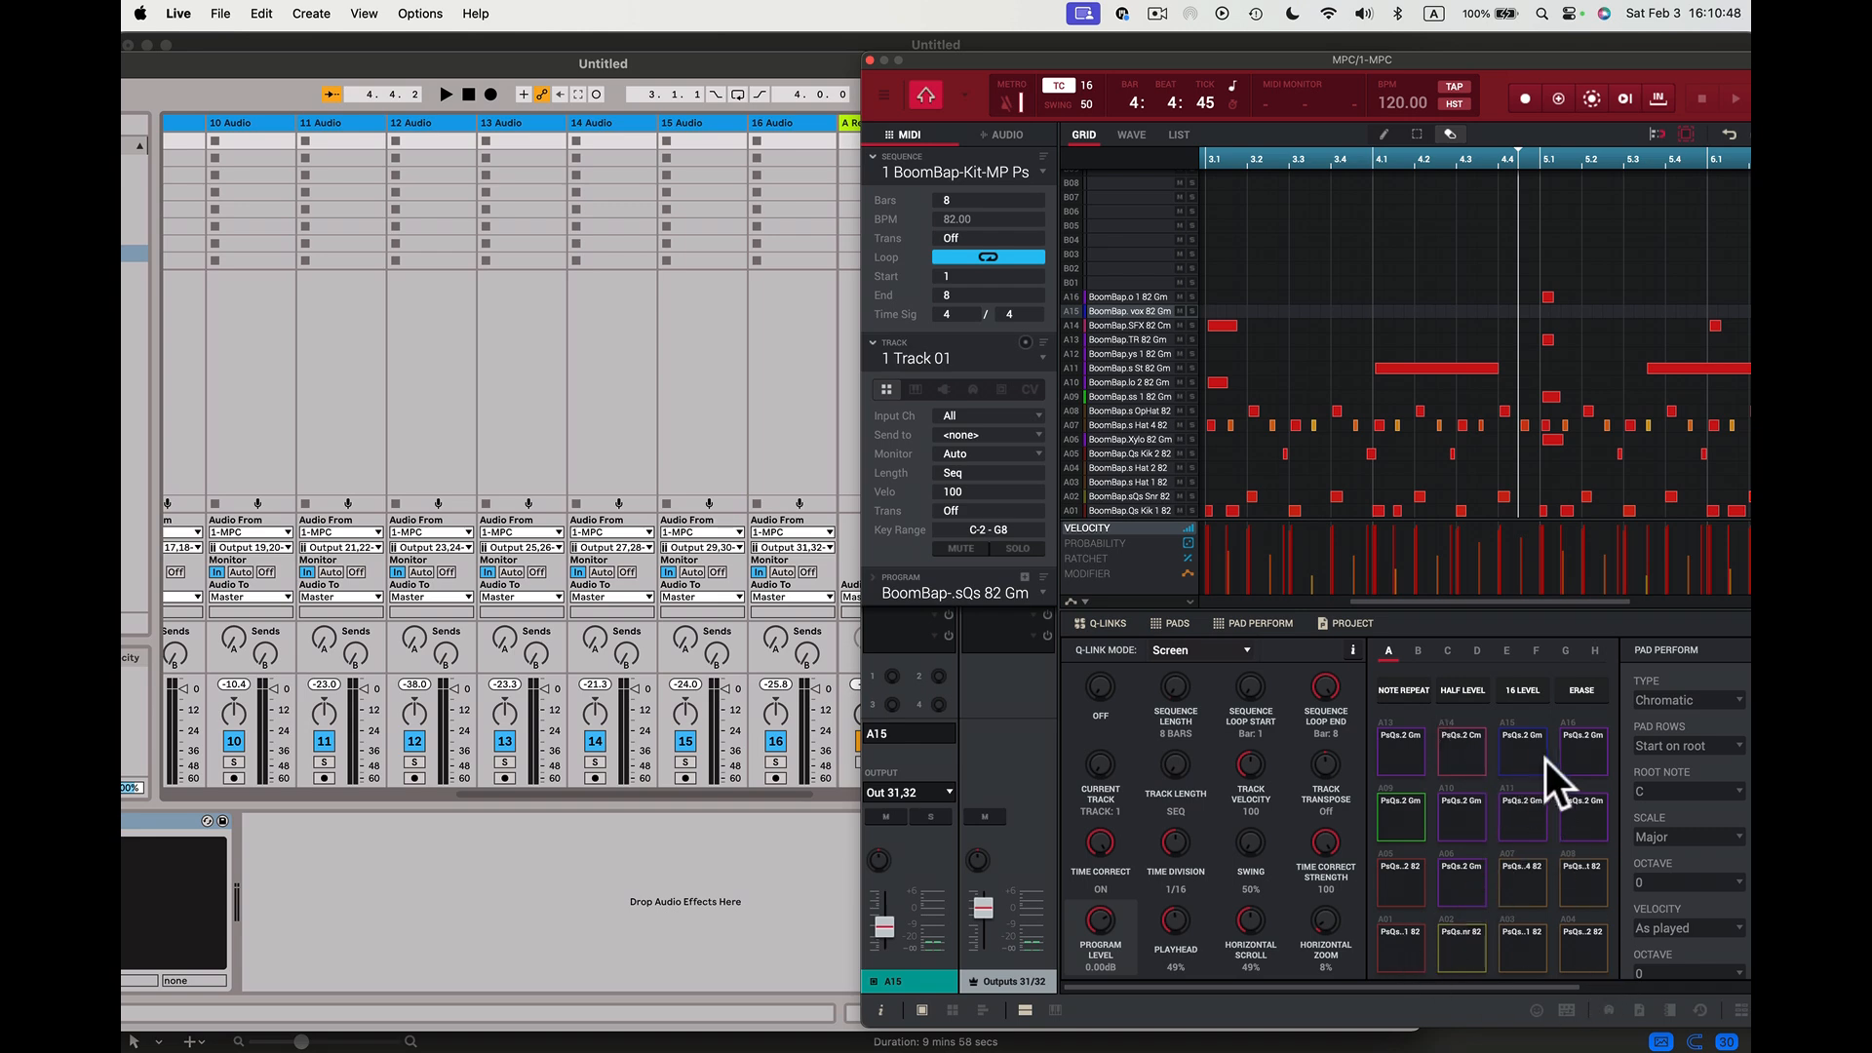
left_click(1588, 767)
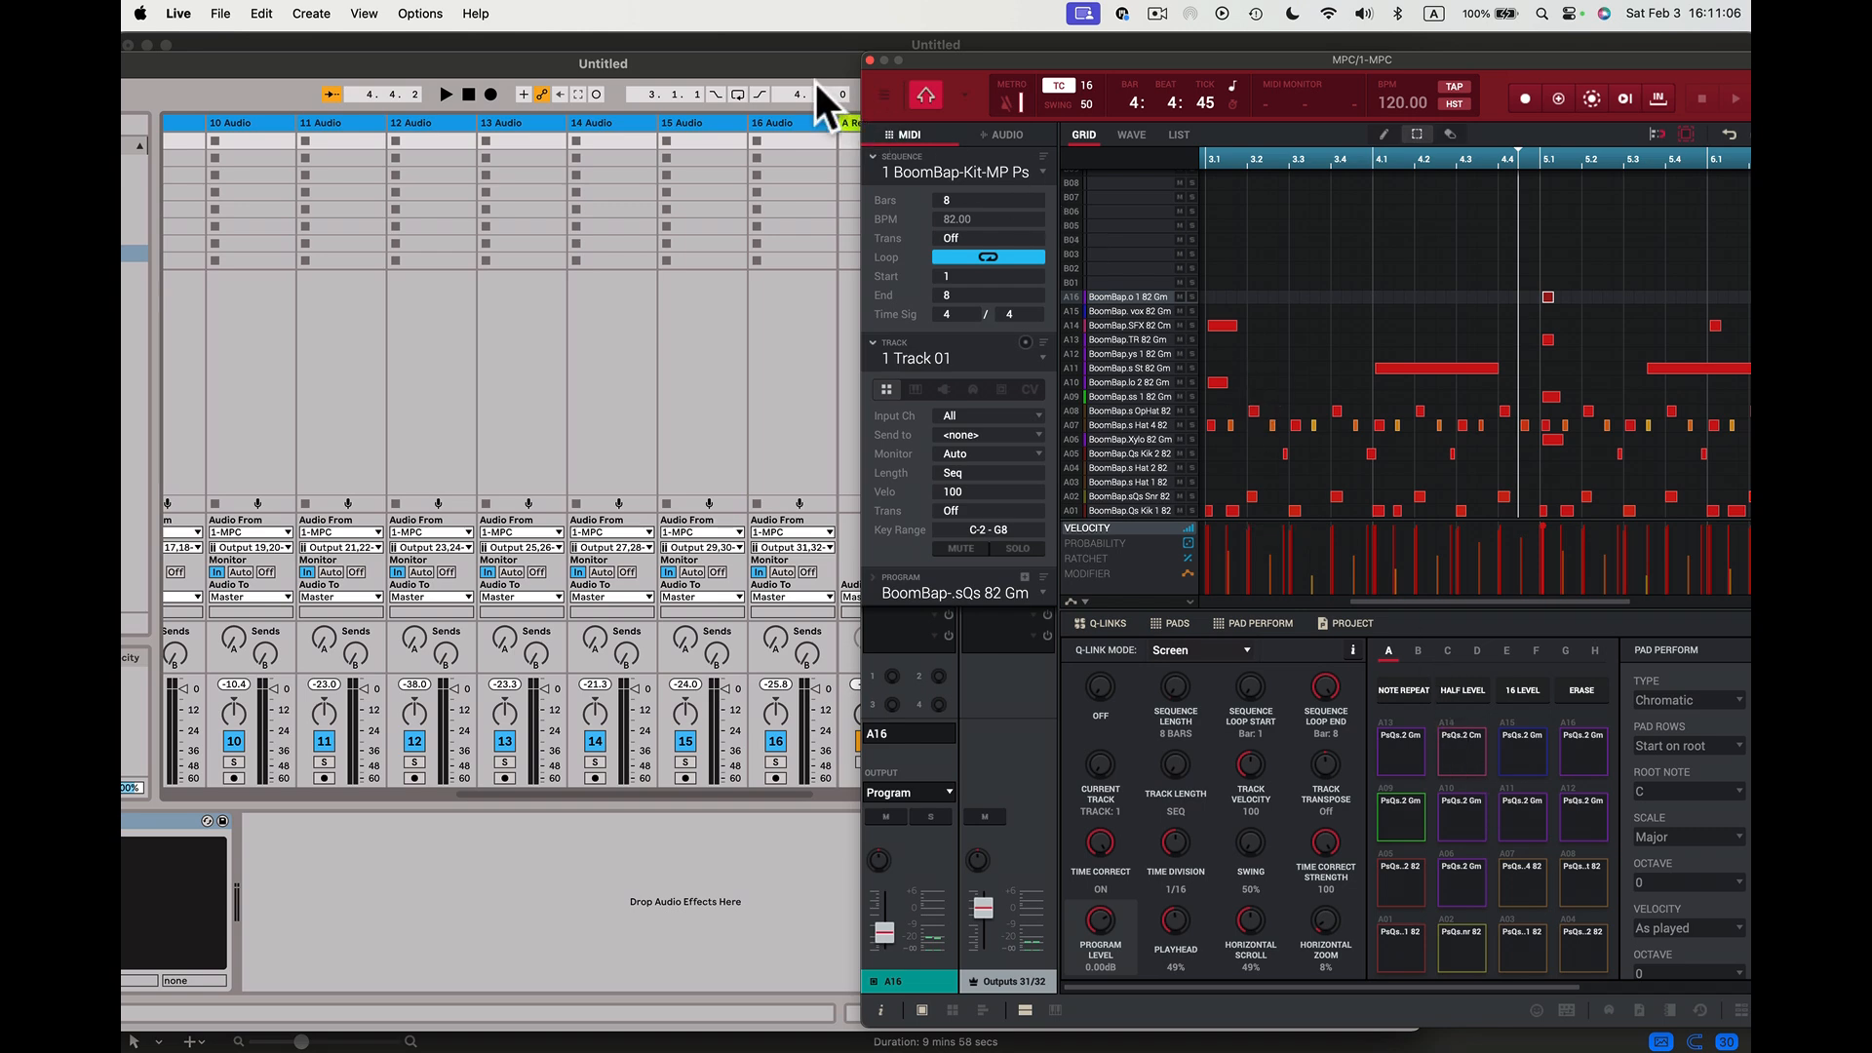
- Return the mixer view to the 1 MPC track and move the Live window so its browser is fully on screen
scroll(769, 208, "left", 10)
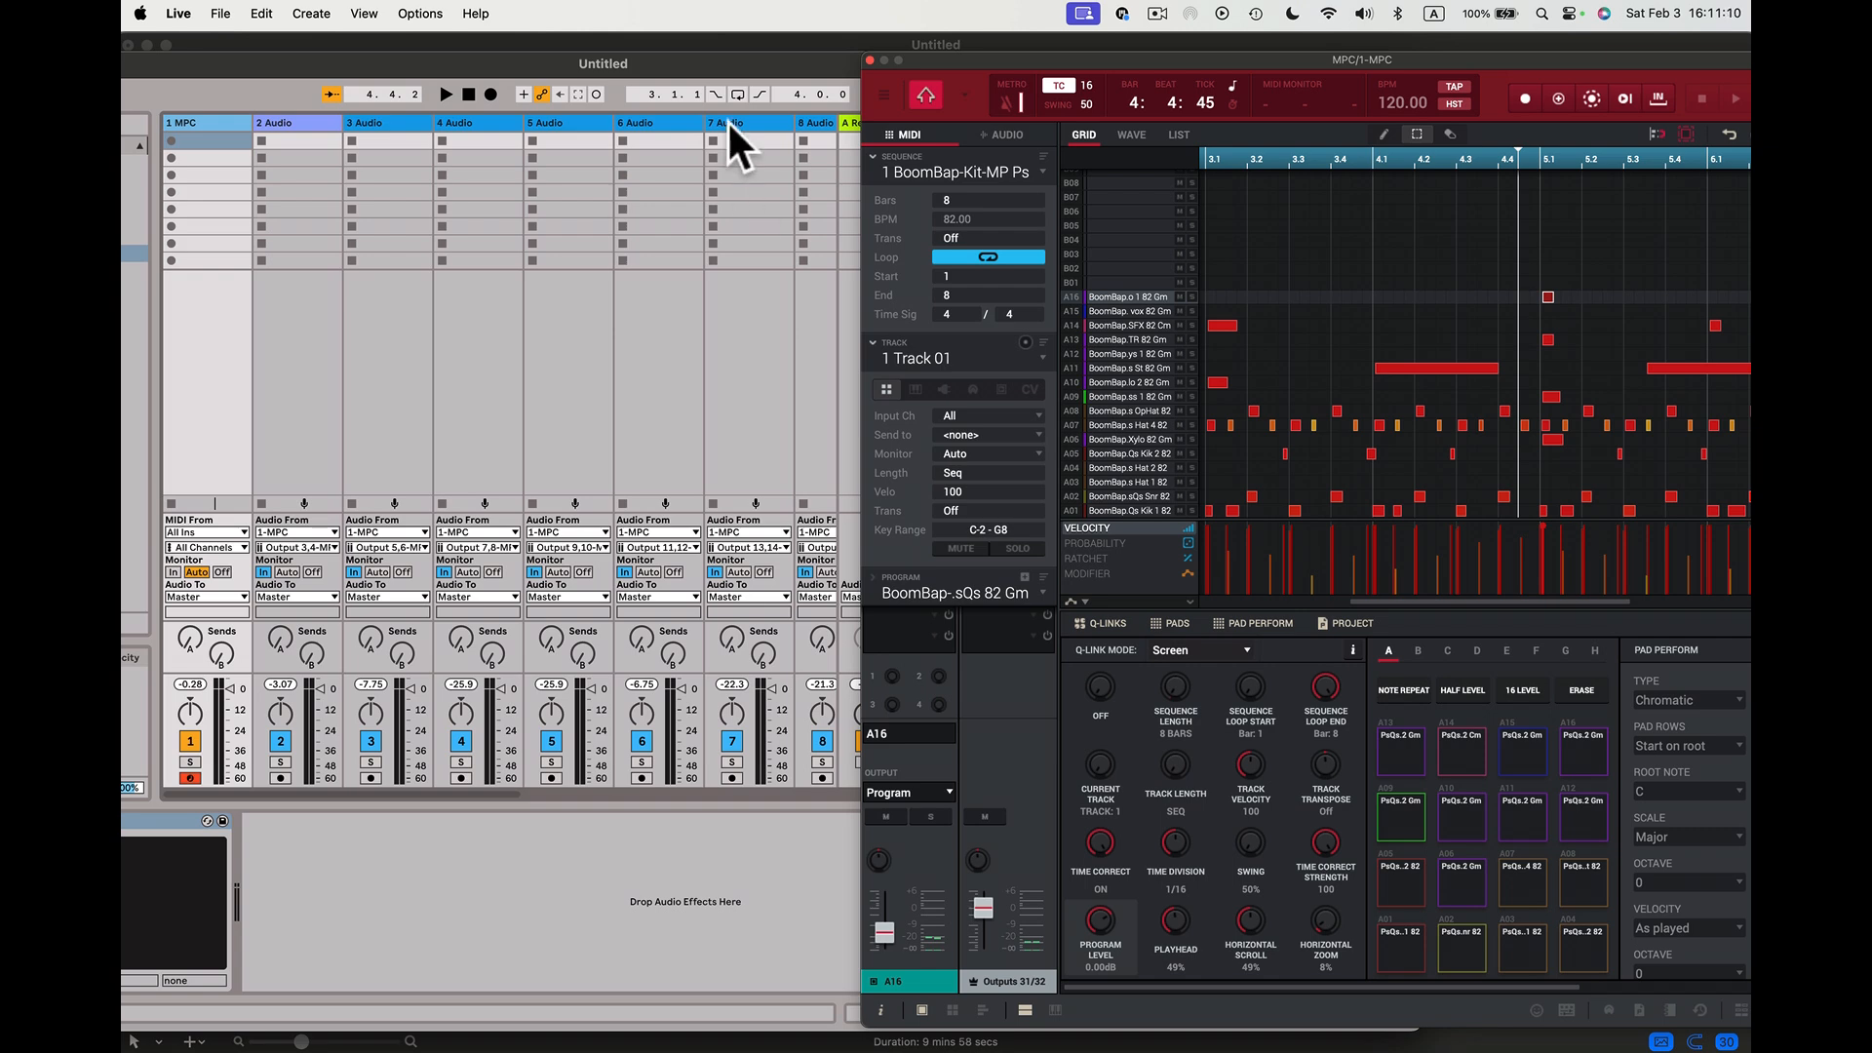
double_click(747, 60)
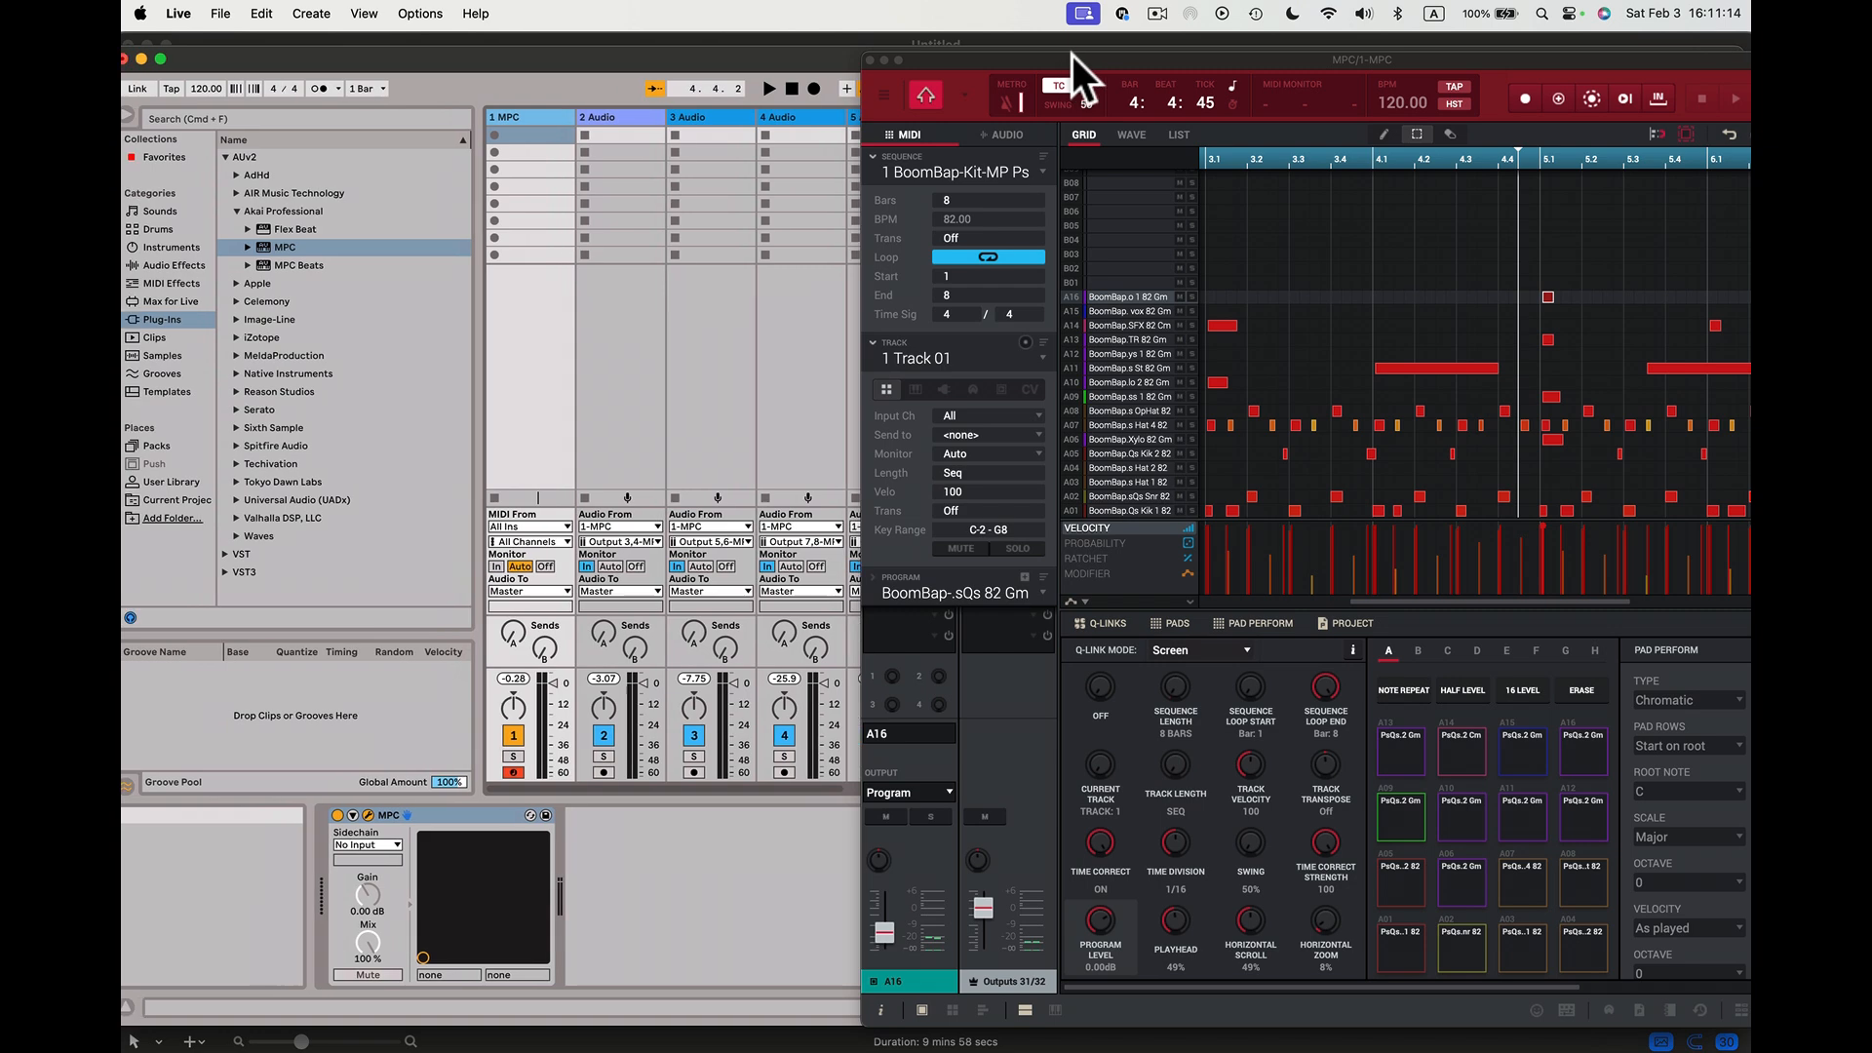
left_click_drag(1110, 49, 1103, 47)
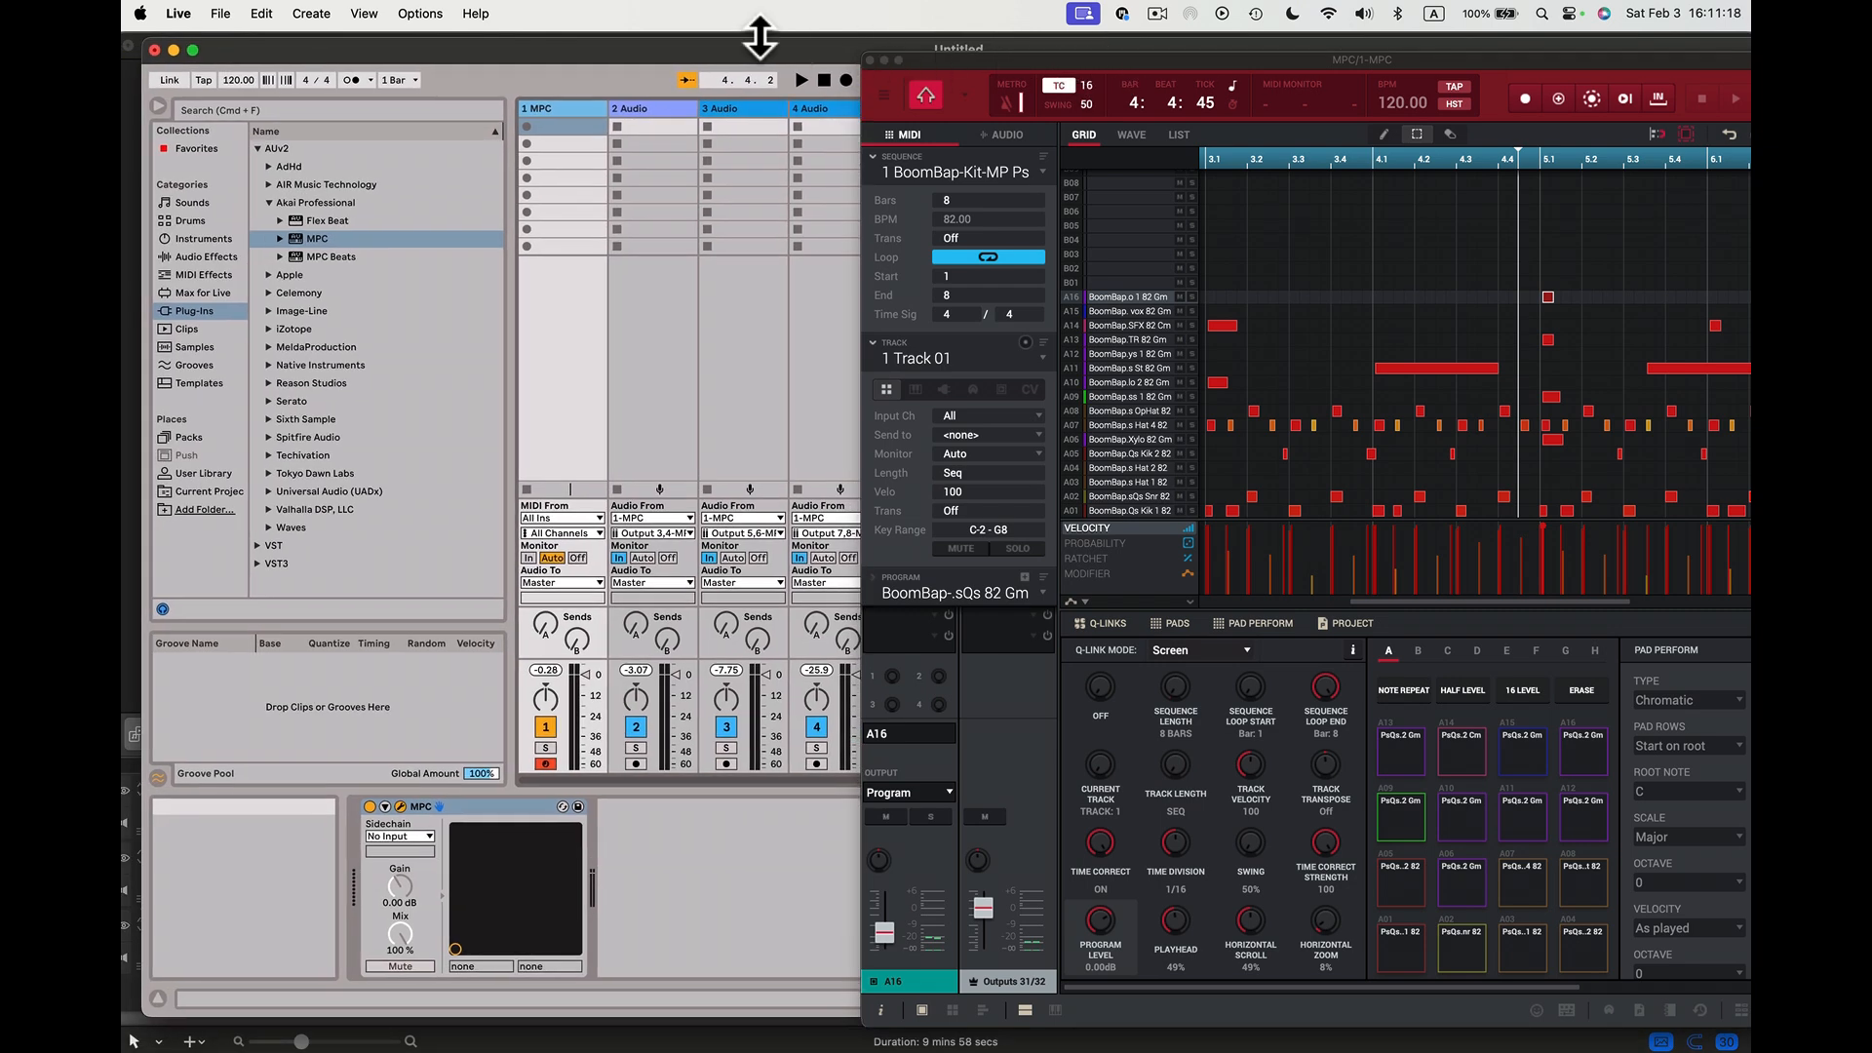
- Save the Live set as a template in the User Library and name it MPC Template
left_click(224, 12)
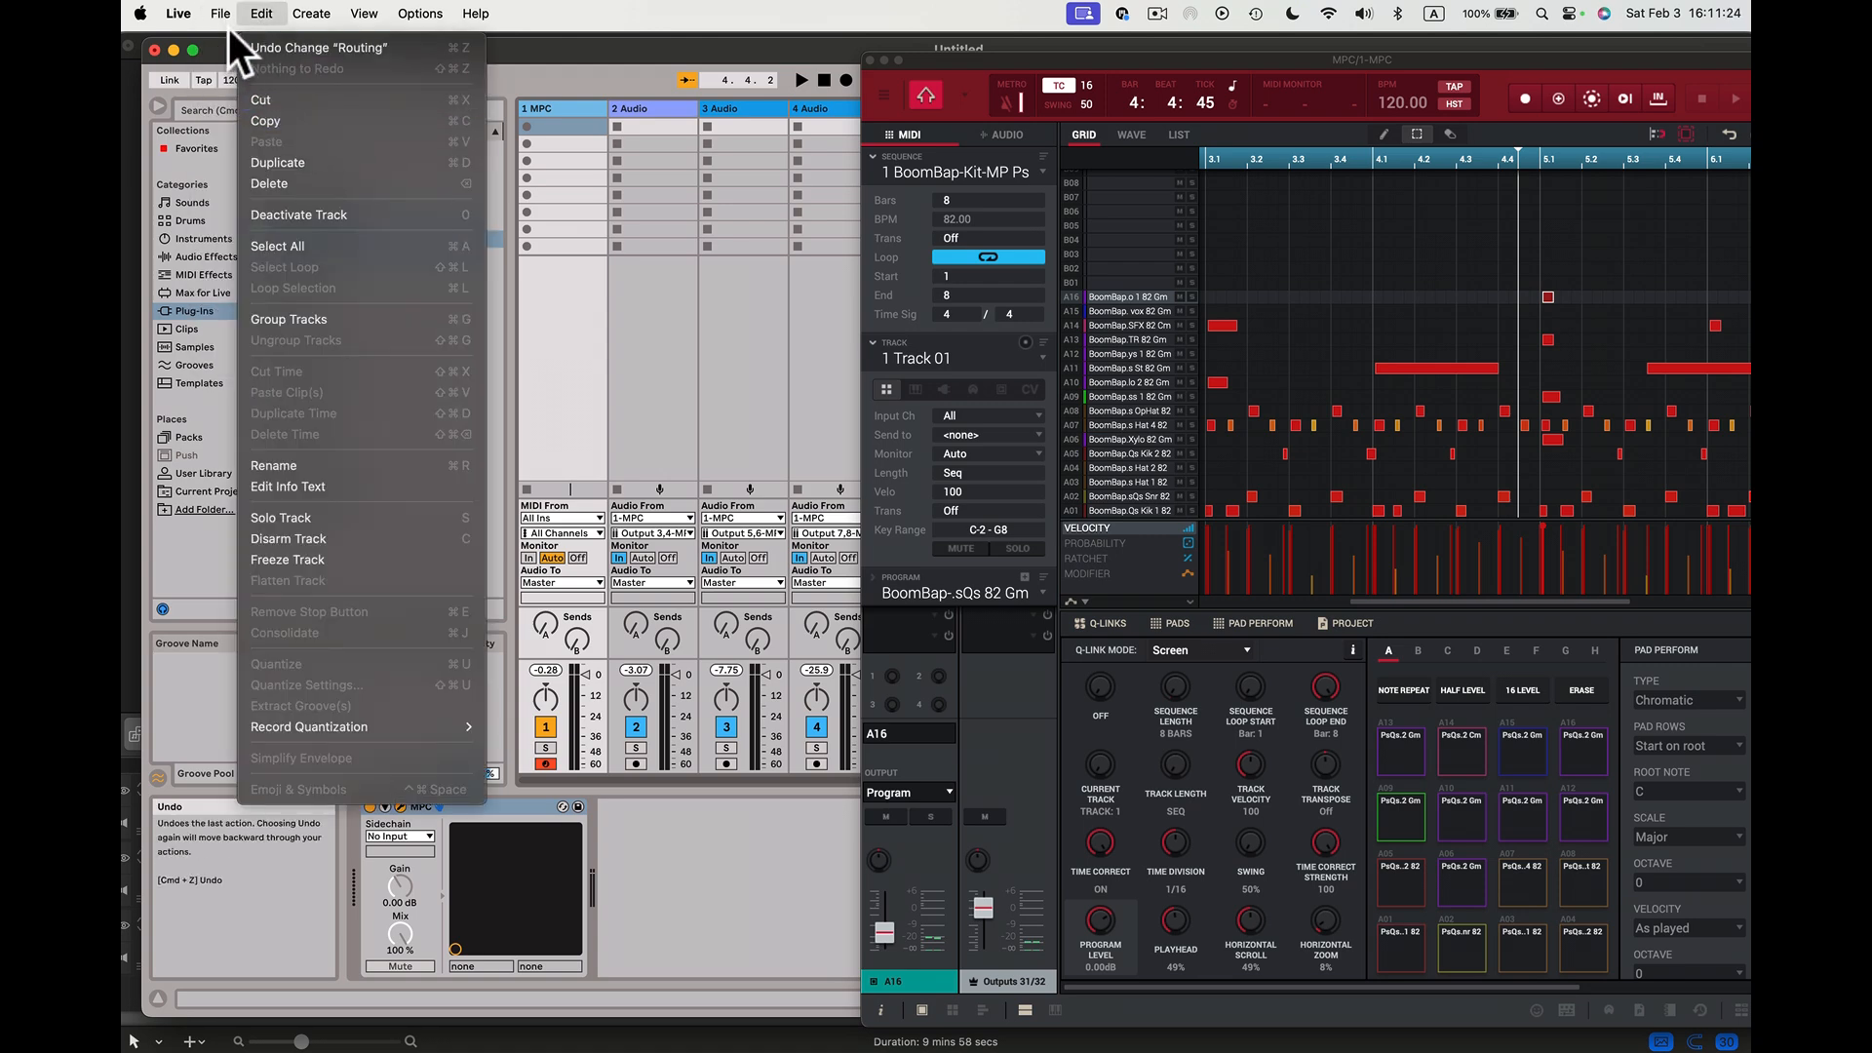
left_click(272, 286)
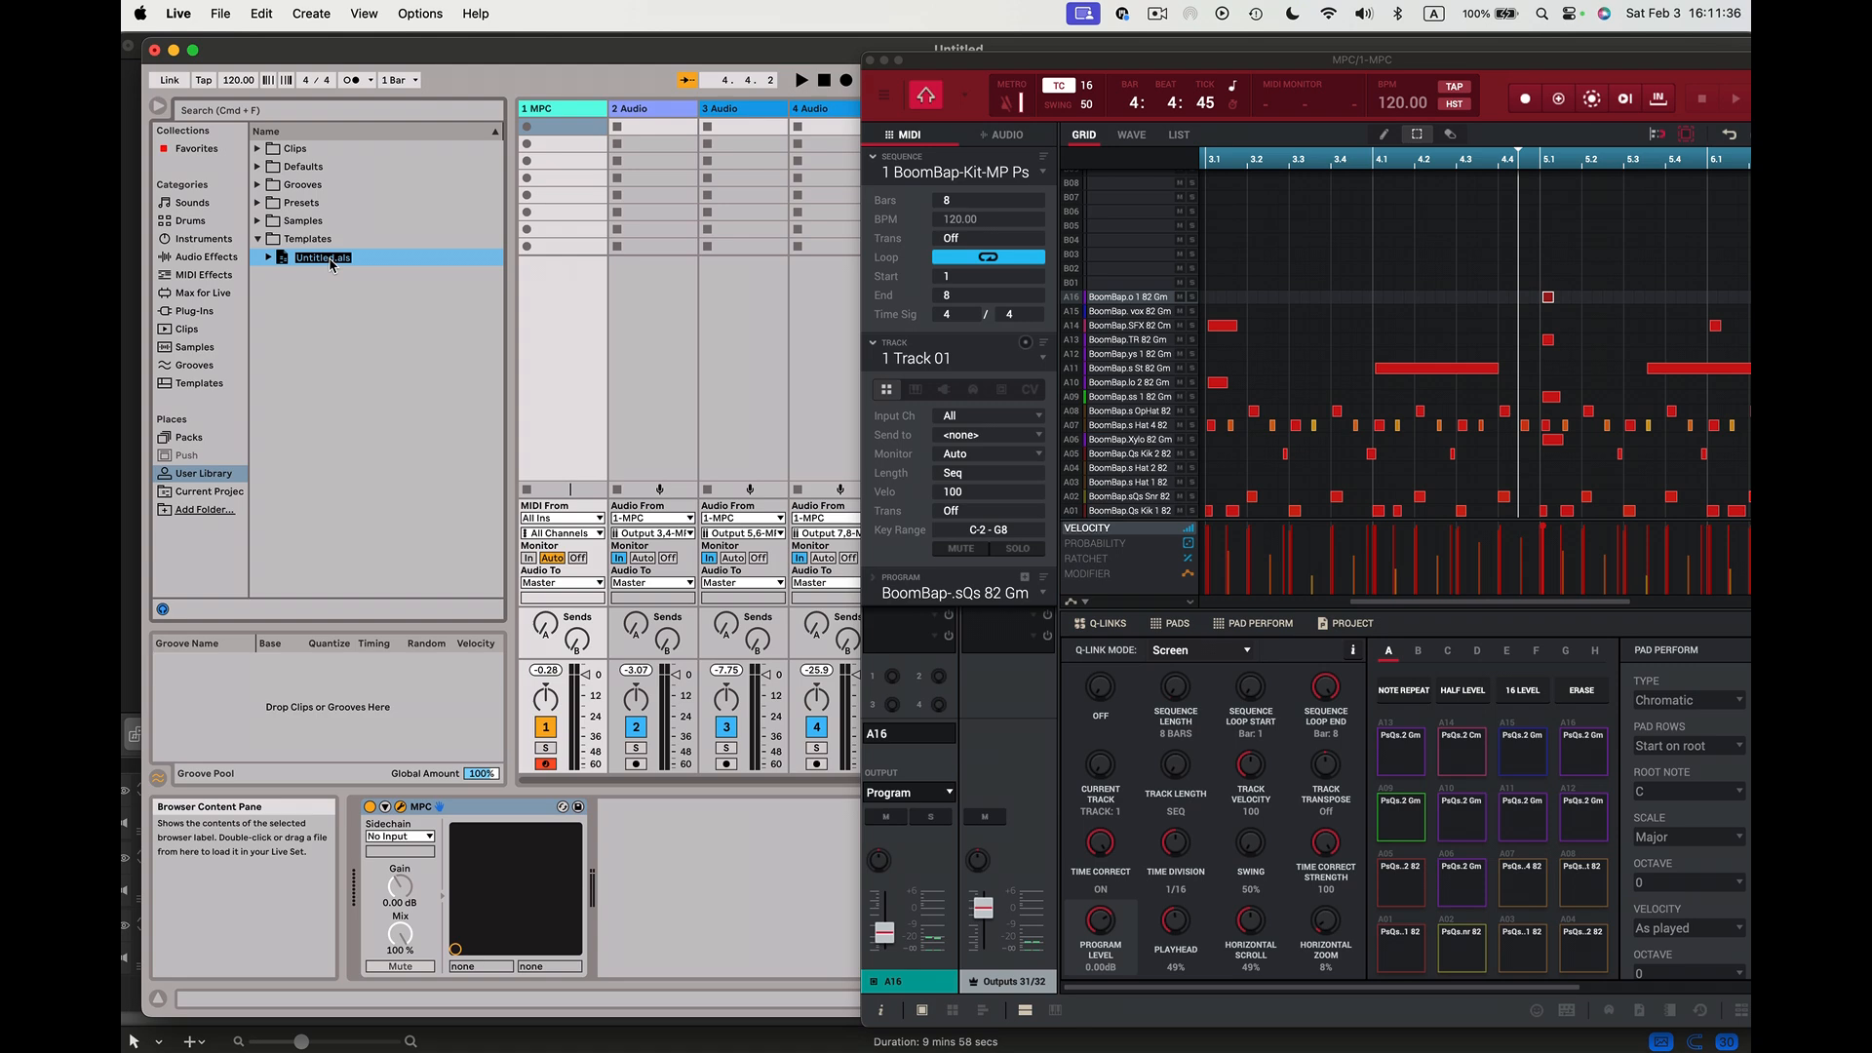
type("TM")
key("Return")
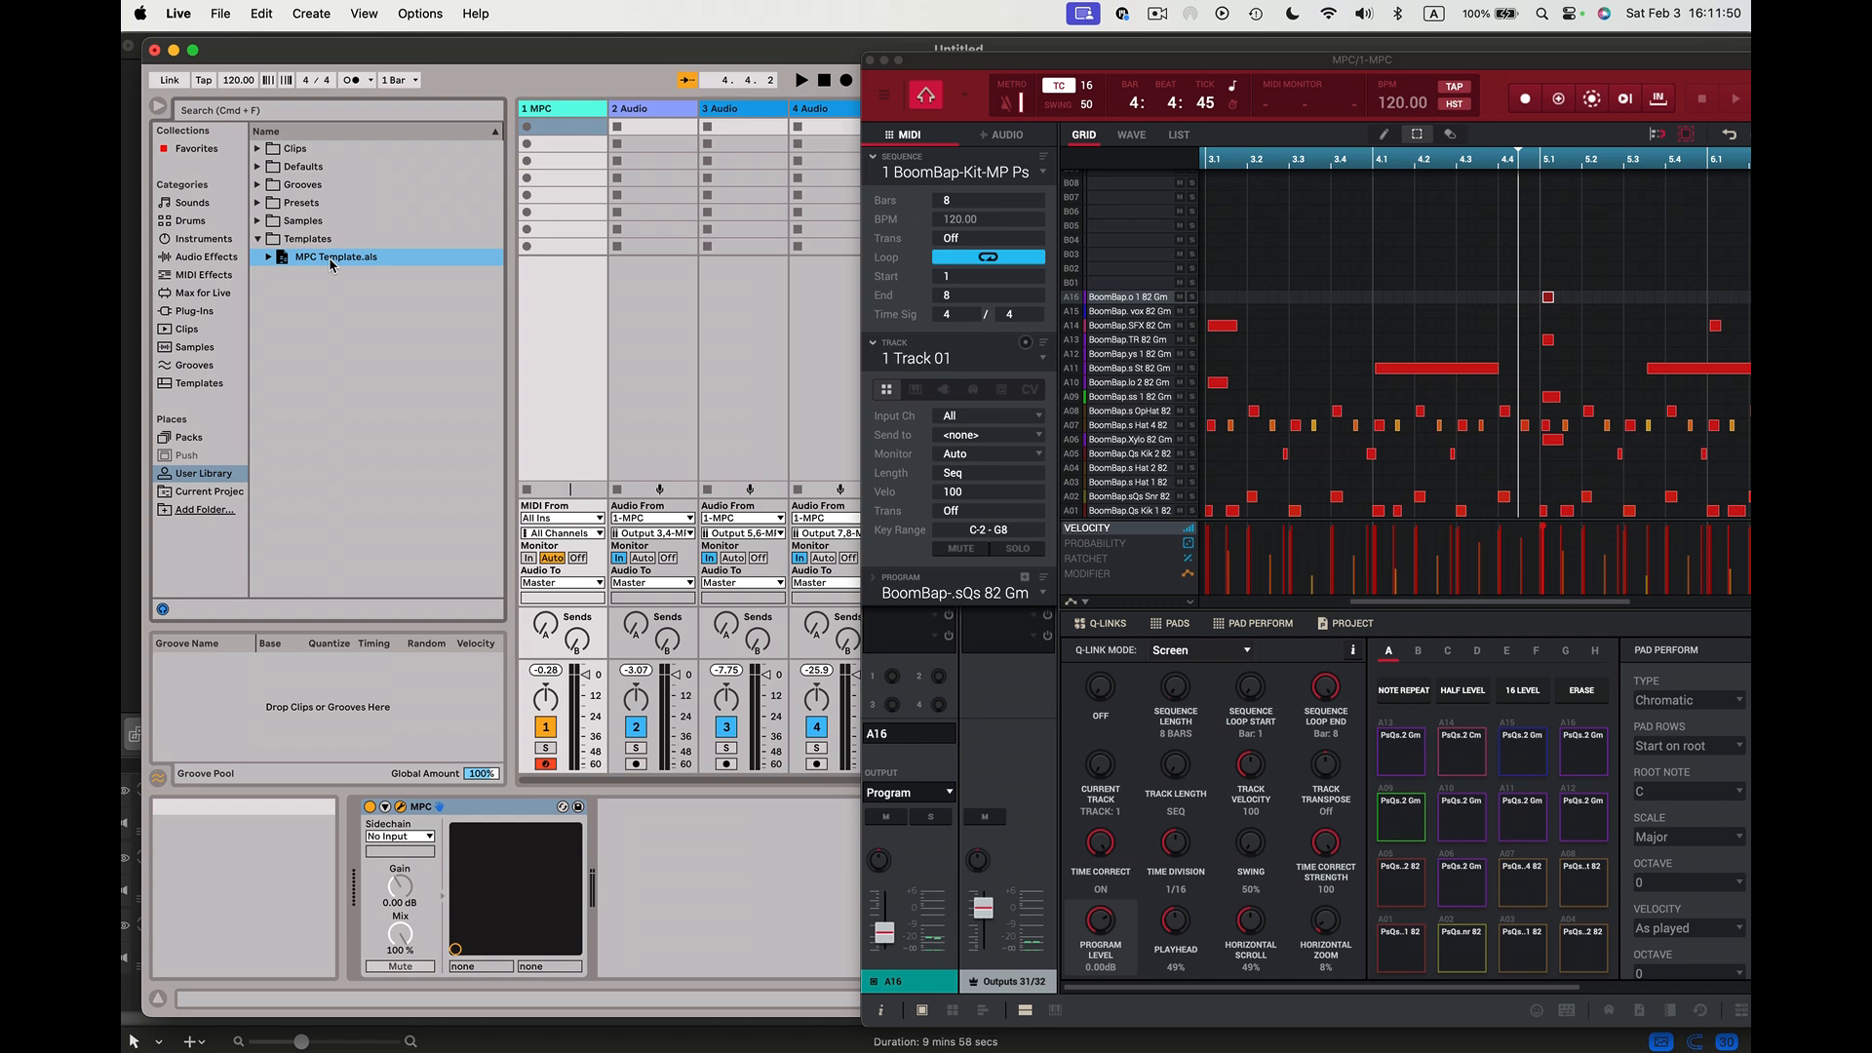